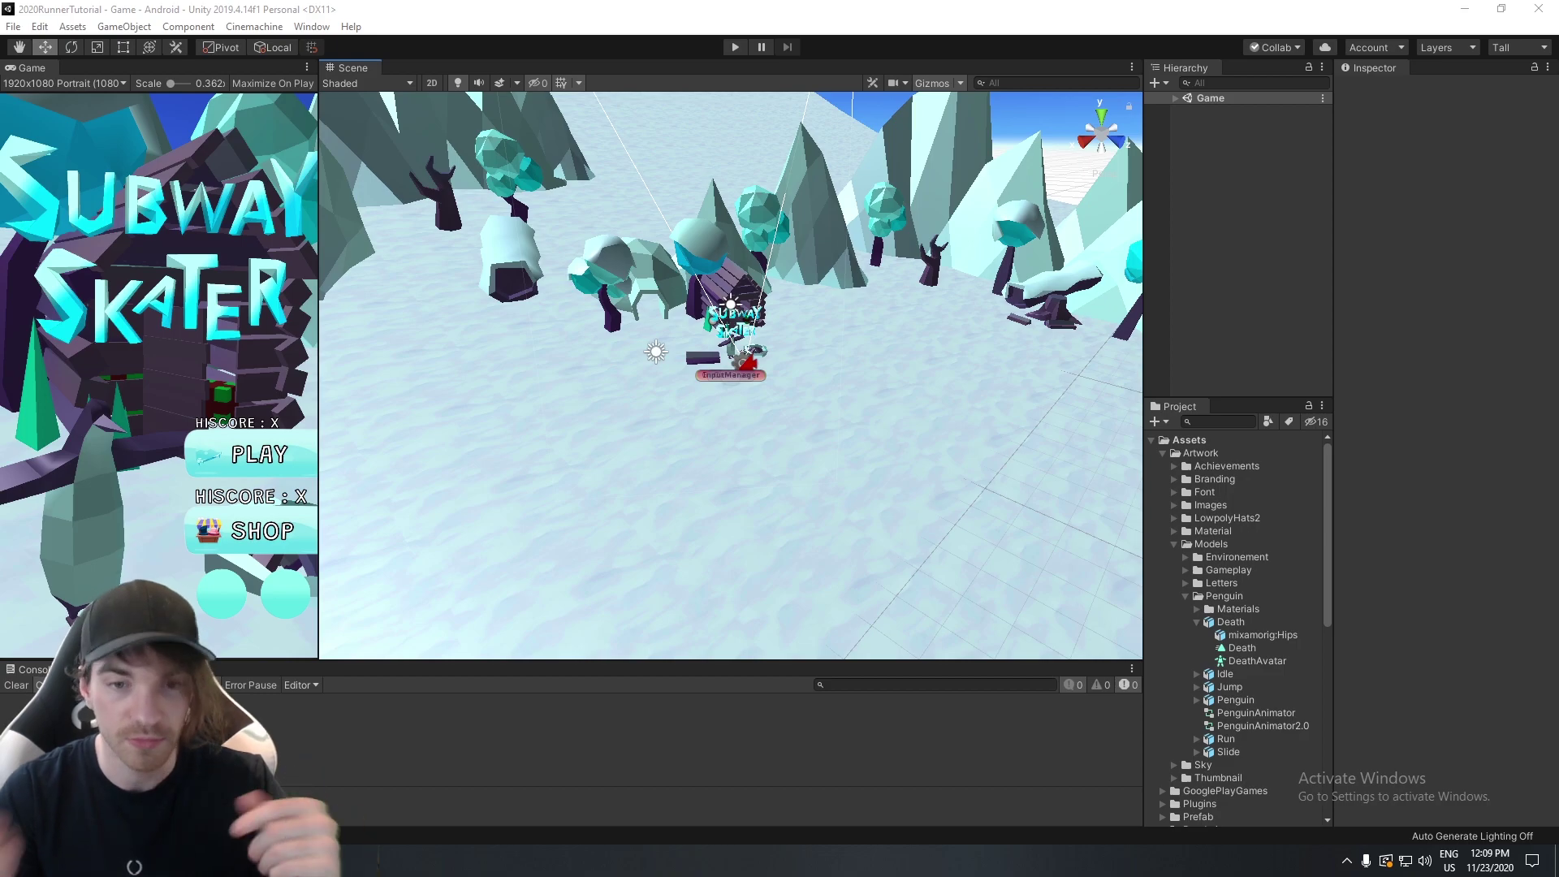
# Review the Udemy course's Google Play services lectures in the maximized browser window.
pyautogui.hotkey('alt', 'Tab')
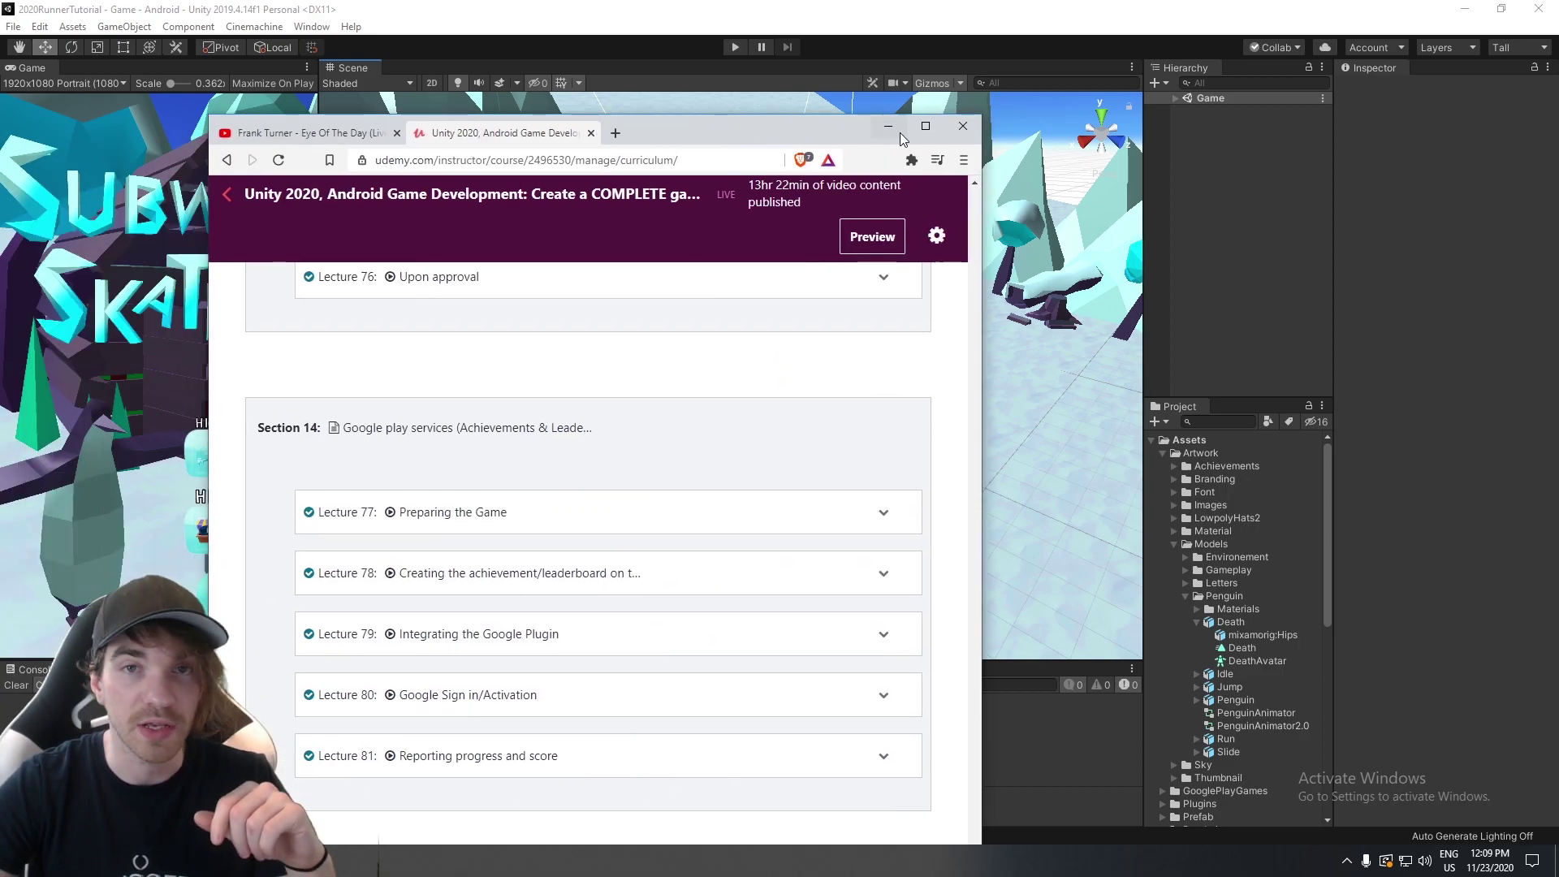
pyautogui.doubleClick(899, 133)
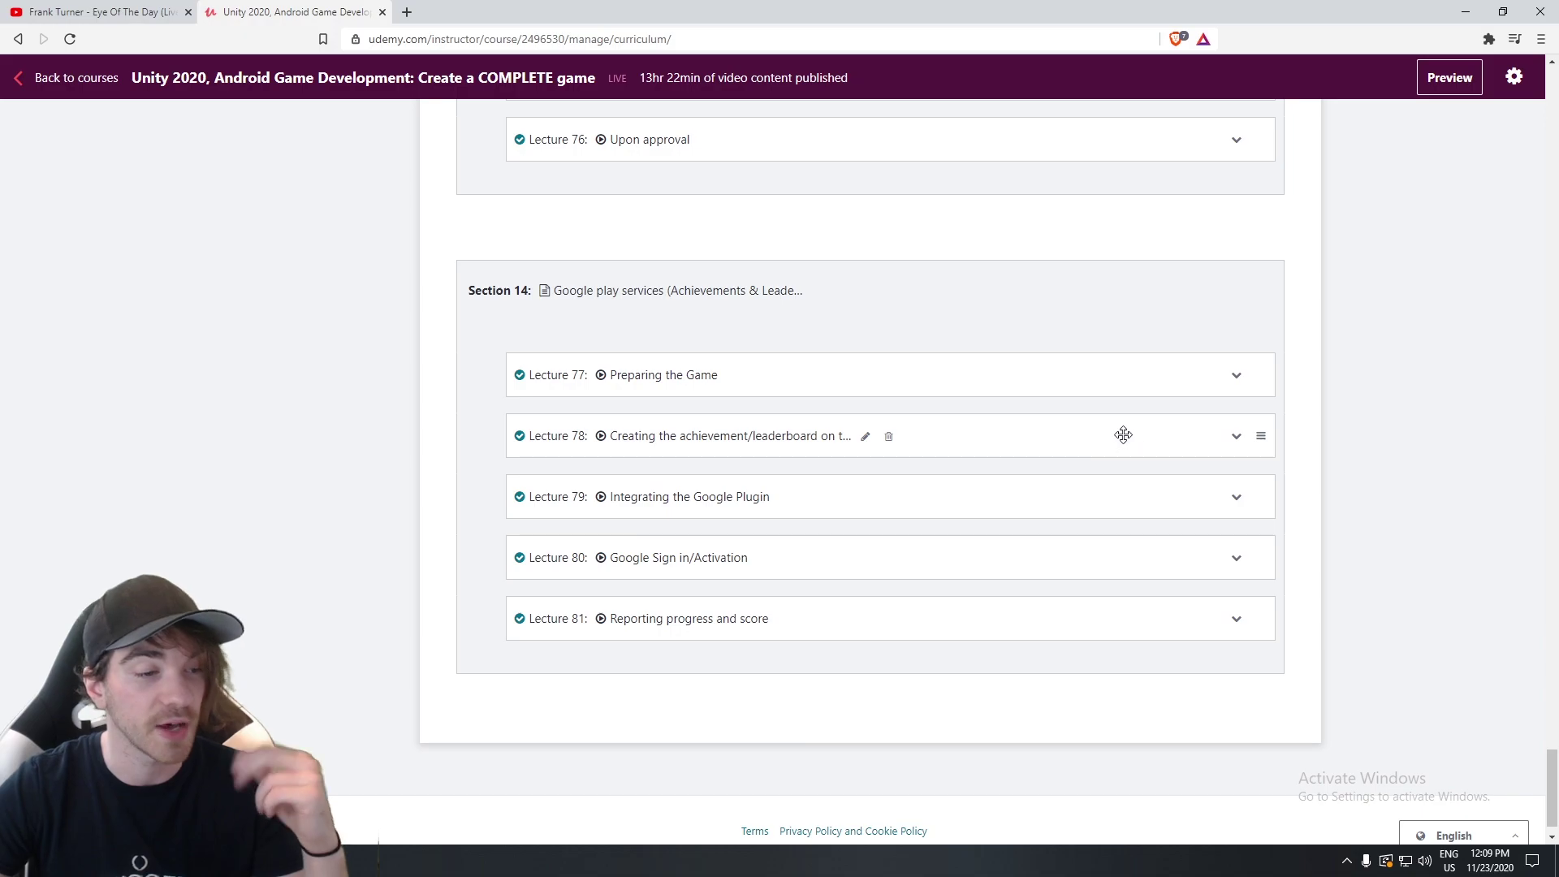
pyautogui.hotkey('alt', 'Tab')
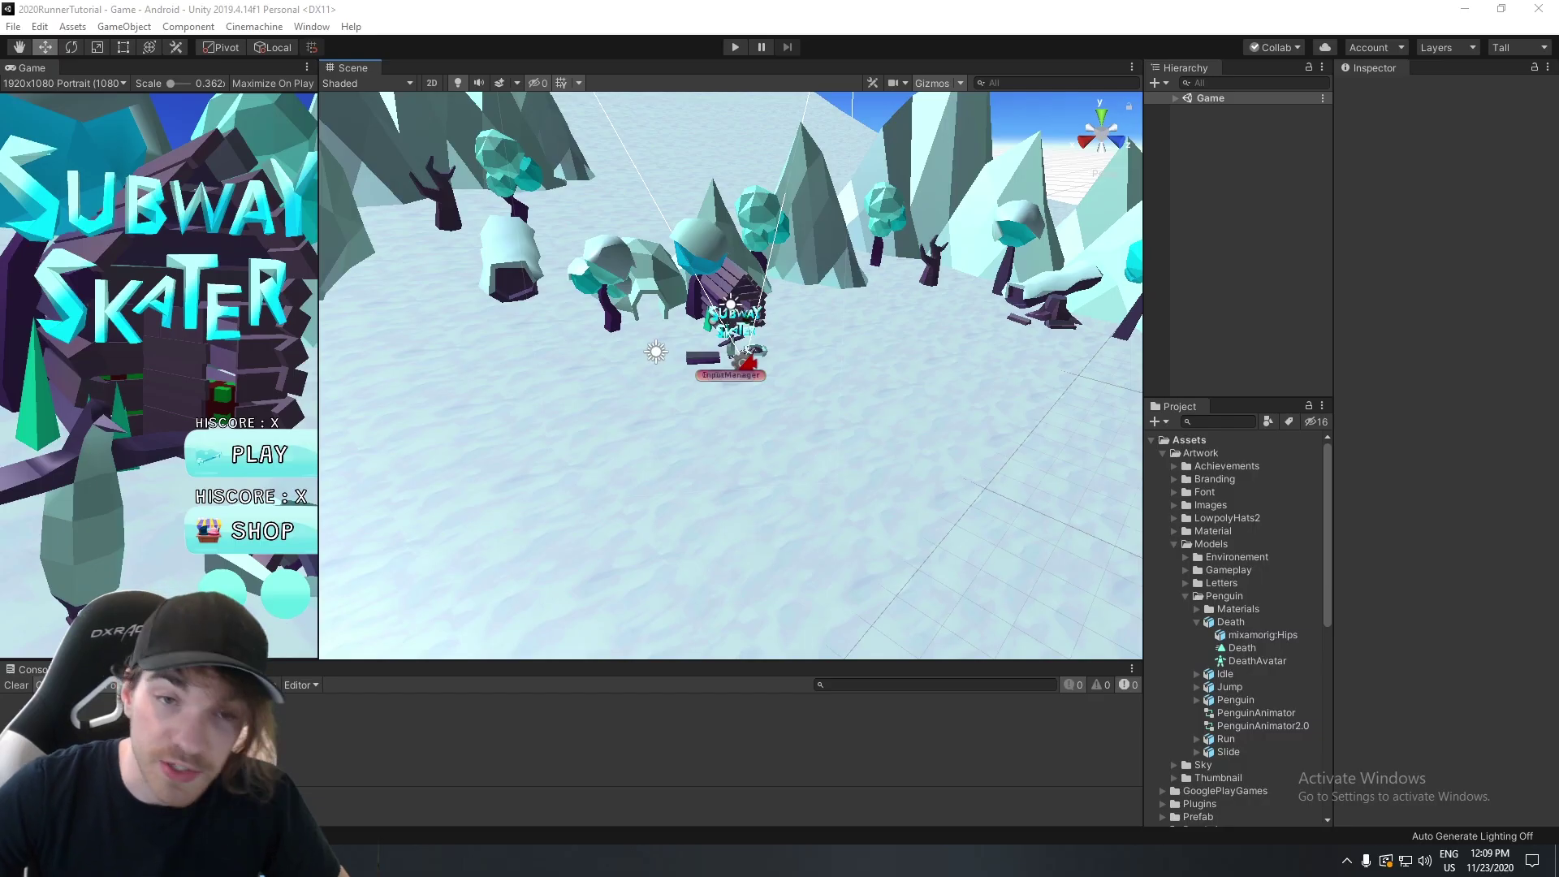
# Go from the Play Console account page to Subway Skater's Play Games Services Configuration page.
pyautogui.hotkey('alt', 'Tab')
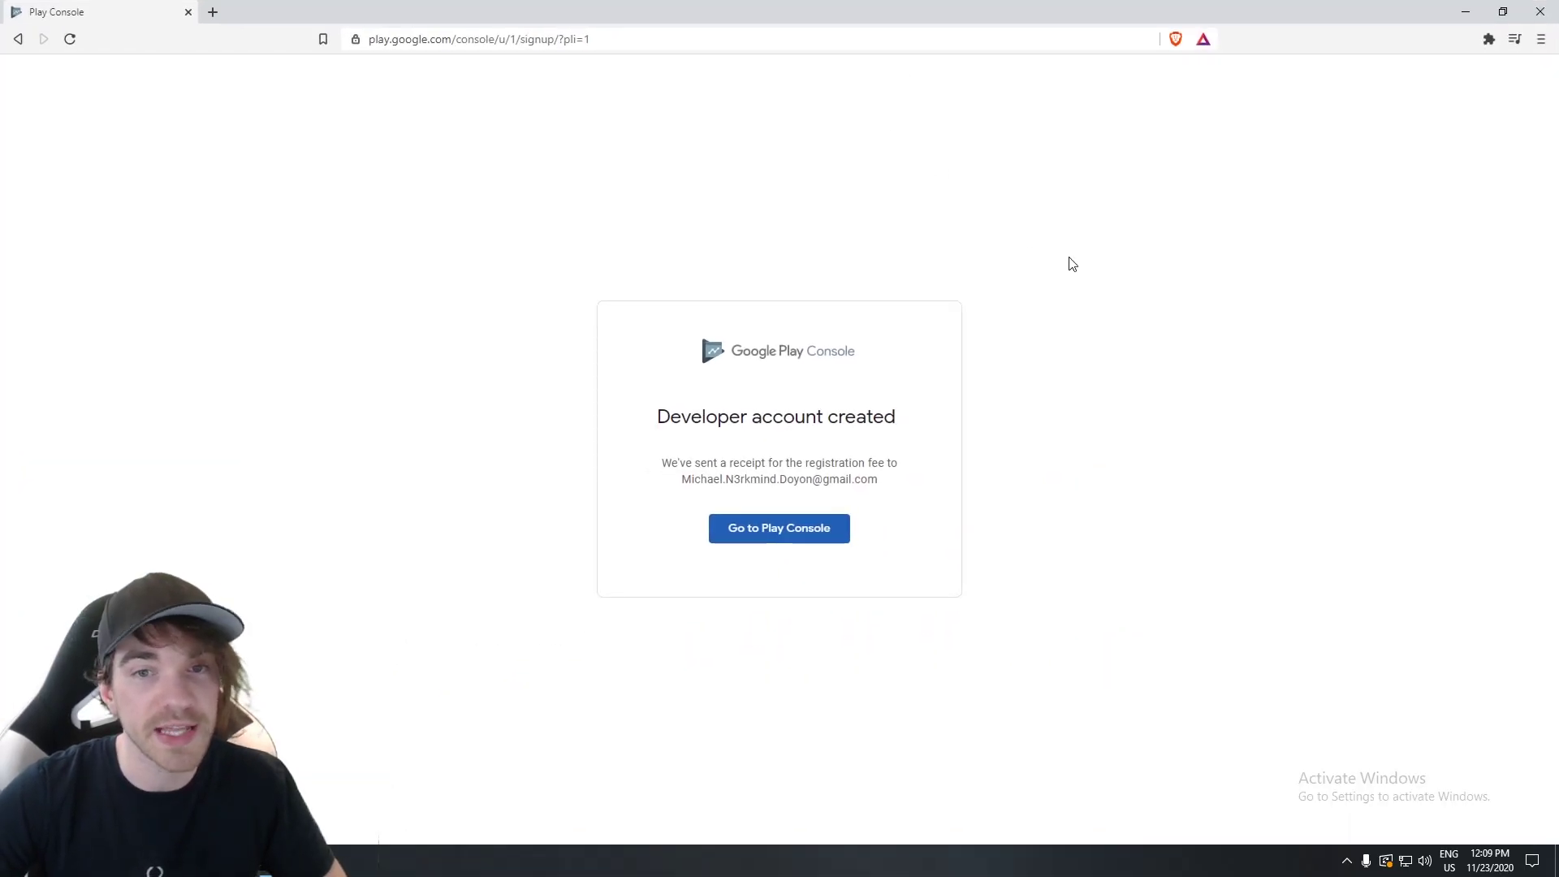
pyautogui.click(823, 538)
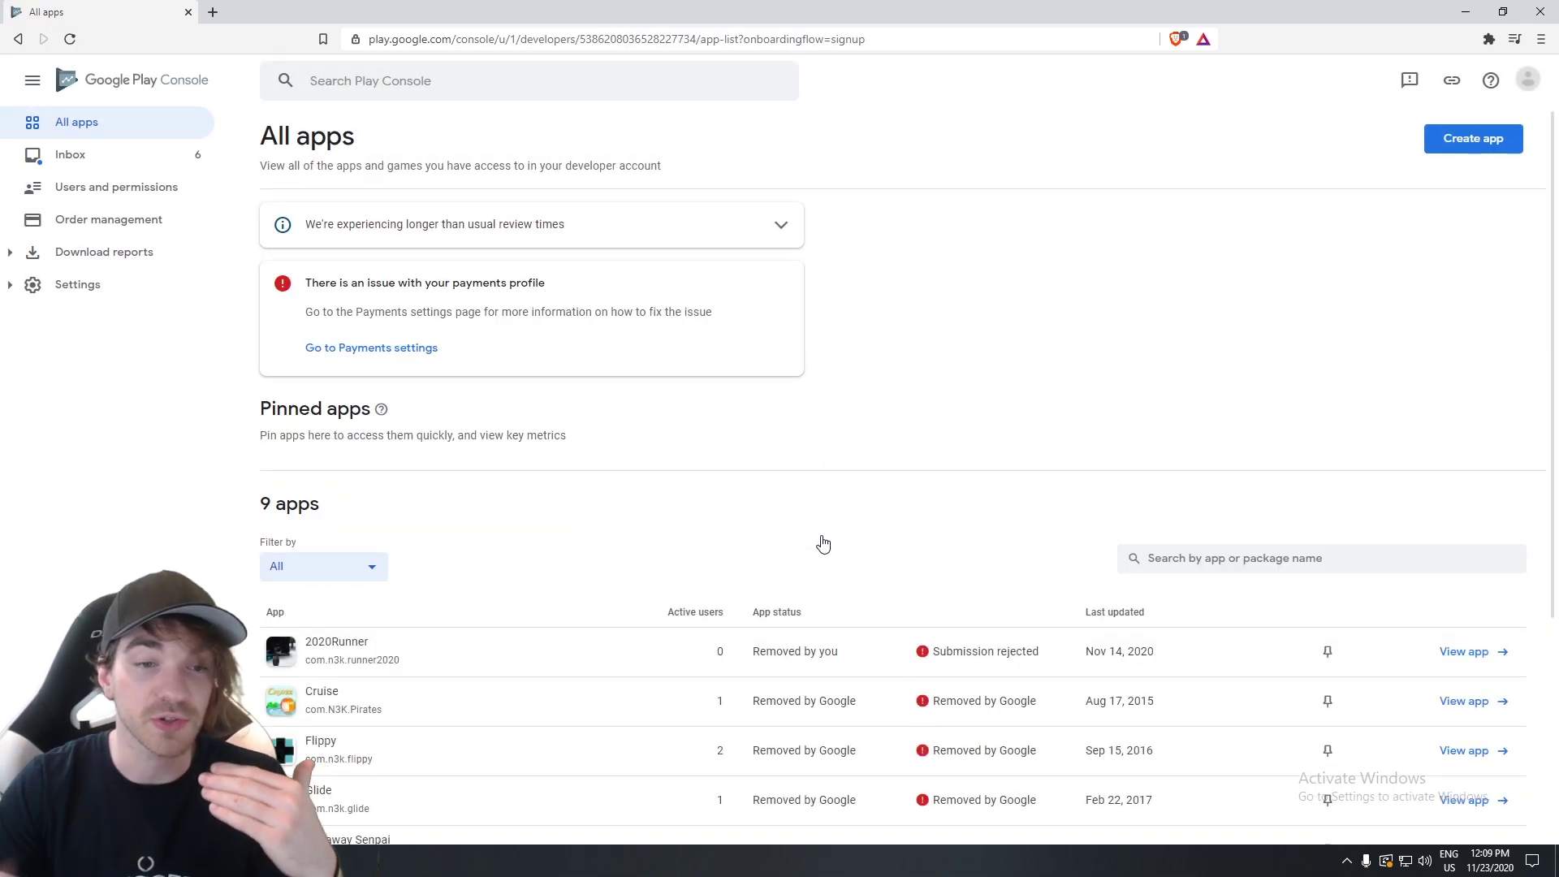
pyautogui.scroll(-4, 765, 400)
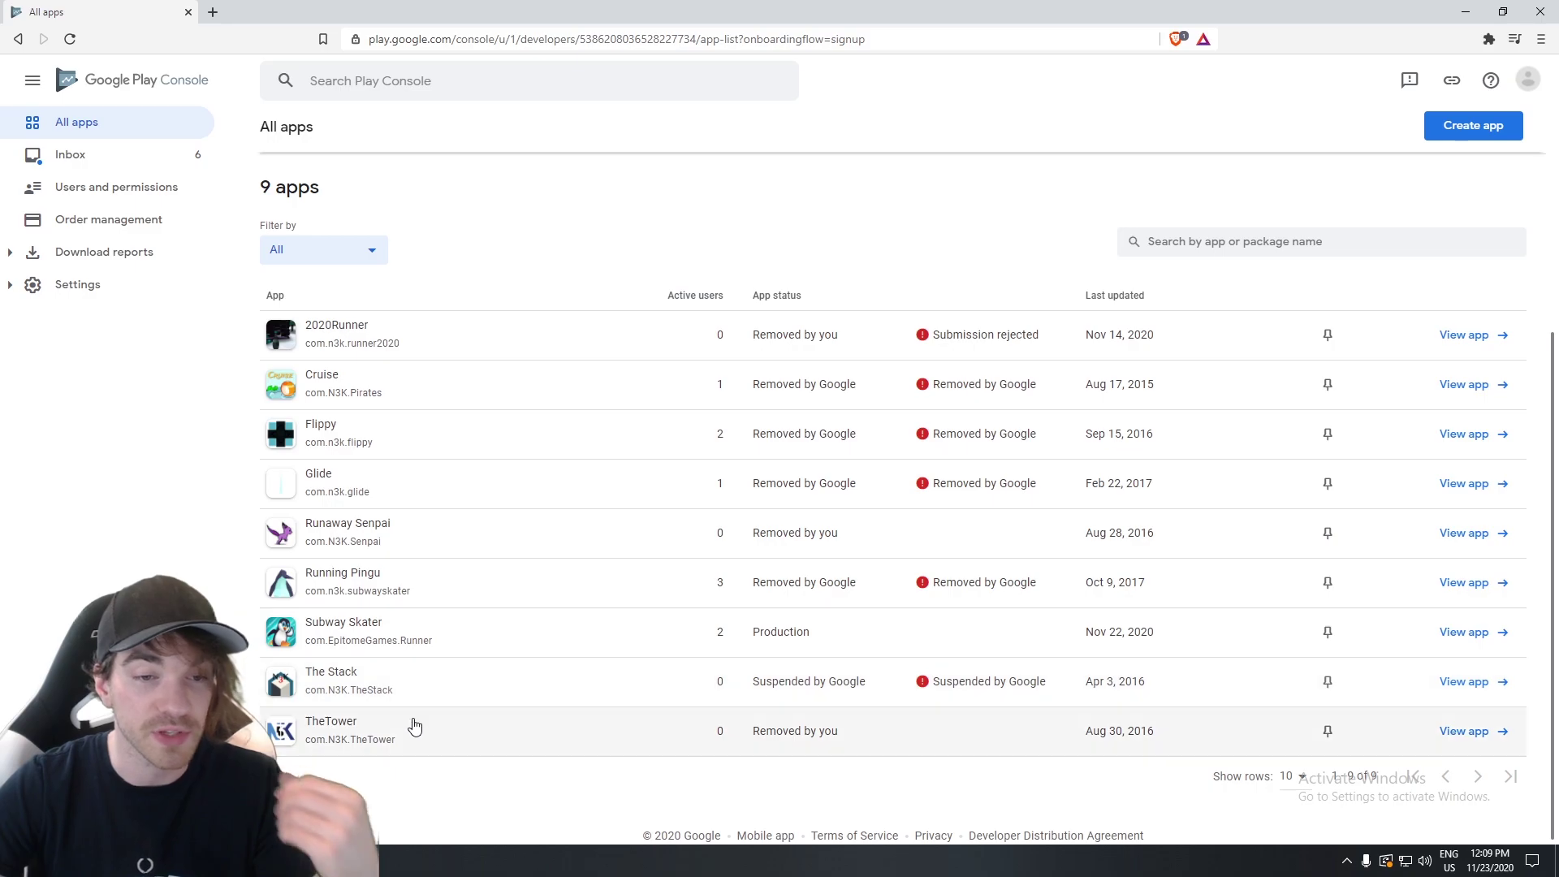
pyautogui.click(489, 646)
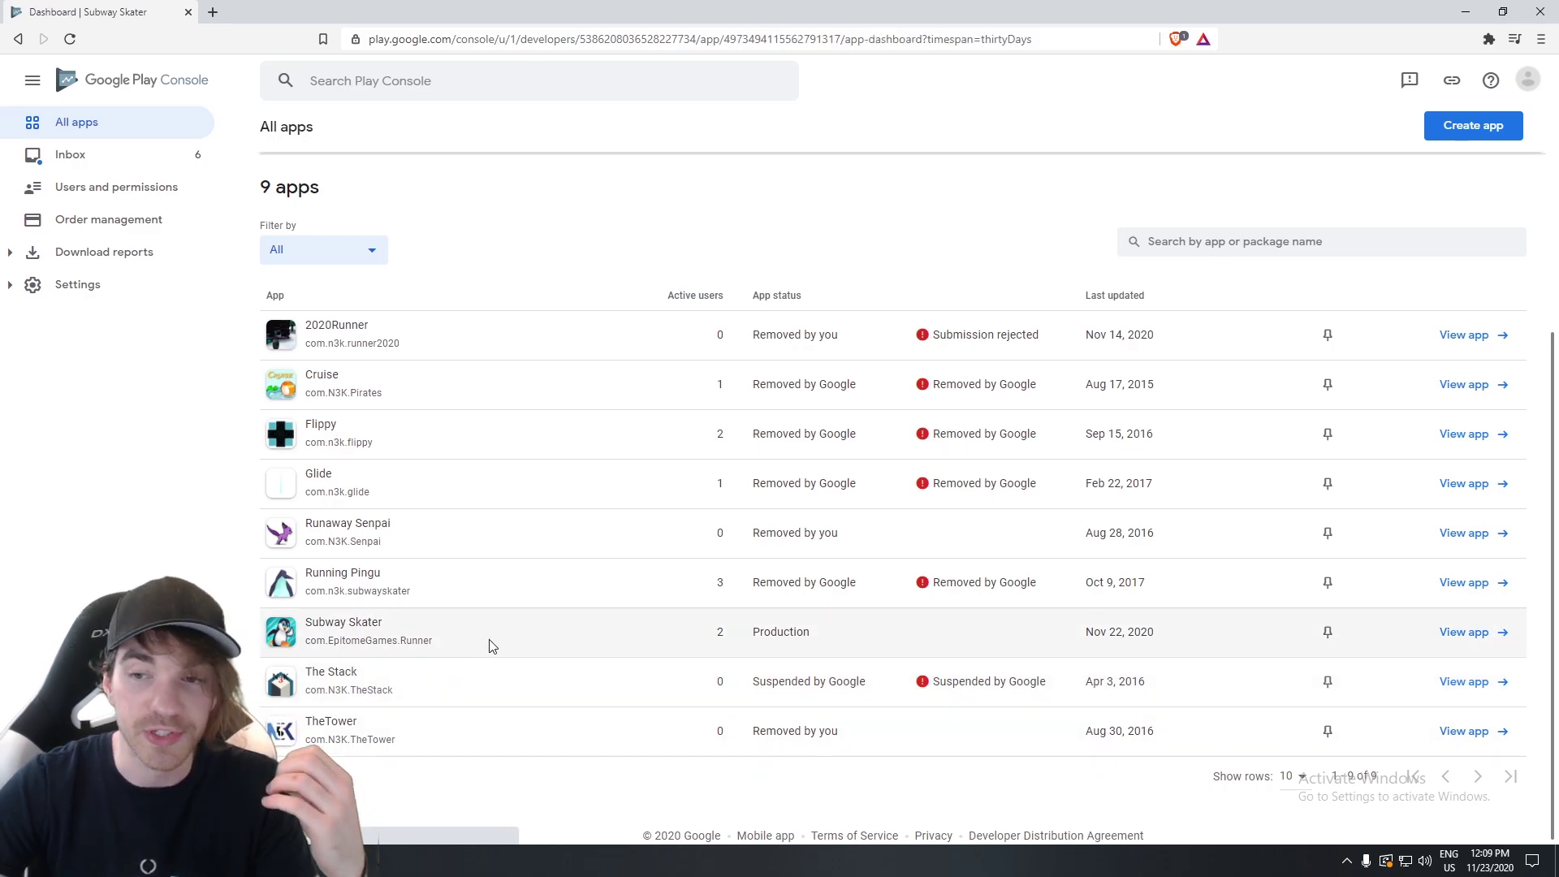
pyautogui.scroll(-2, 92, 566)
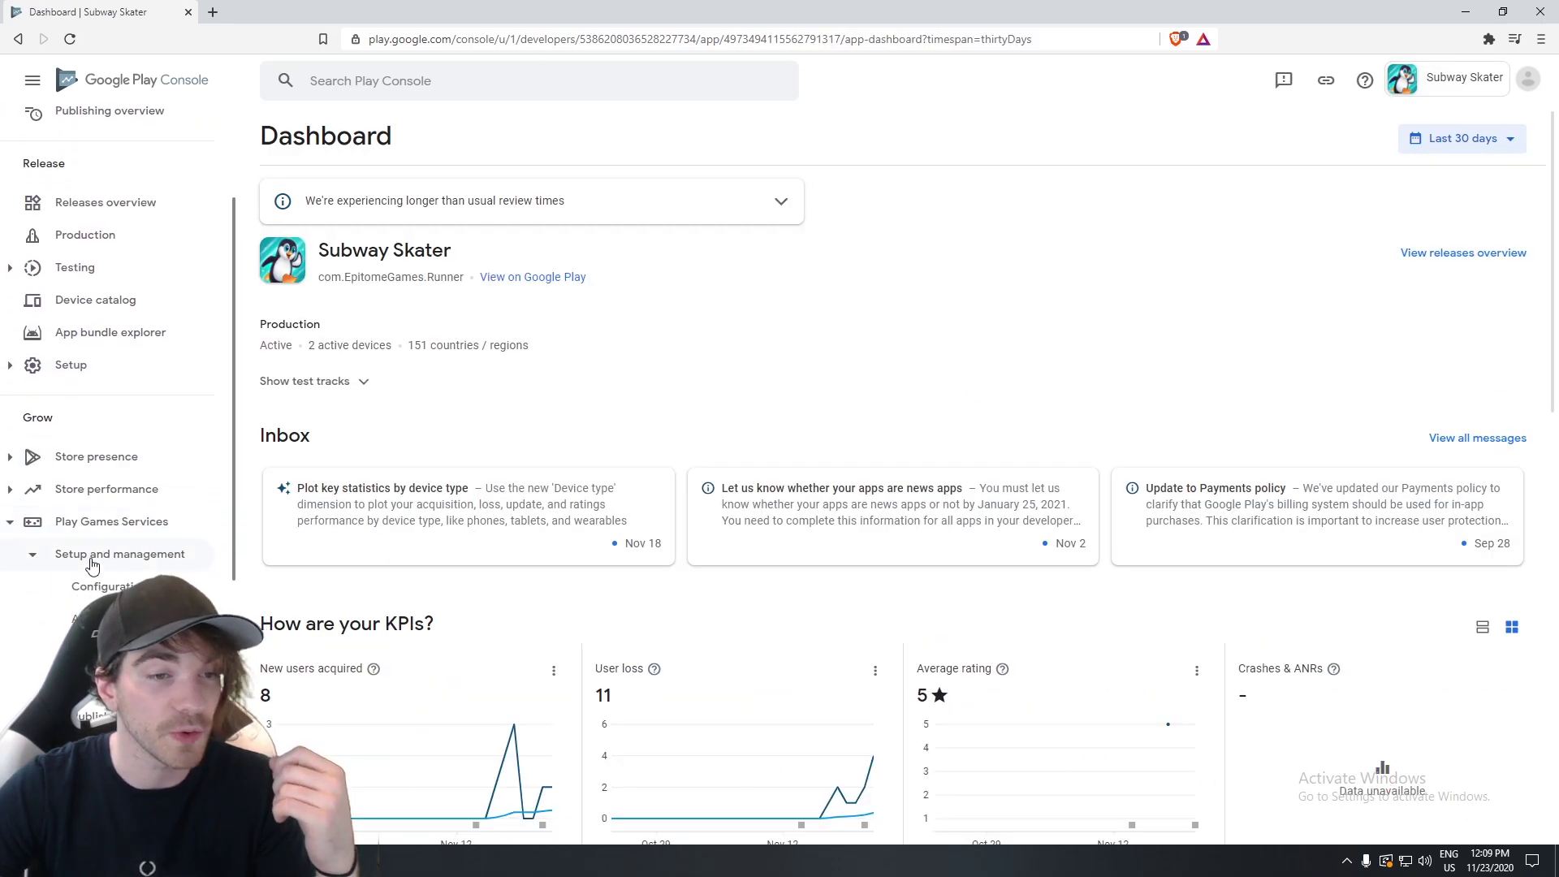
pyautogui.click(111, 528)
pyautogui.click(111, 532)
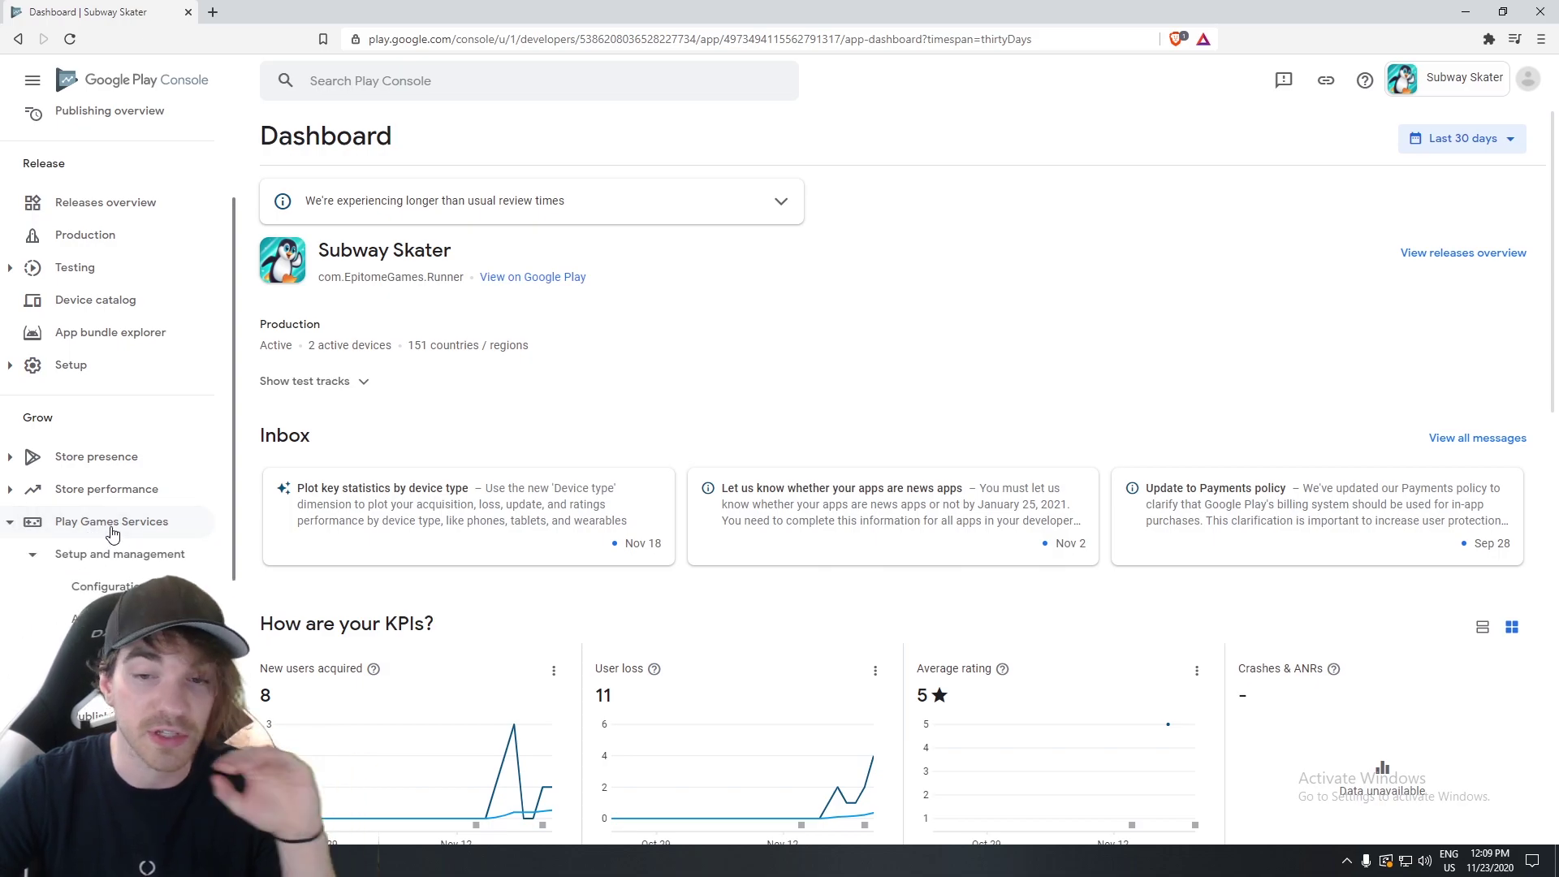
pyautogui.scroll(-1, 112, 529)
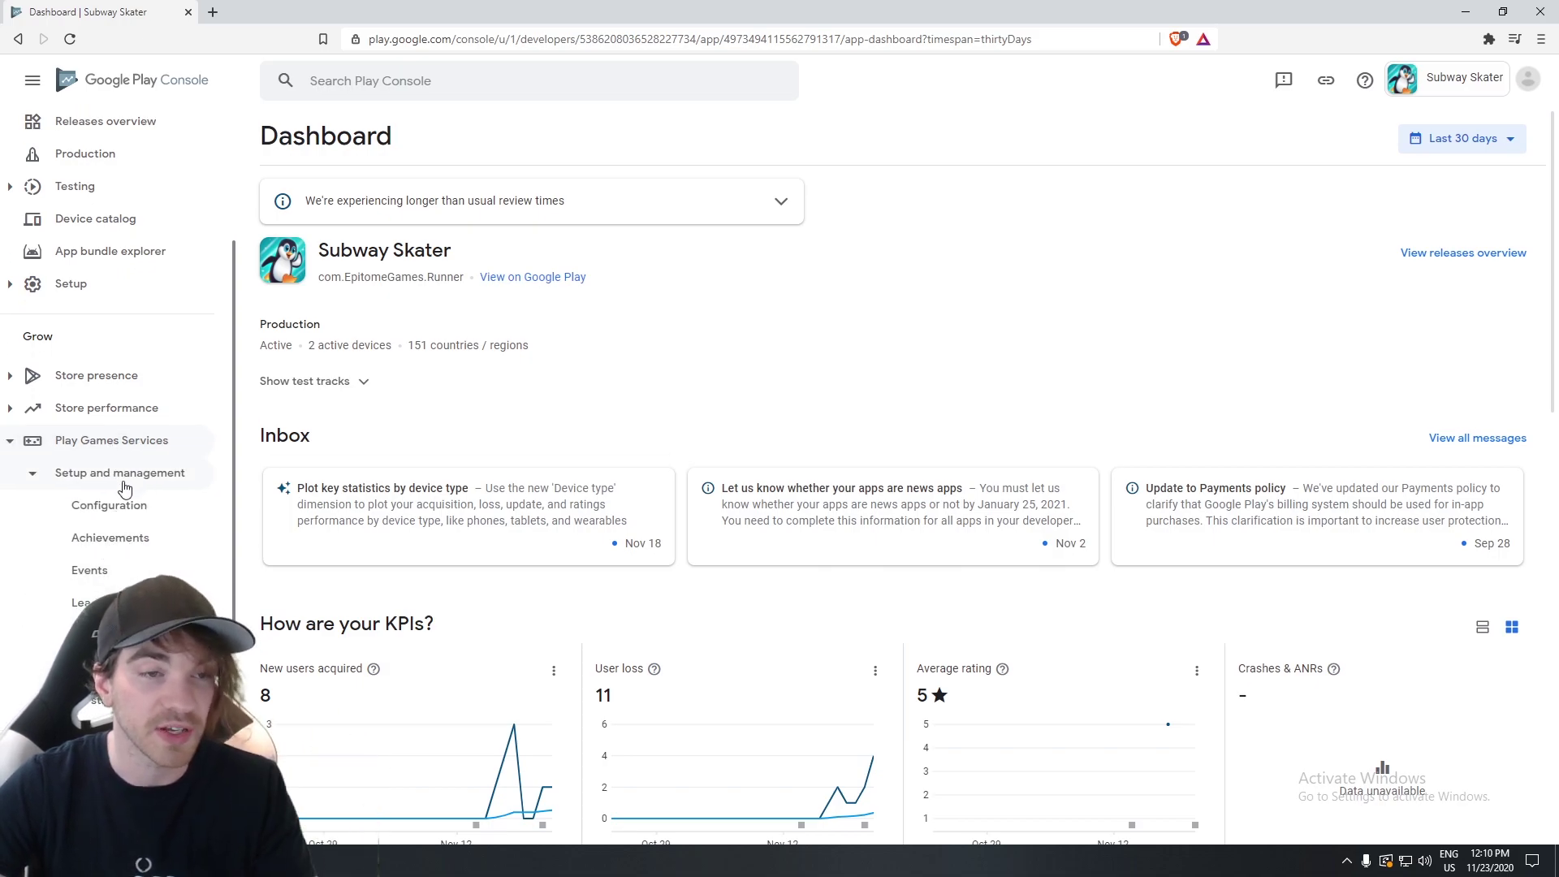
pyautogui.click(113, 509)
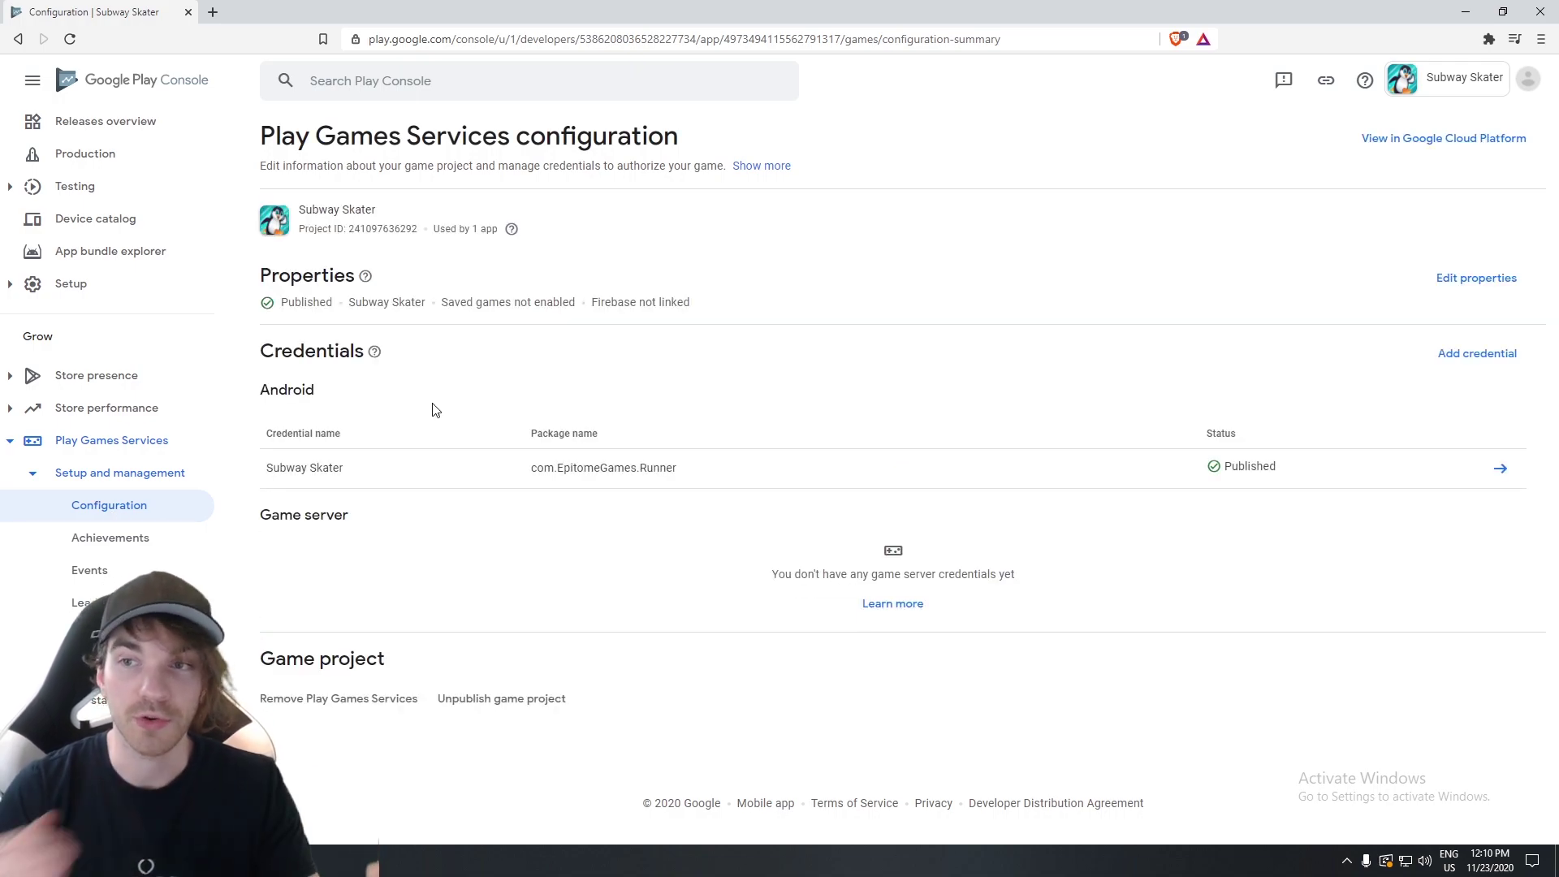
pyautogui.click(1497, 289)
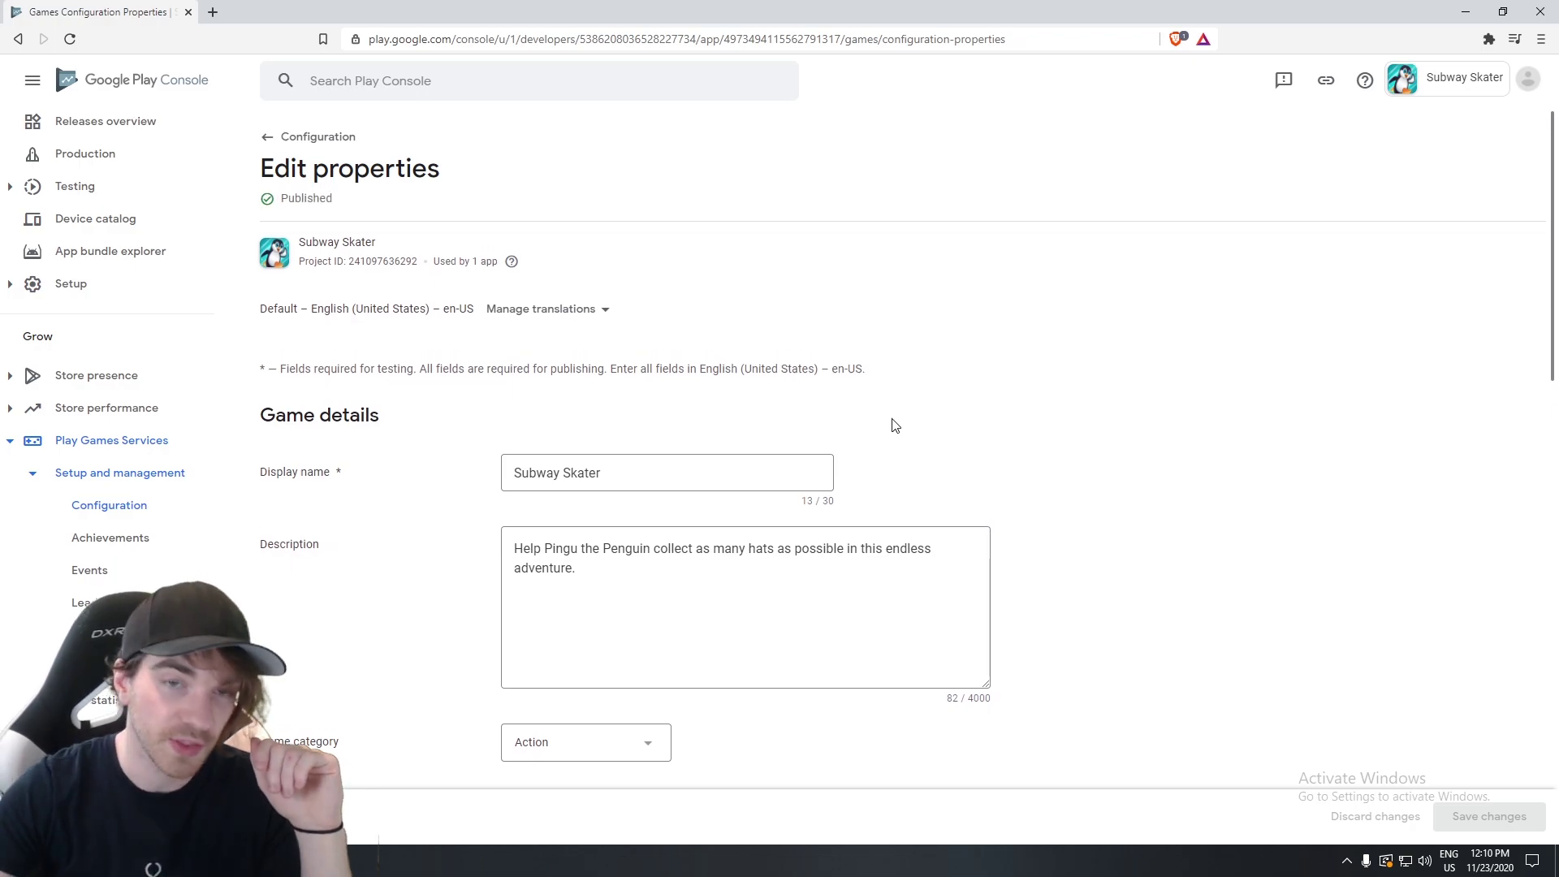
pyautogui.scroll(-4, 948, 448)
pyautogui.scroll(2, 948, 448)
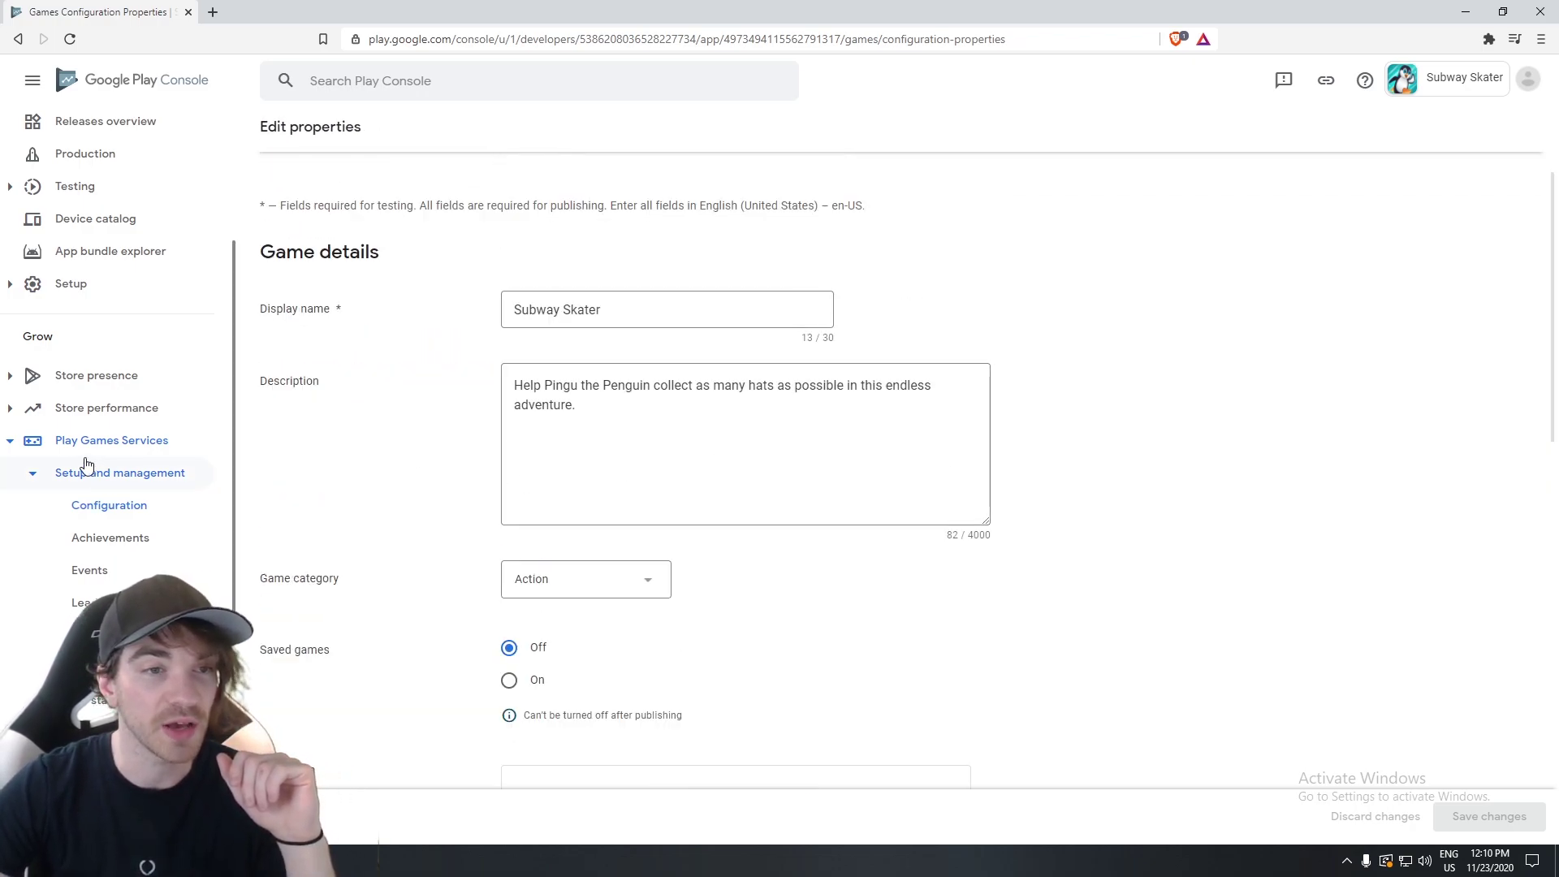
pyautogui.click(109, 543)
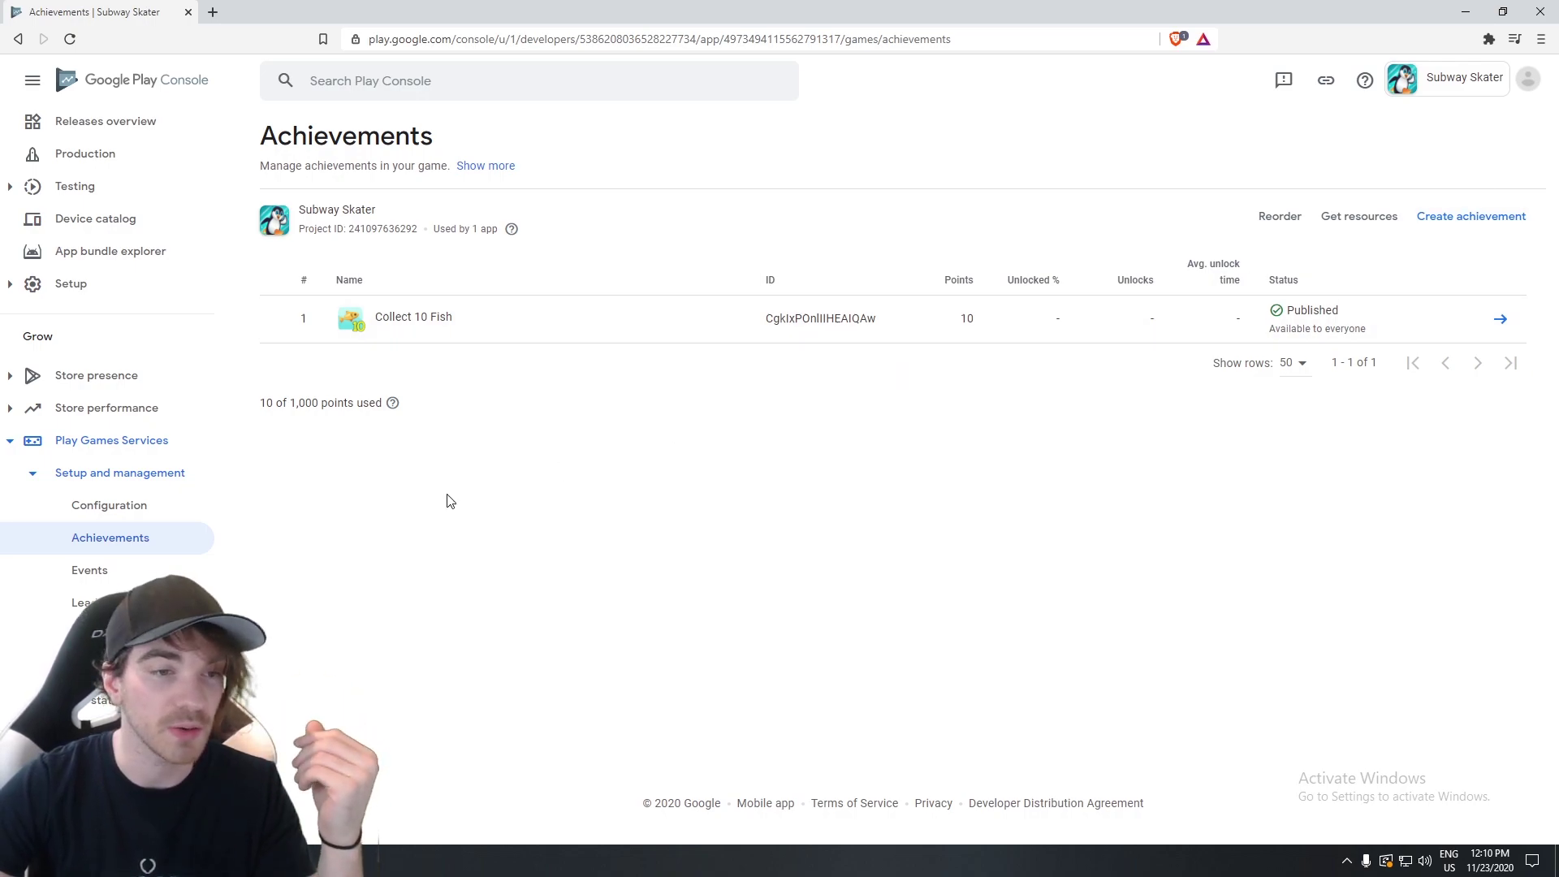
pyautogui.click(89, 603)
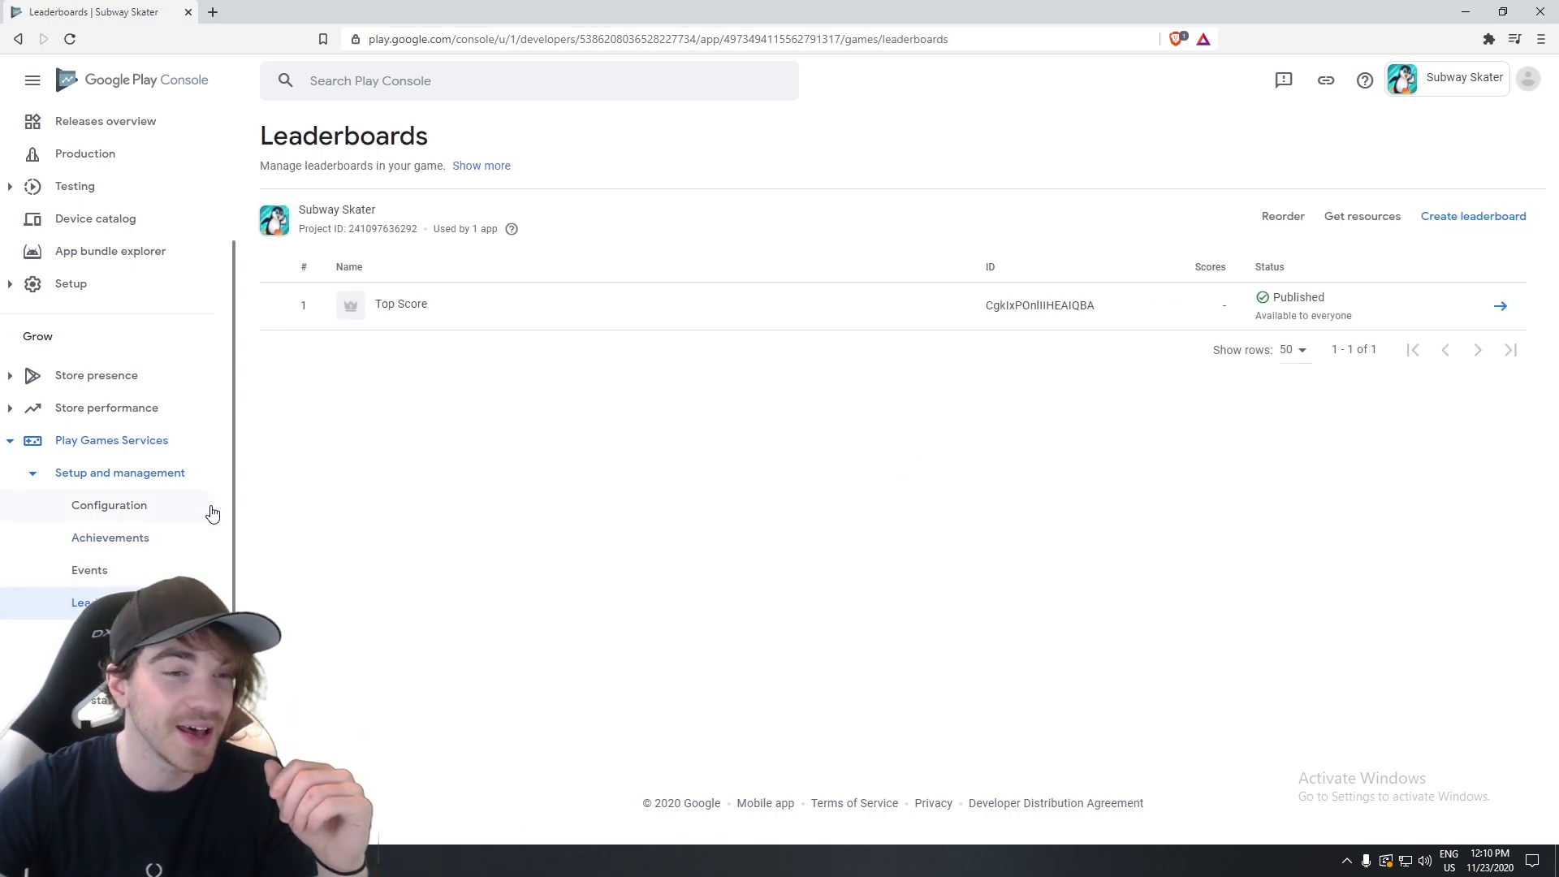
pyautogui.click(134, 473)
pyautogui.click(129, 474)
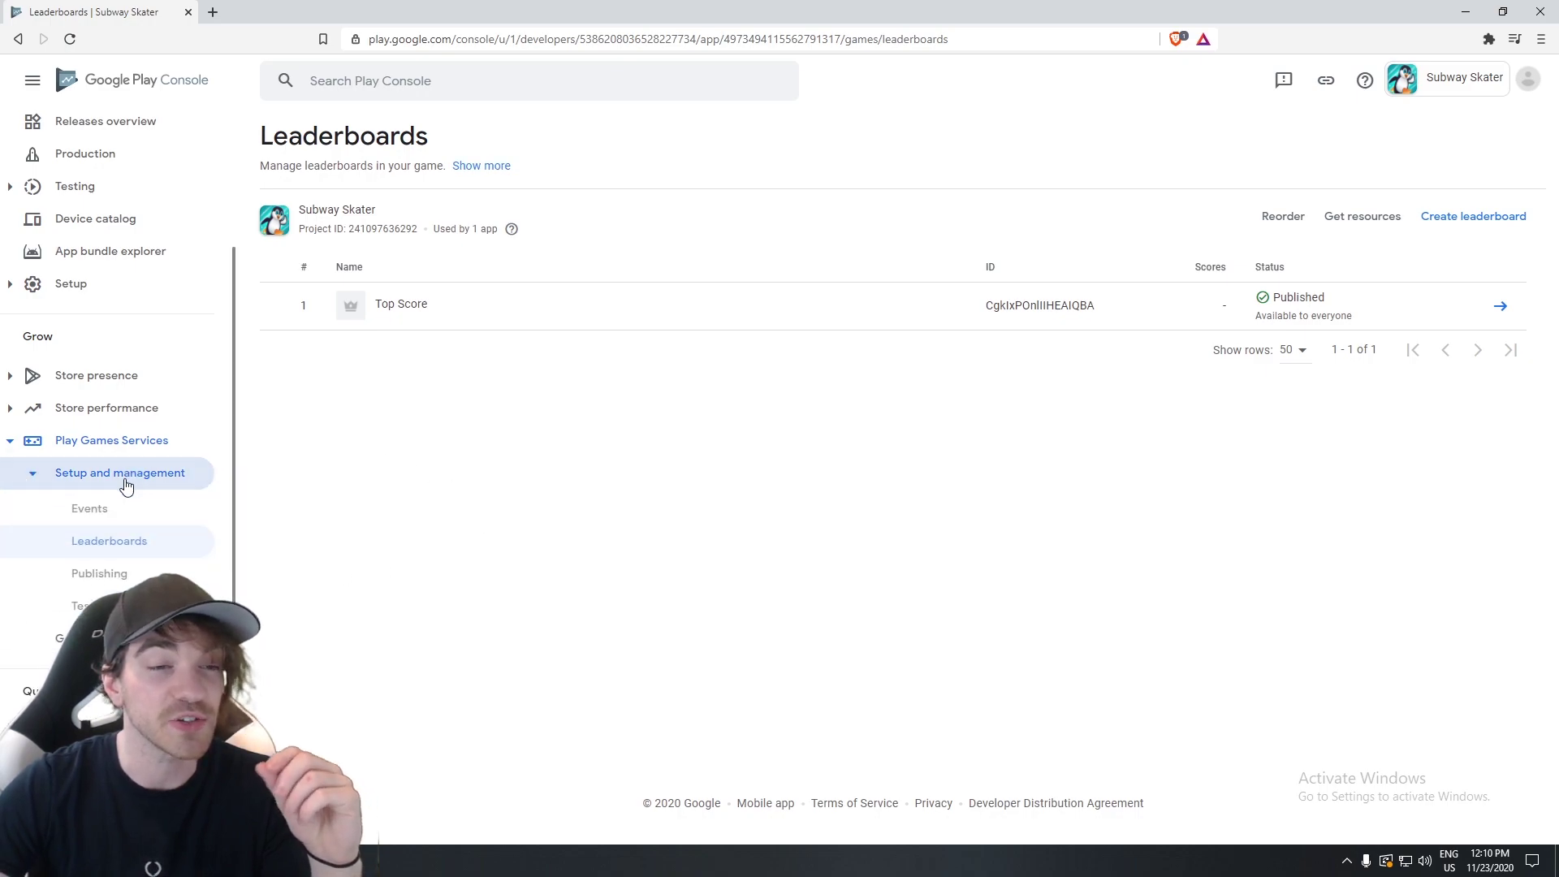
pyautogui.click(120, 512)
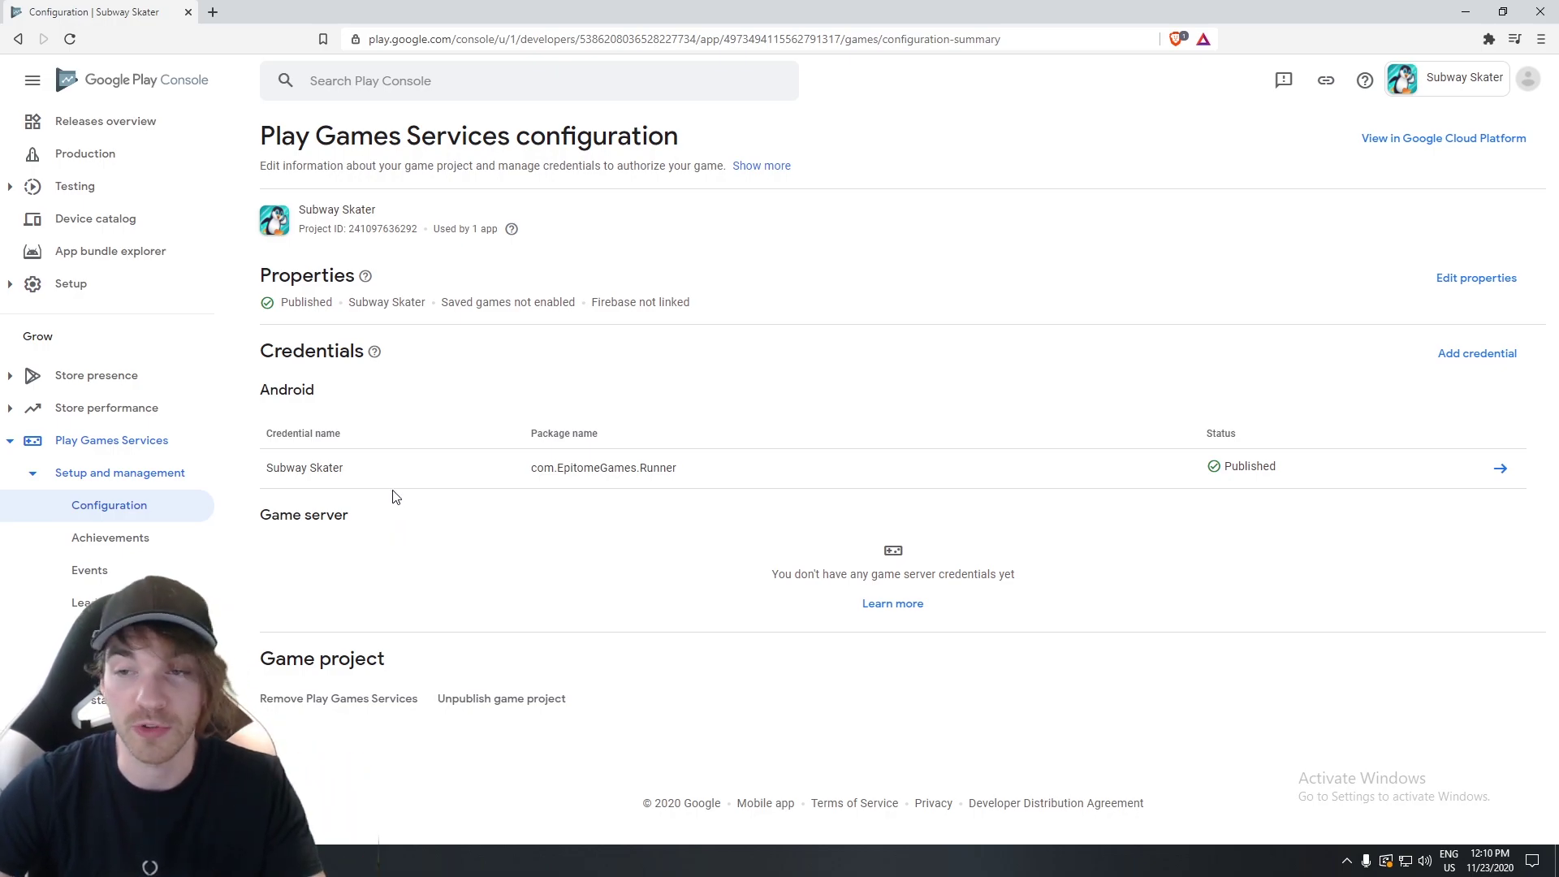
# Start a new Android credential for Subway Skater and scroll down to its Authorization section.
pyautogui.doubleClick(313, 349)
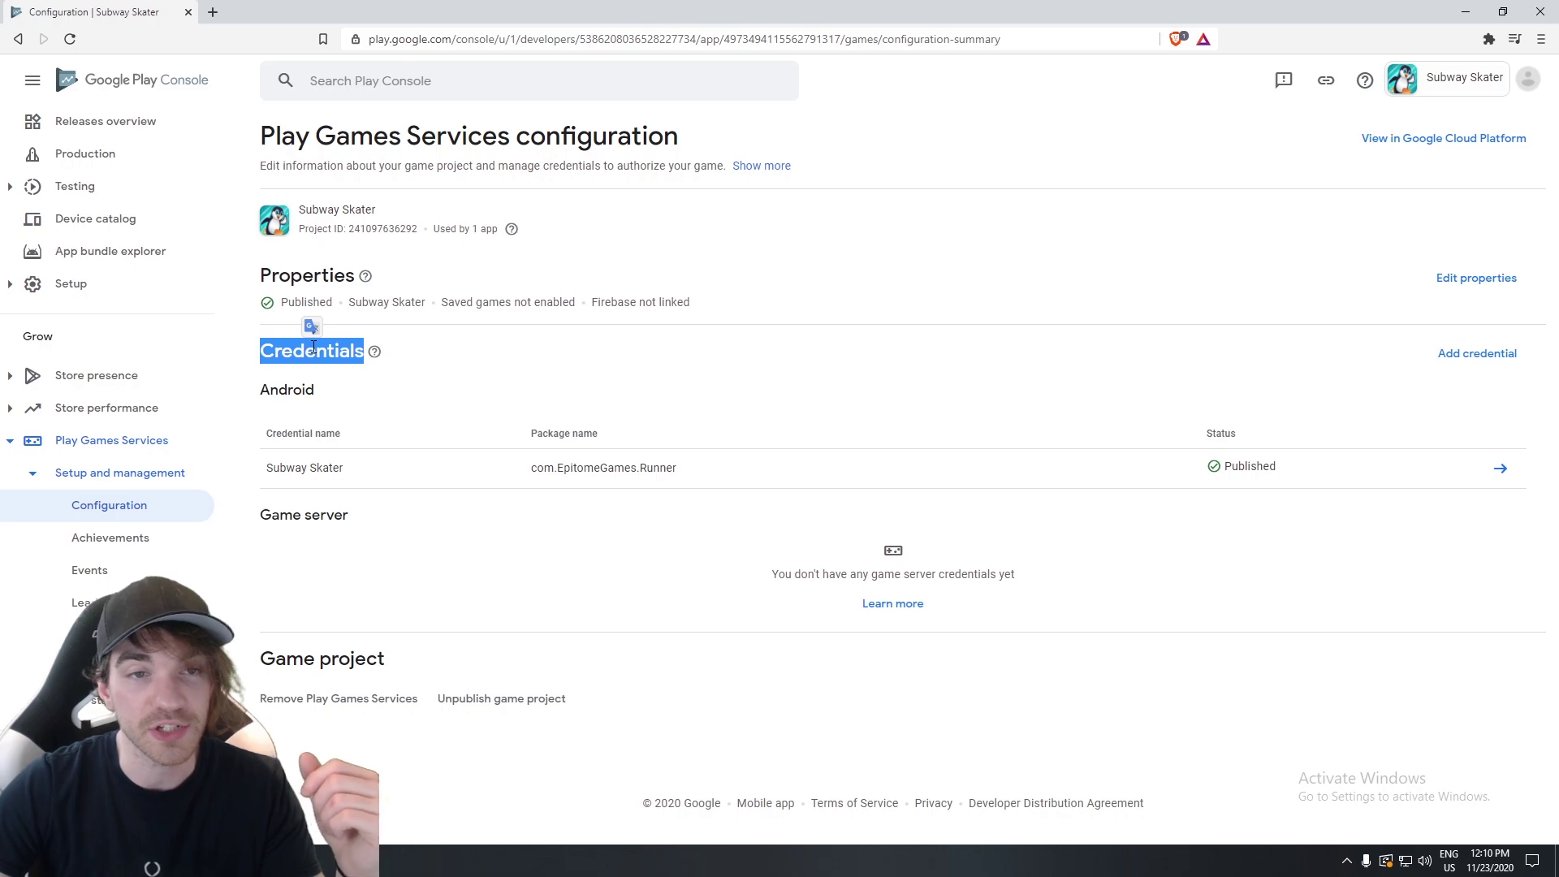
pyautogui.click(1477, 355)
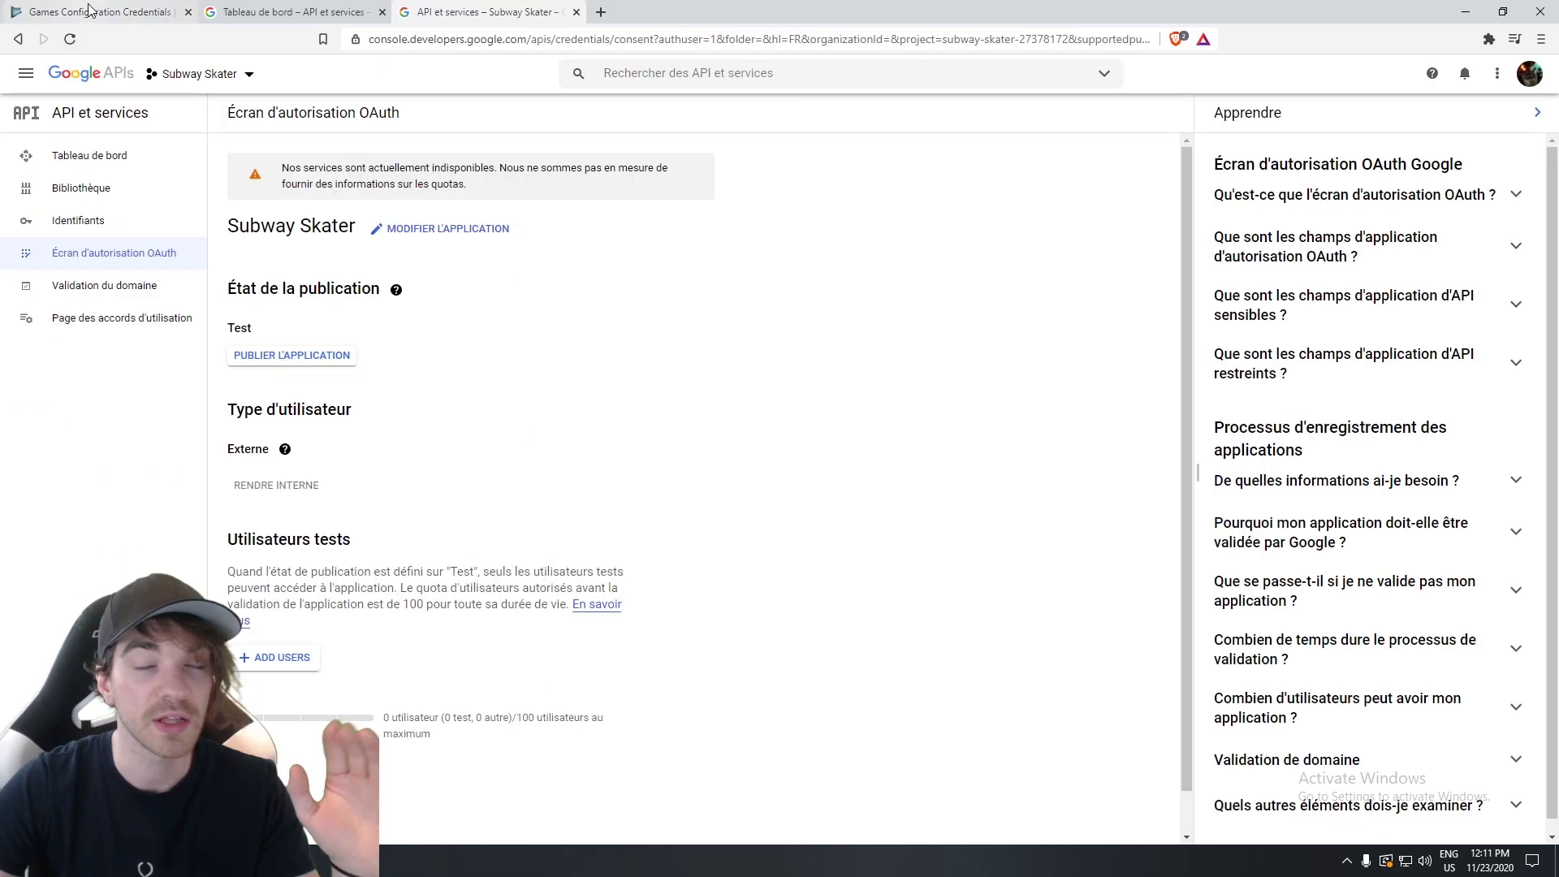
pyautogui.click(88, 13)
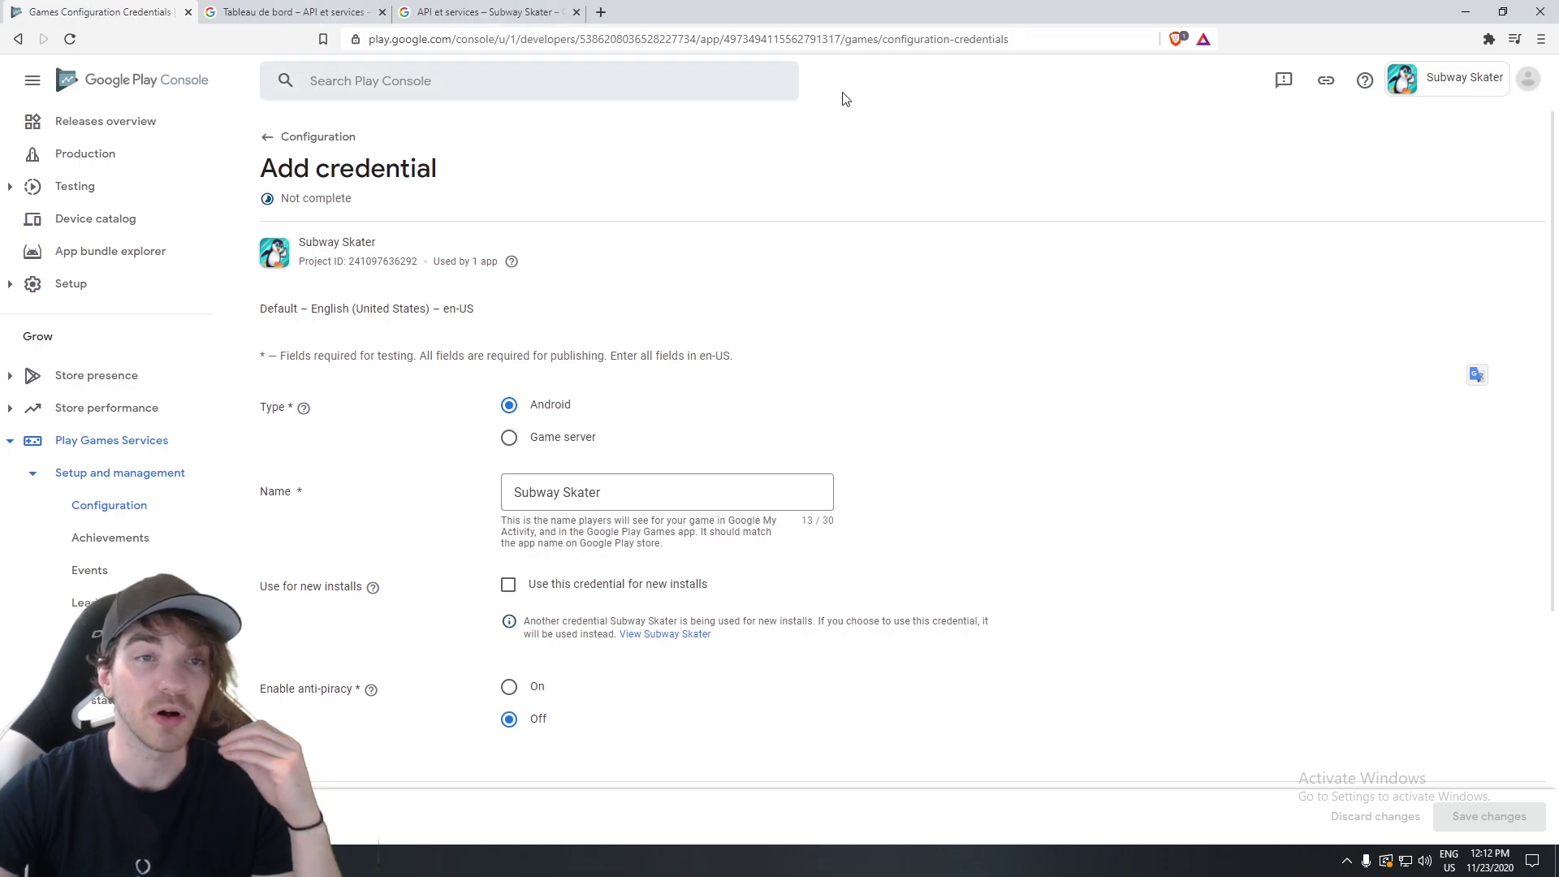
pyautogui.scroll(-3, 919, 313)
pyautogui.scroll(-2, 919, 313)
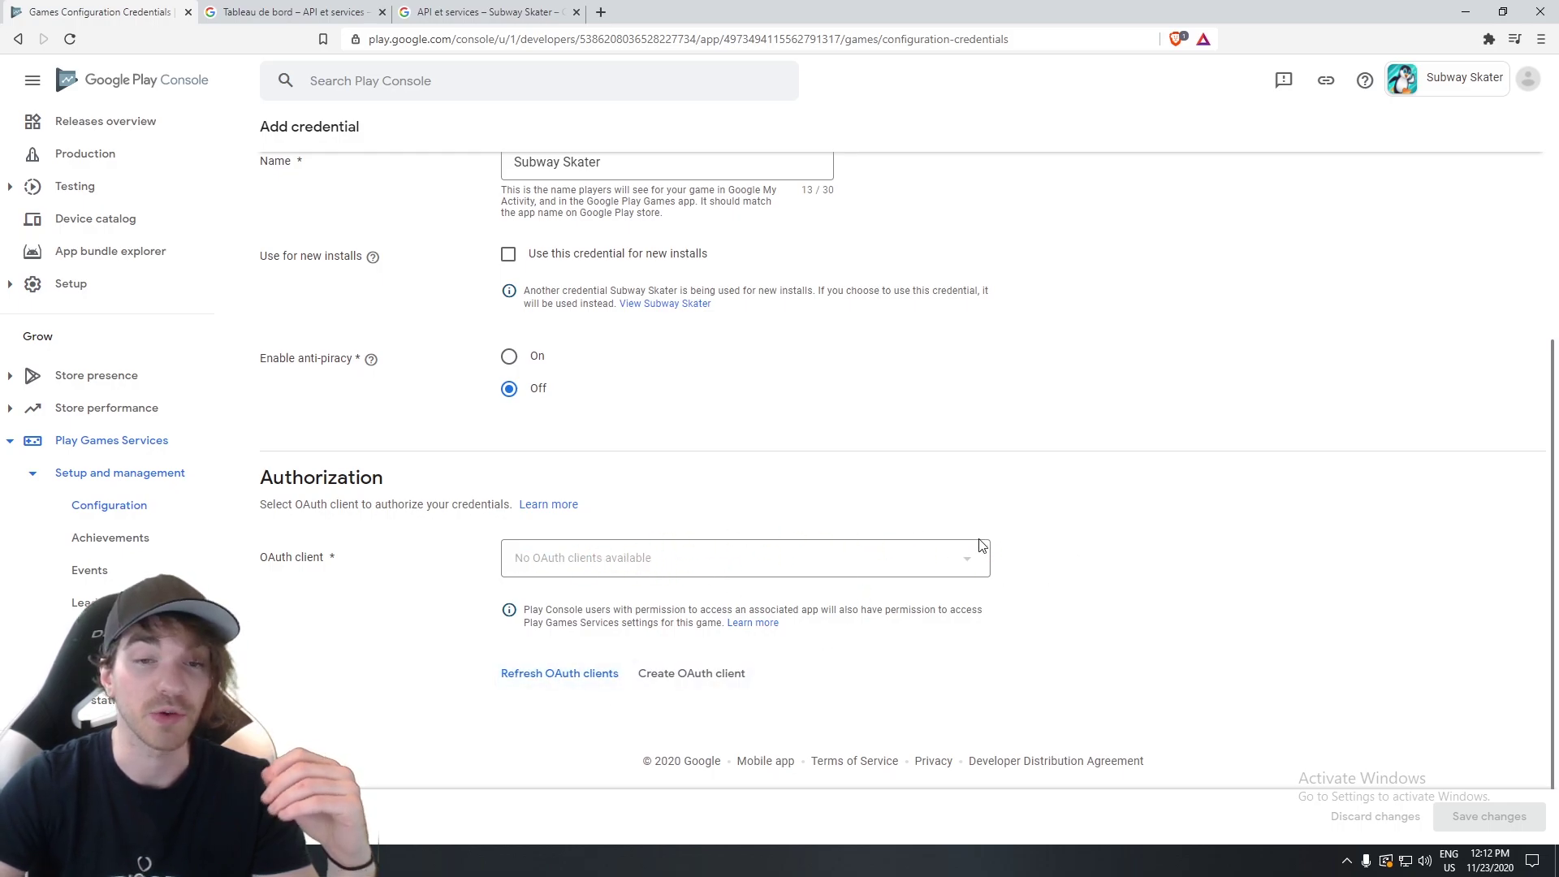
pyautogui.scroll(5, 894, 586)
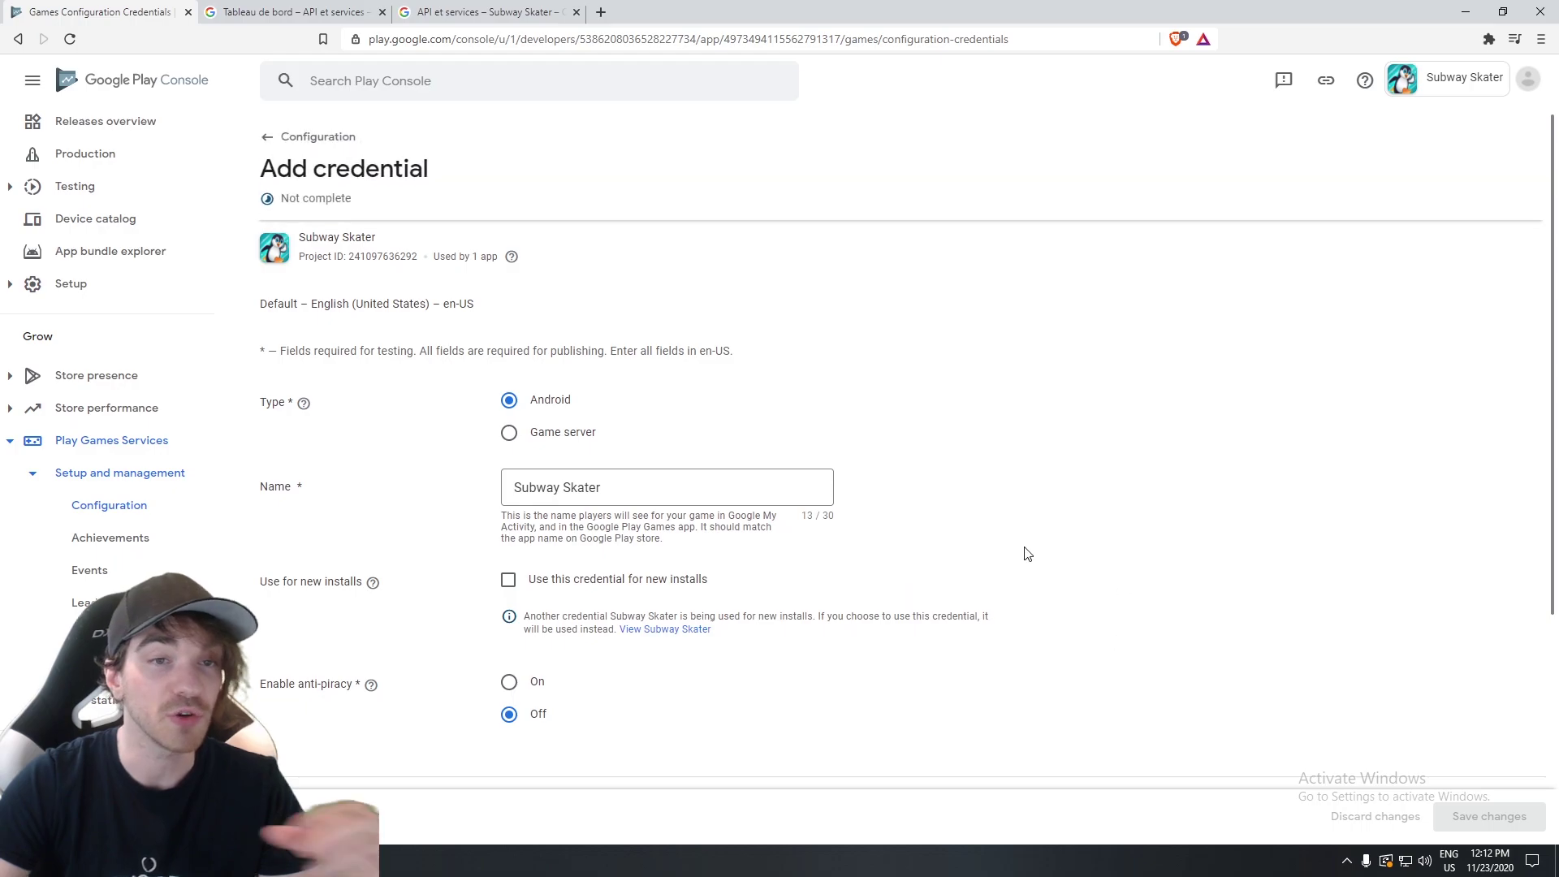
pyautogui.scroll(-5, 1023, 550)
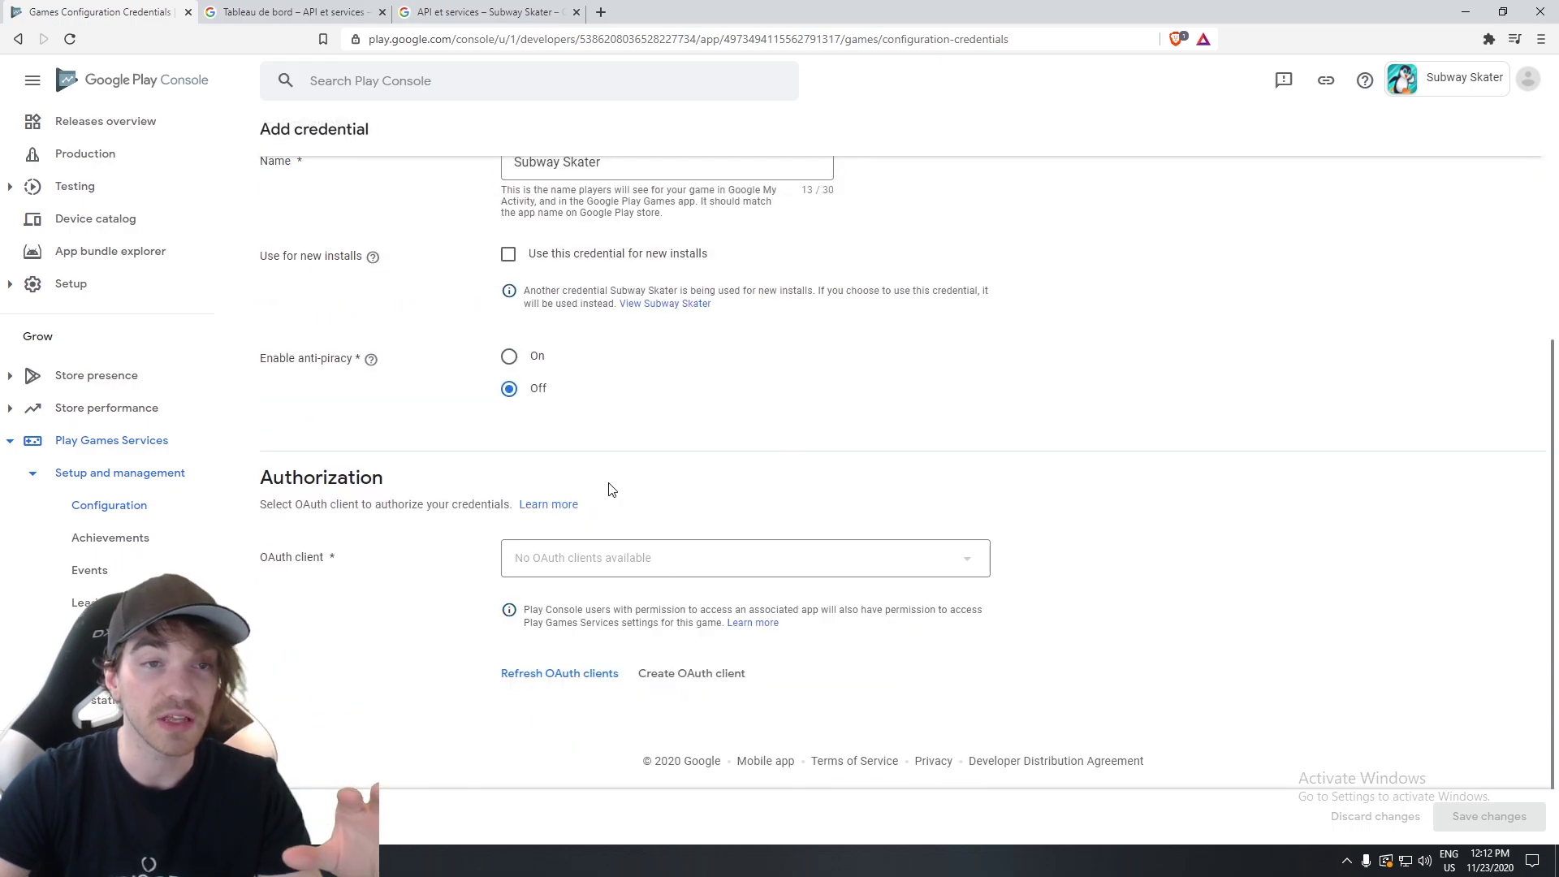
# Read the OAuth client creation steps, close them with Done, and scroll back up the form.
pyautogui.click(700, 685)
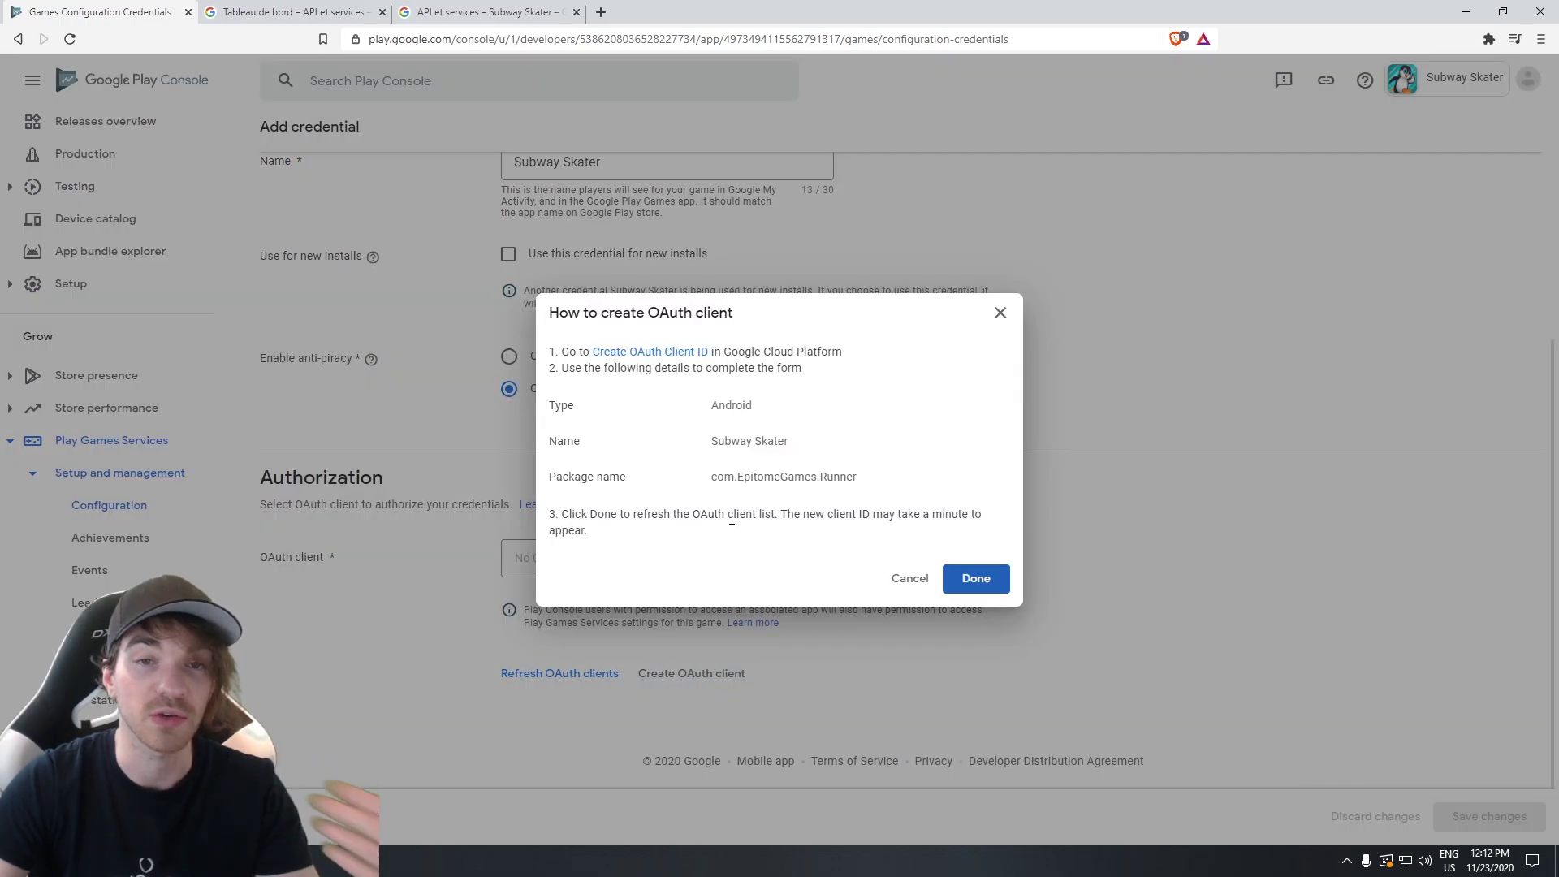
pyautogui.moveTo(561, 352); pyautogui.dragTo(840, 354)
pyautogui.click(840, 354)
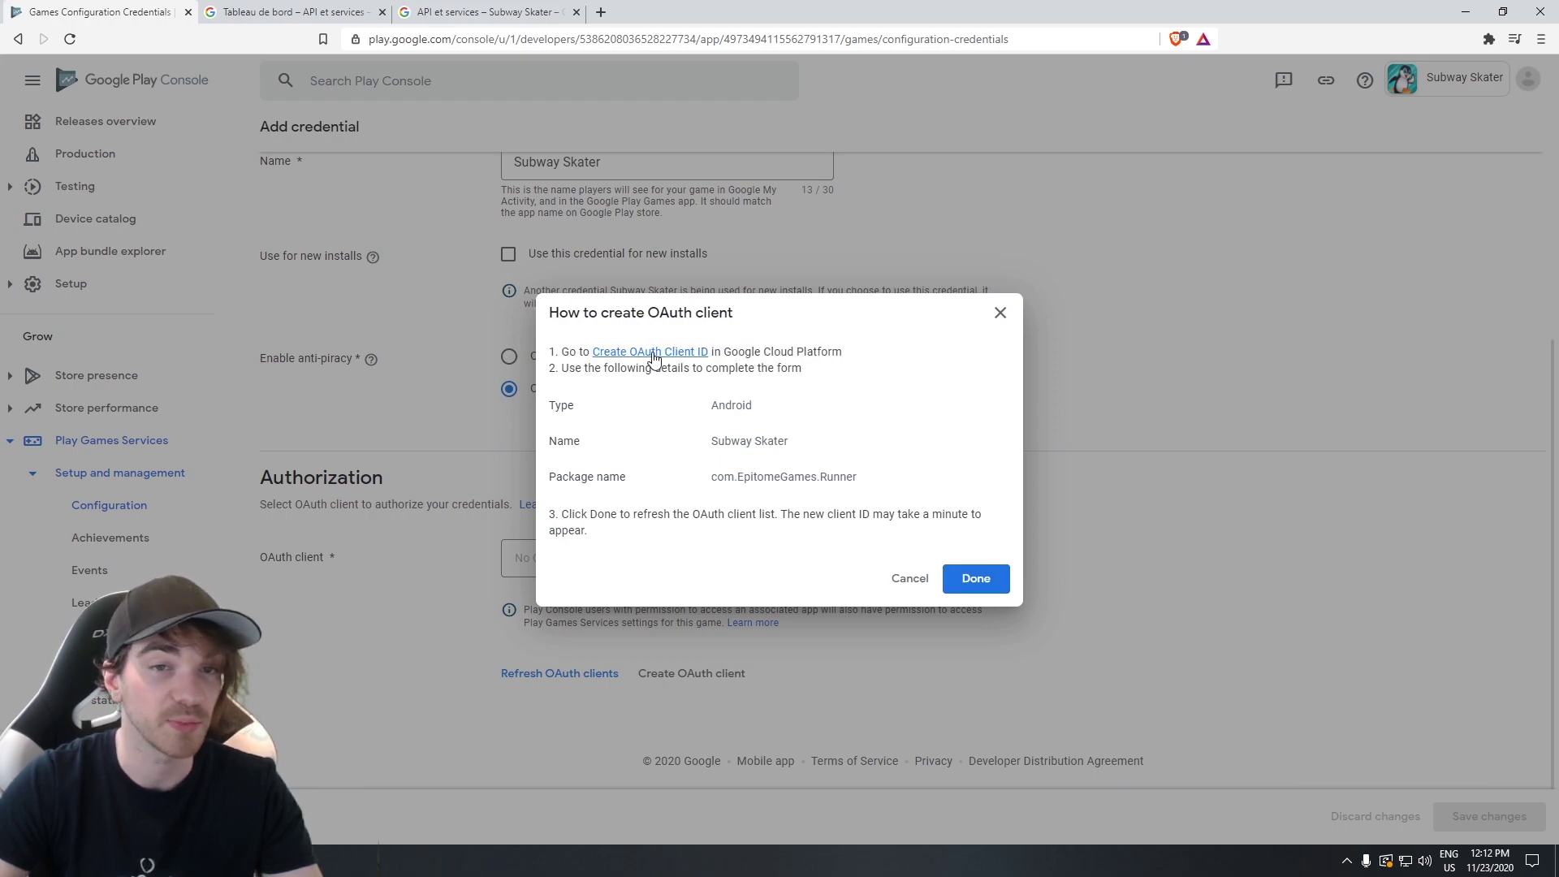
pyautogui.click(973, 581)
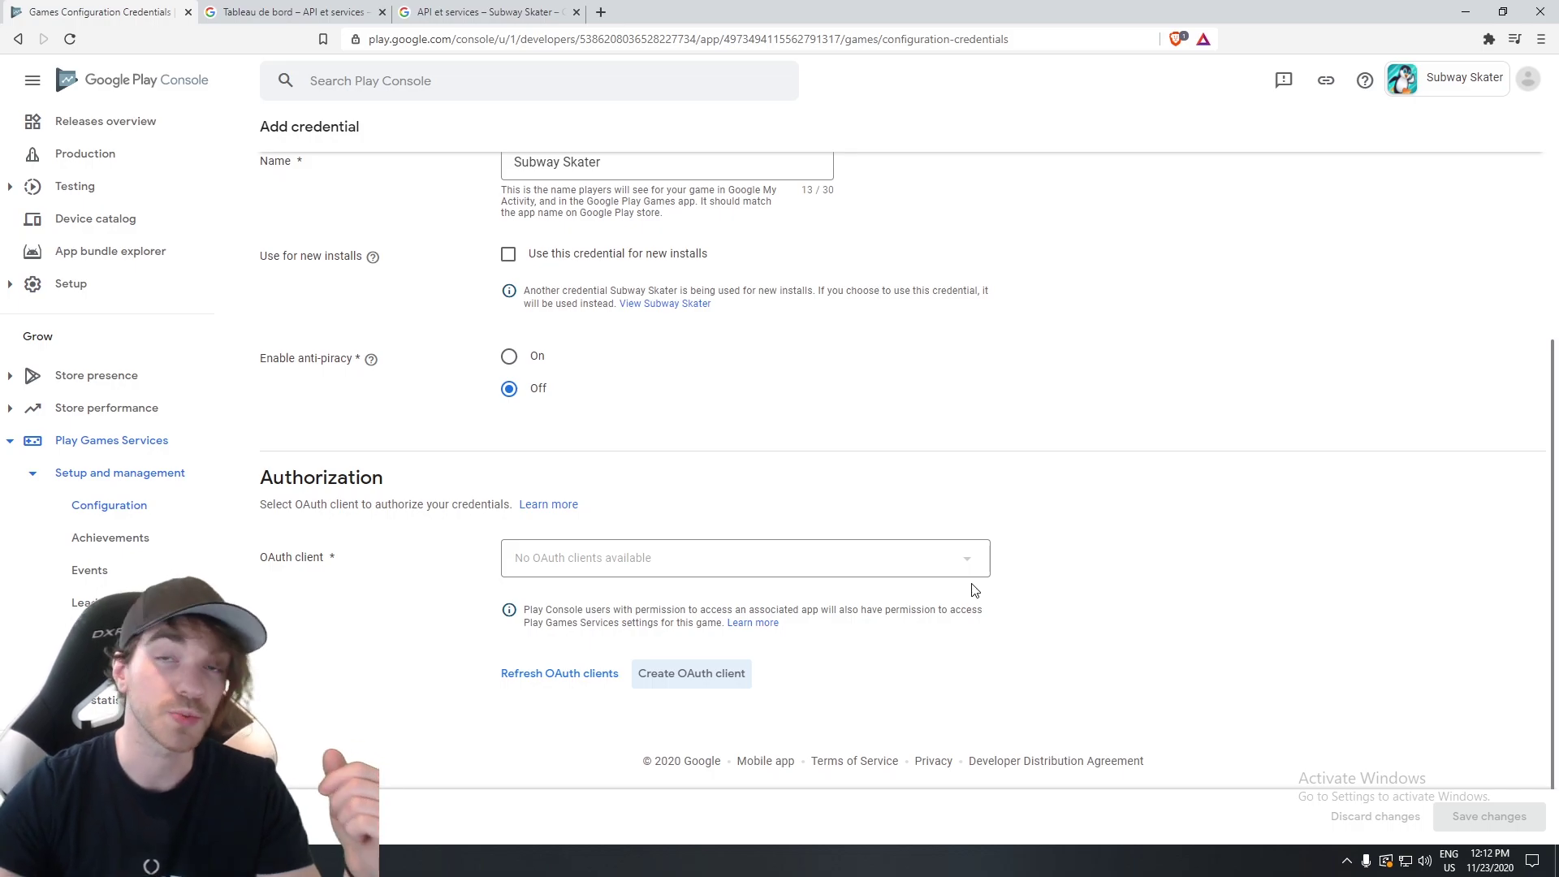
pyautogui.scroll(5, 808, 536)
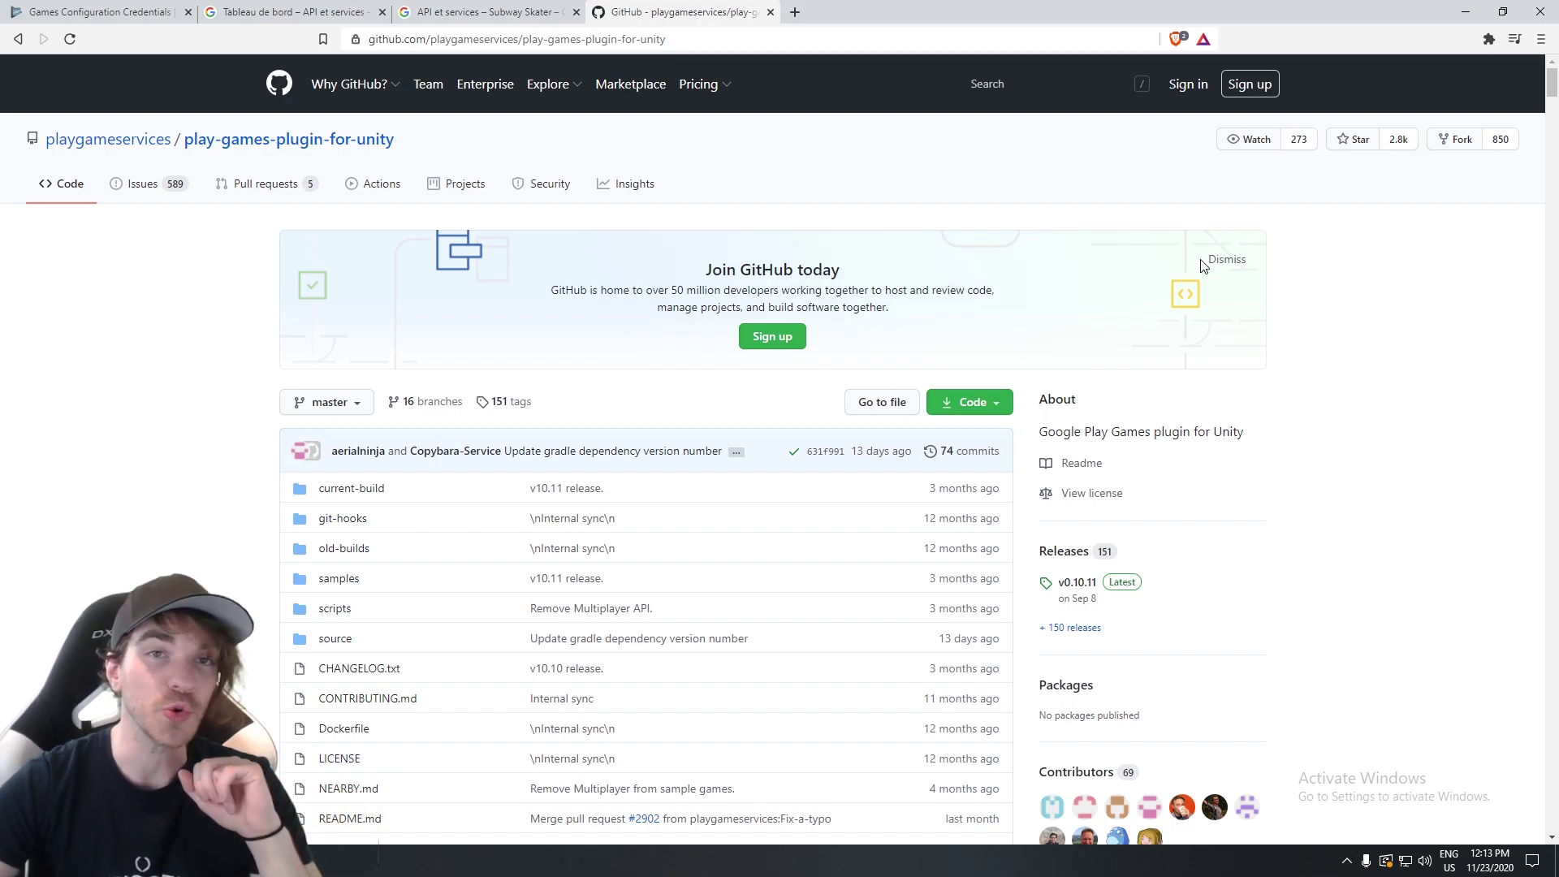
# Select, then deselect, the play-games-plugin-for-unity repository's web address.
pyautogui.click(710, 41)
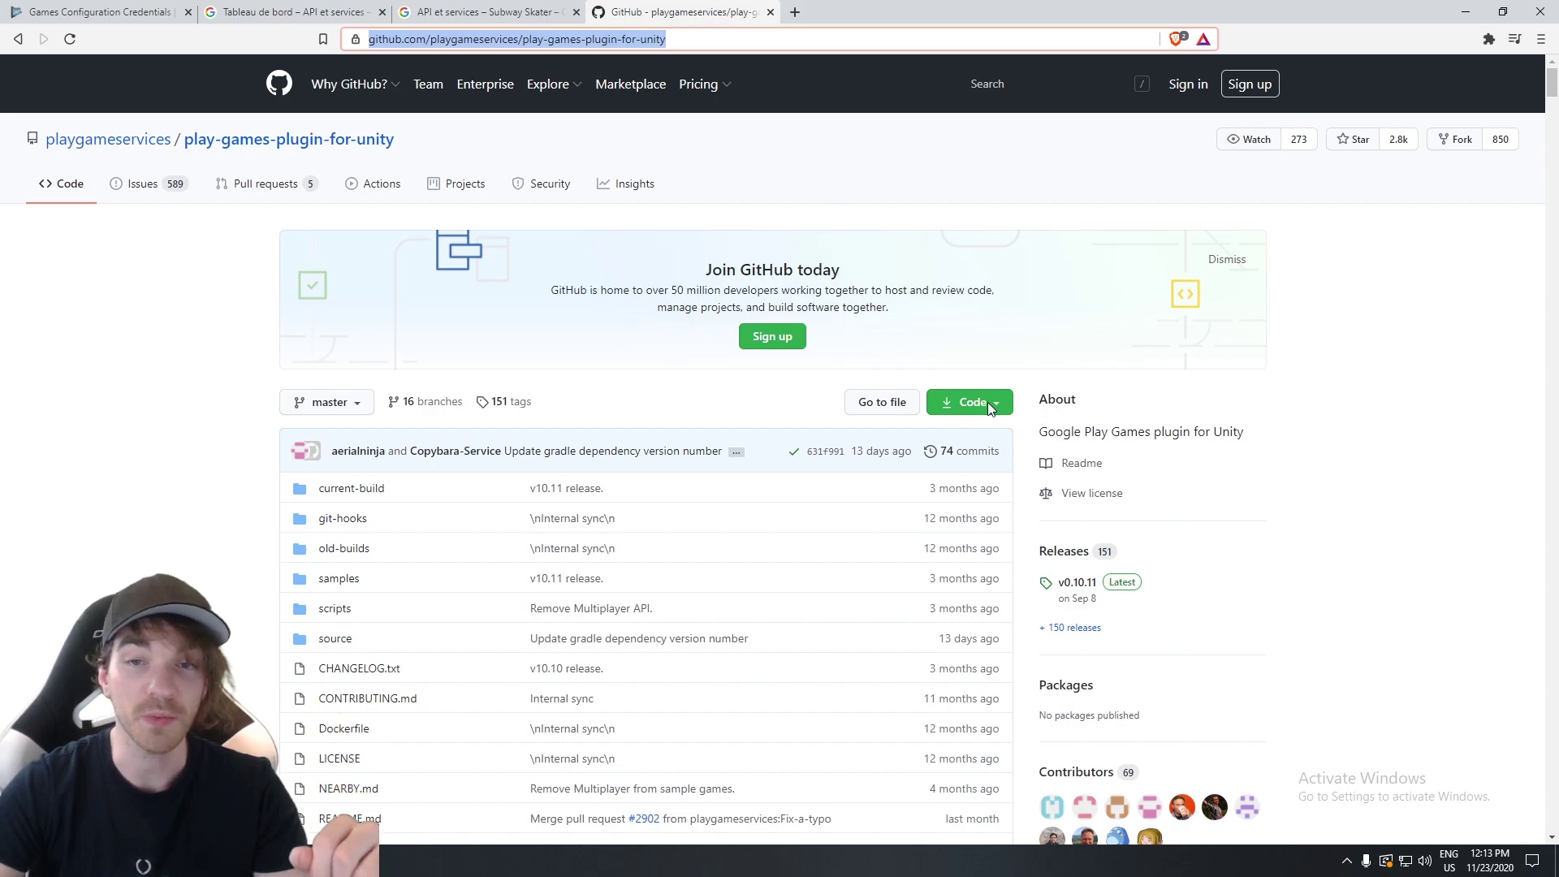
pyautogui.click(1380, 481)
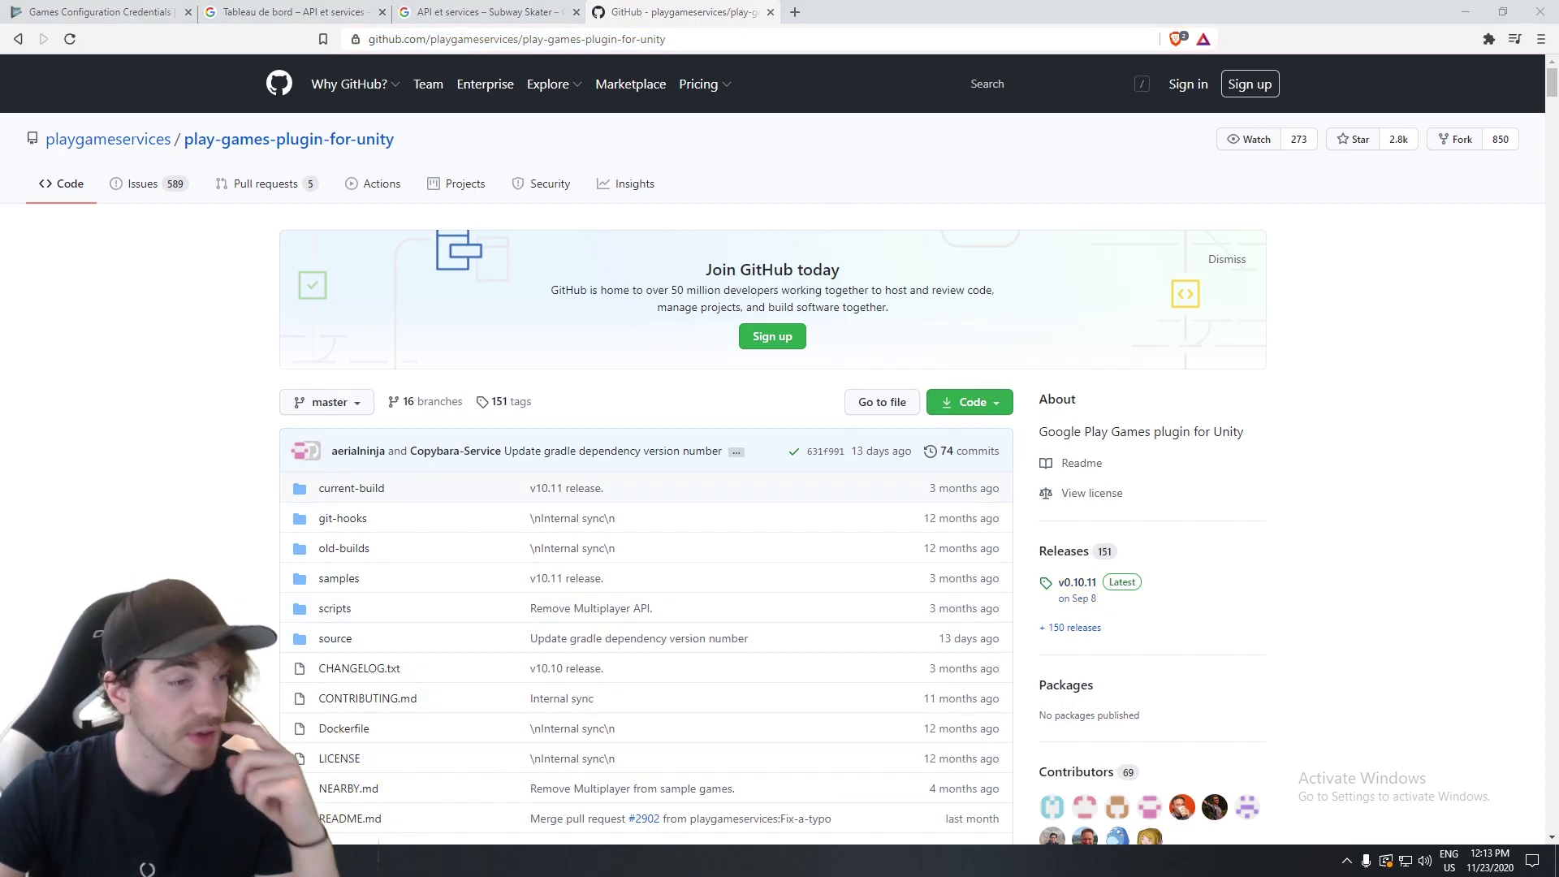
# Find the GooglePlayGamesPlugin-0.10.11 package in current-build, then close Explorer and return to Unity.
pyautogui.hotkey('alt', 'Tab')
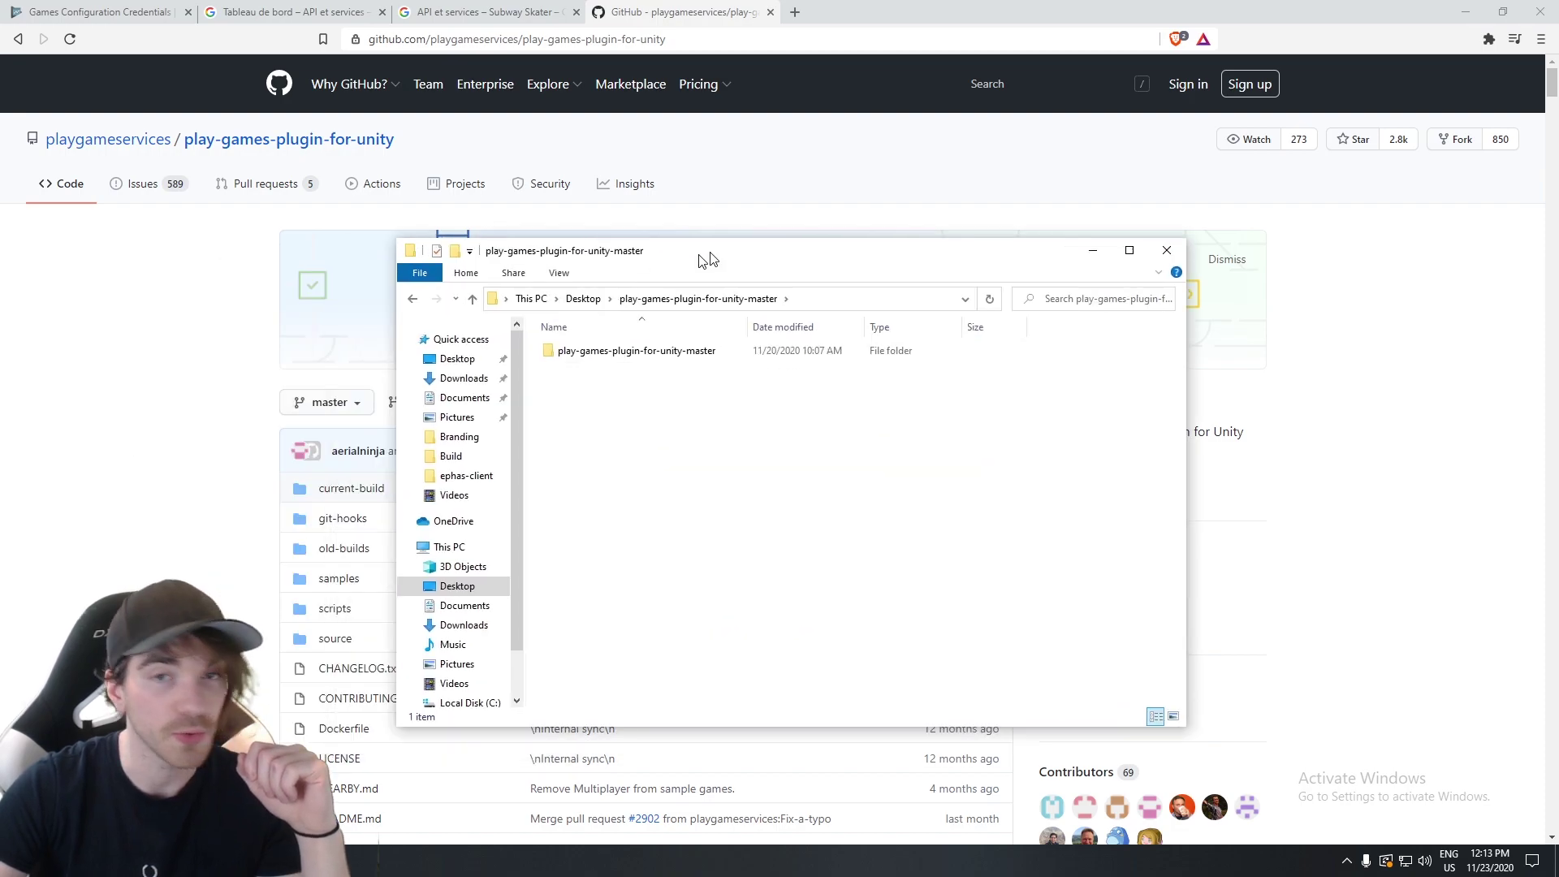
pyautogui.doubleClick(641, 348)
pyautogui.doubleClick(647, 348)
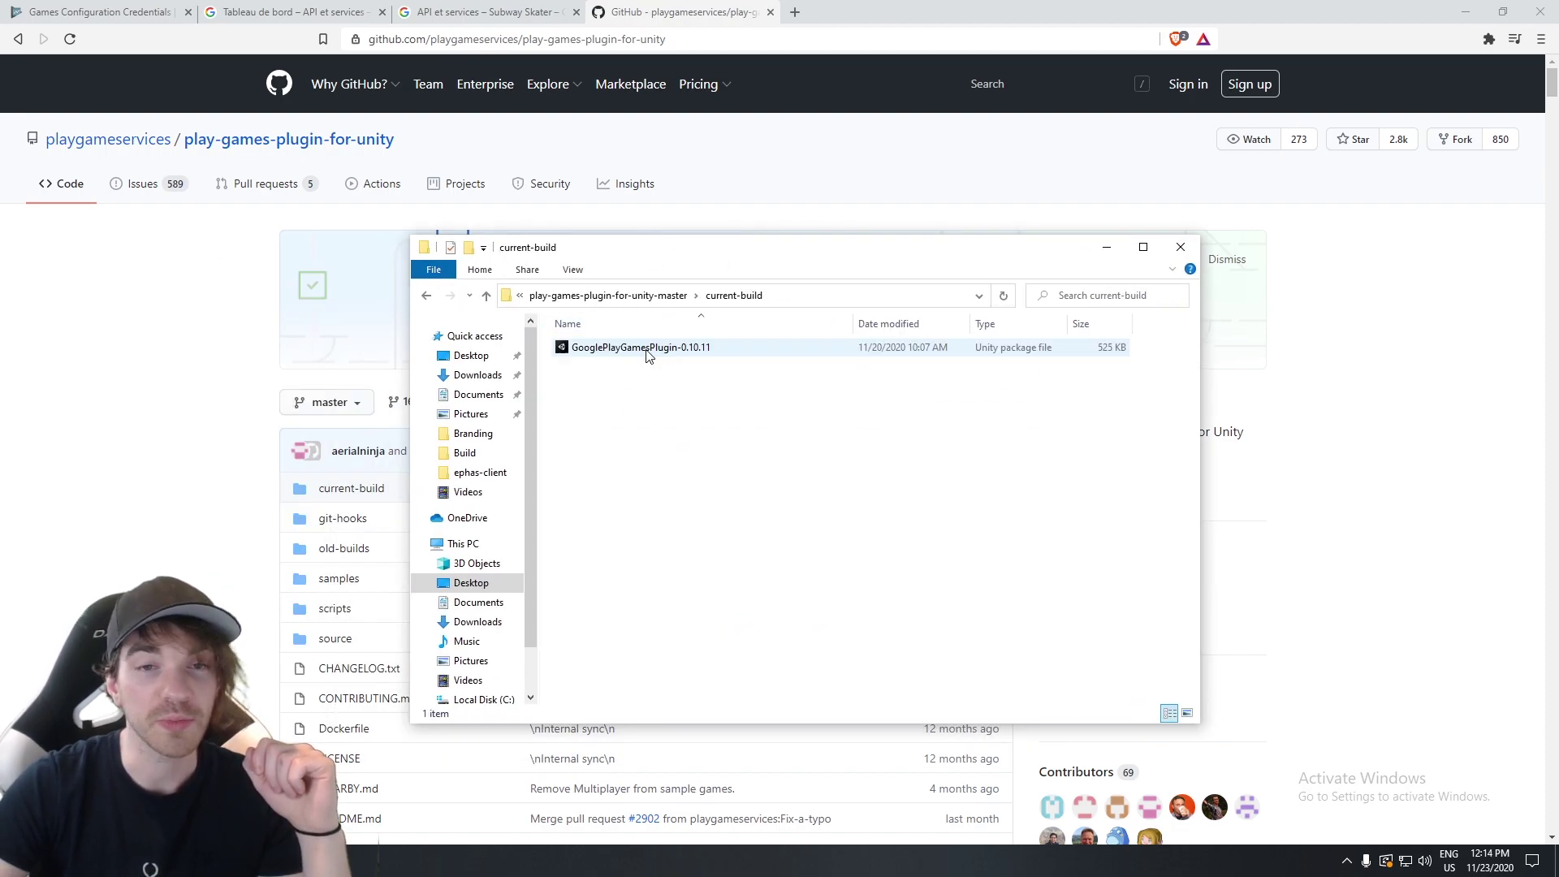
pyautogui.moveTo(889, 445); pyautogui.dragTo(629, 337)
pyautogui.hotkey('alt', 'Left')
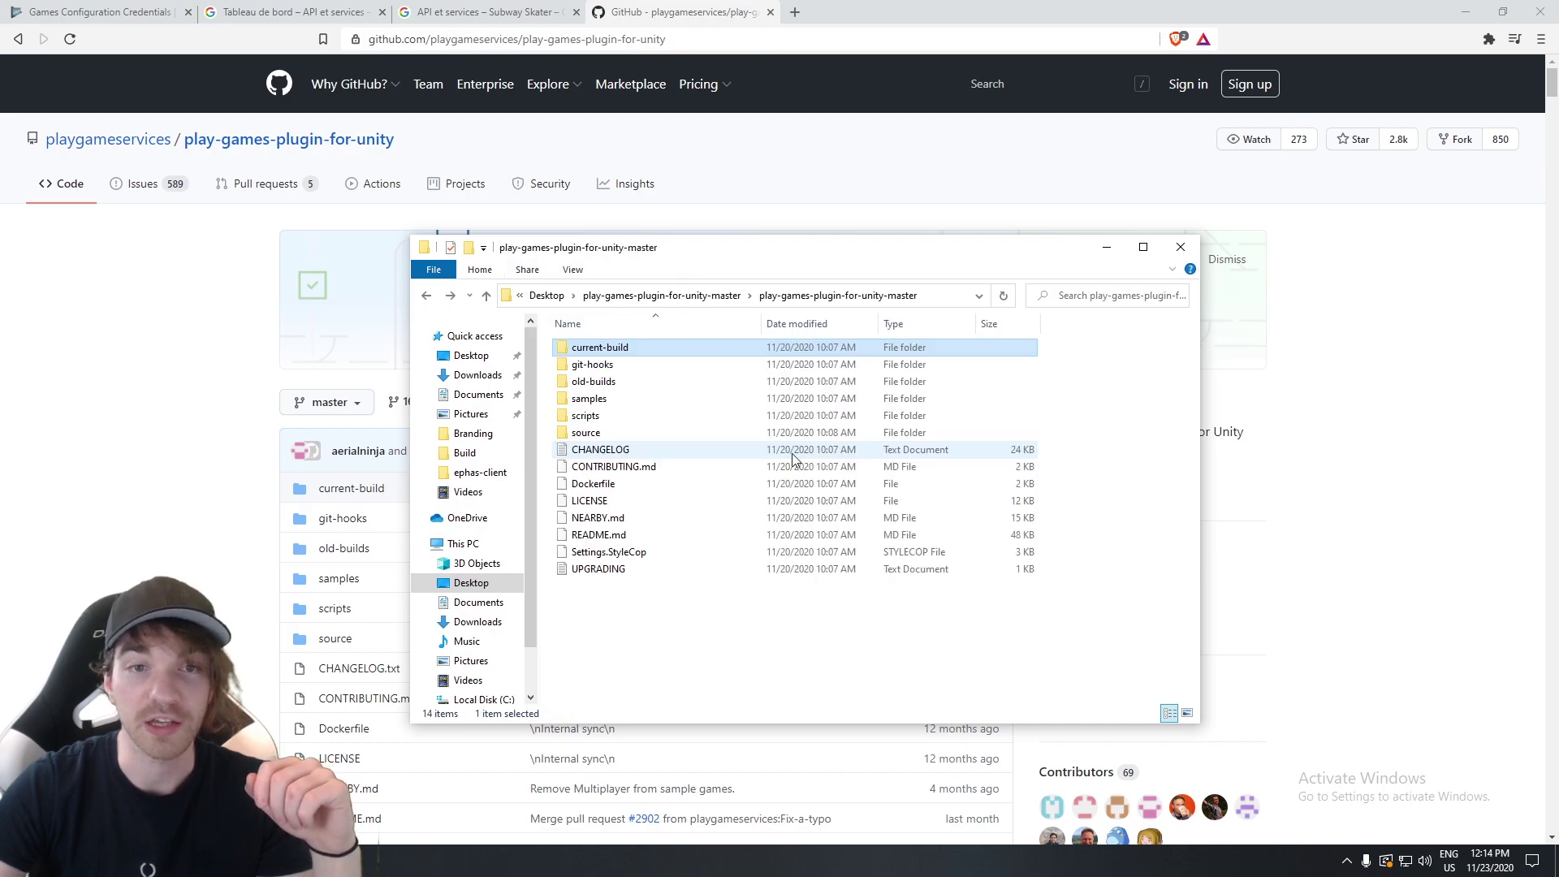
pyautogui.doubleClick(634, 348)
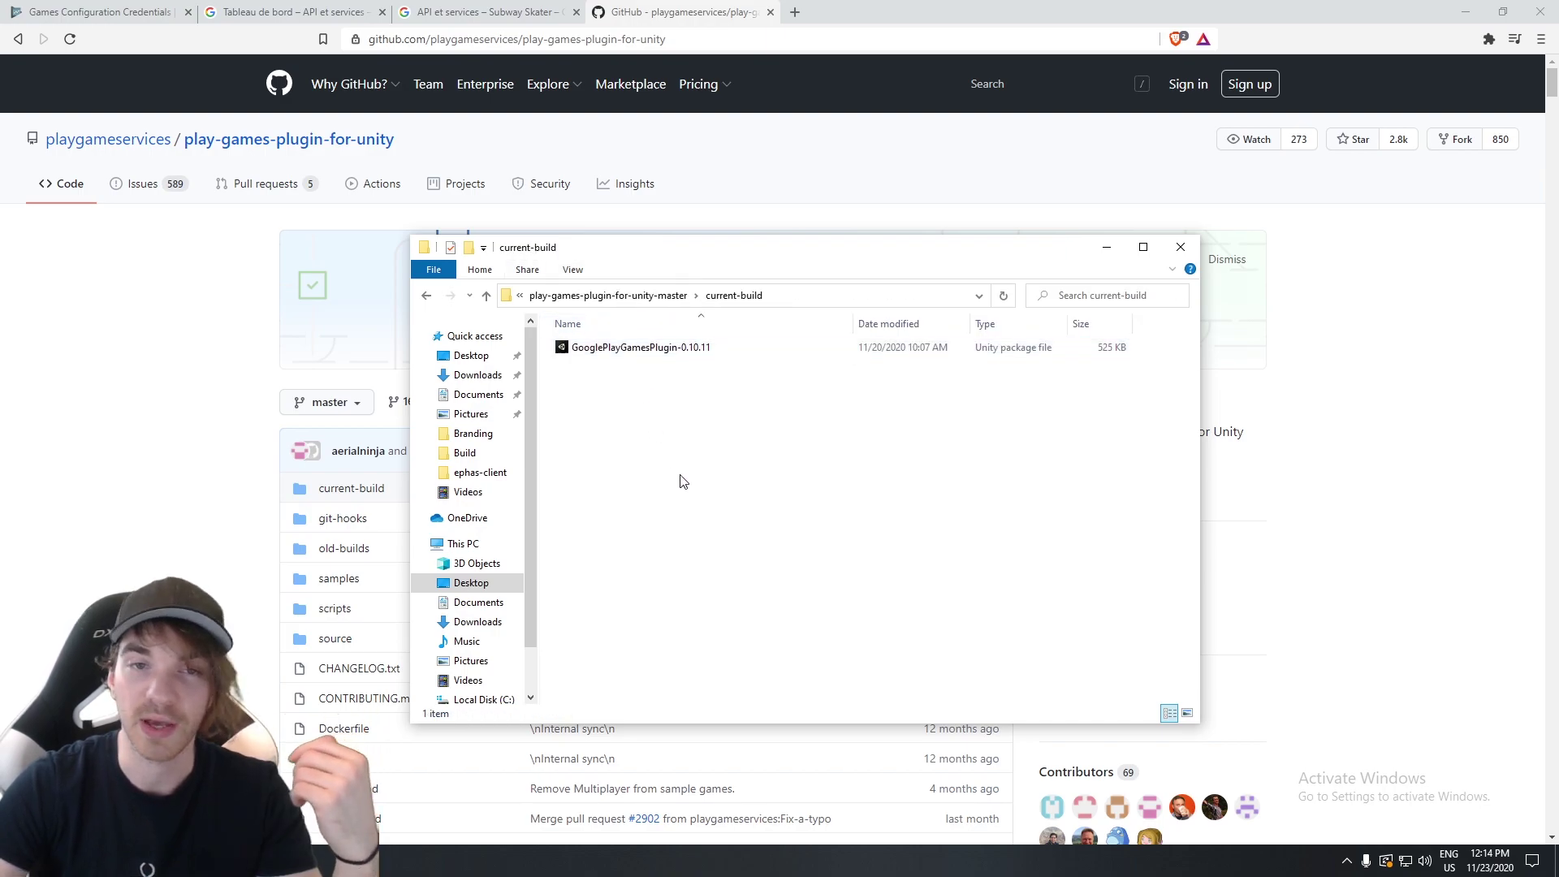
pyautogui.click(713, 348)
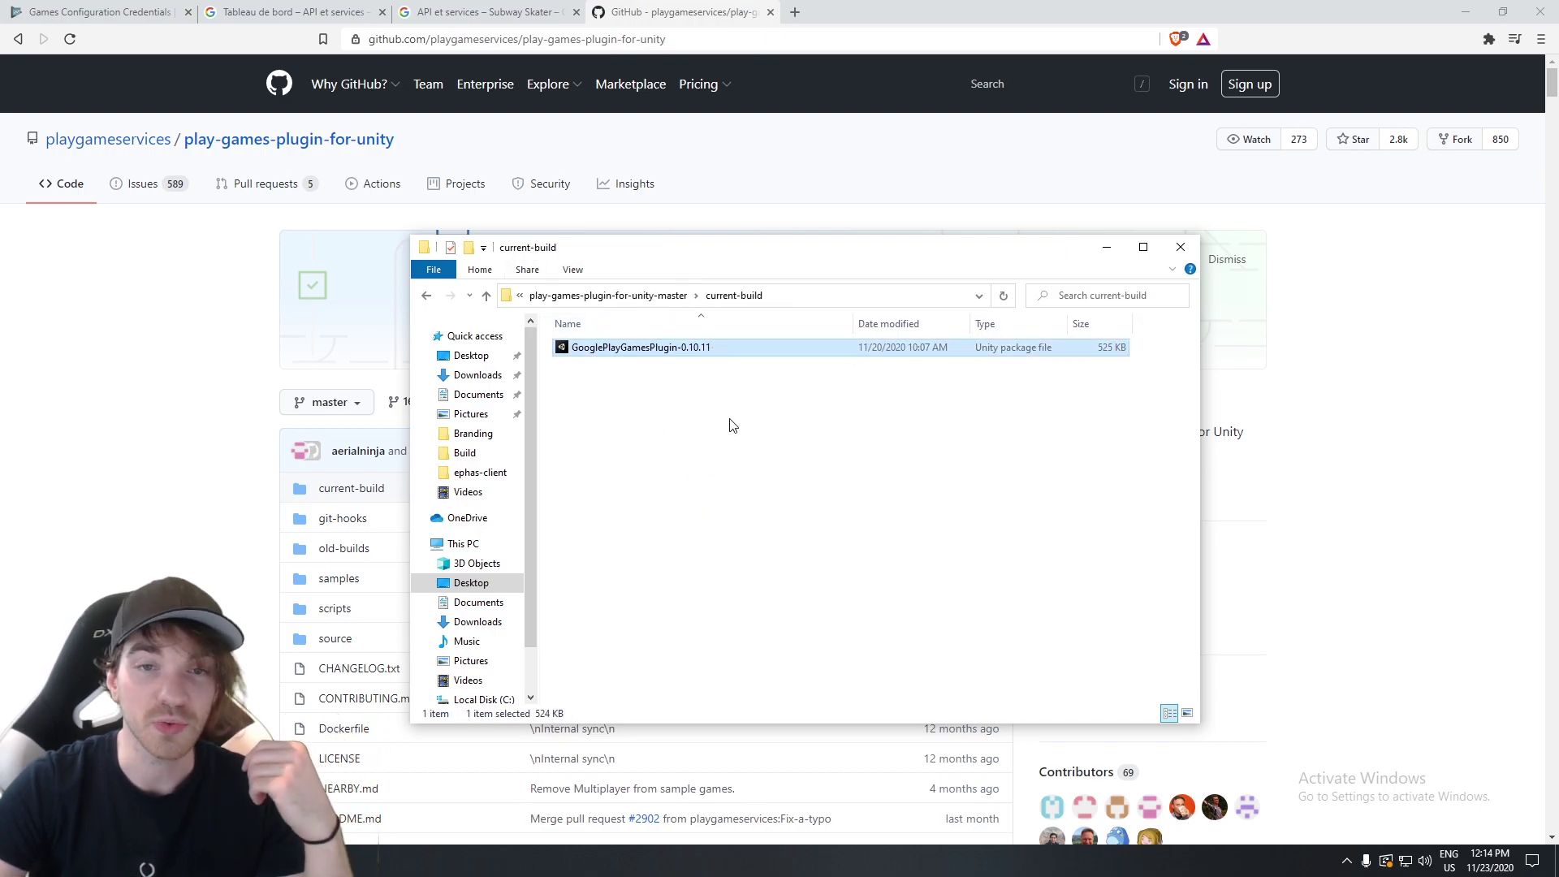
pyautogui.click(1182, 247)
pyautogui.hotkey('alt', 'Tab')
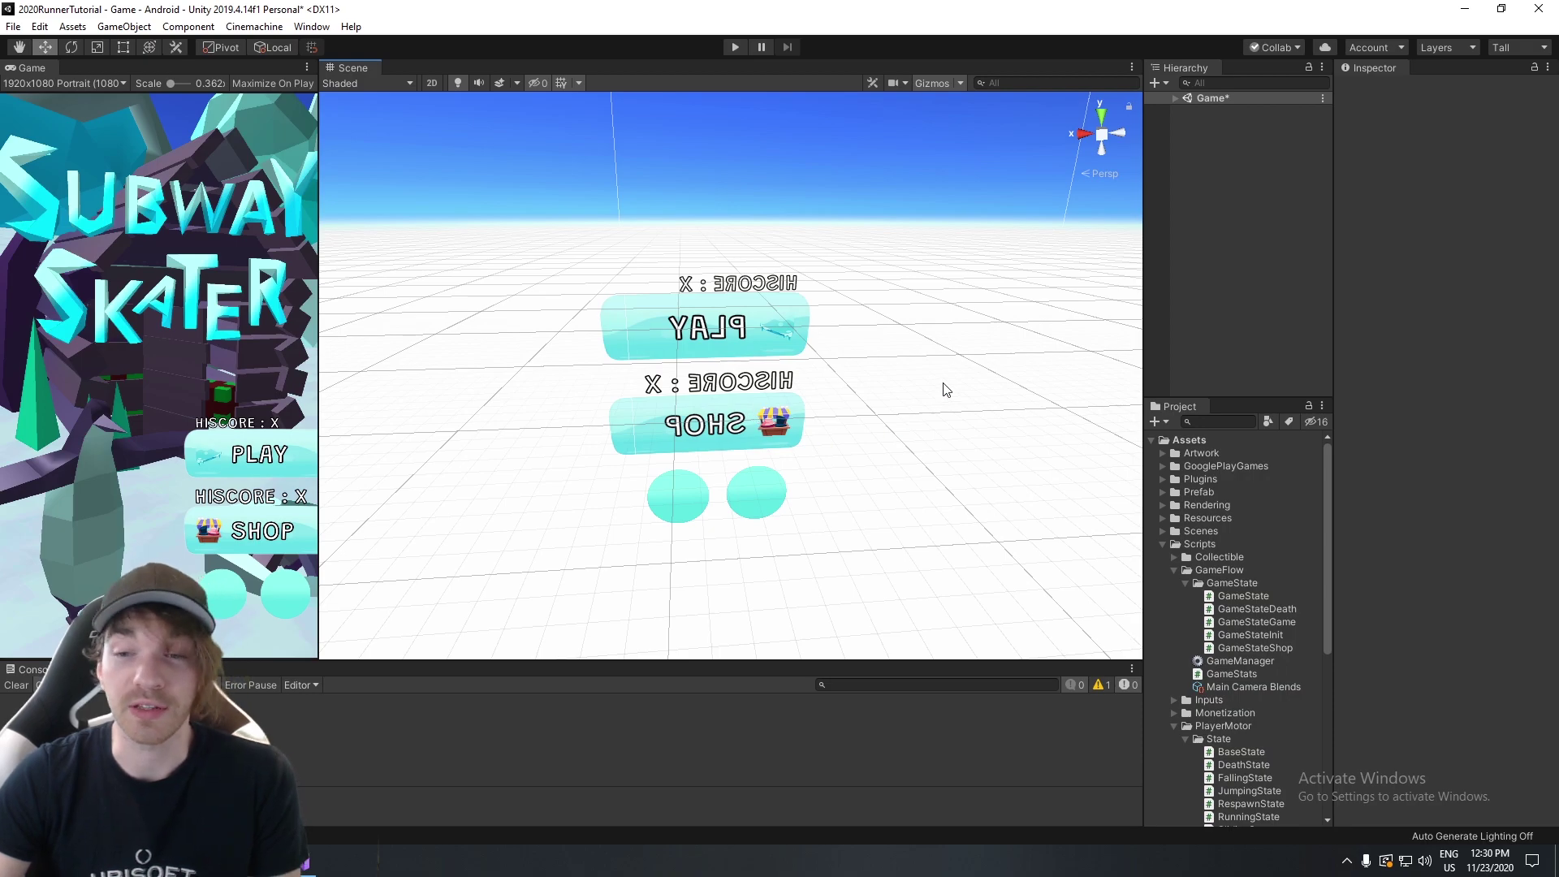
# Open the Google Play Games Android setup from Window > Google Play Games > Setup.
pyautogui.moveTo(1323, 496); pyautogui.dragTo(1327, 496)
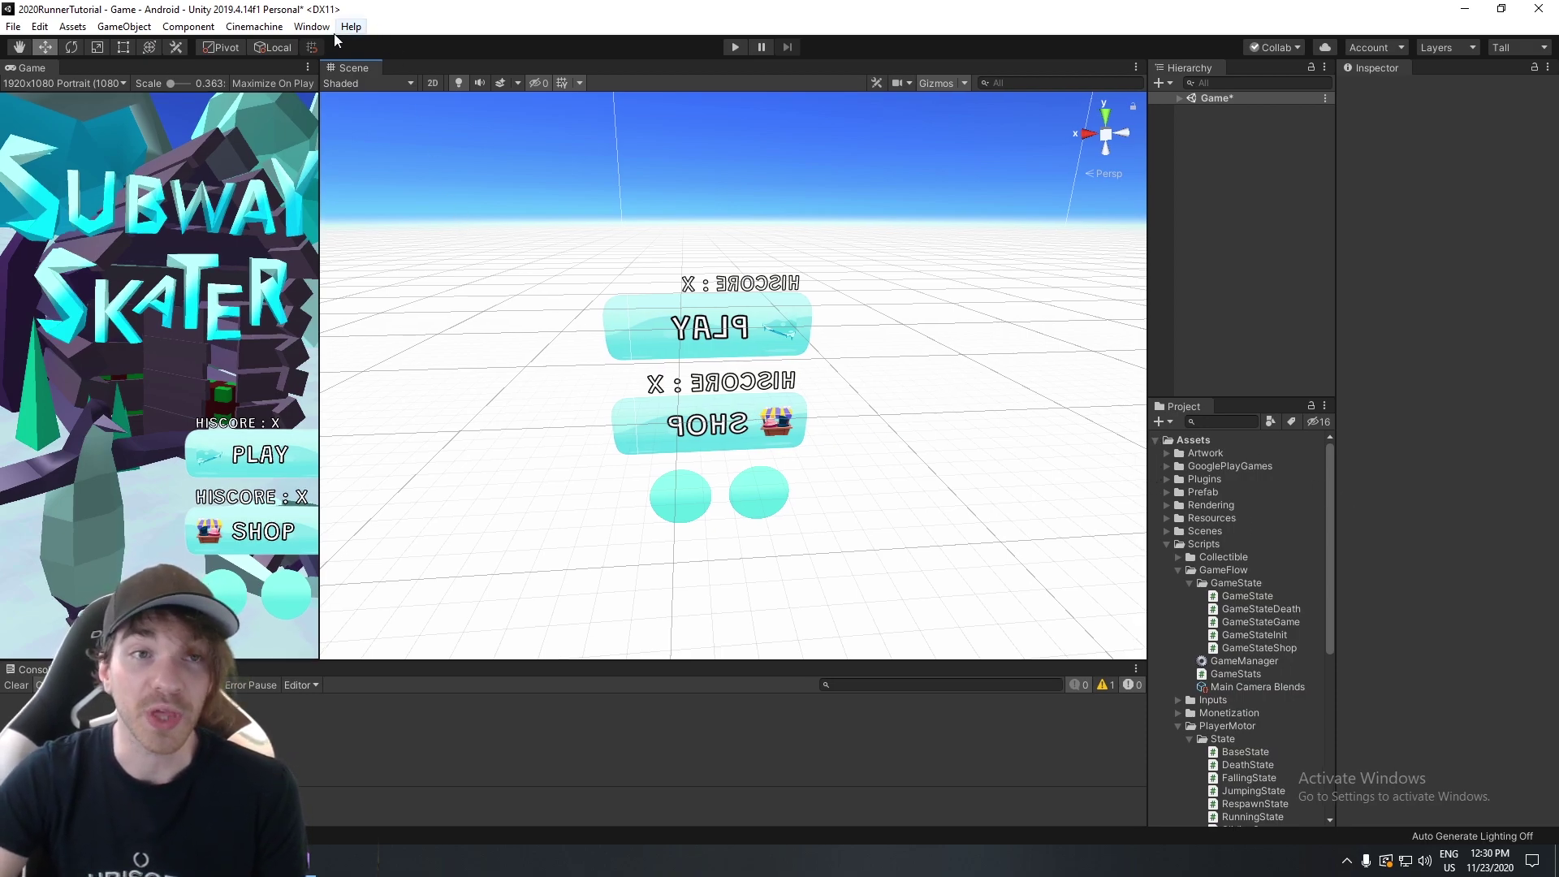
pyautogui.click(311, 26)
pyautogui.moveTo(392, 70)
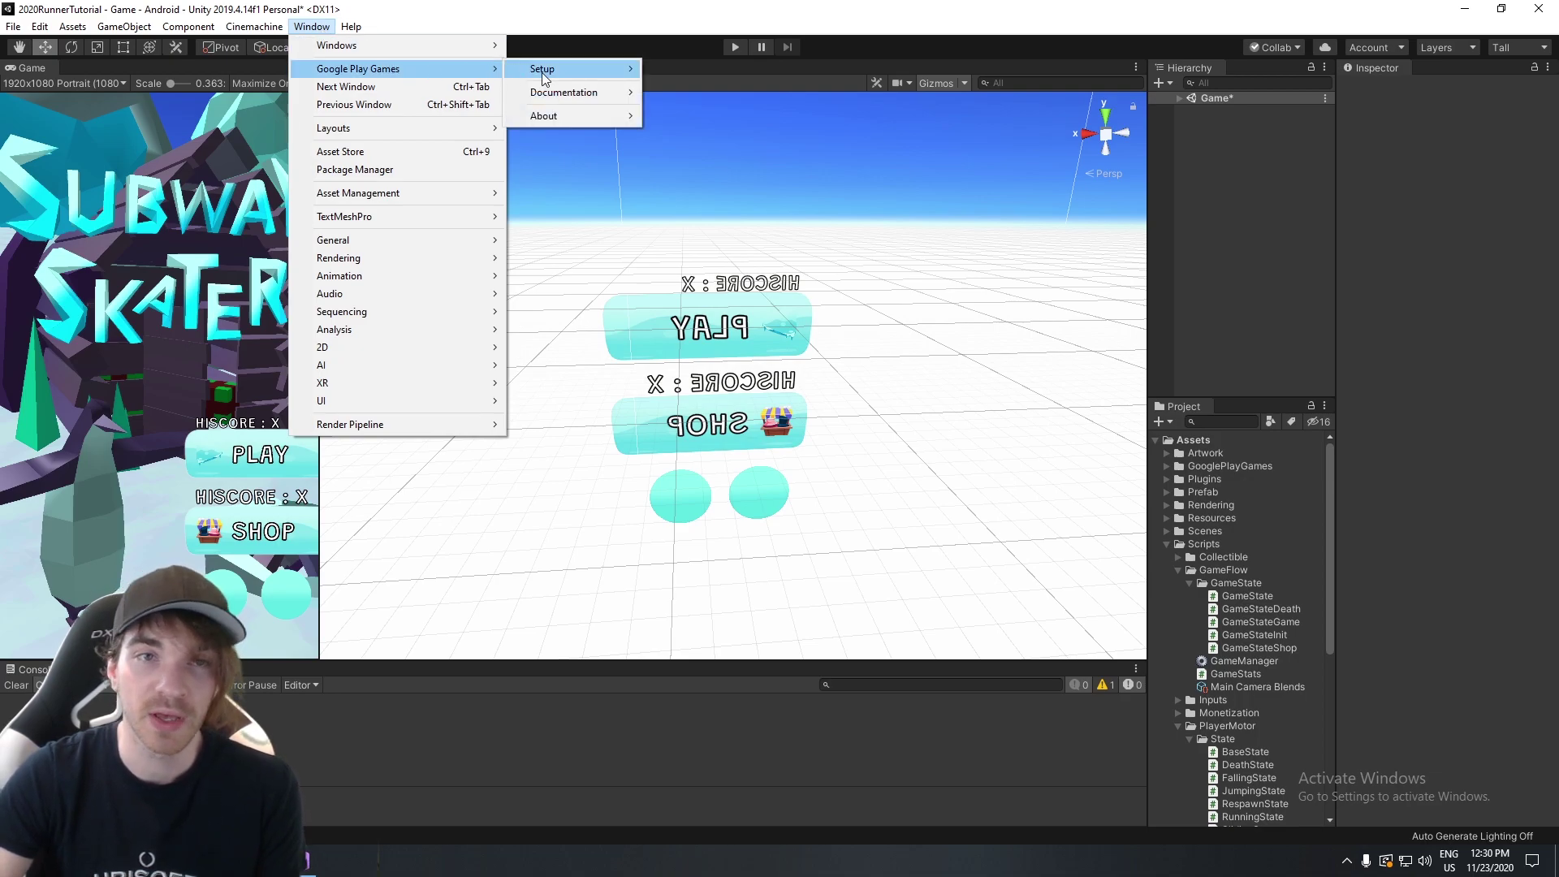
pyautogui.moveTo(560, 71)
pyautogui.click(758, 76)
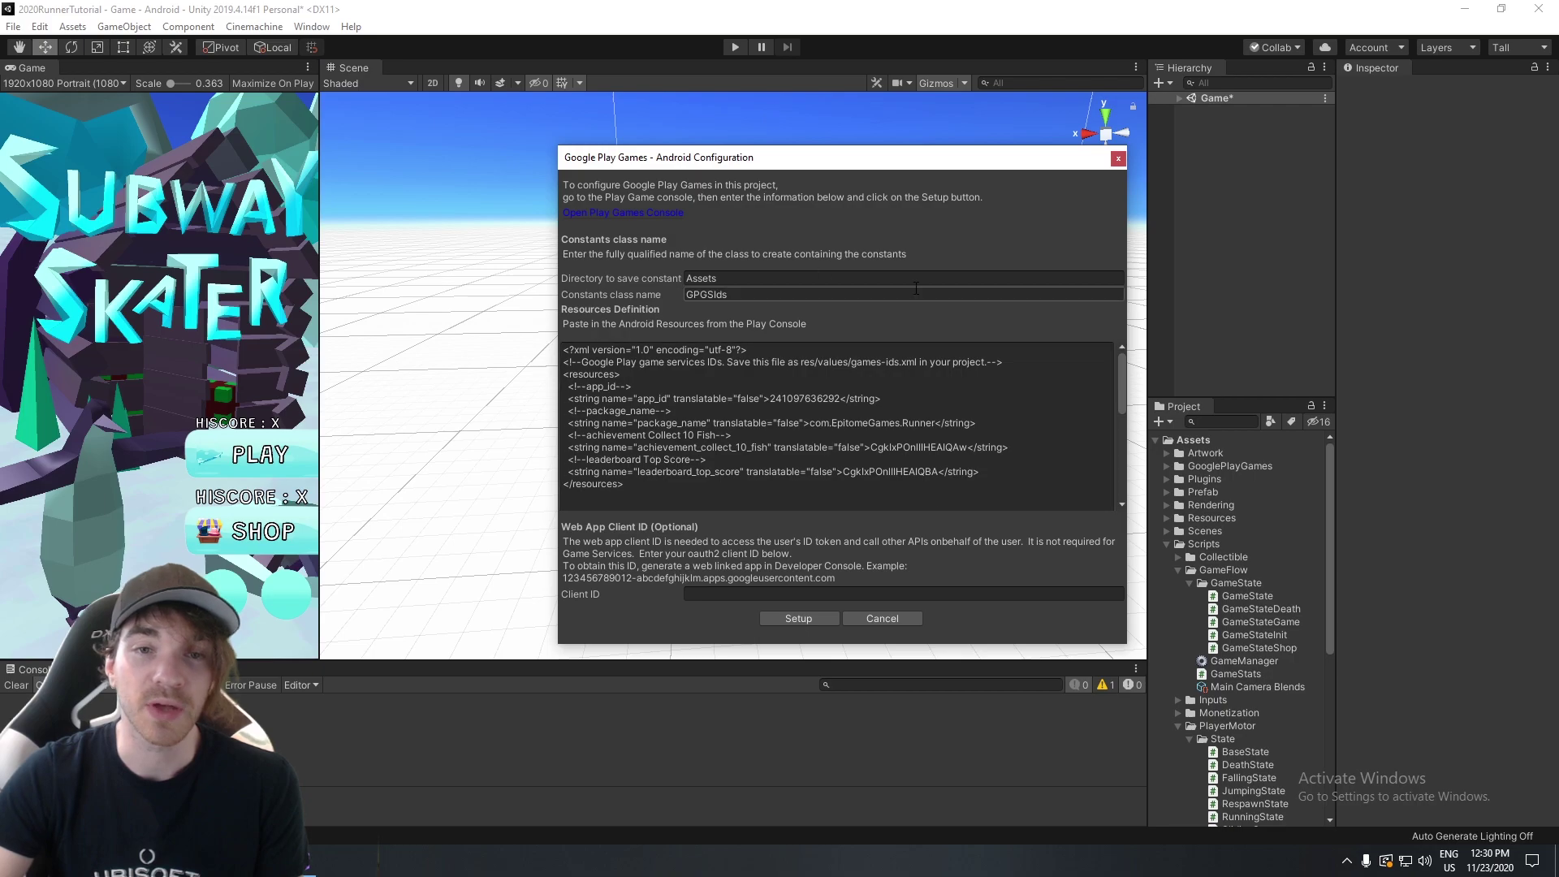
# Select all the existing XML in the Resources Definition box.
pyautogui.moveTo(712, 483); pyautogui.dragTo(524, 303)
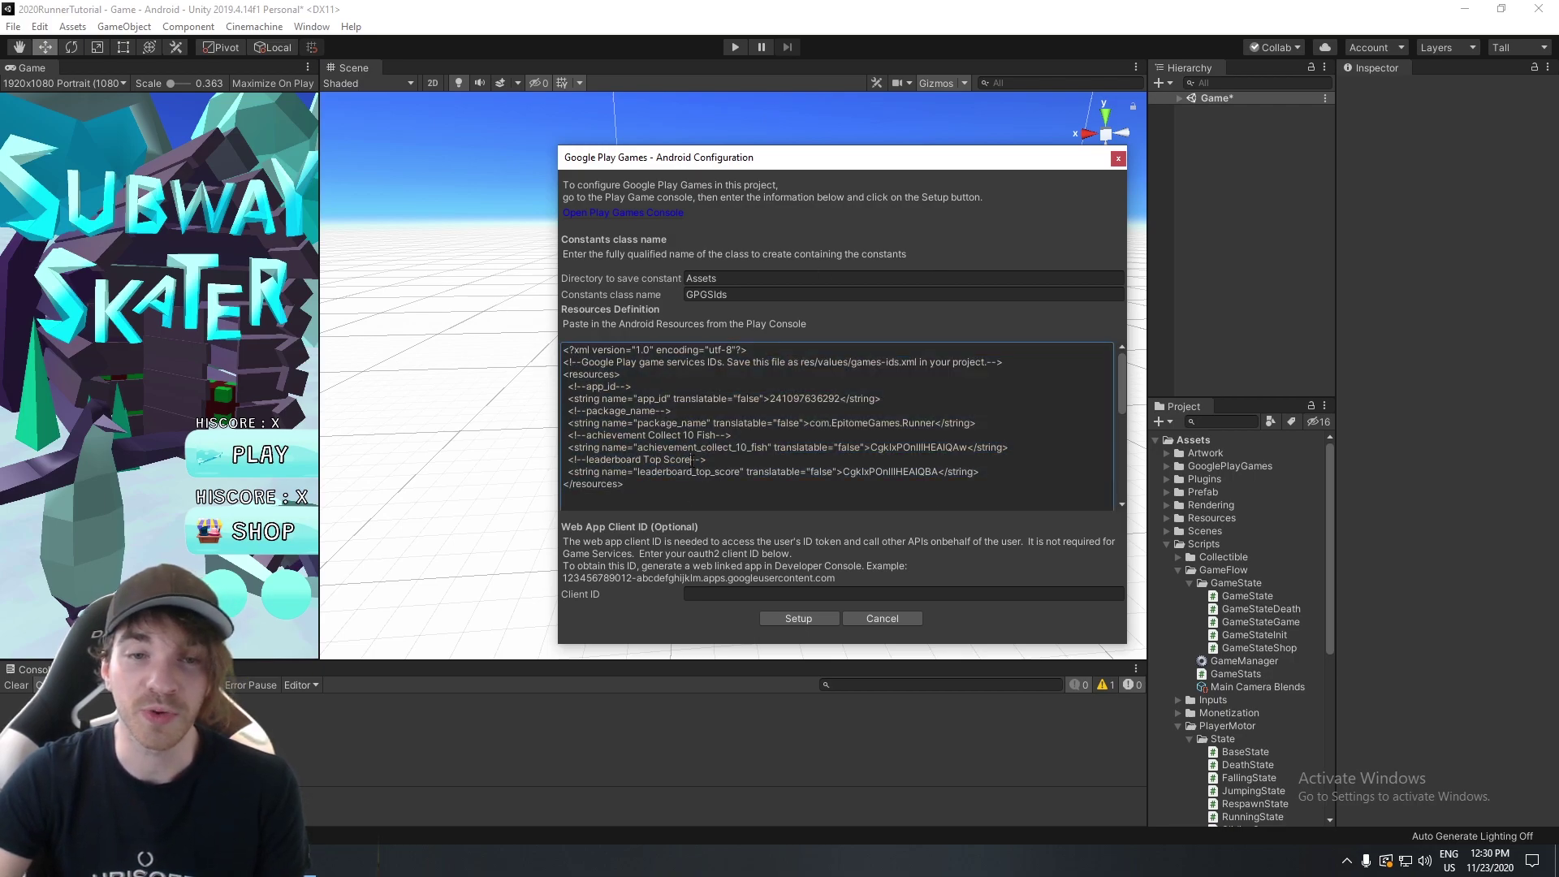
pyautogui.moveTo(664, 494); pyautogui.dragTo(478, 292)
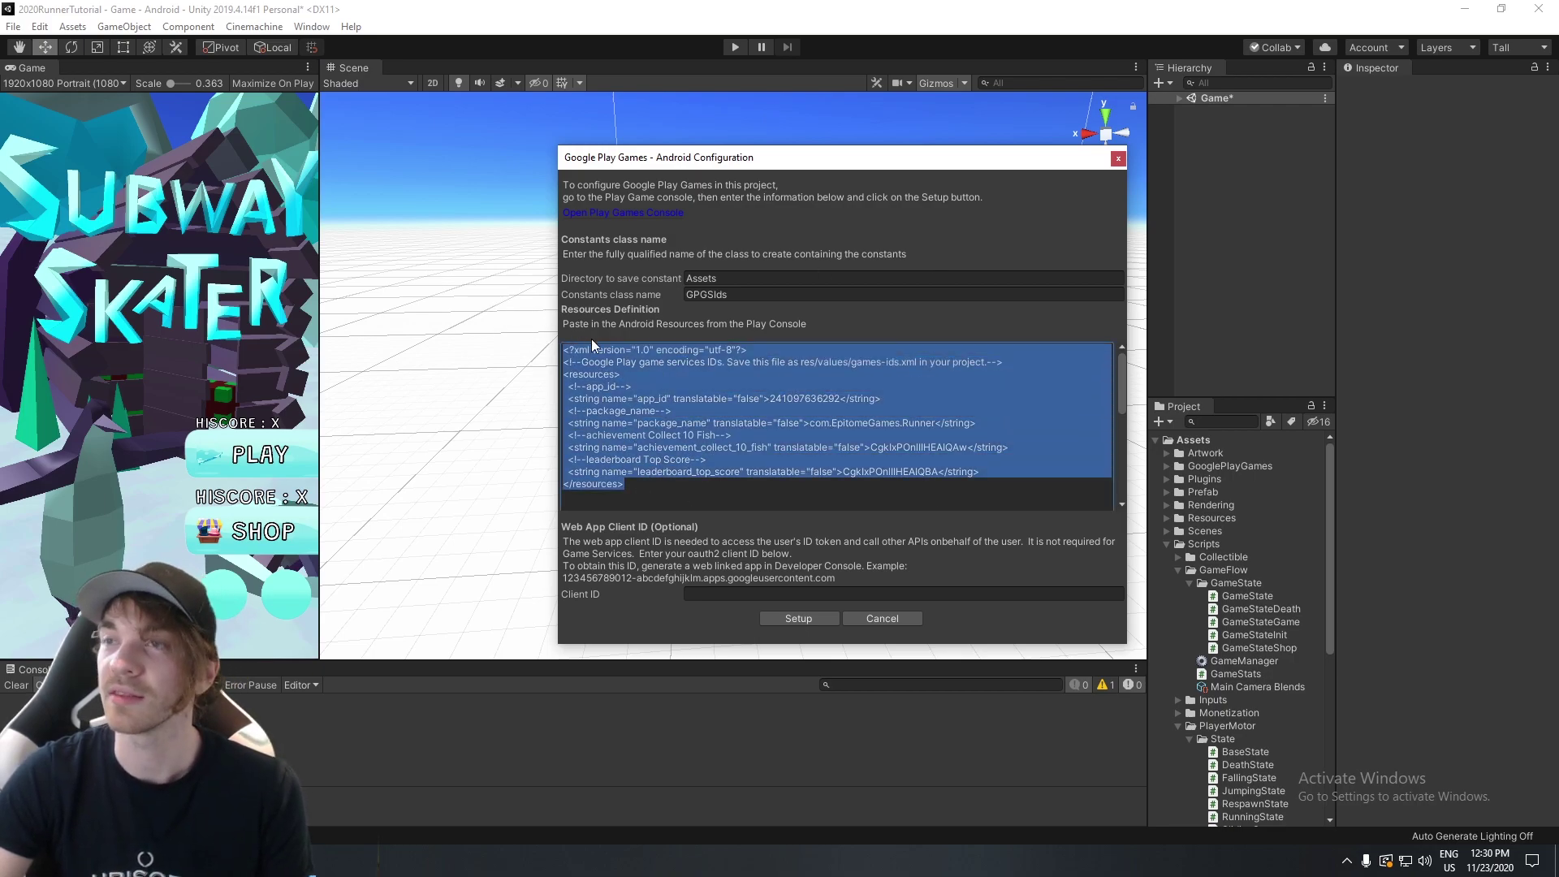
pyautogui.click(711, 498)
pyautogui.moveTo(672, 492); pyautogui.dragTo(479, 280)
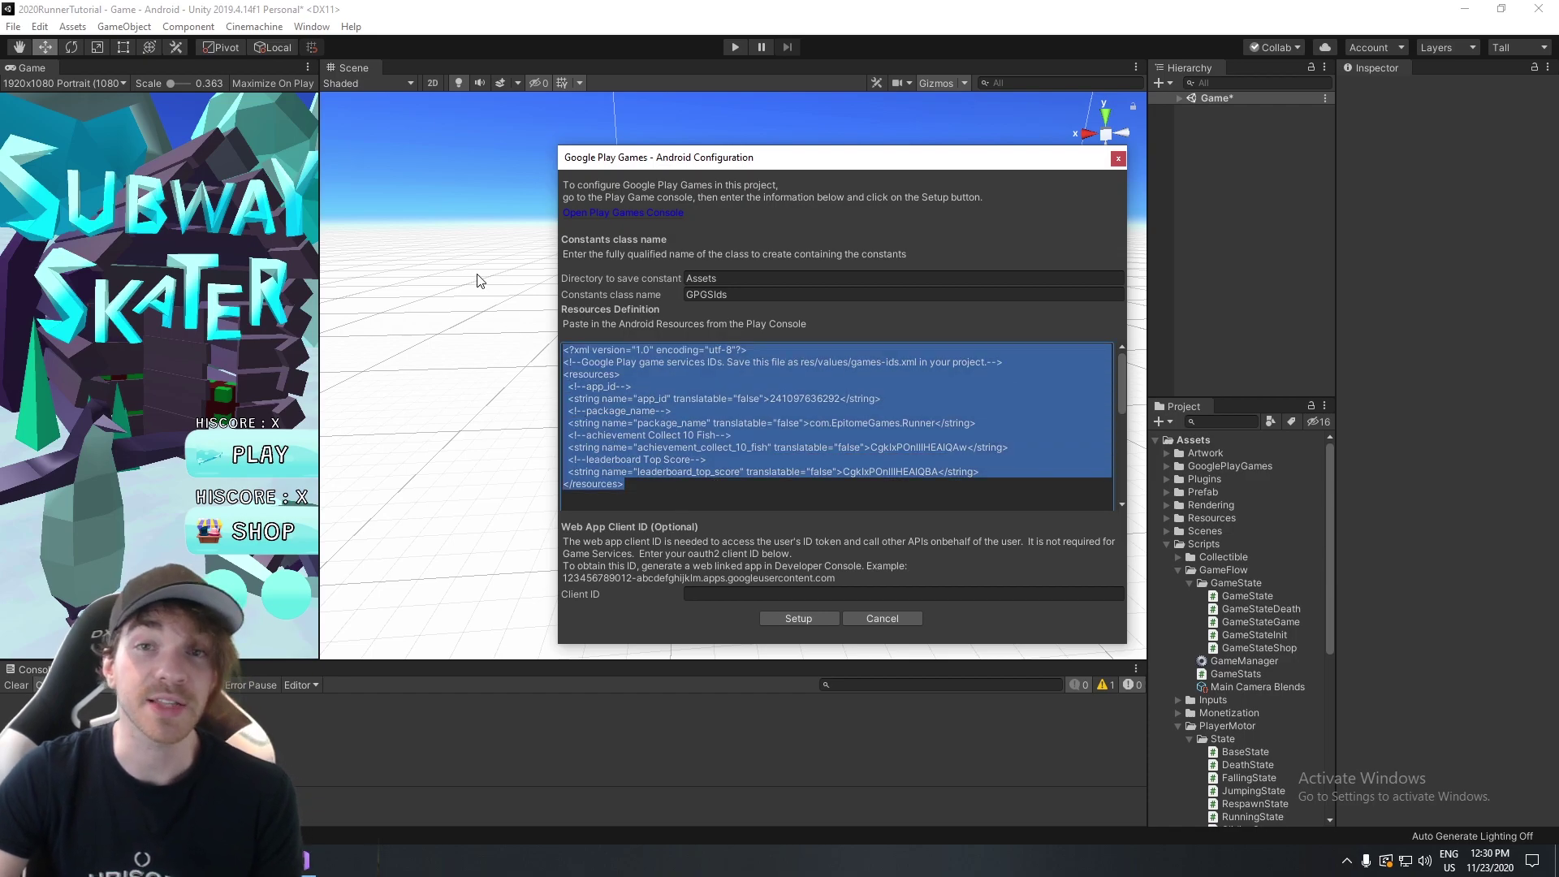
pyautogui.click(304, 859)
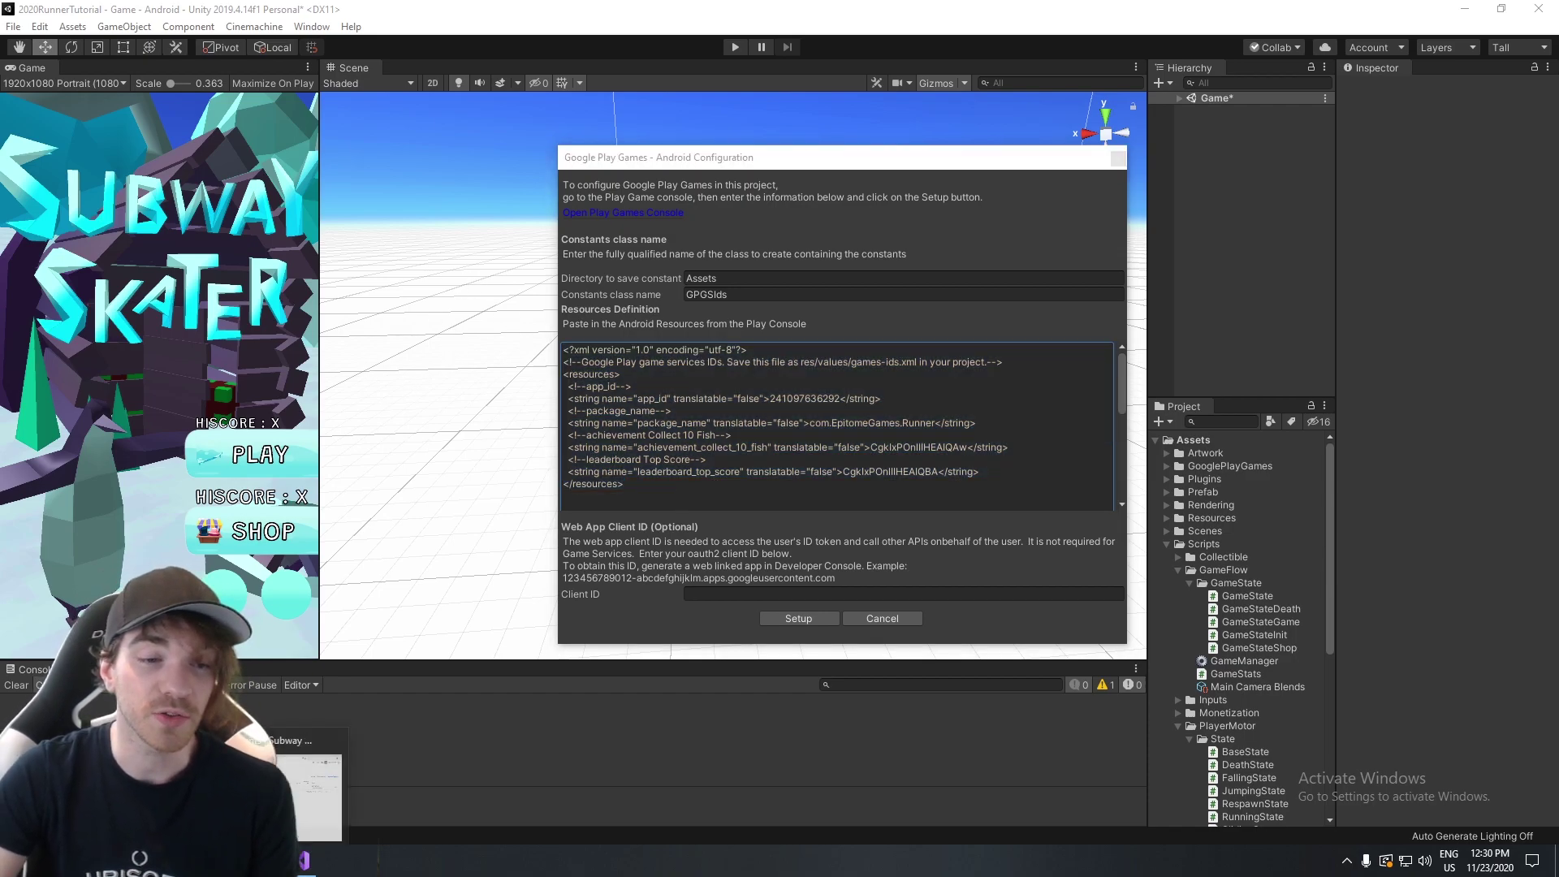
# On Subway Skater's Achievements page, open Get resources and copy the Android XML.
pyautogui.click(273, 737)
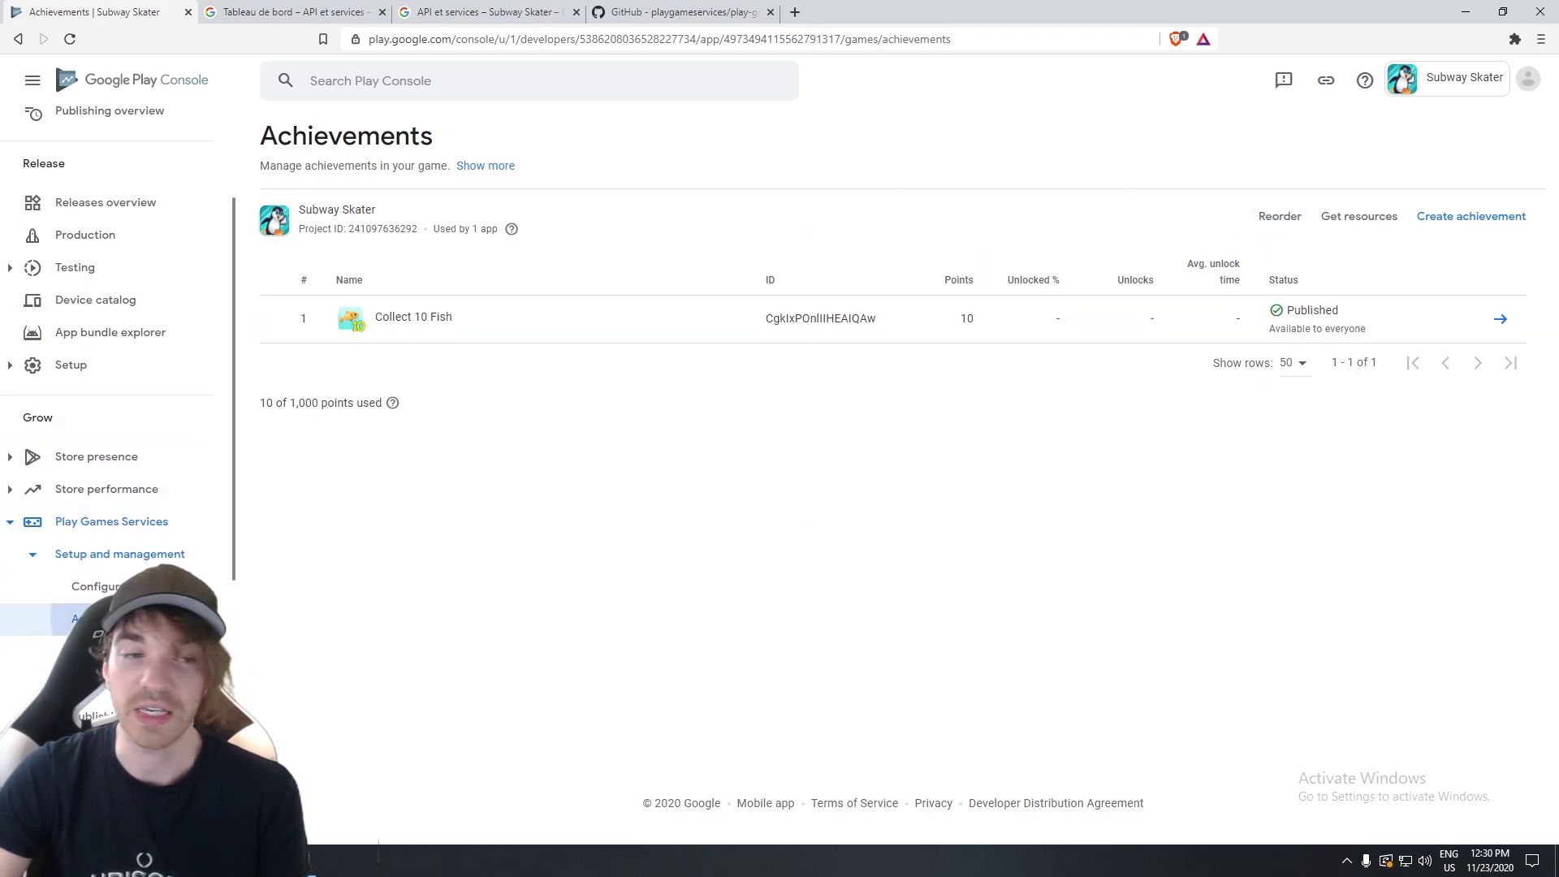
pyautogui.click(97, 651)
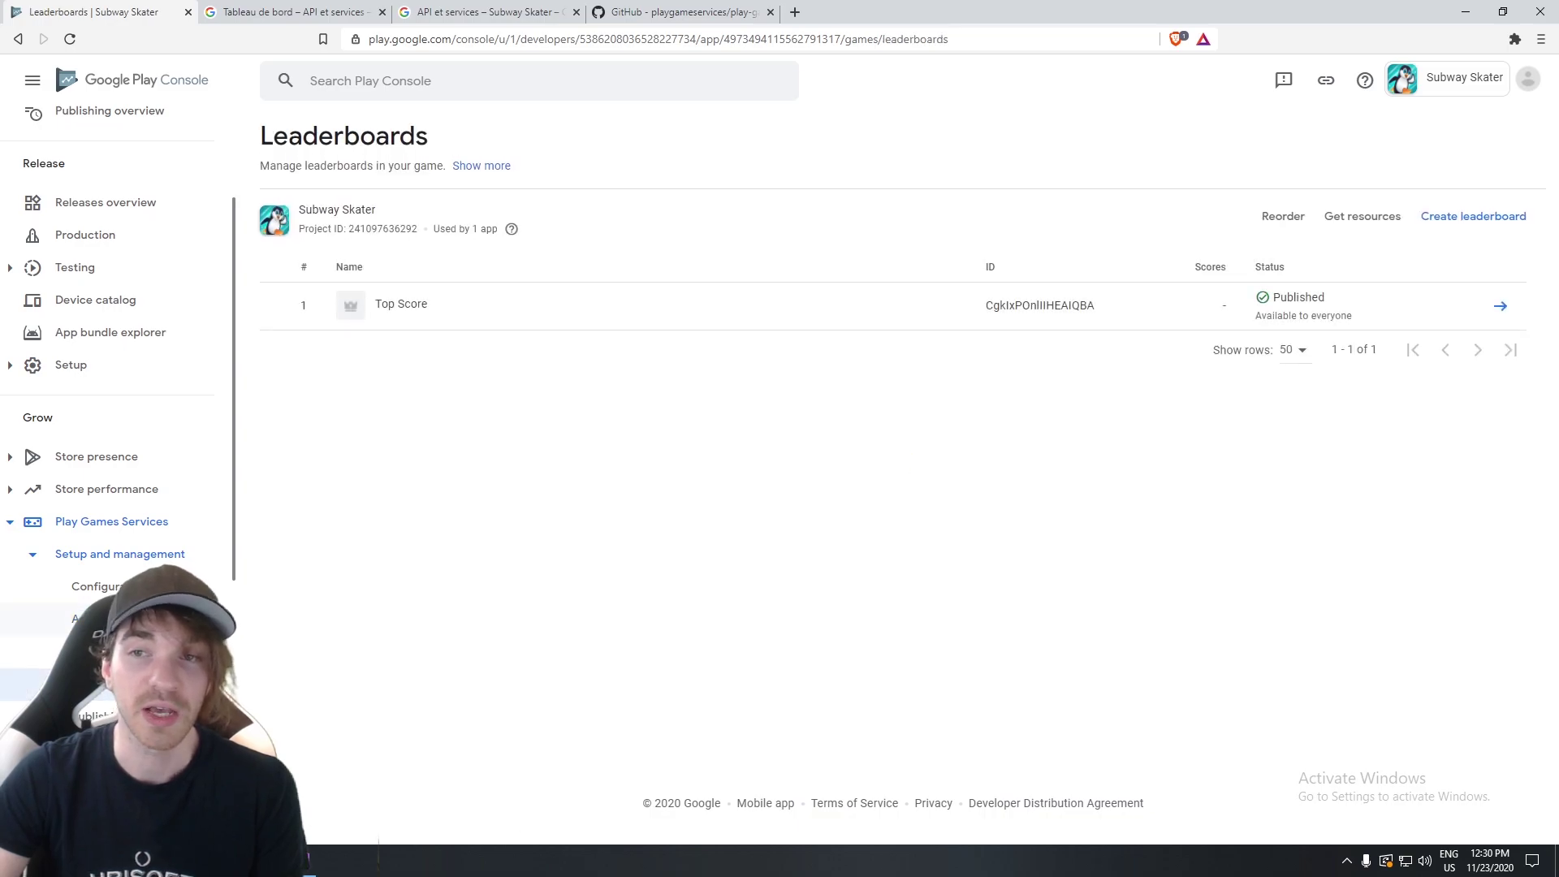
pyautogui.click(97, 619)
pyautogui.click(98, 684)
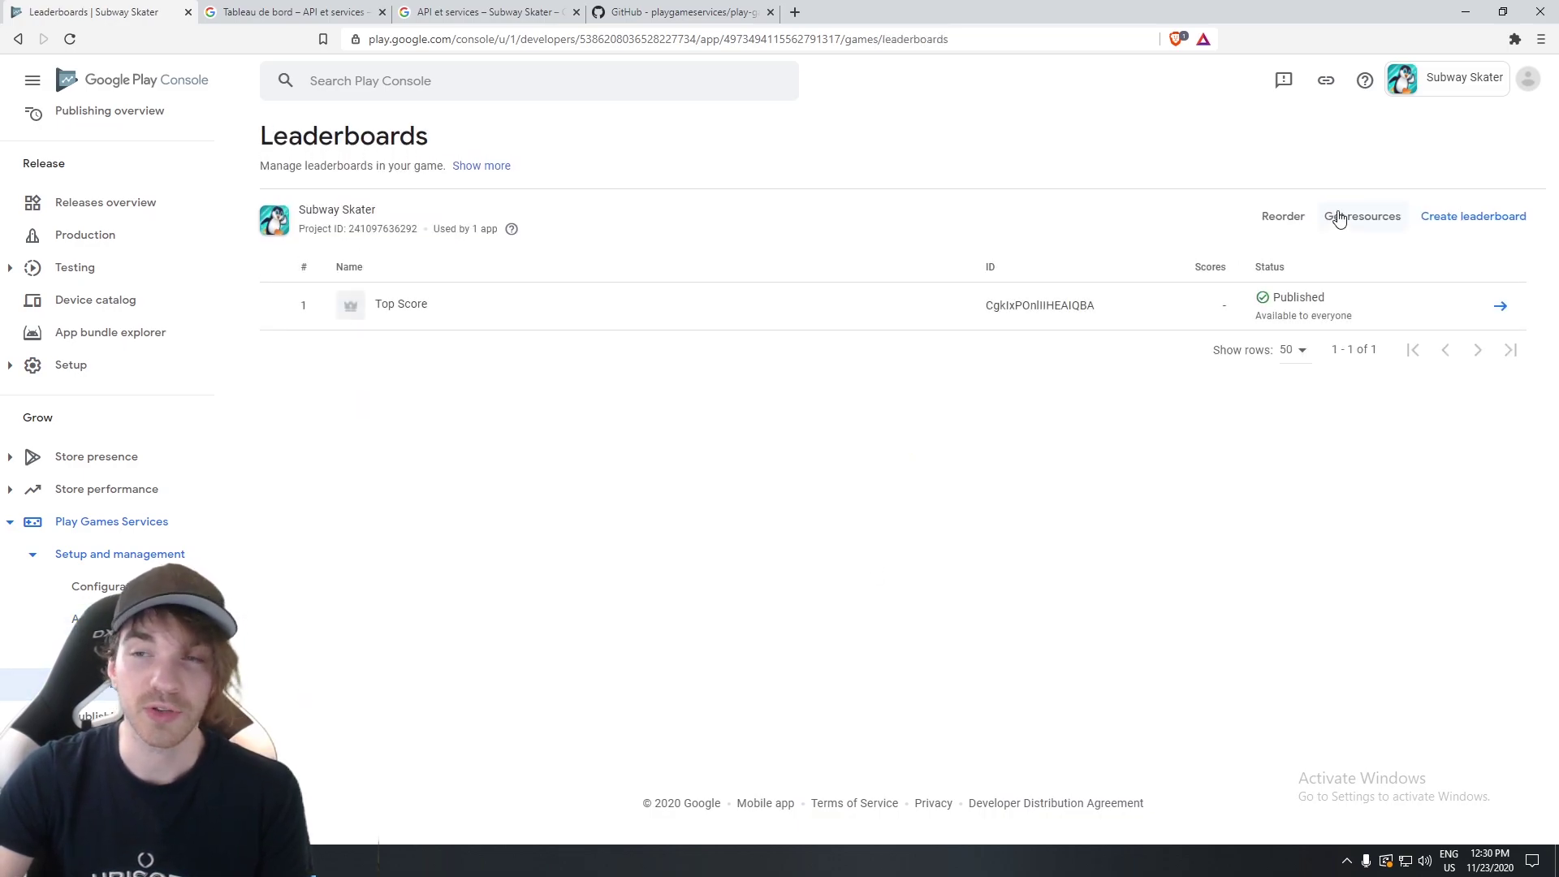
pyautogui.click(97, 619)
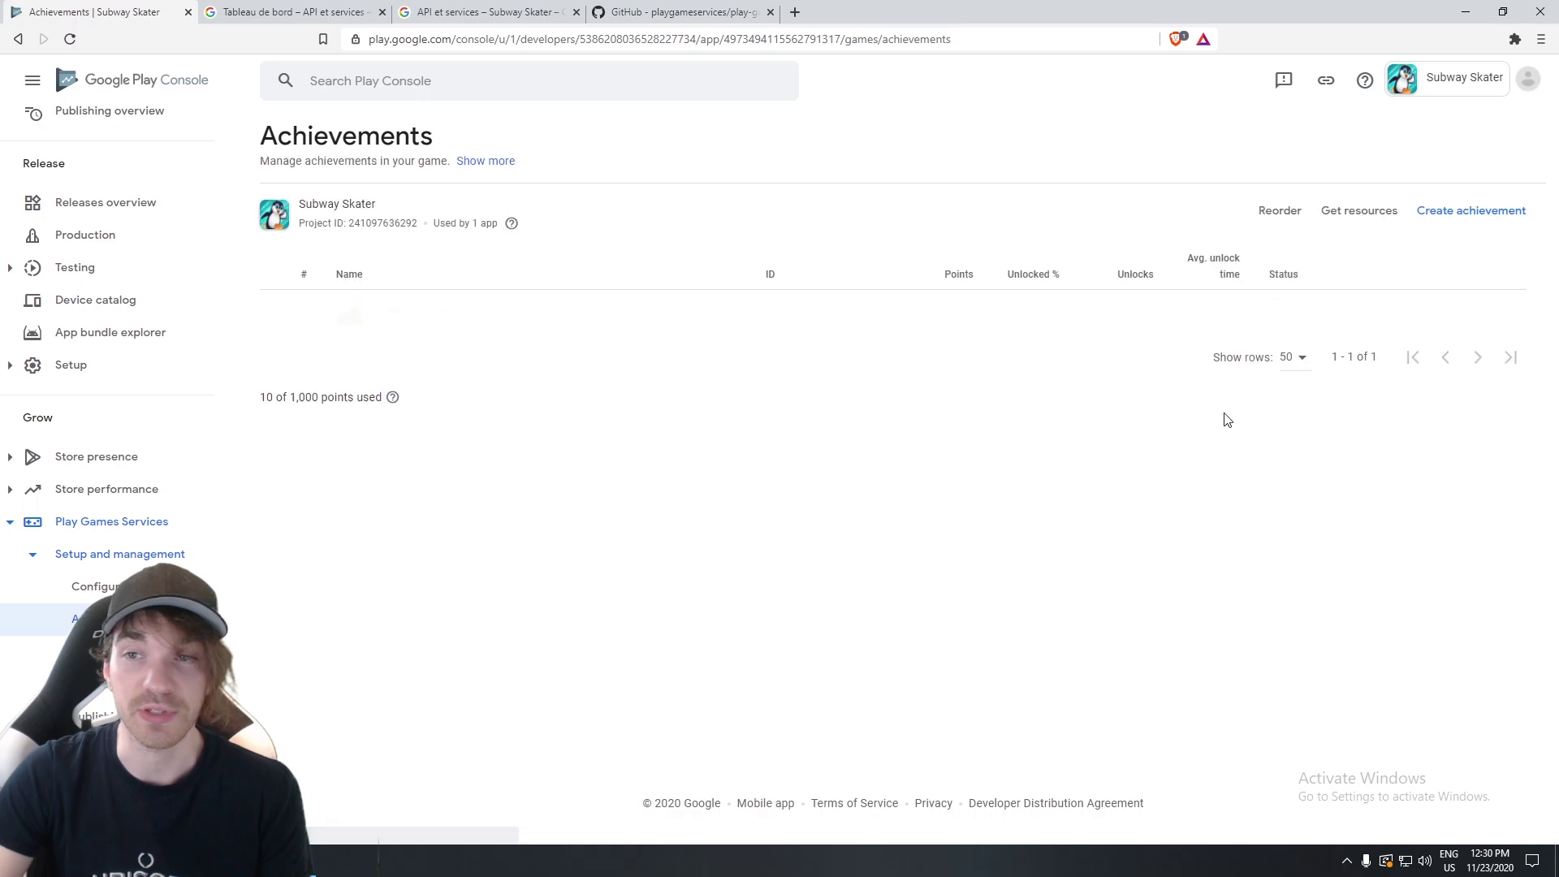
pyautogui.click(1358, 218)
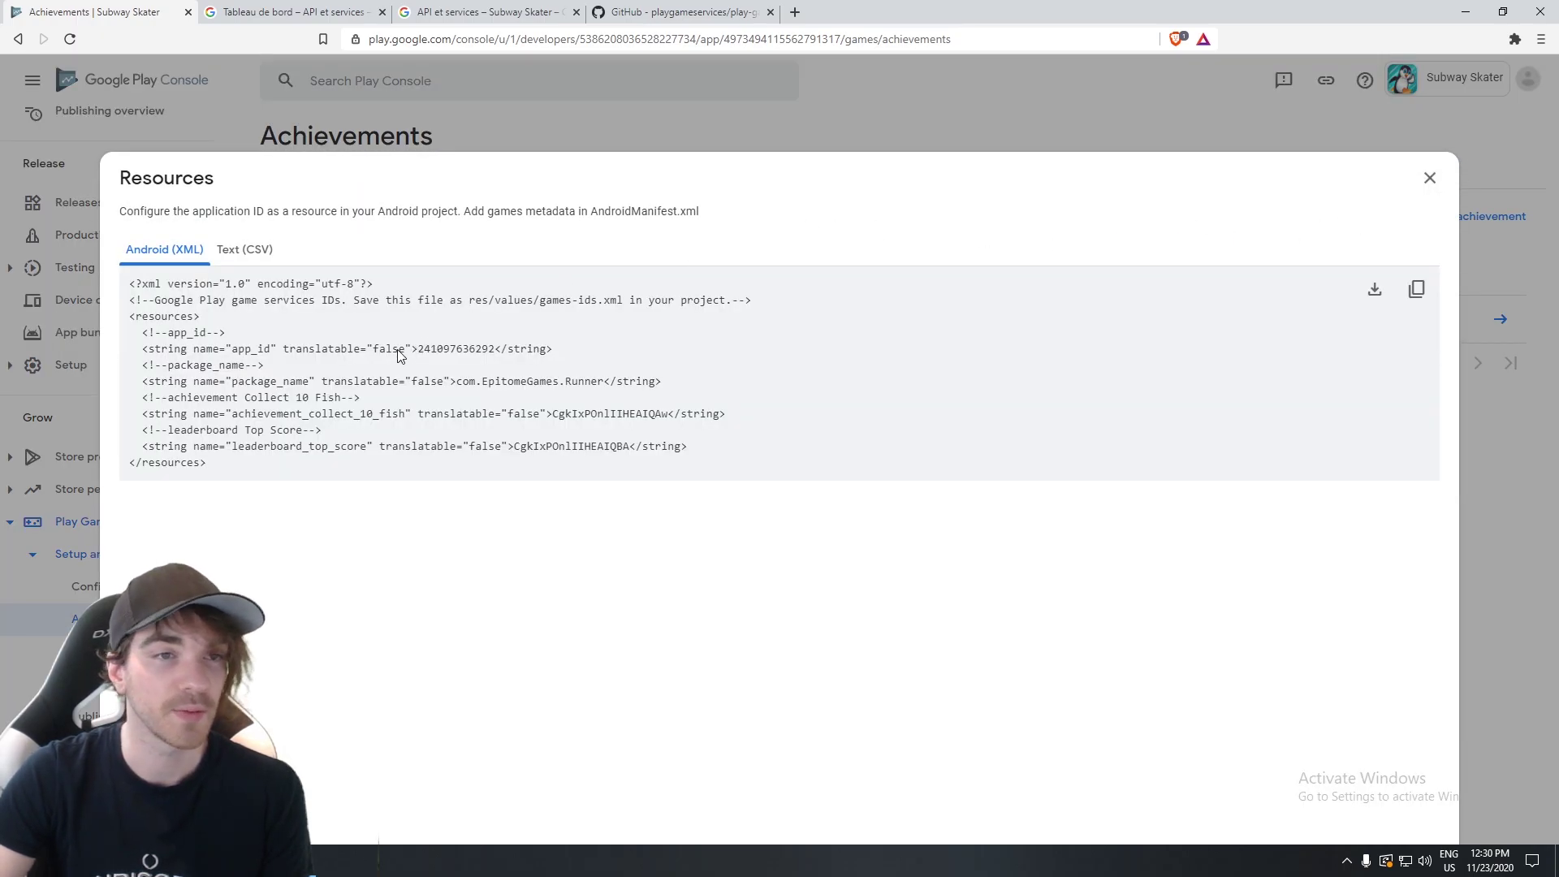
pyautogui.click(1416, 290)
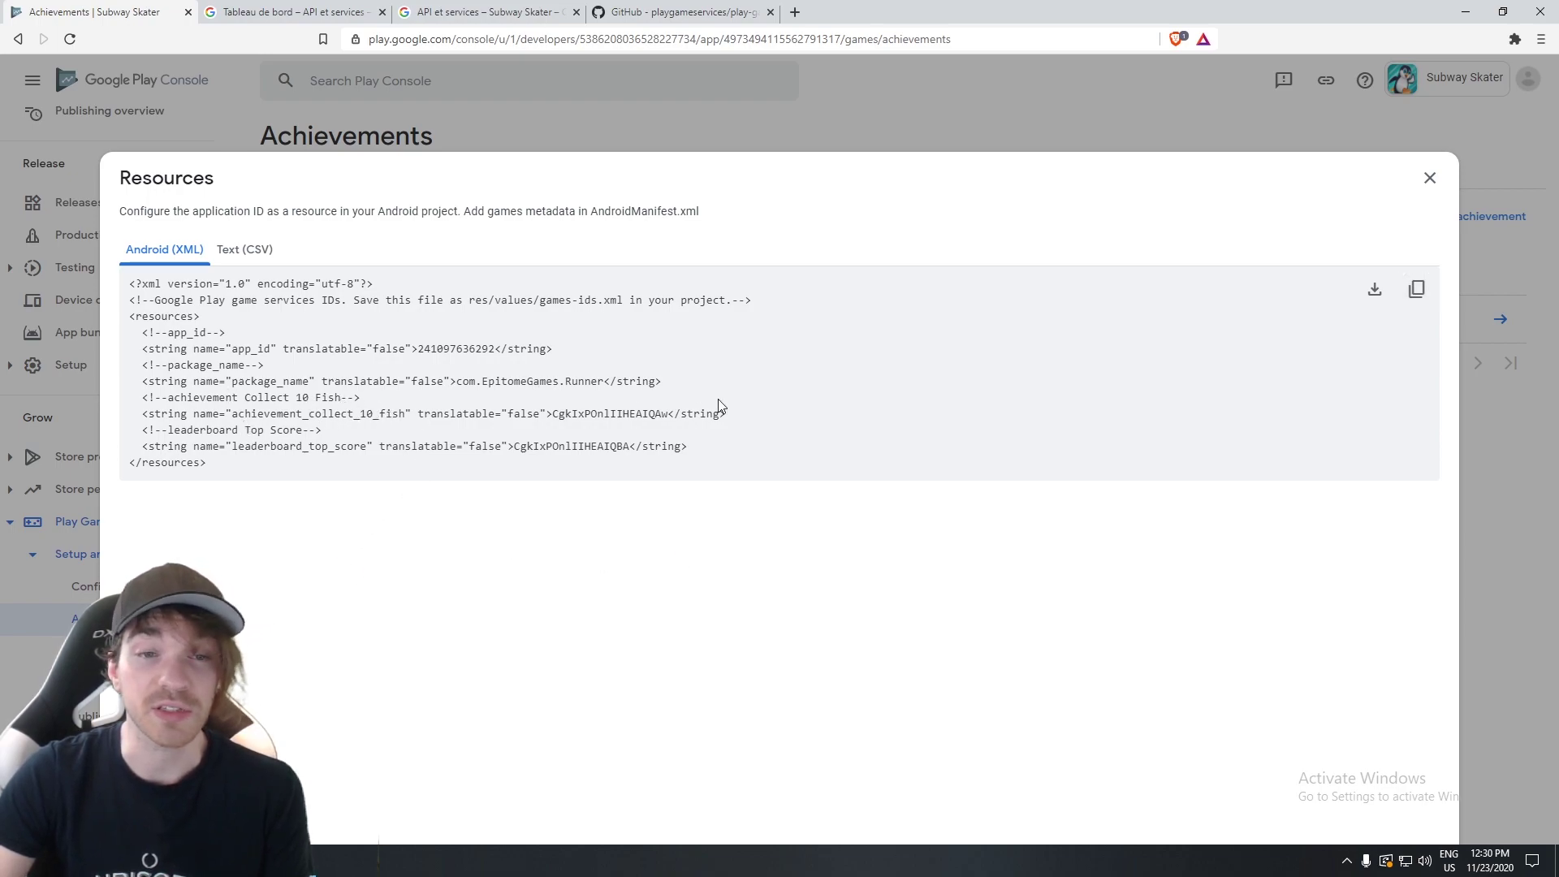
# Check the achievement, leaderboard, com.EpitomeGames.Runner package and app IDs, then copy the XML again.
pyautogui.doubleClick(622, 415)
pyautogui.doubleClick(591, 447)
pyautogui.doubleClick(611, 416)
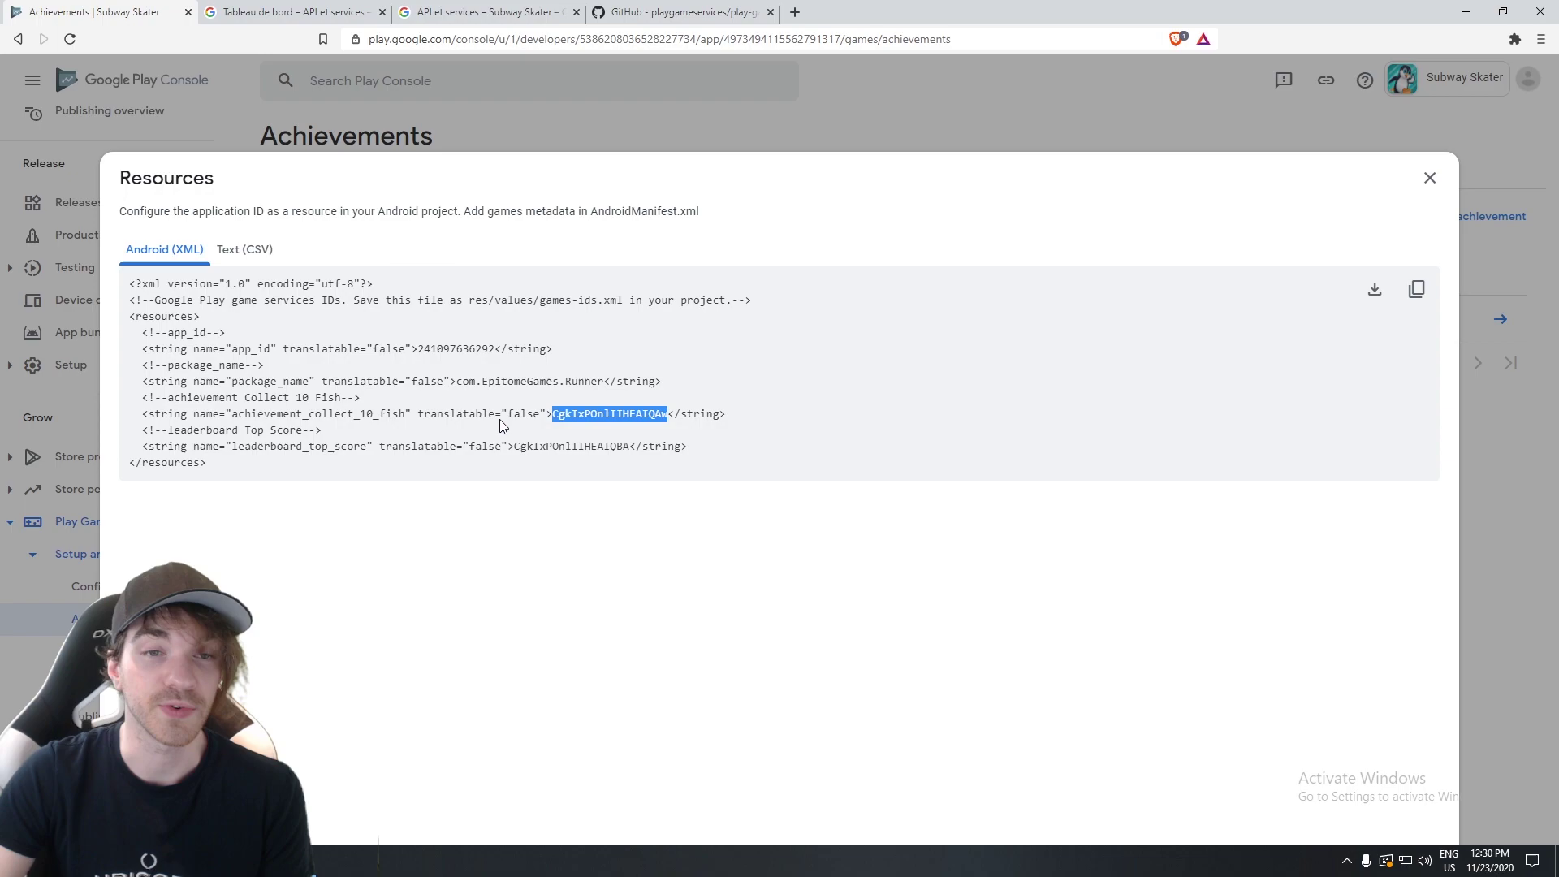
pyautogui.doubleClick(572, 448)
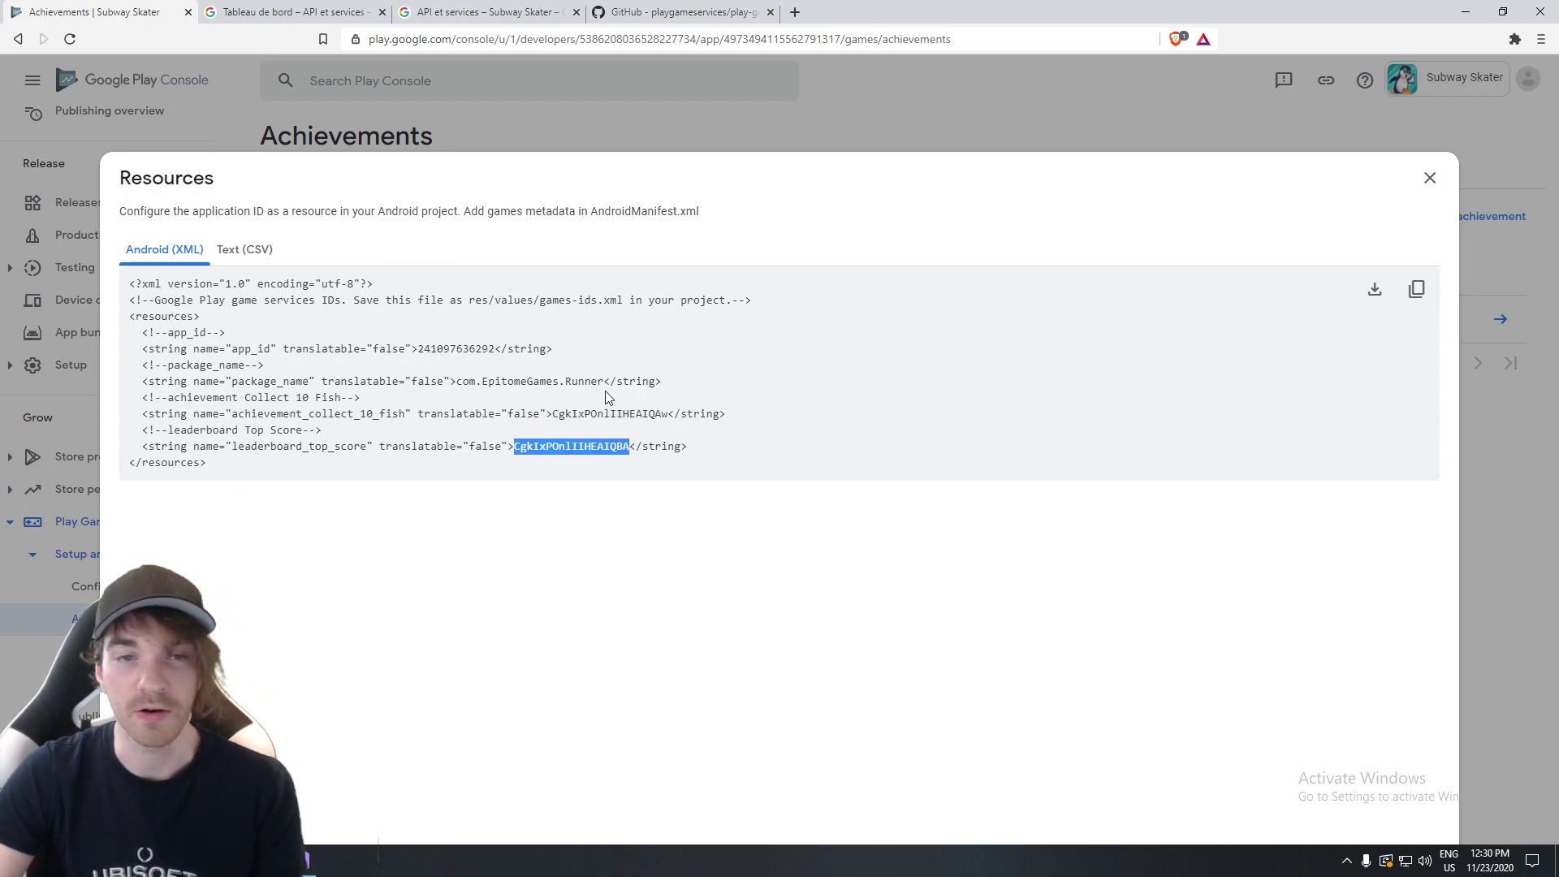
pyautogui.moveTo(604, 382); pyautogui.dragTo(466, 384)
pyautogui.doubleClick(453, 350)
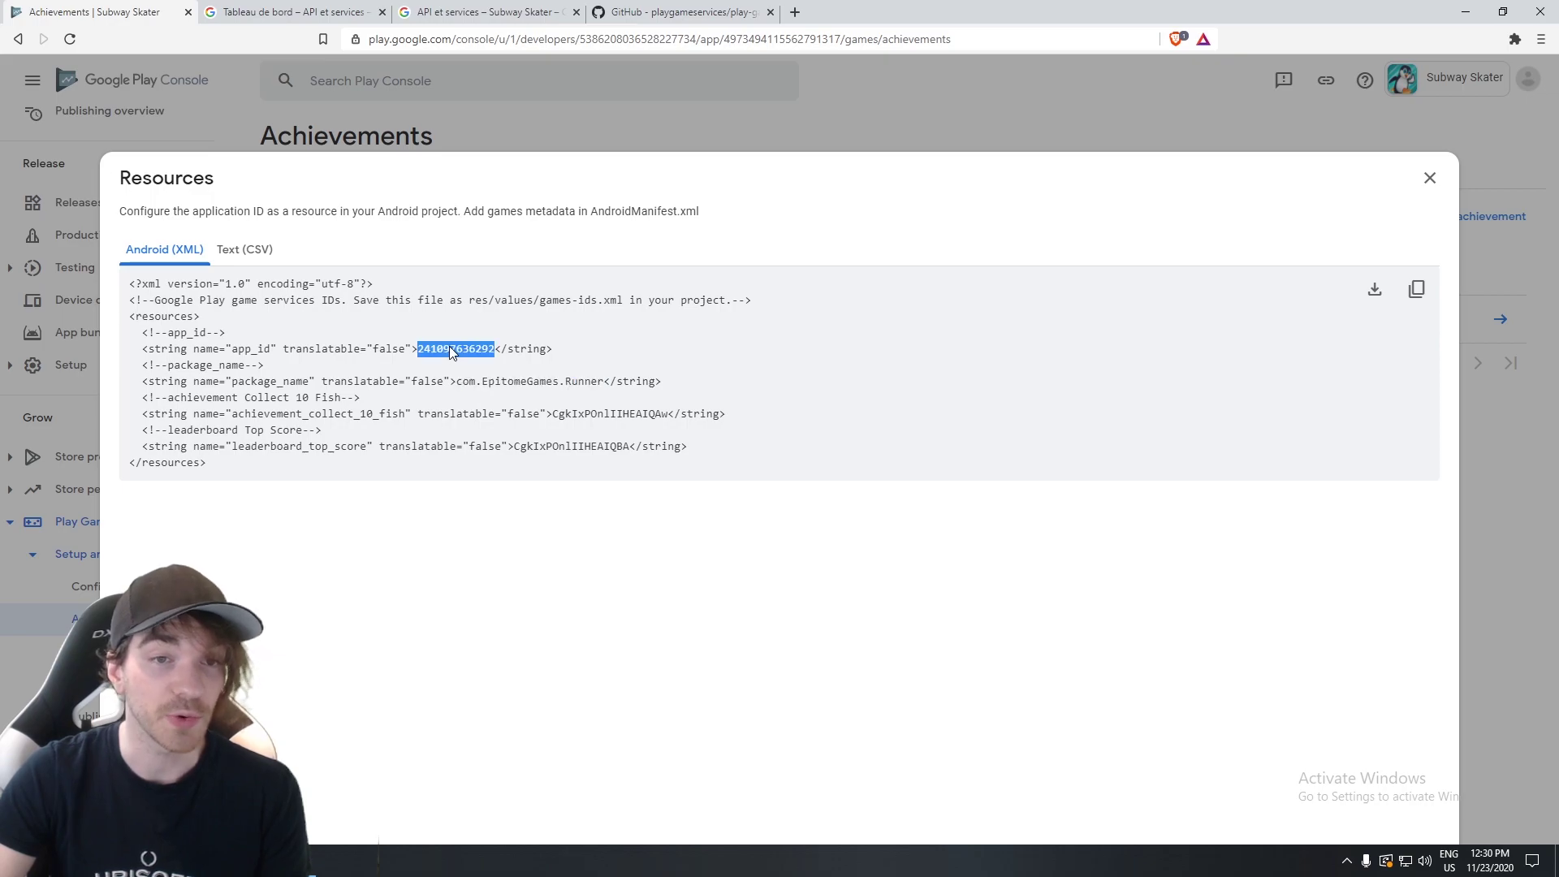
pyautogui.click(699, 384)
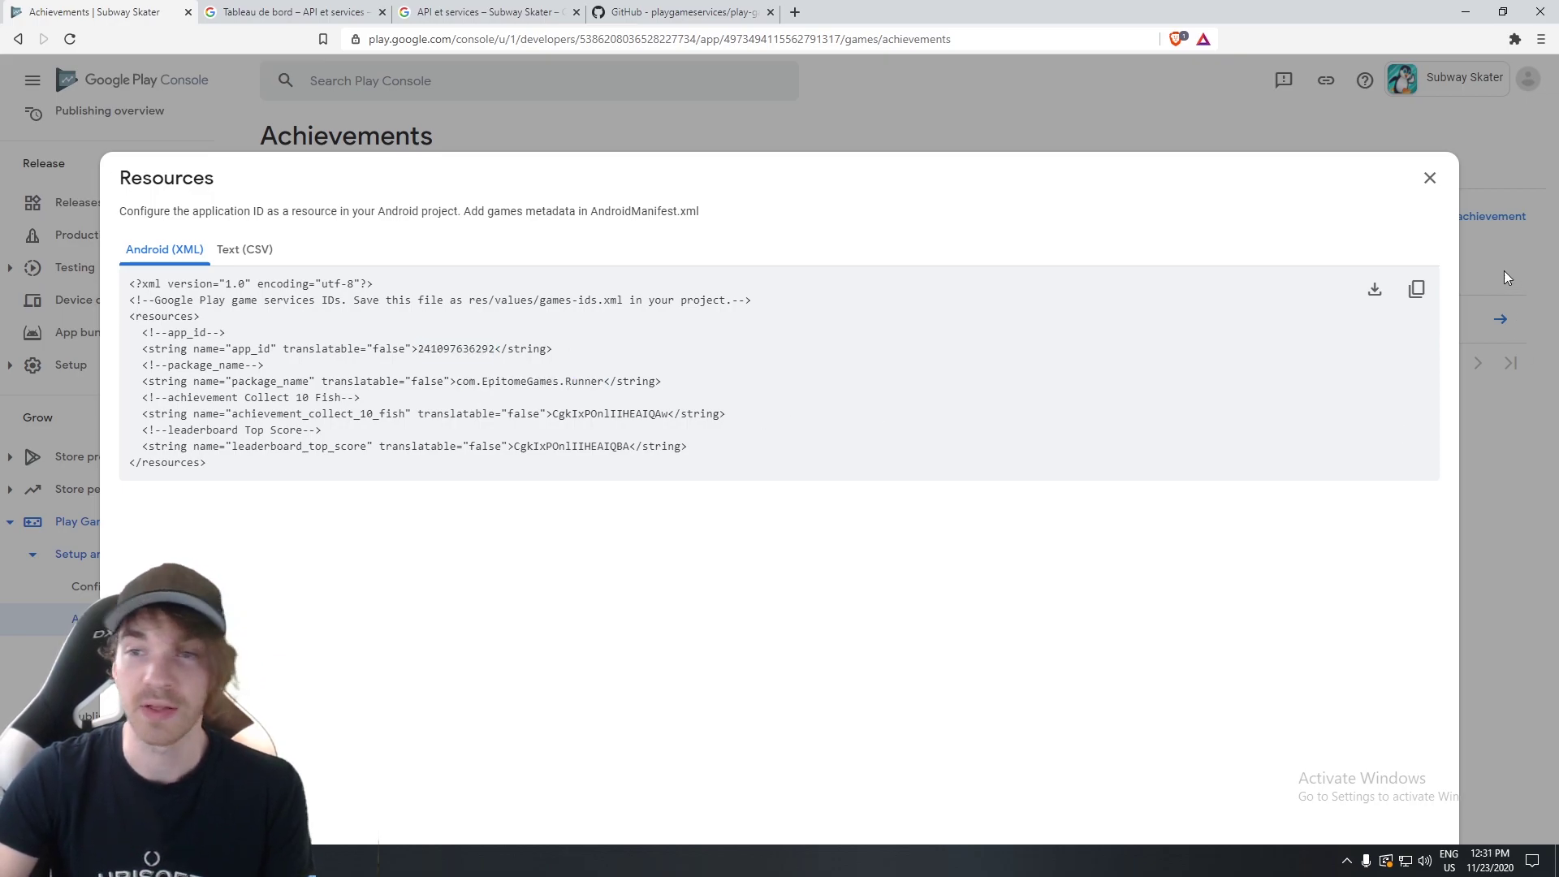
pyautogui.click(1417, 289)
# Paste the copied Play Console XML over the Resources Definition text in Unity's Android setup.
pyautogui.click(1429, 178)
pyautogui.click(340, 842)
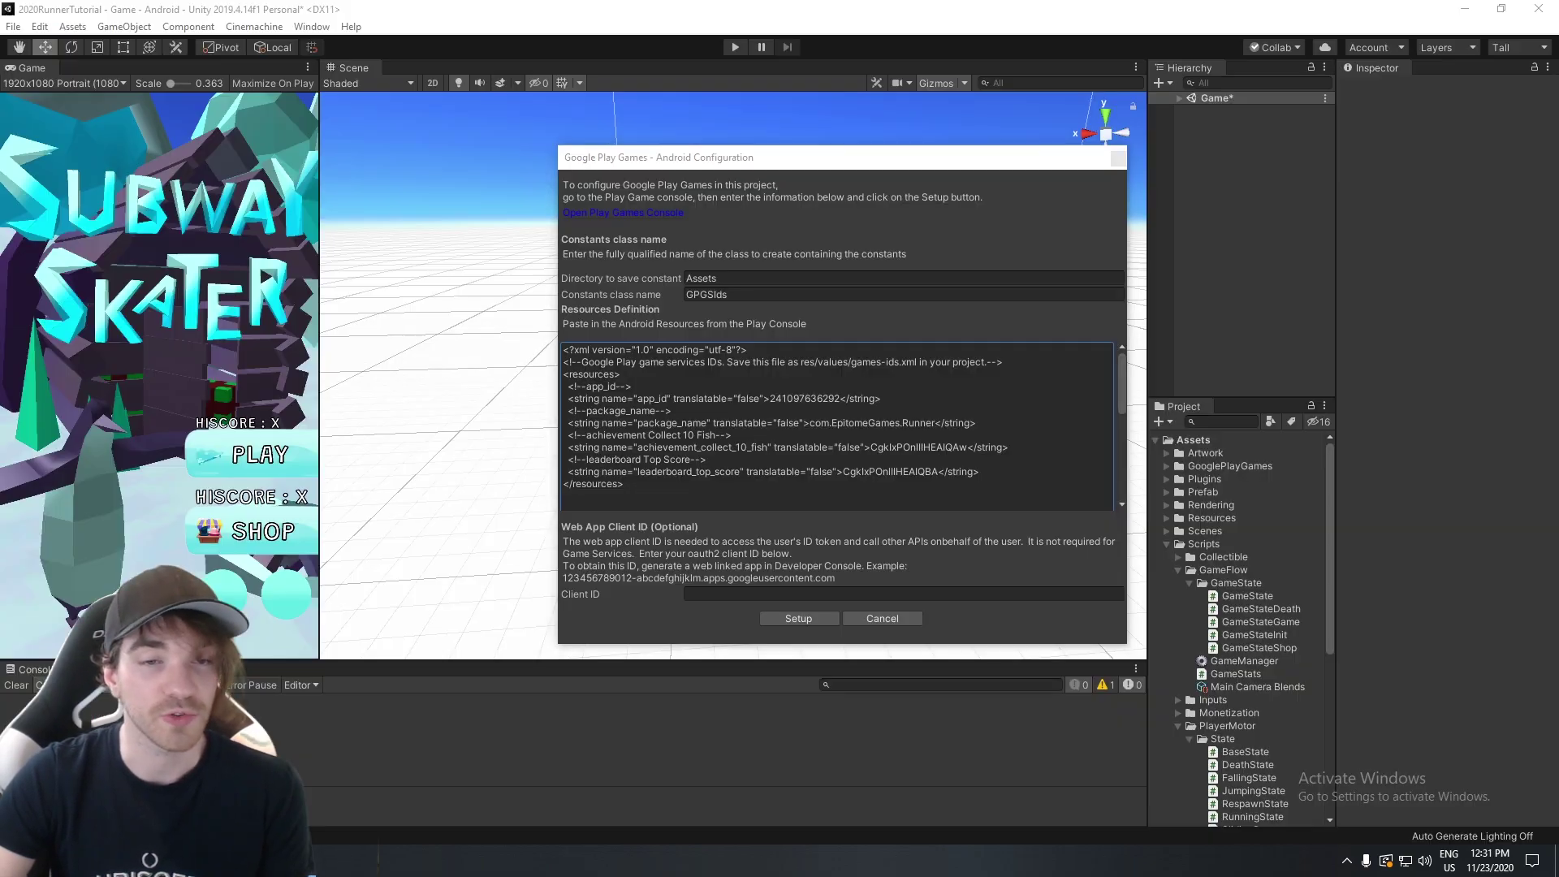
pyautogui.click(830, 428)
pyautogui.rightClick(684, 482)
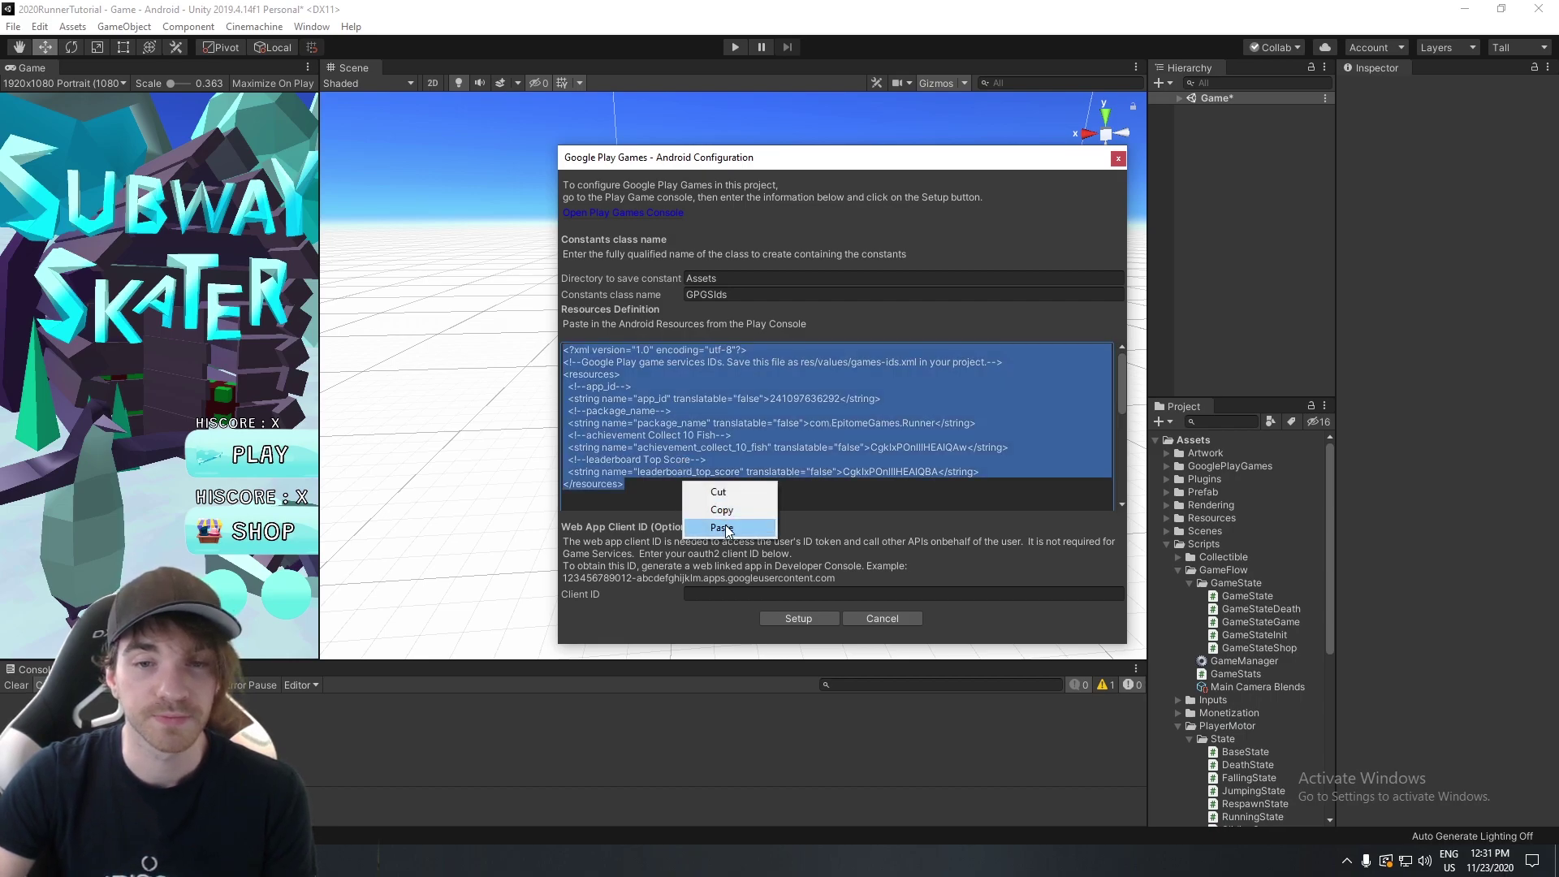
pyautogui.click(723, 527)
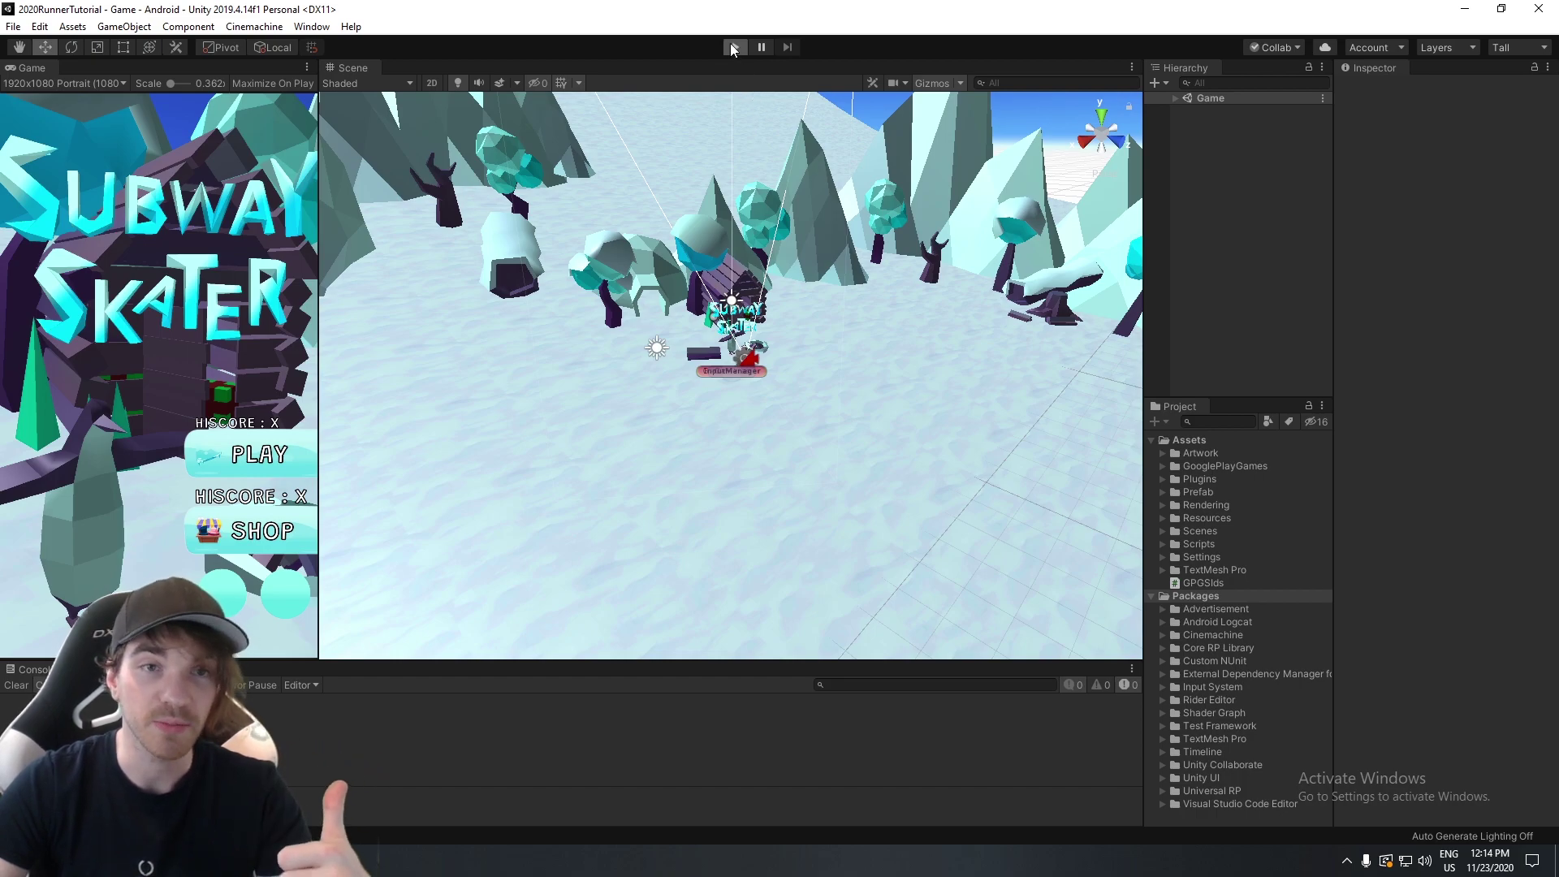
# Play and stop the game in the editor, then pan the Scene view over the menu UI.
pyautogui.click(733, 48)
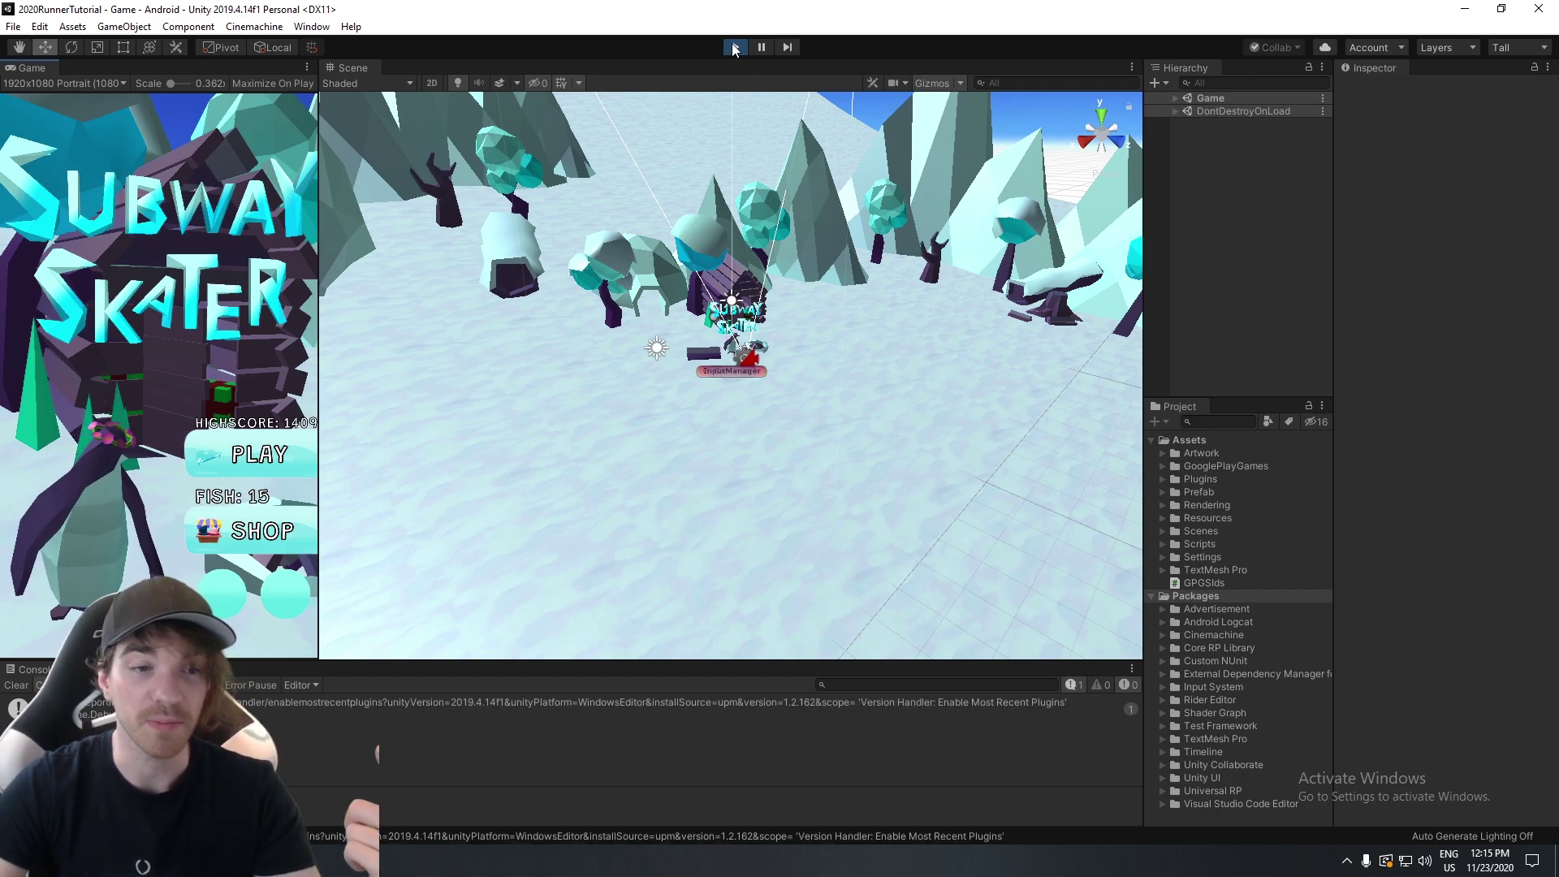
pyautogui.click(733, 48)
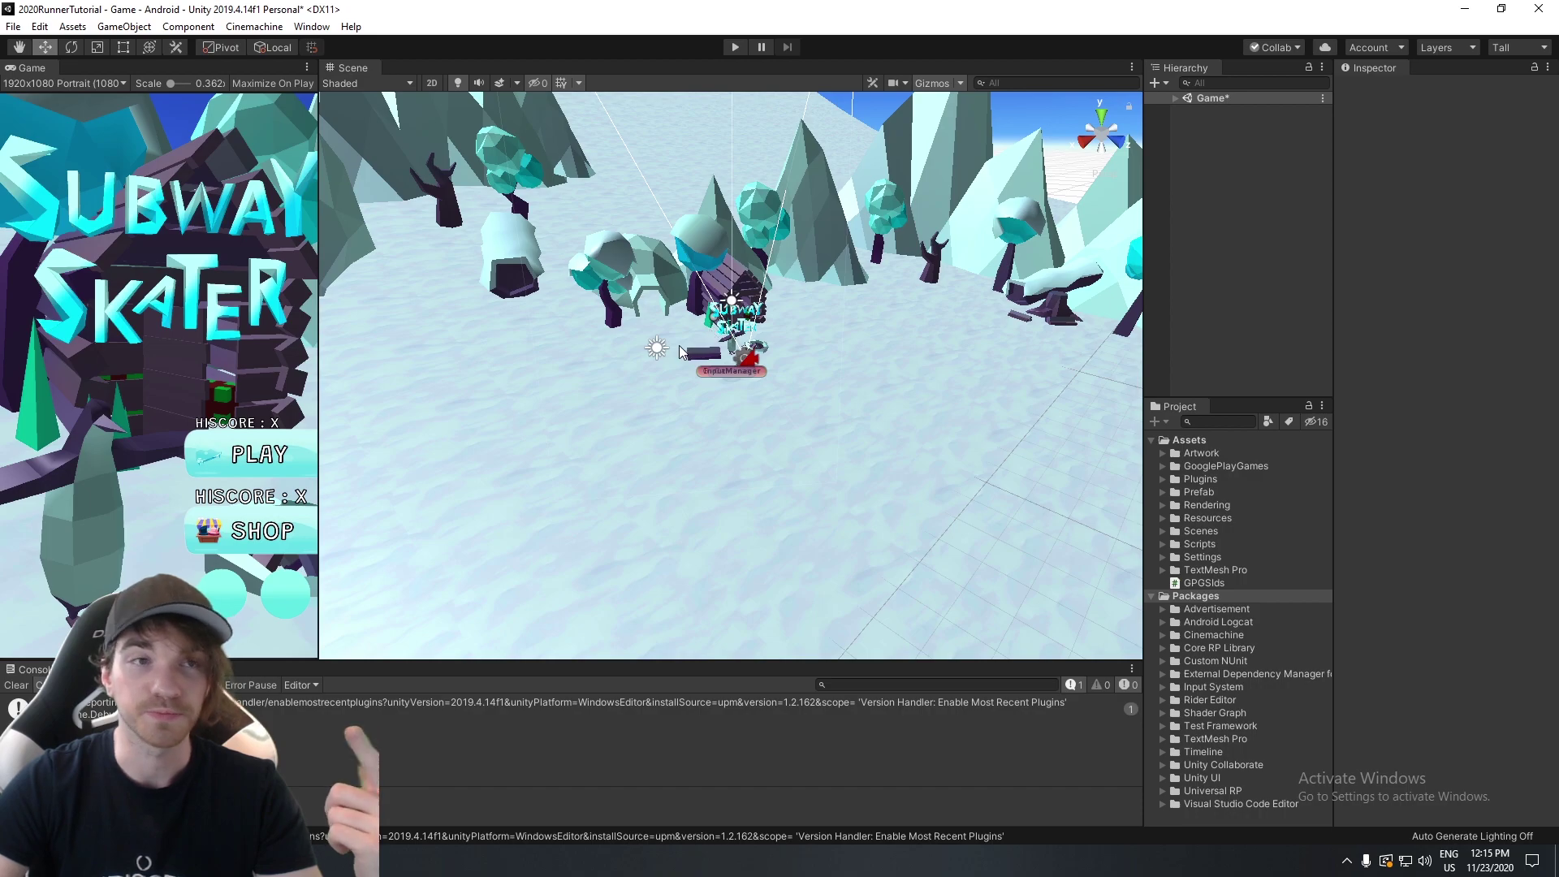
pyautogui.scroll(-10, 655, 344)
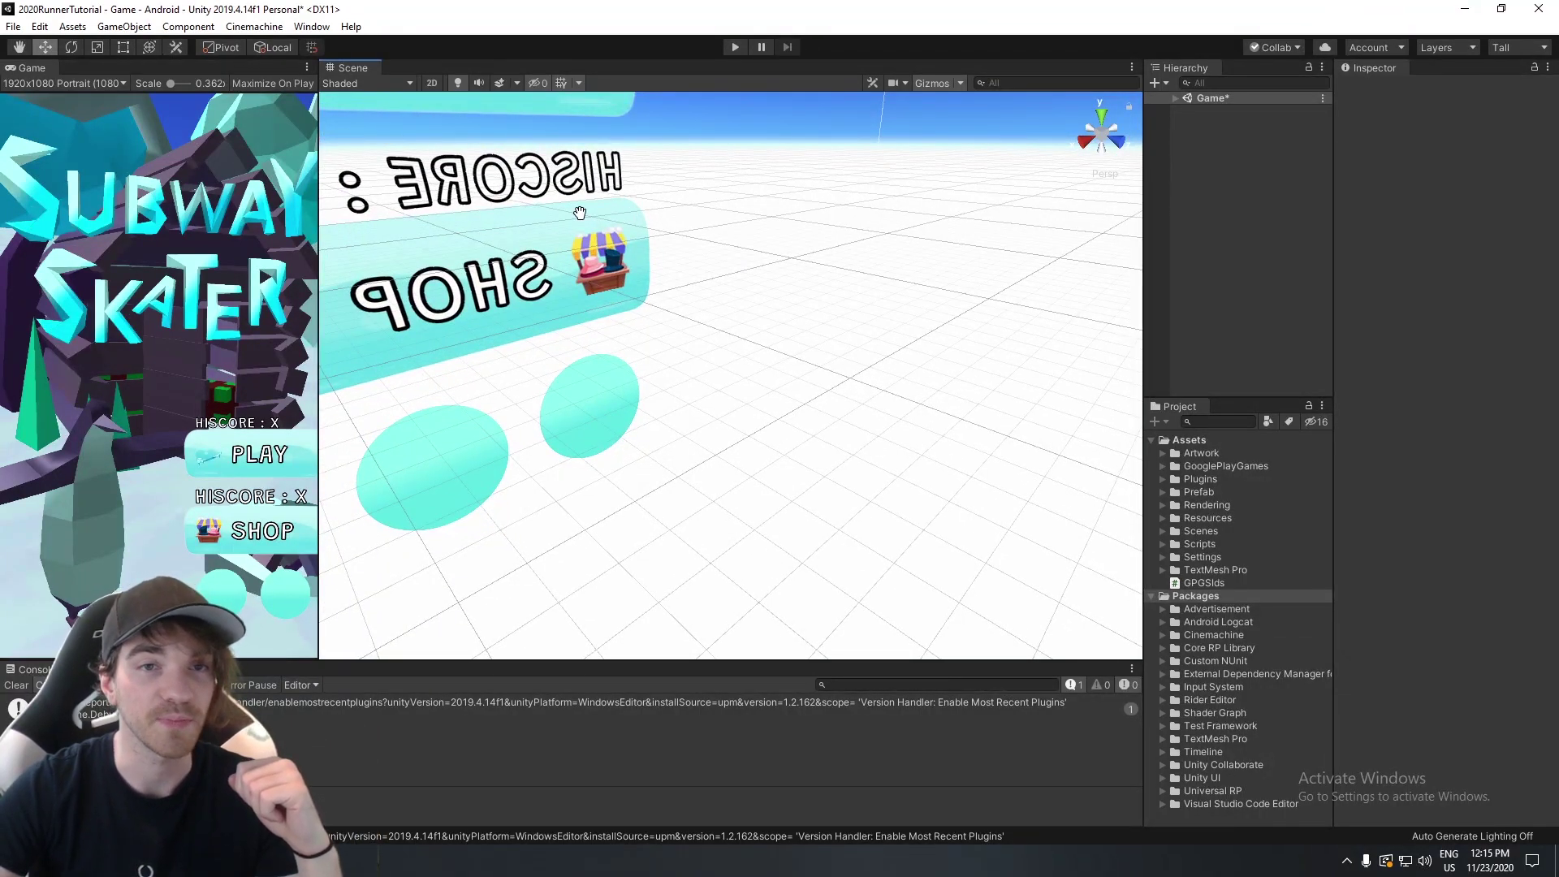
pyautogui.moveTo(579, 213); pyautogui.dragTo(658, 239, button='middle')
# Resolve Android dependencies via External Dependency Manager > Android Resolver and dismiss the result.
pyautogui.click(72, 27)
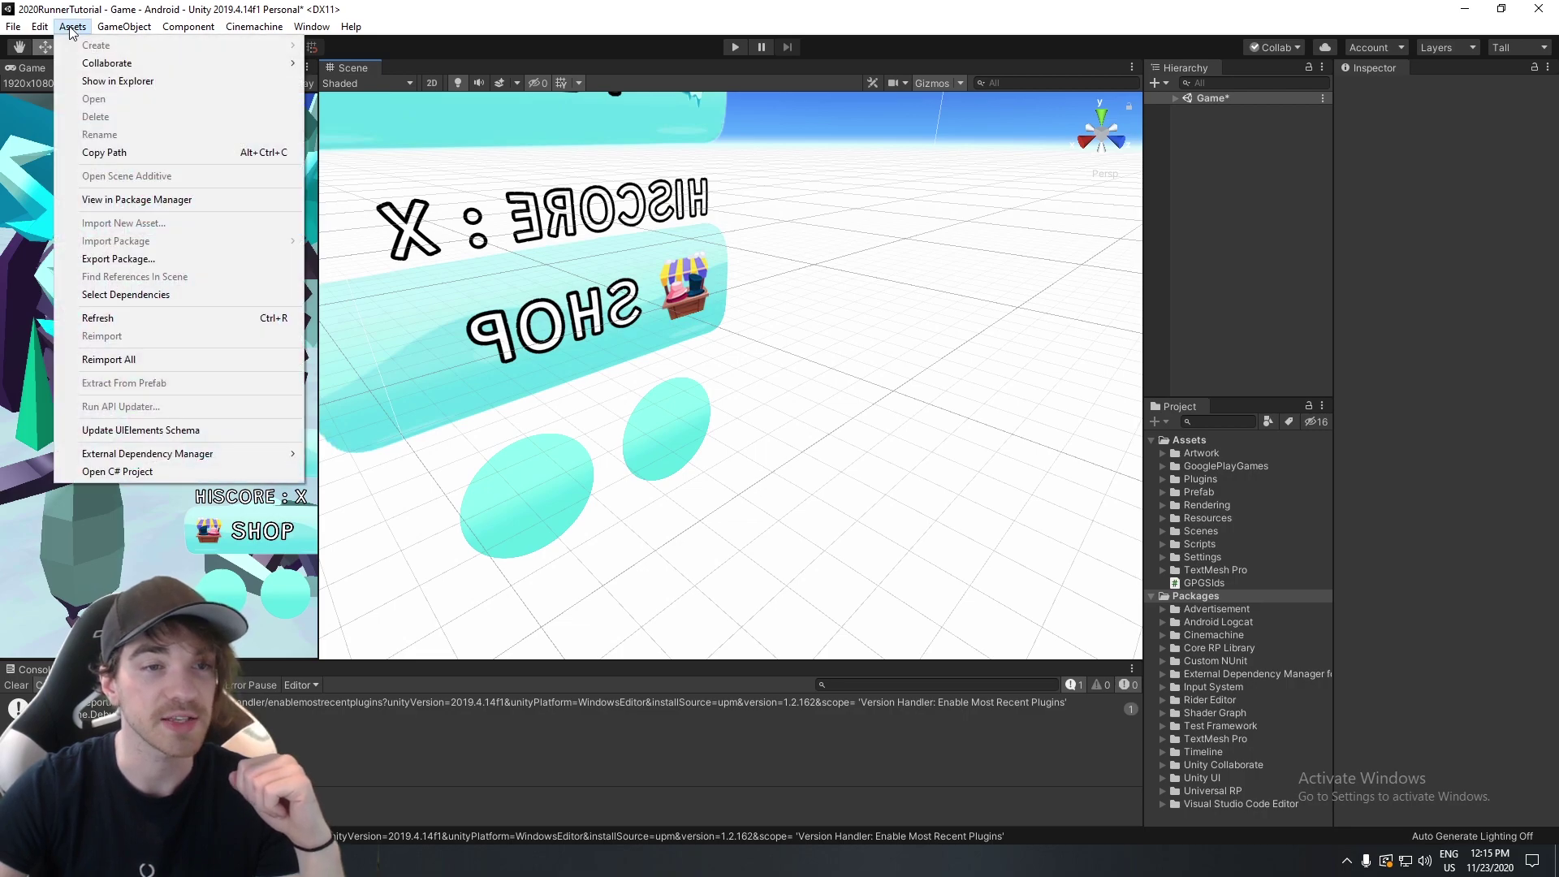
pyautogui.moveTo(244, 454)
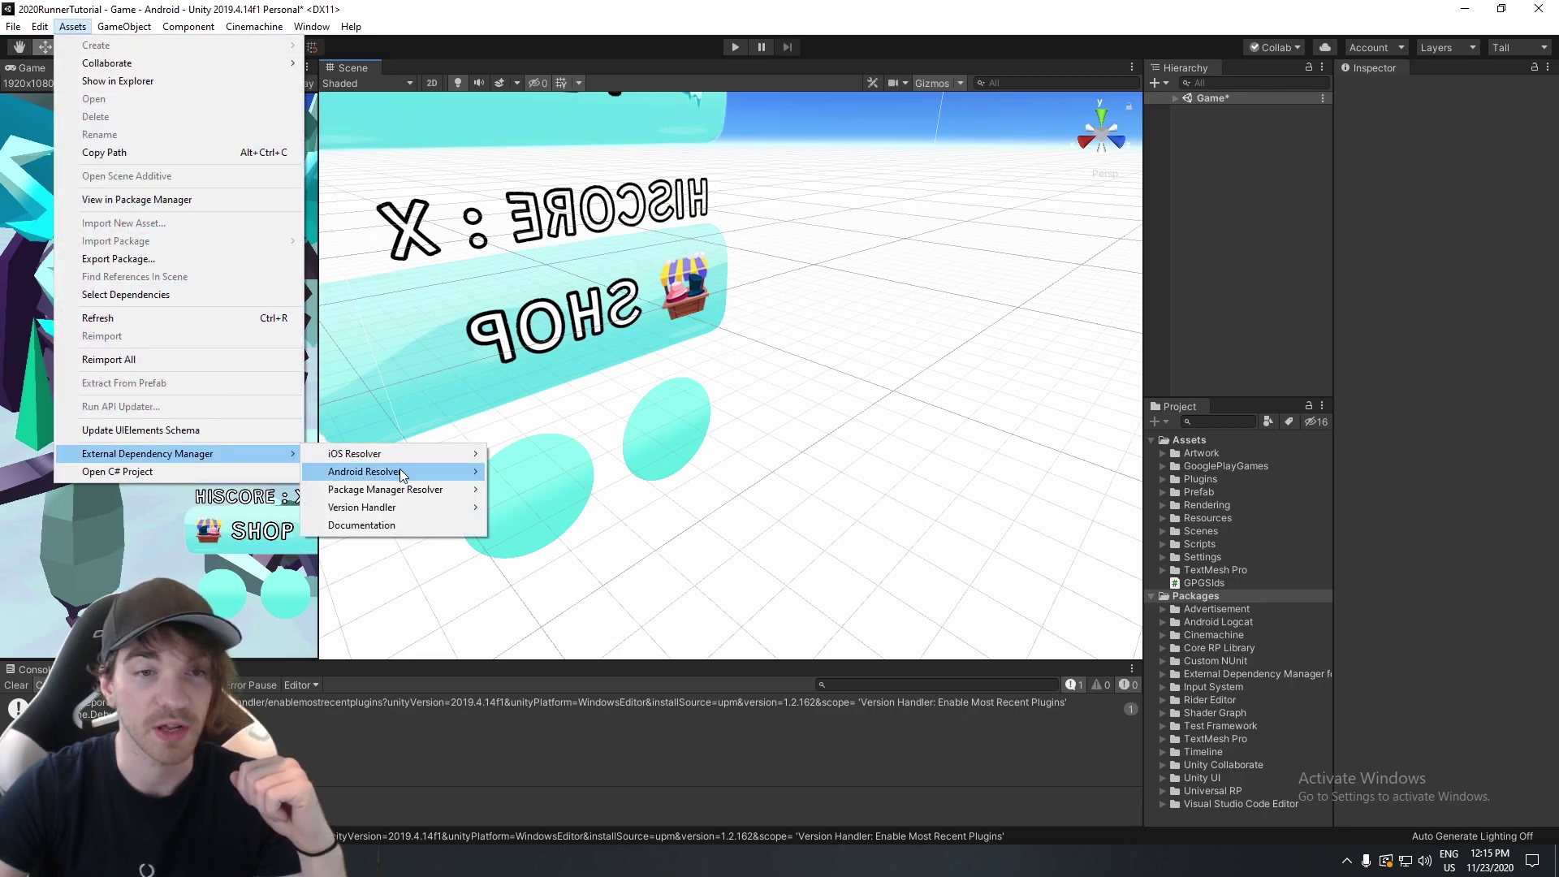
pyautogui.moveTo(401, 471)
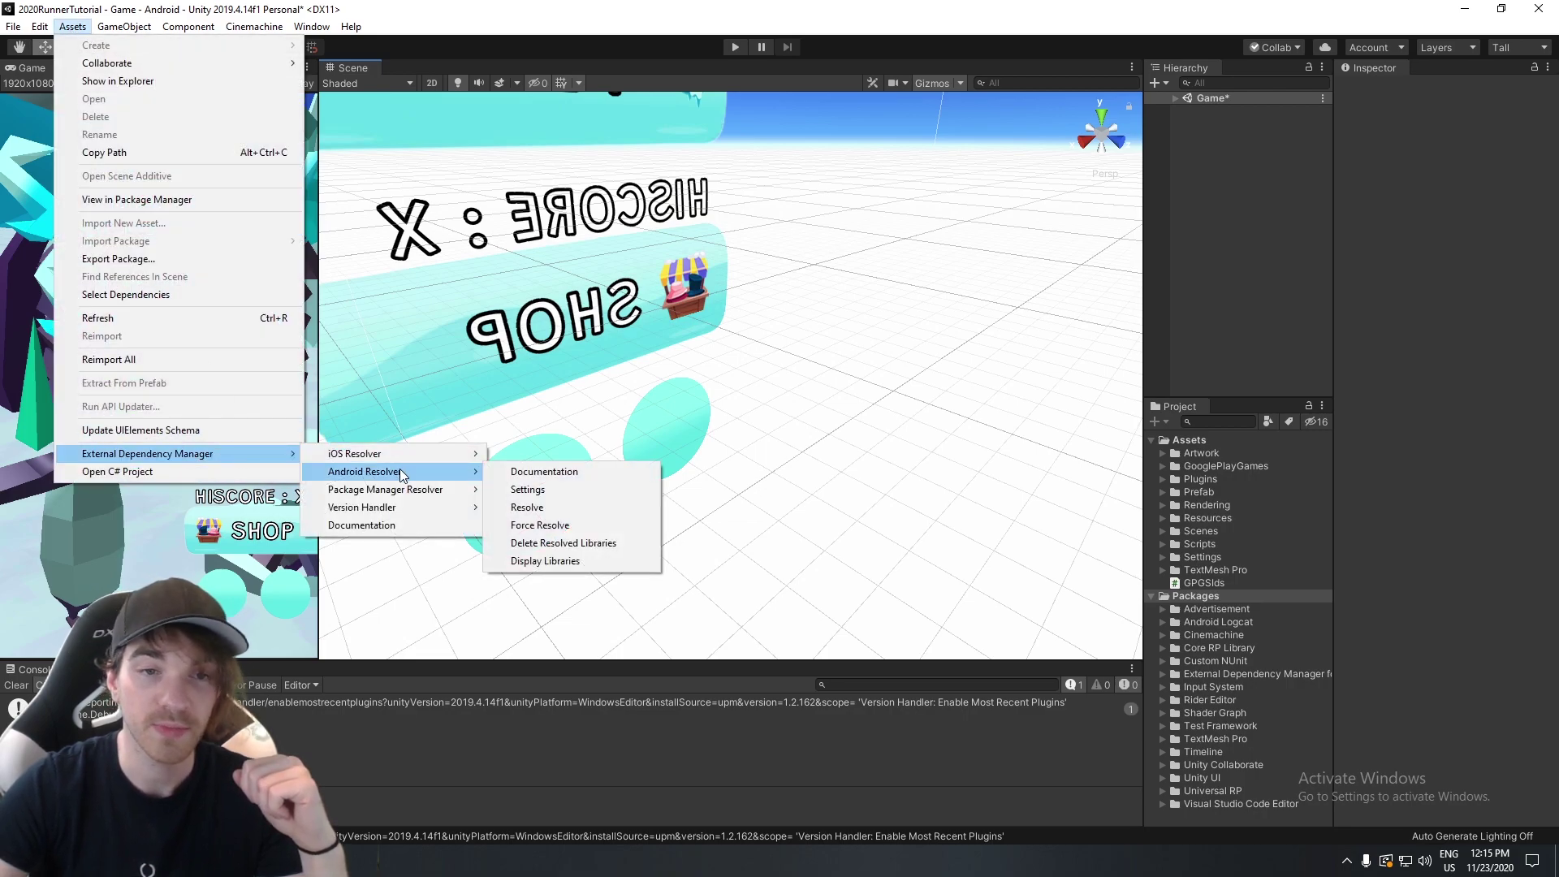
pyautogui.click(570, 513)
pyautogui.click(989, 212)
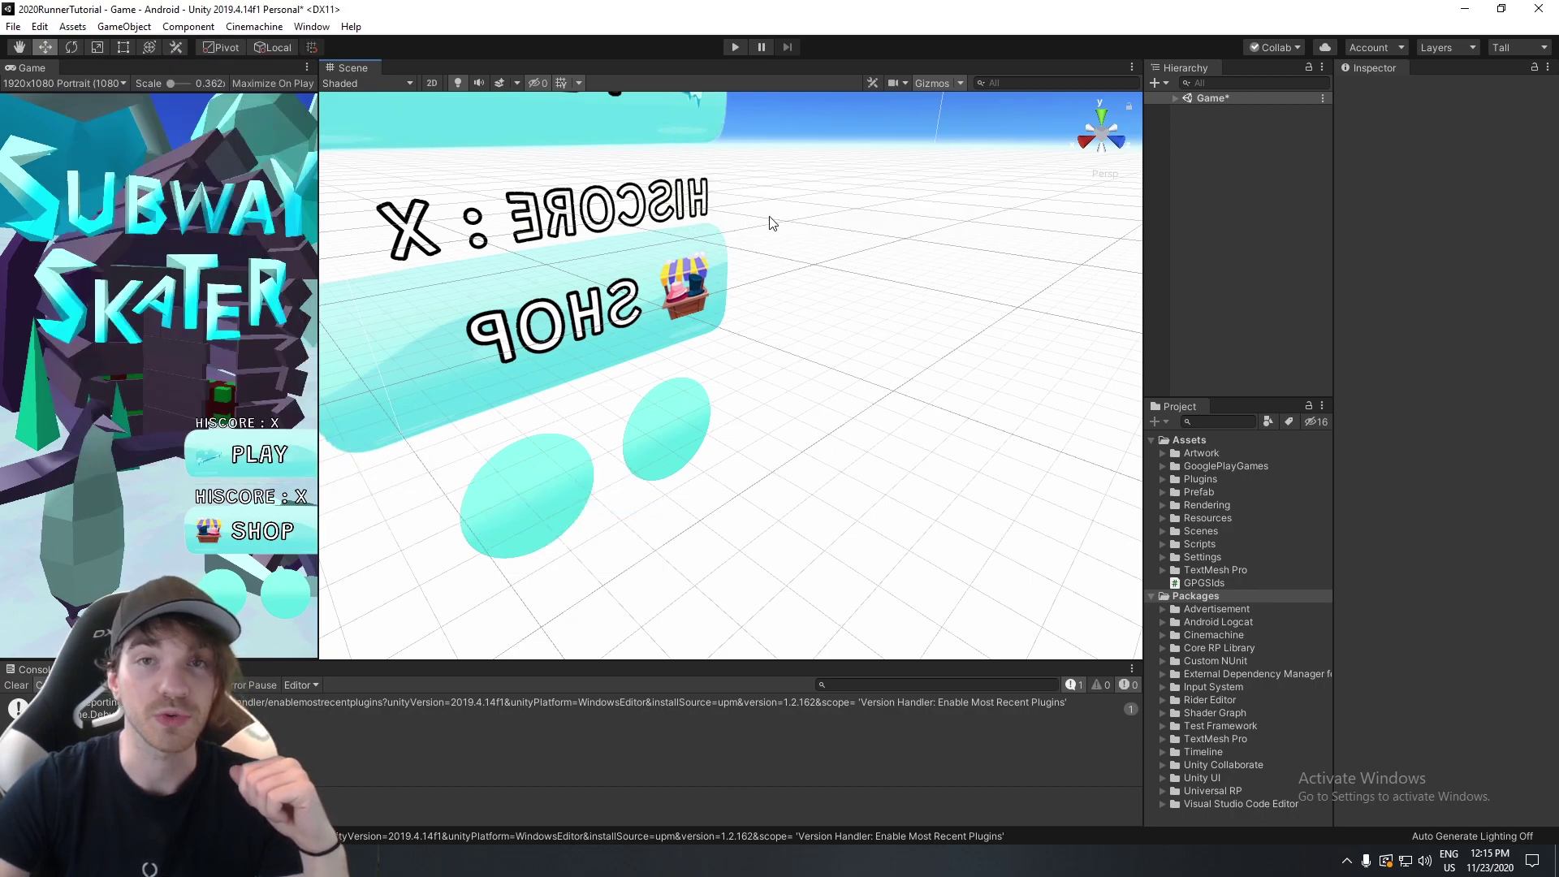
pyautogui.click(73, 26)
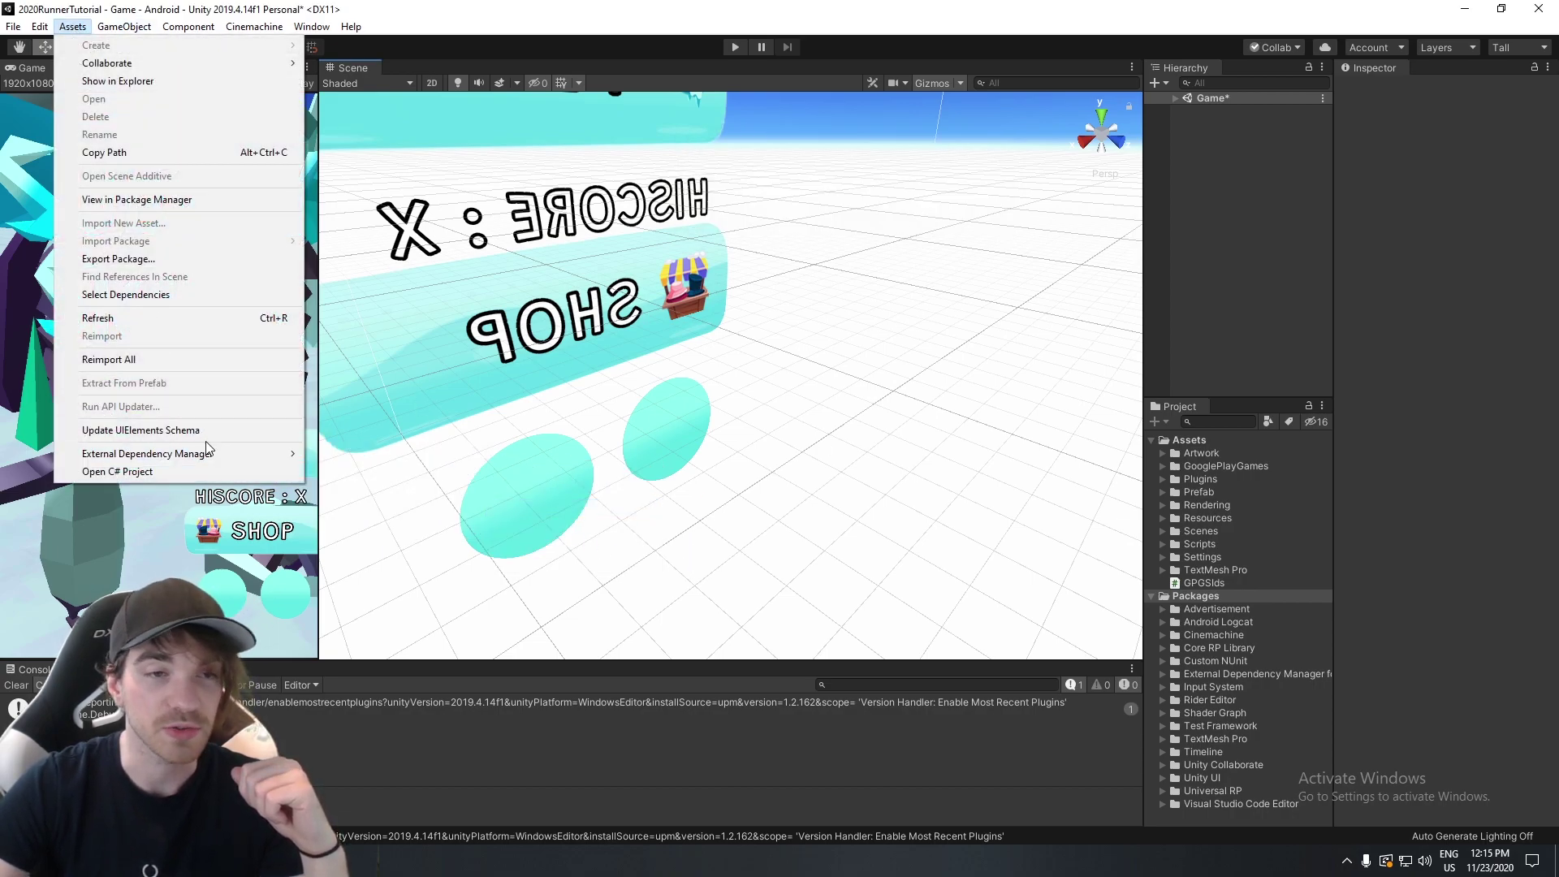
# Force-resolve the Android dependencies, inspect the JAVA_HOME not set error, and close the log.
pyautogui.moveTo(207, 452)
pyautogui.moveTo(416, 470)
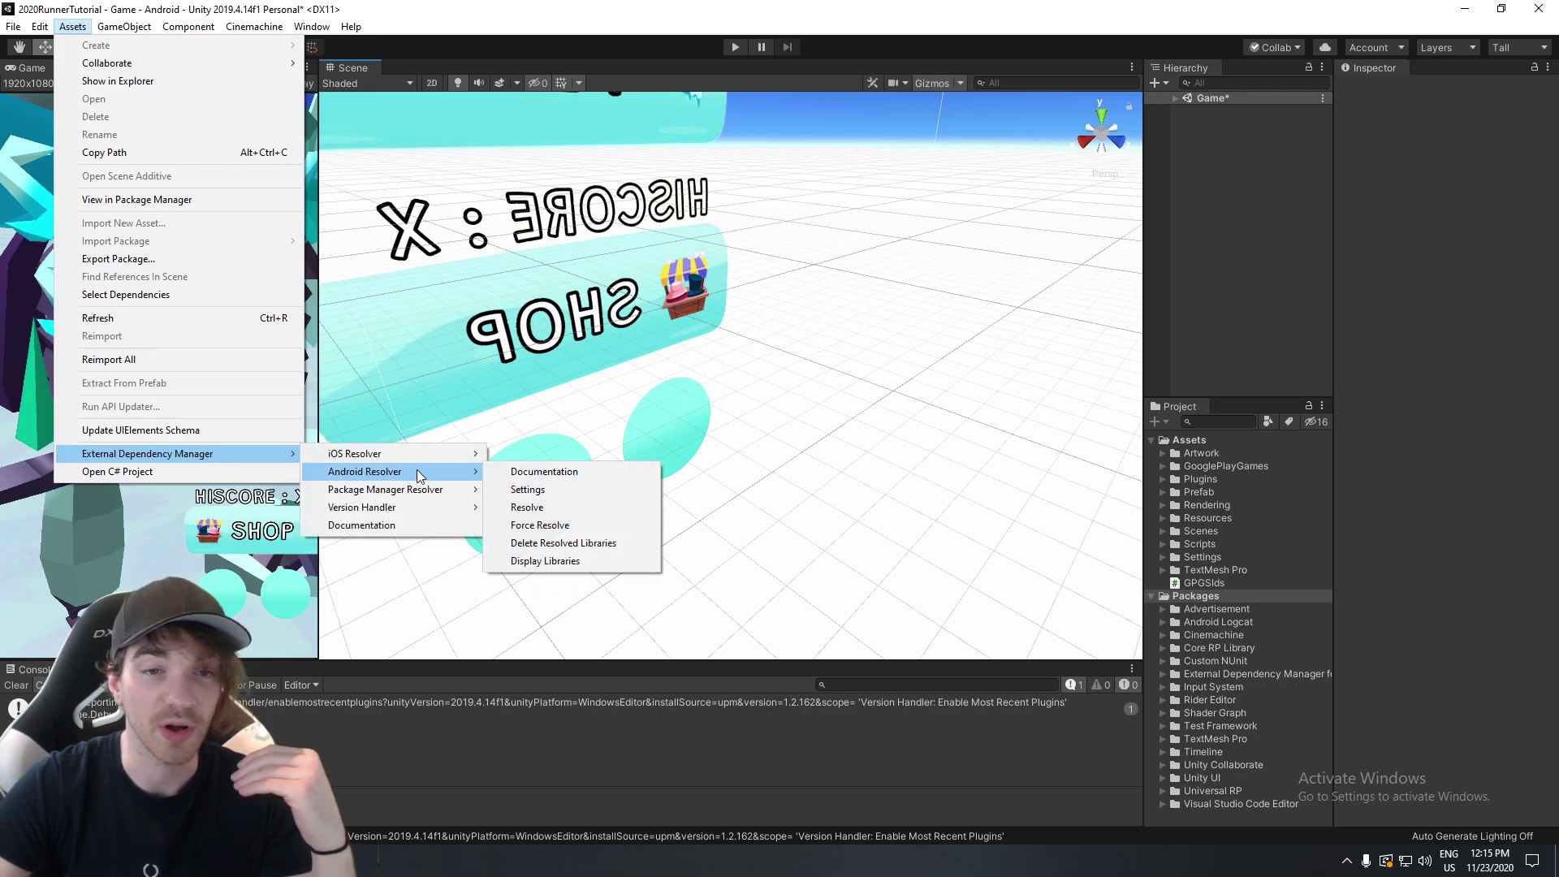
pyautogui.click(542, 525)
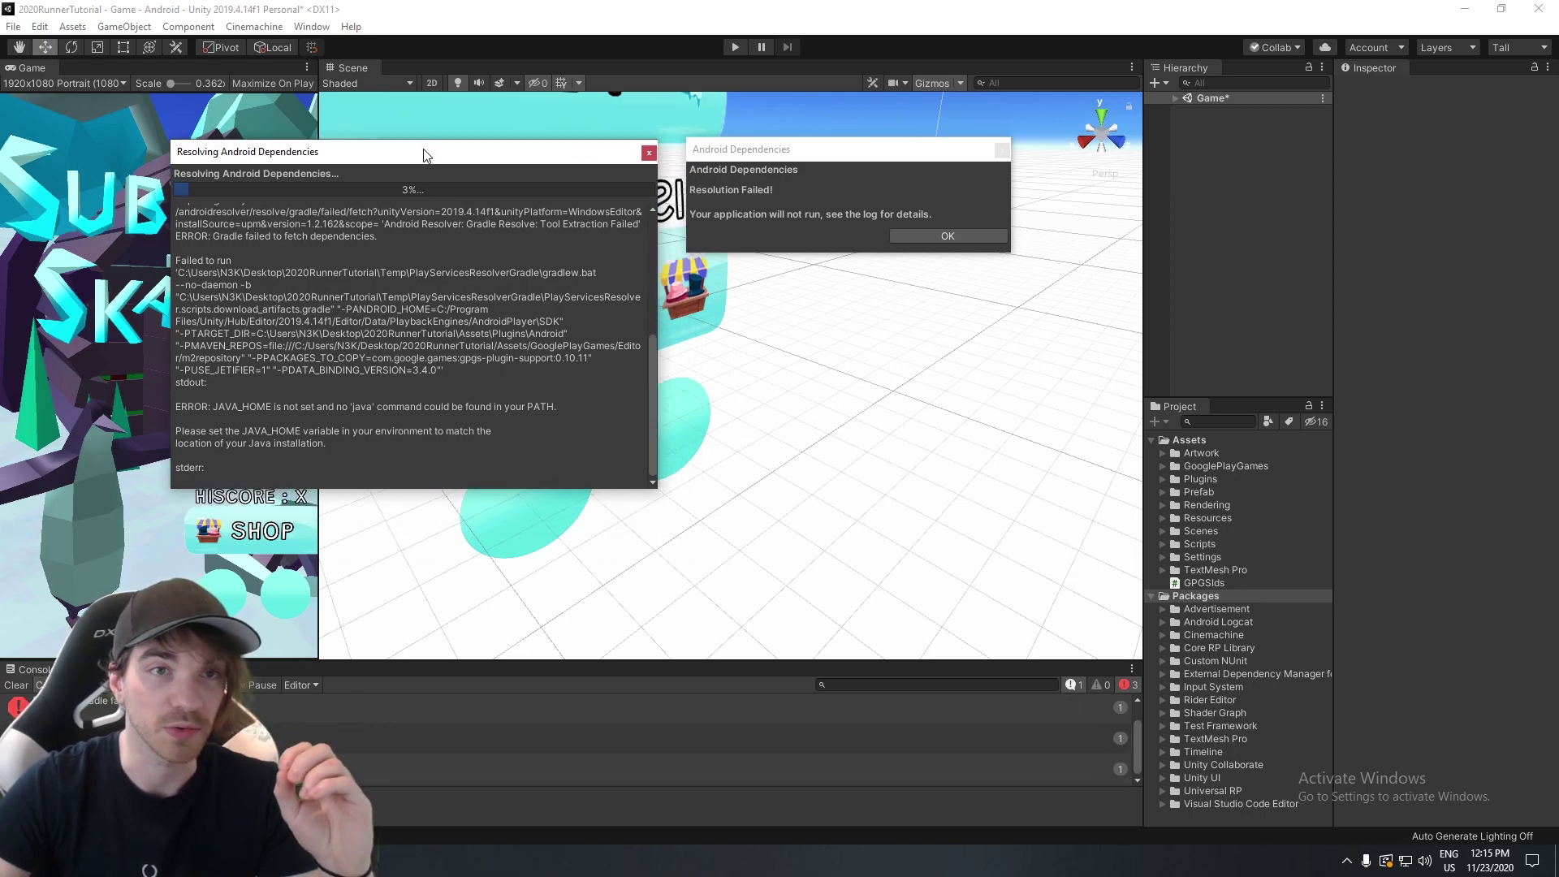
pyautogui.moveTo(424, 154); pyautogui.dragTo(488, 133)
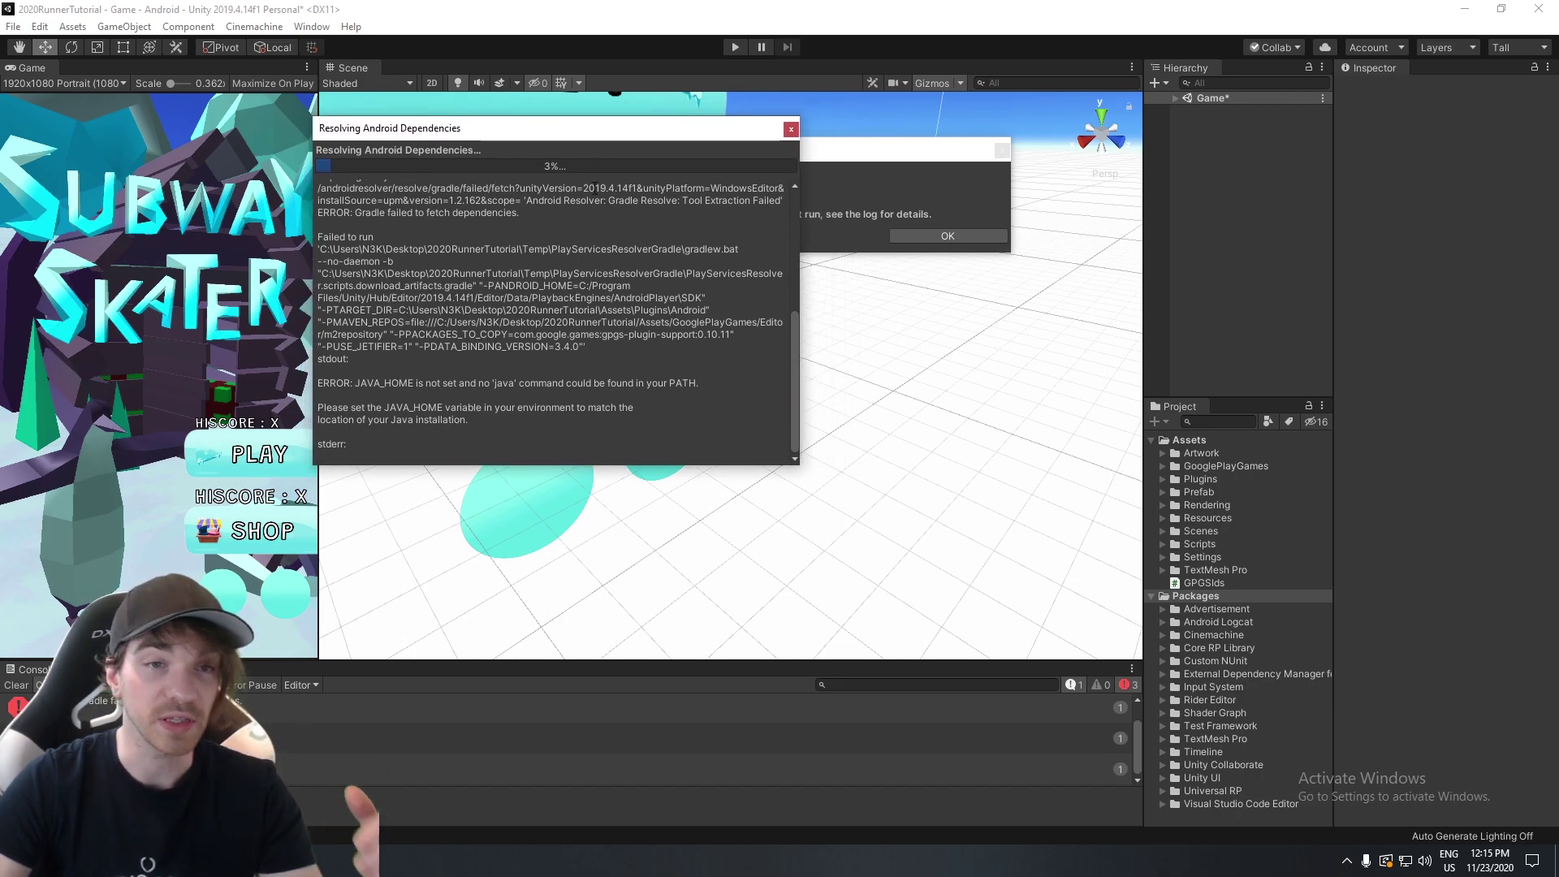
pyautogui.moveTo(378, 445); pyautogui.dragTo(318, 384)
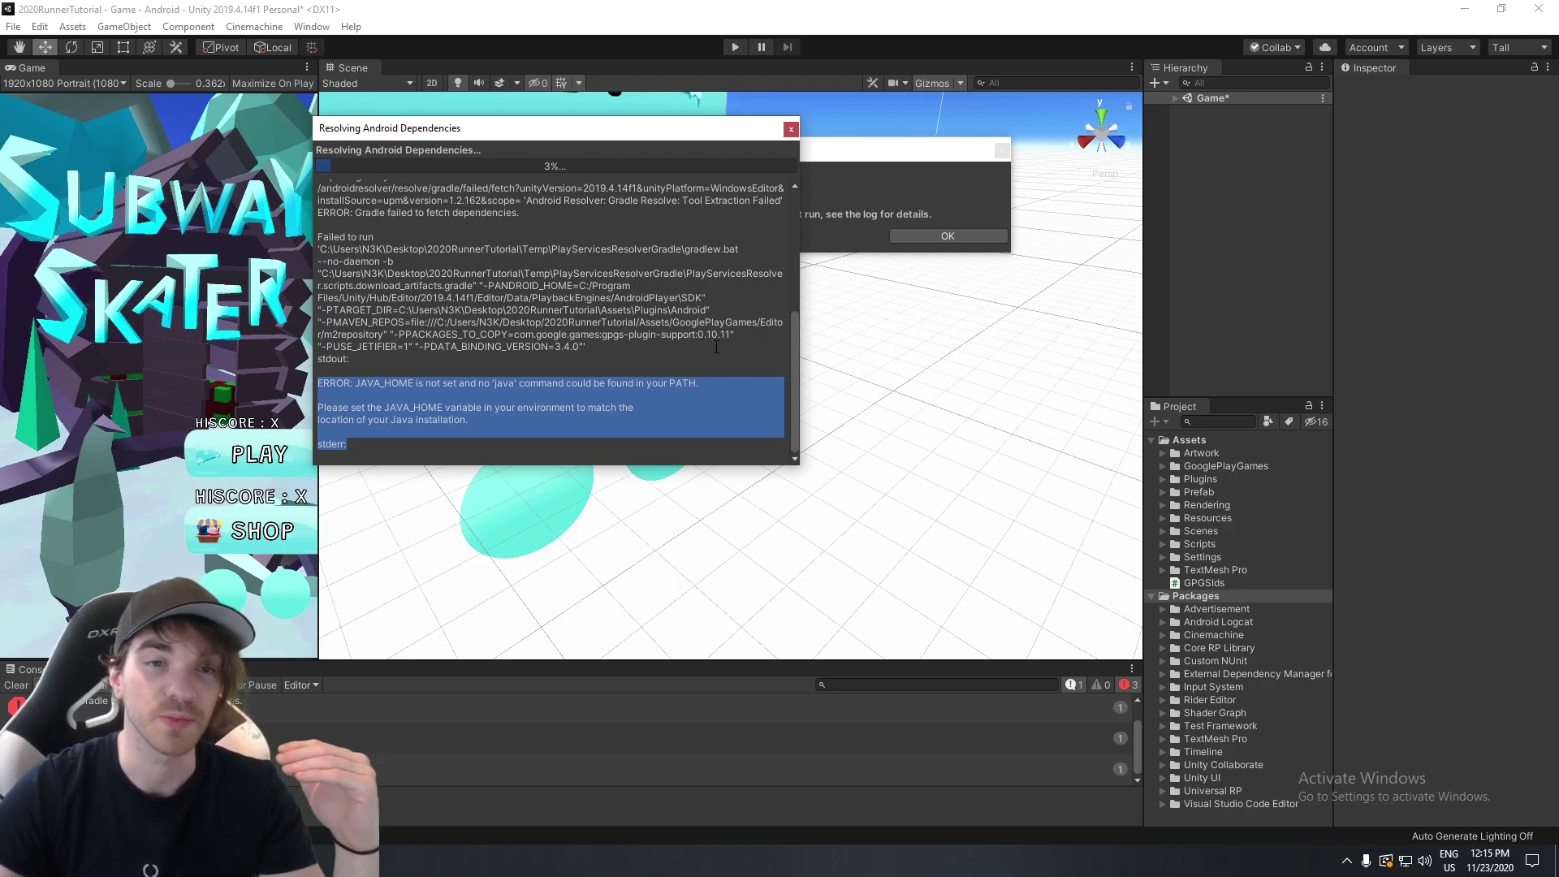
pyautogui.moveTo(349, 445); pyautogui.dragTo(487, 370)
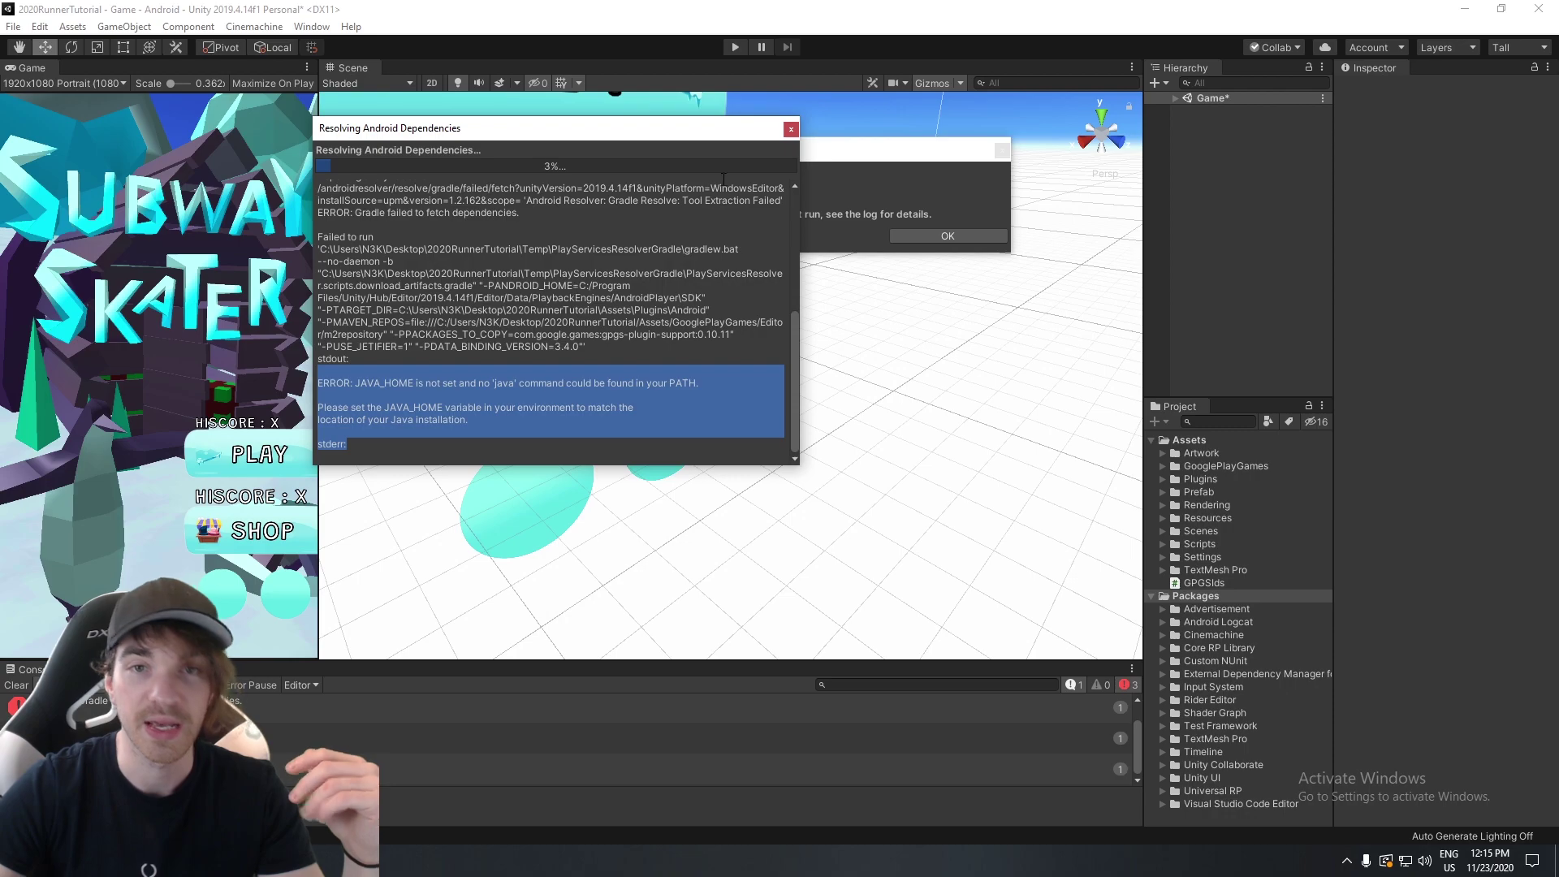
pyautogui.click(790, 129)
# Dismiss the resolution-failed message and bring up the External Tools page in Preferences.
pyautogui.click(948, 235)
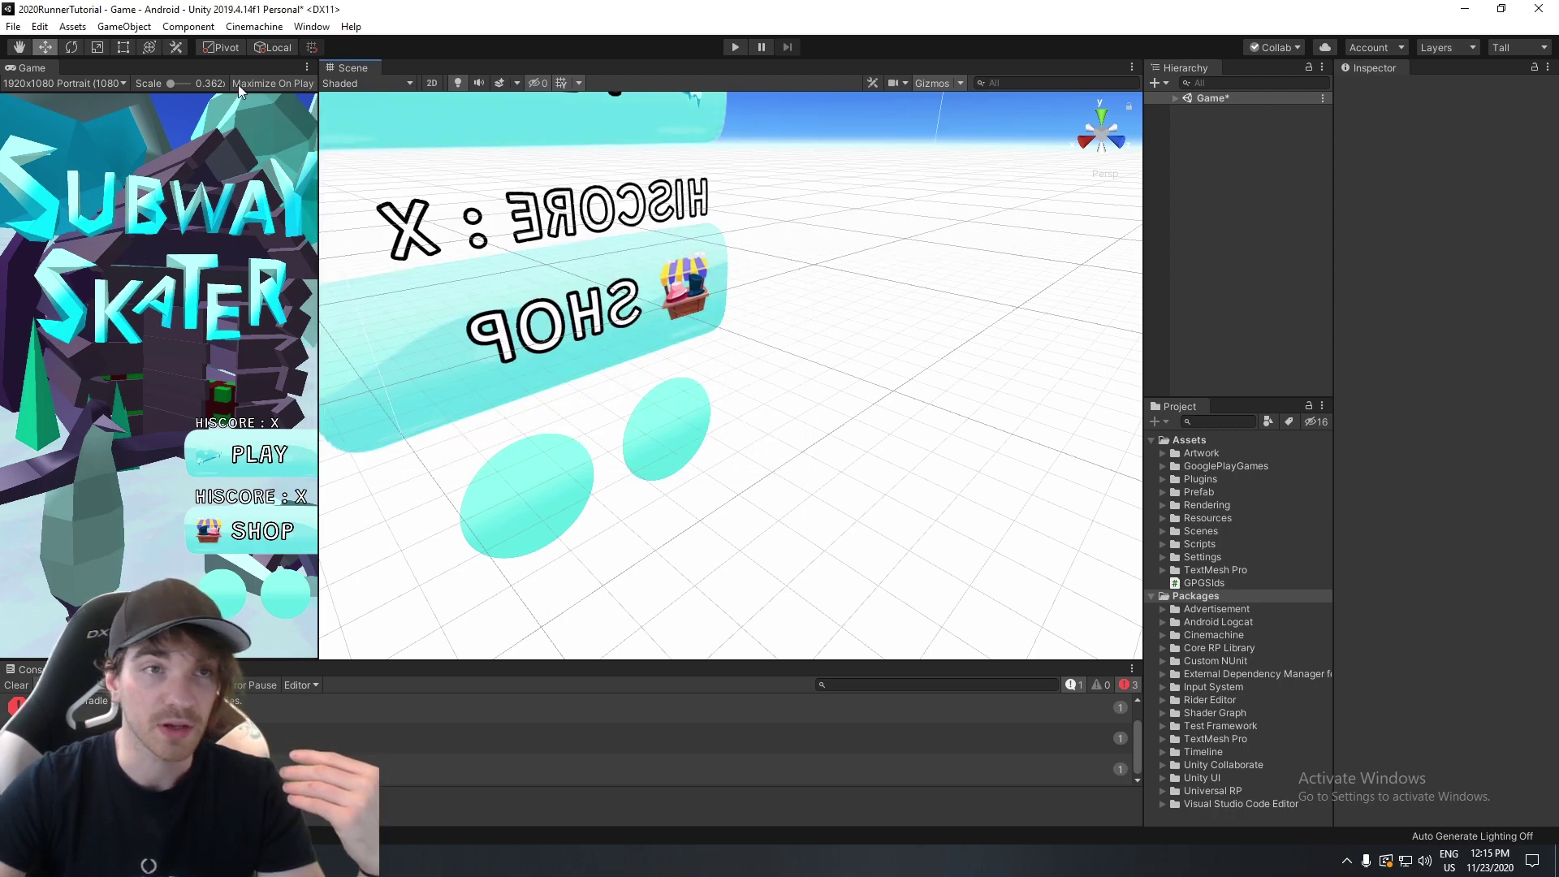
pyautogui.click(73, 27)
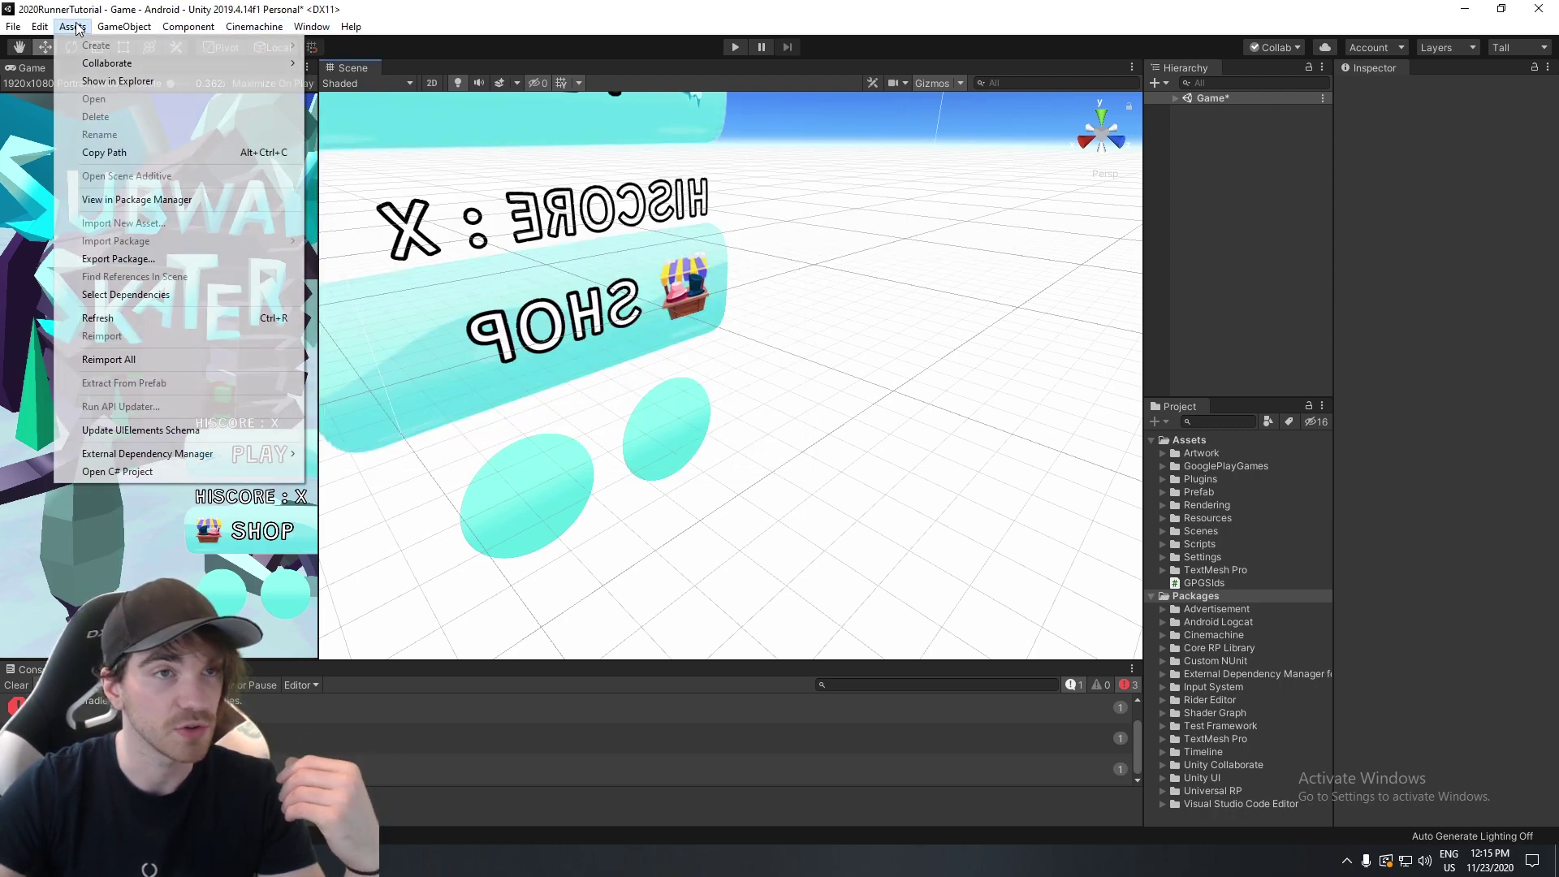
pyautogui.click(73, 27)
pyautogui.click(39, 27)
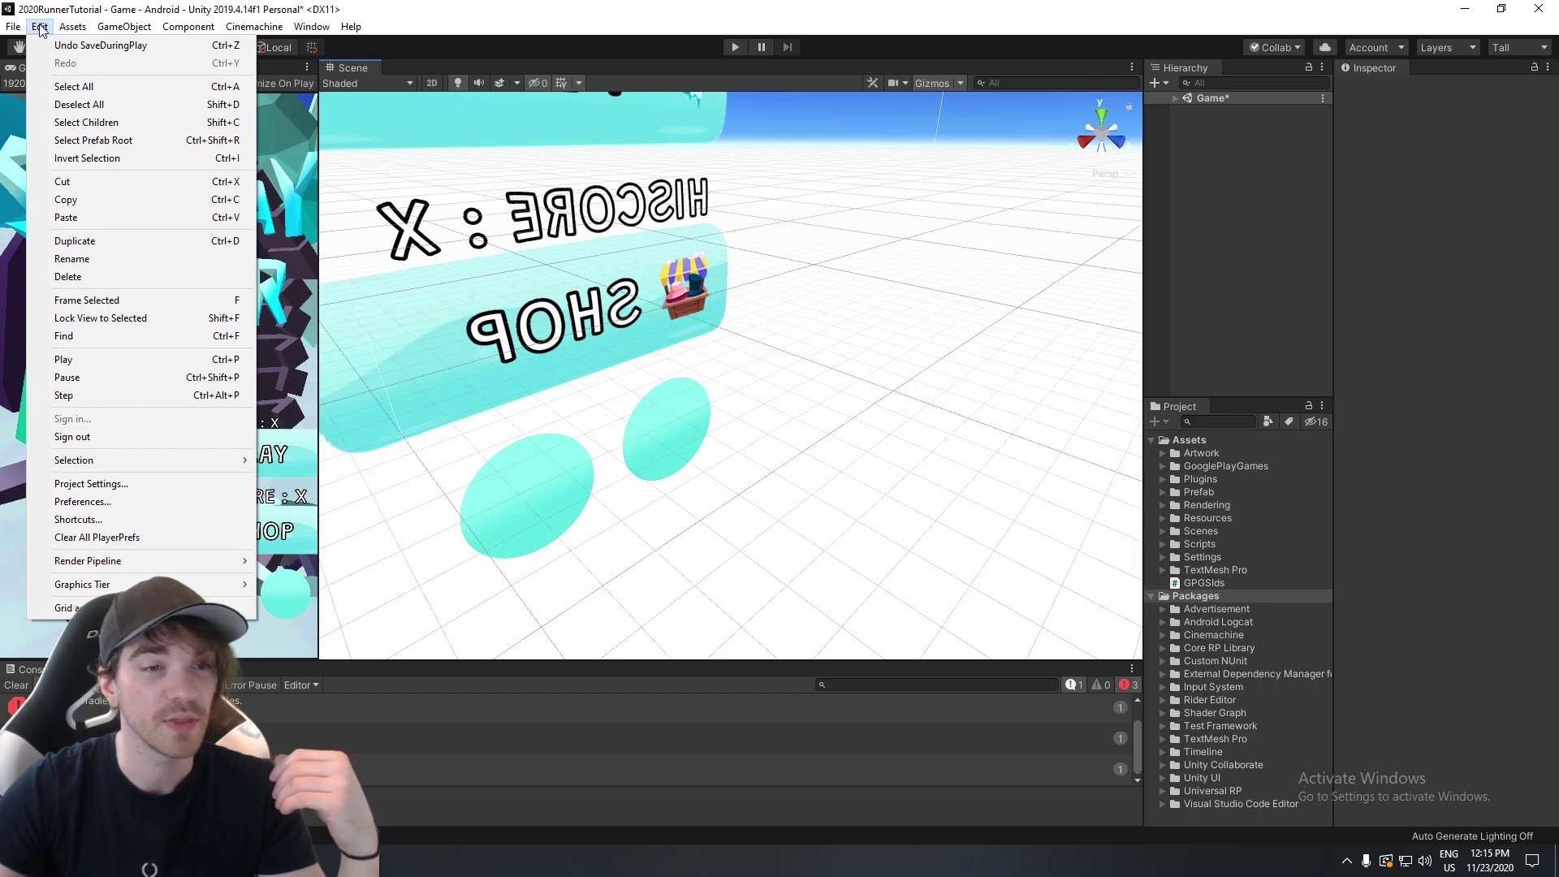
pyautogui.click(117, 501)
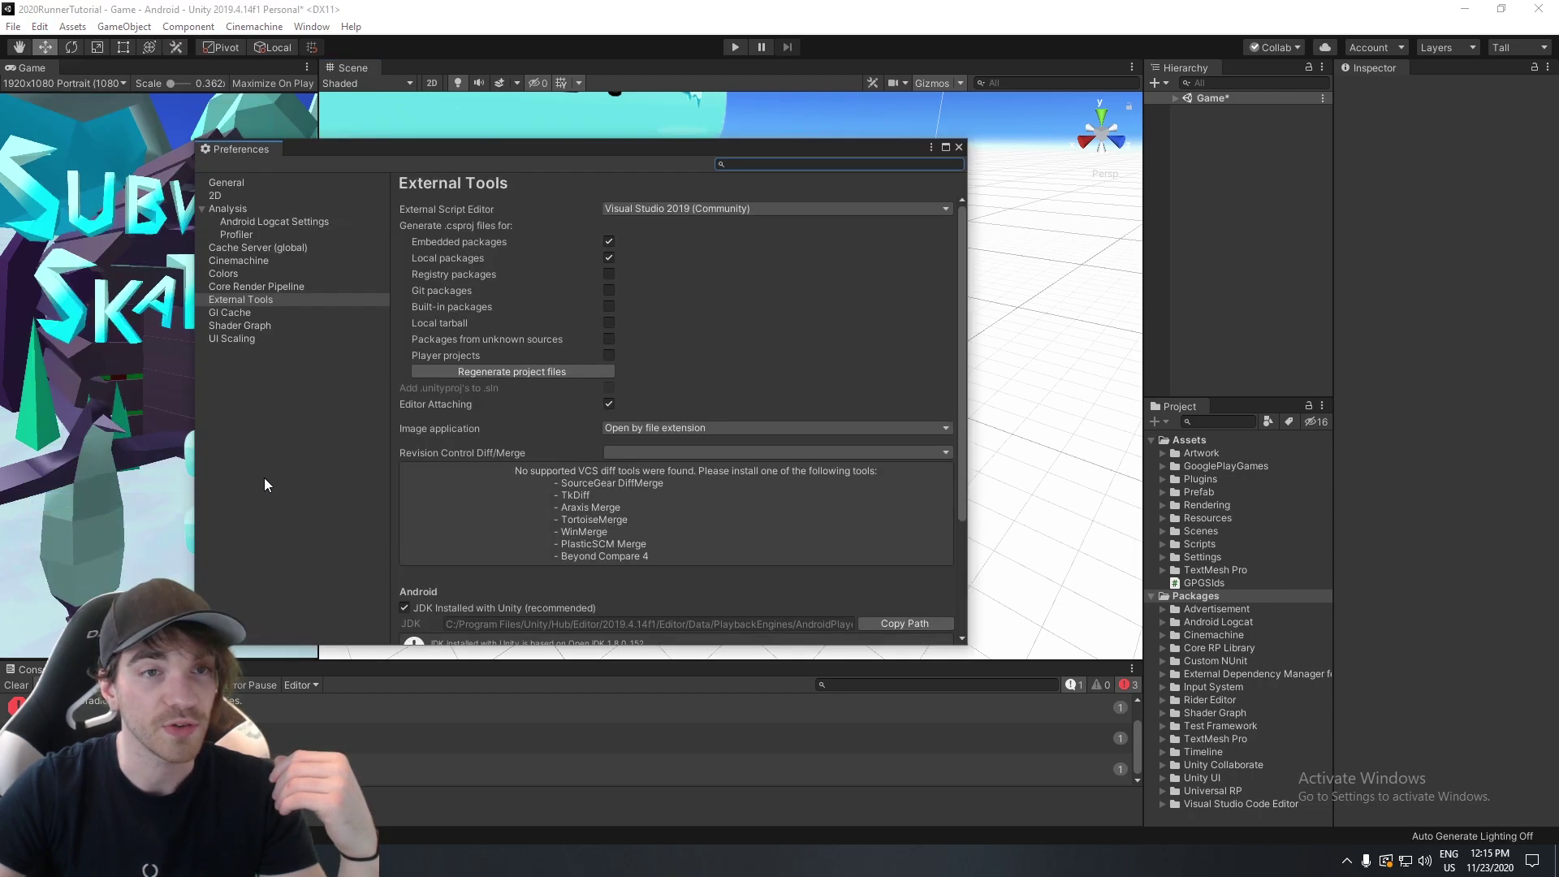
pyautogui.click(268, 300)
# Reset the JDK and Android SDK to the Unity-installed versions, declining the Jetpack prompt.
pyautogui.scroll(-5, 718, 542)
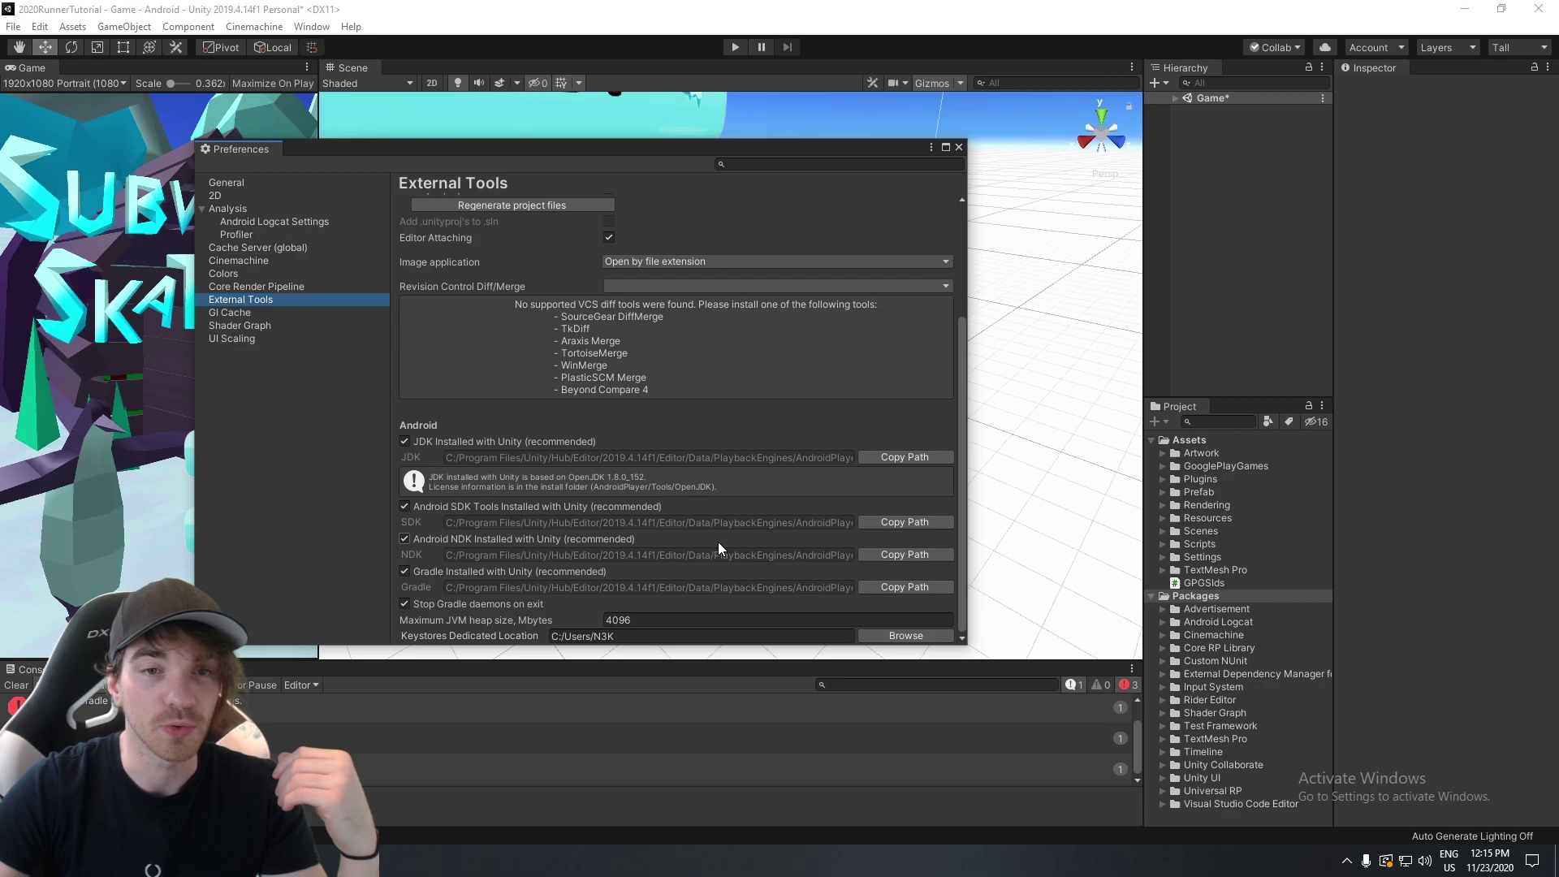
pyautogui.click(451, 440)
pyautogui.click(427, 506)
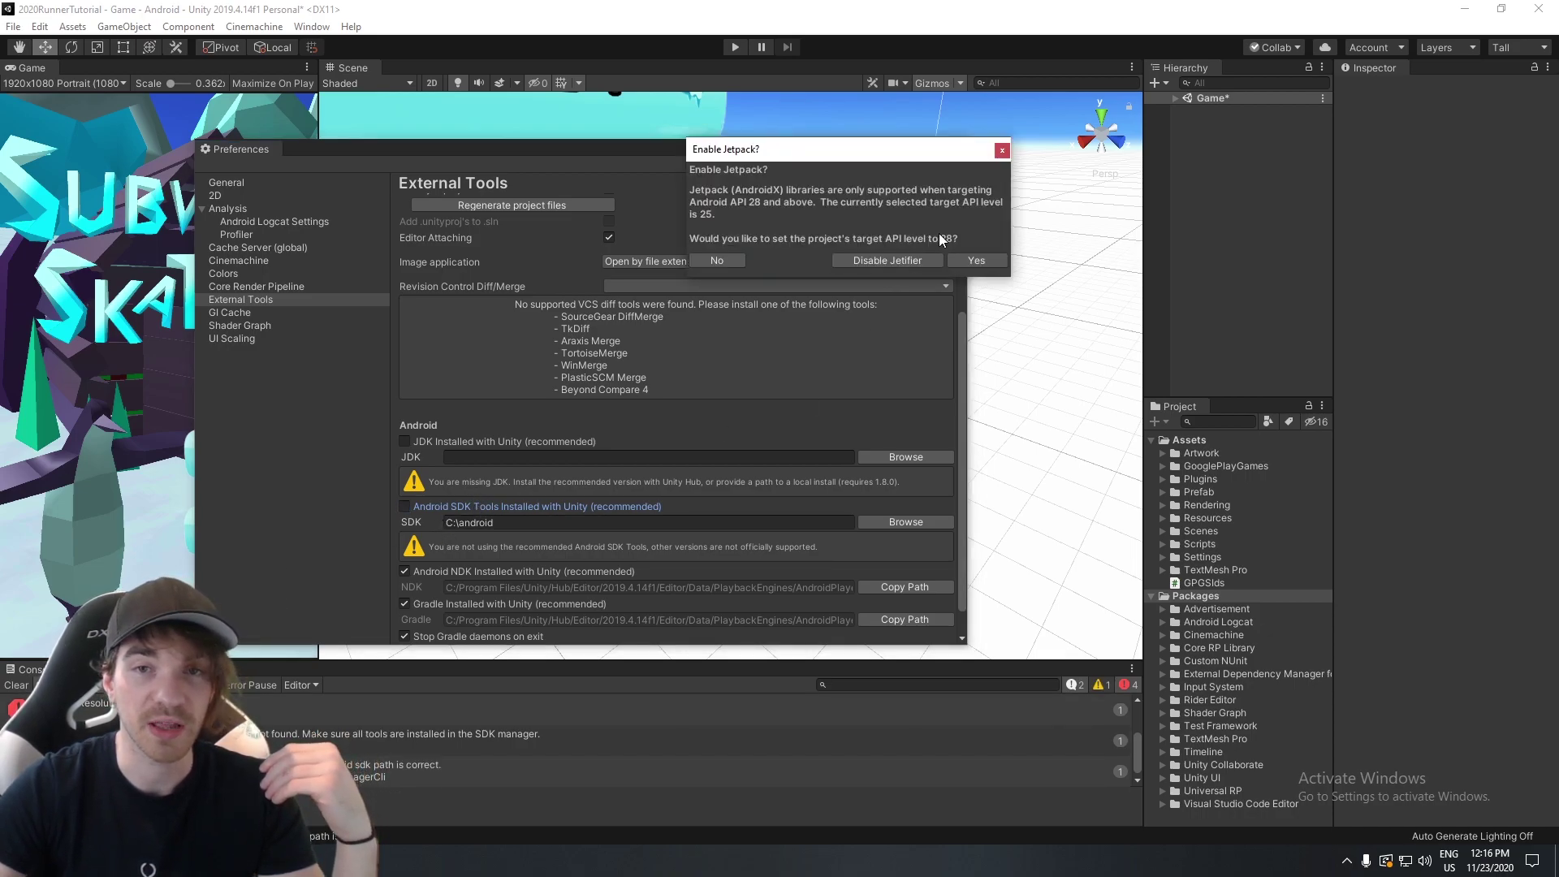
pyautogui.click(976, 260)
pyautogui.click(404, 506)
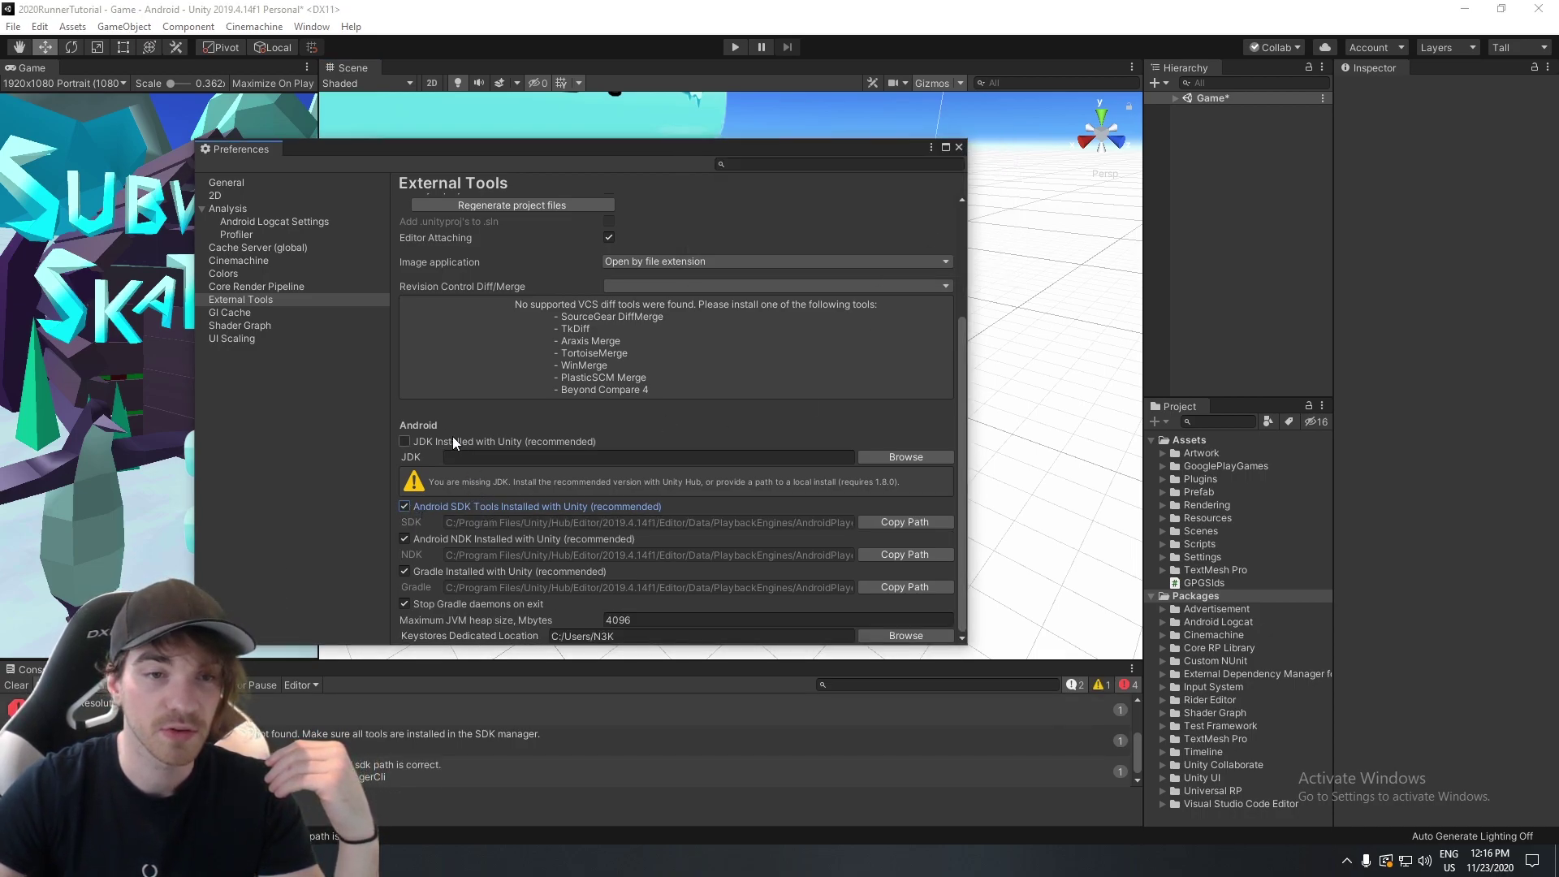
pyautogui.click(423, 442)
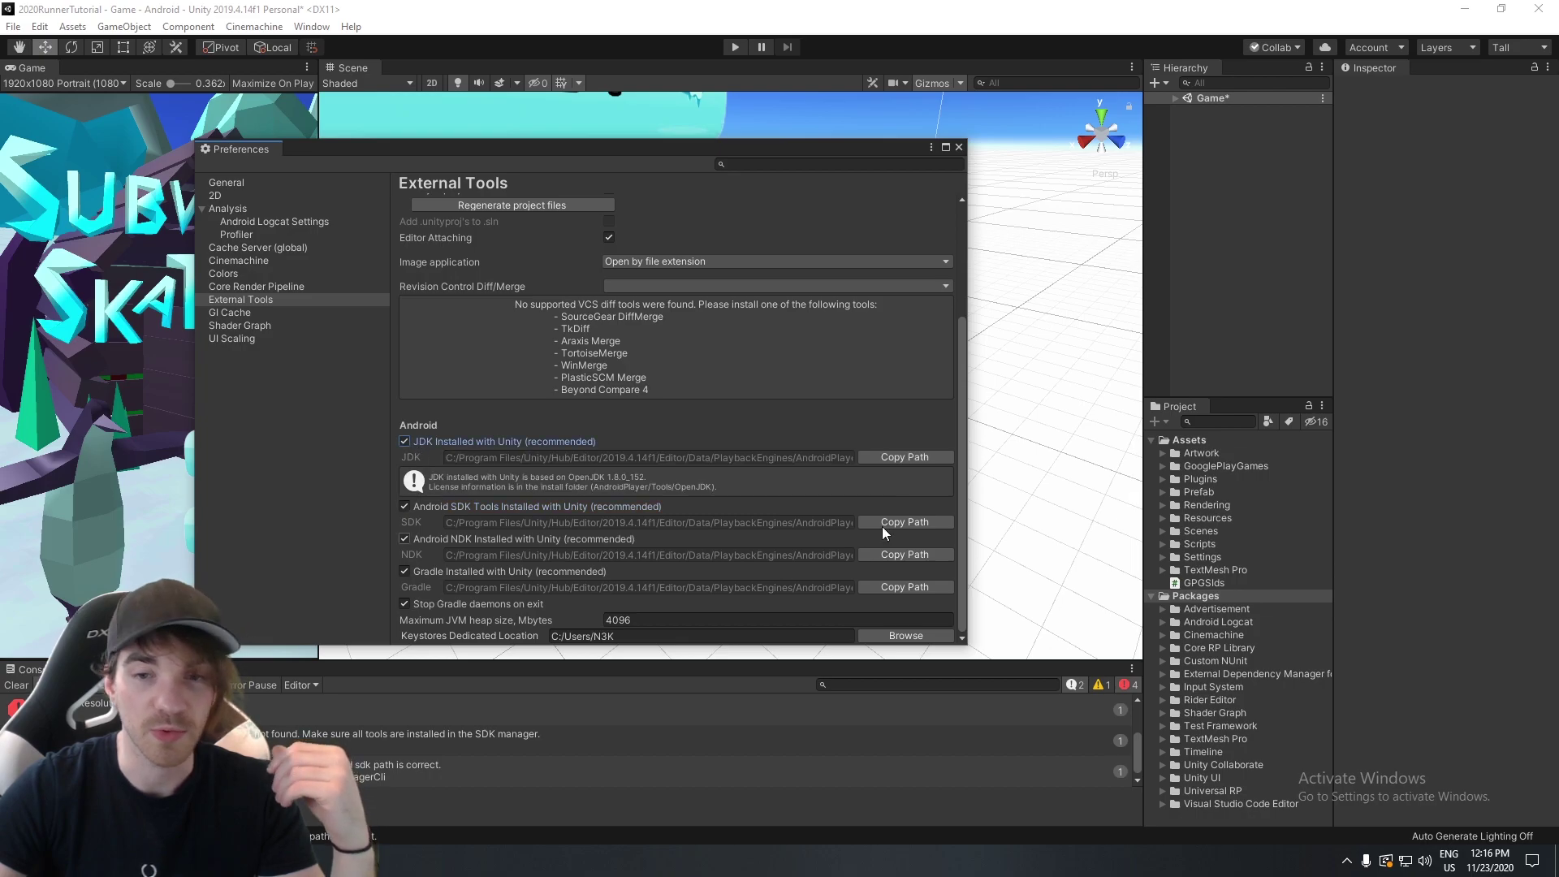
pyautogui.click(959, 148)
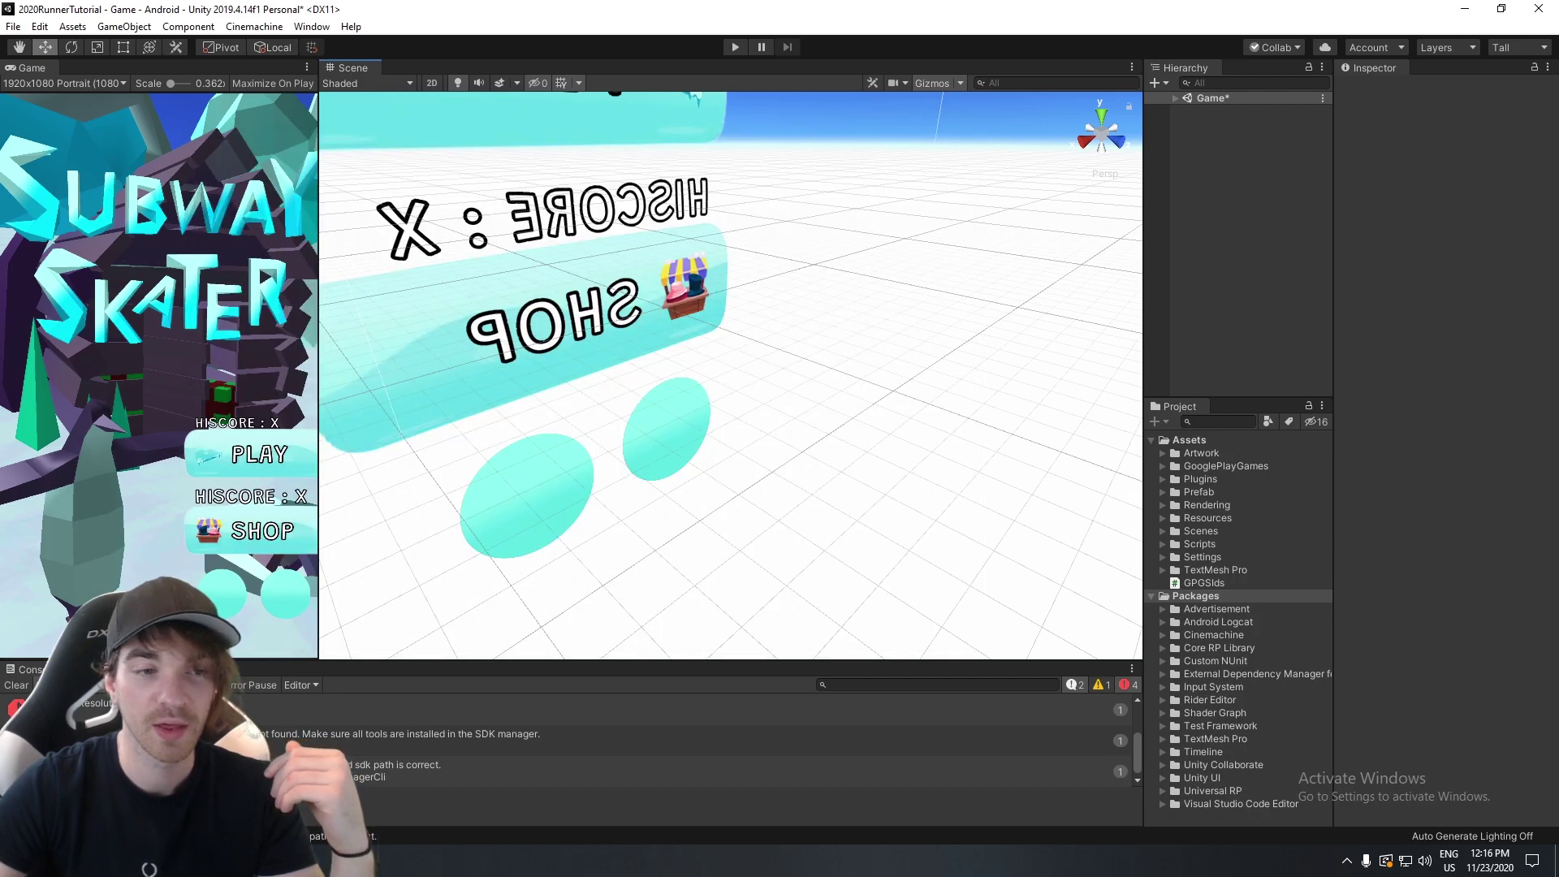
# Run Android Resolver Force Resolve again, now error-free, and frame the menu UI in the Scene view.
pyautogui.click(39, 26)
pyautogui.click(71, 26)
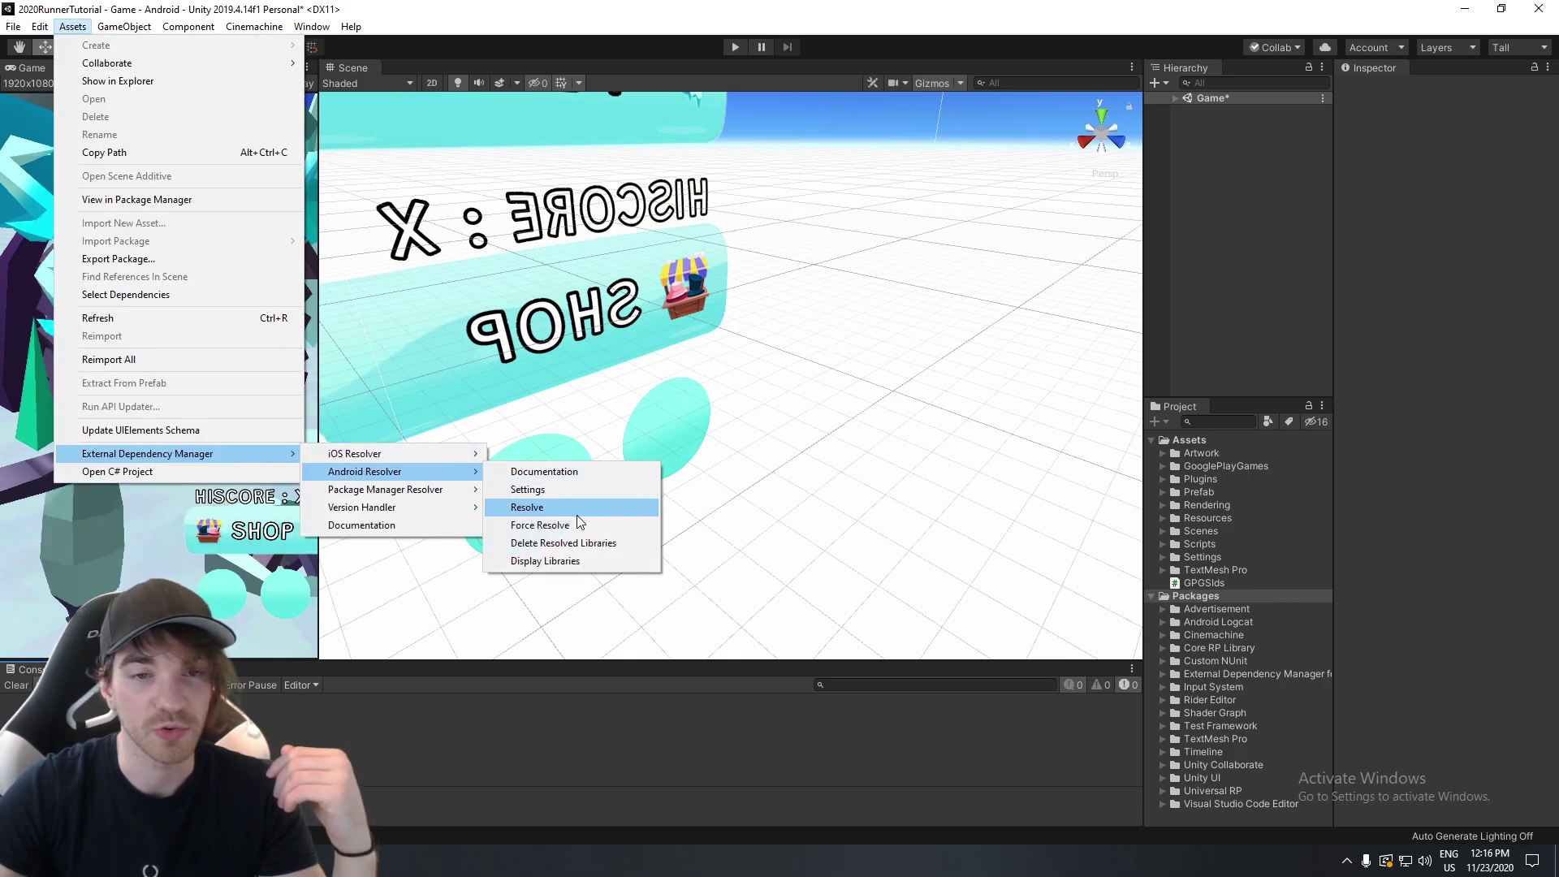
pyautogui.click(576, 525)
pyautogui.moveTo(881, 469); pyautogui.dragTo(926, 455, button='middle')
pyautogui.keyDown('alt'); pyautogui.moveTo(925, 456); pyautogui.dragTo(861, 476); pyautogui.keyUp('alt')
pyautogui.keyDown('alt'); pyautogui.moveTo(859, 322); pyautogui.dragTo(634, 325); pyautogui.keyUp('alt')
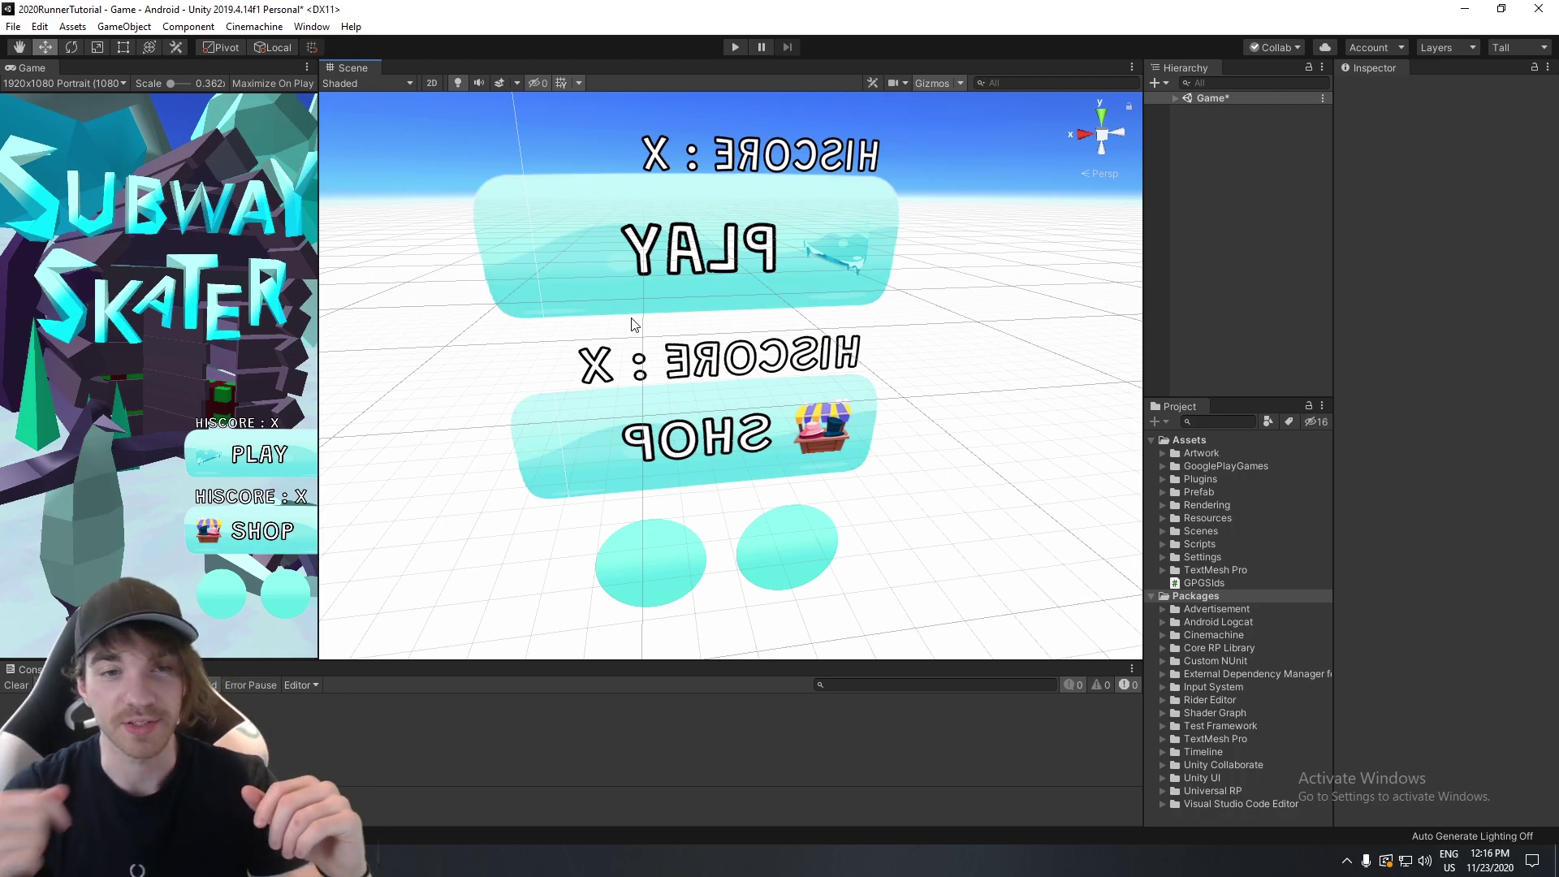
pyautogui.scroll(-3, 771, 340)
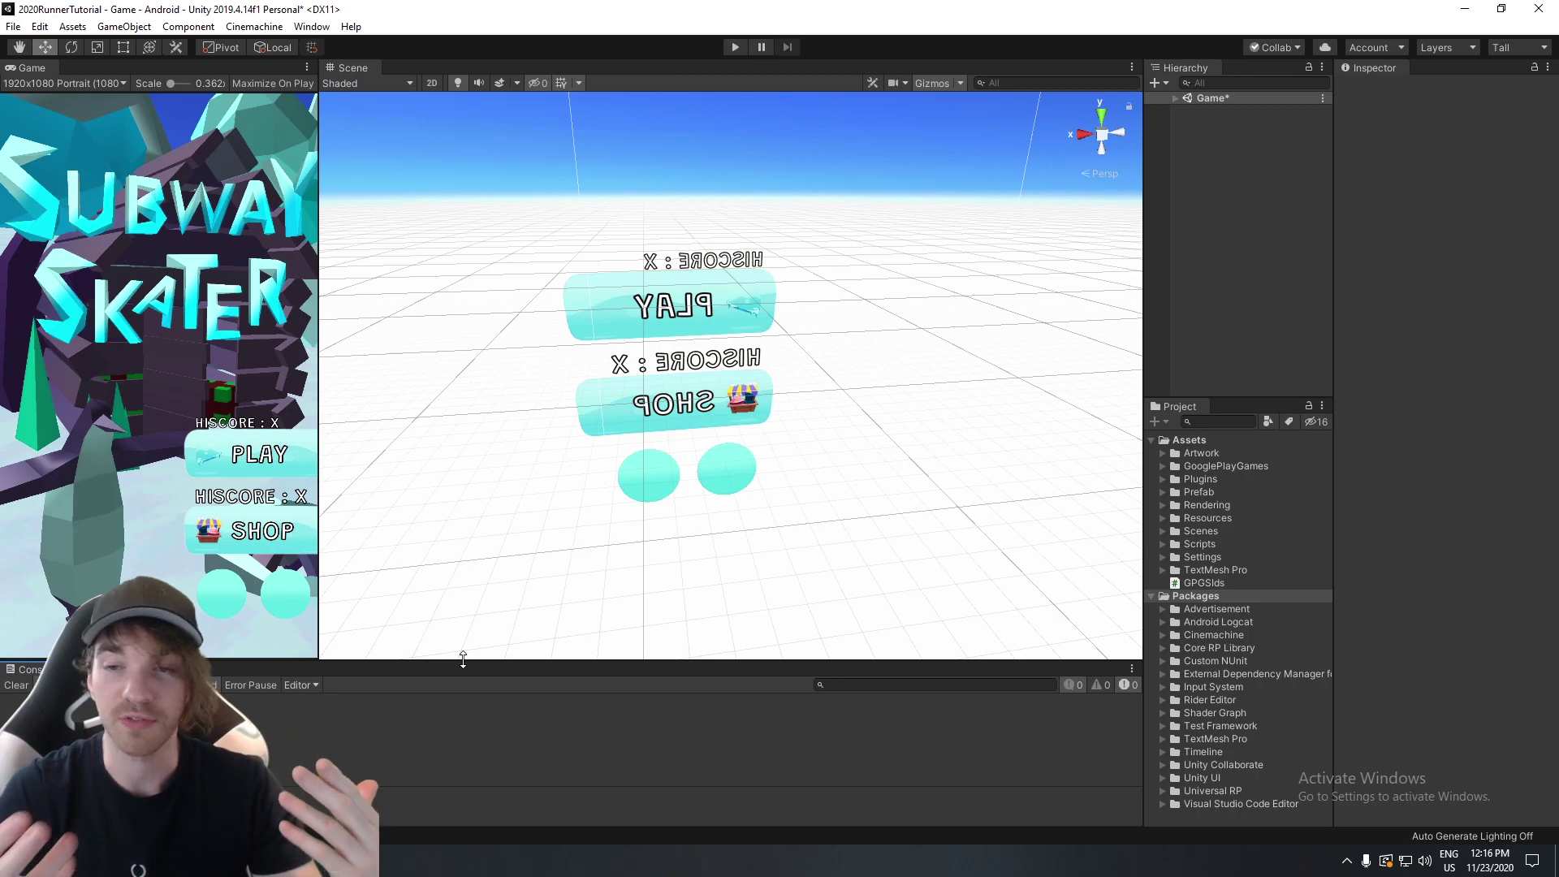
# Reveal the GooglePlayGames assets folder in File Explorer and open it.
pyautogui.rightClick(1230, 469)
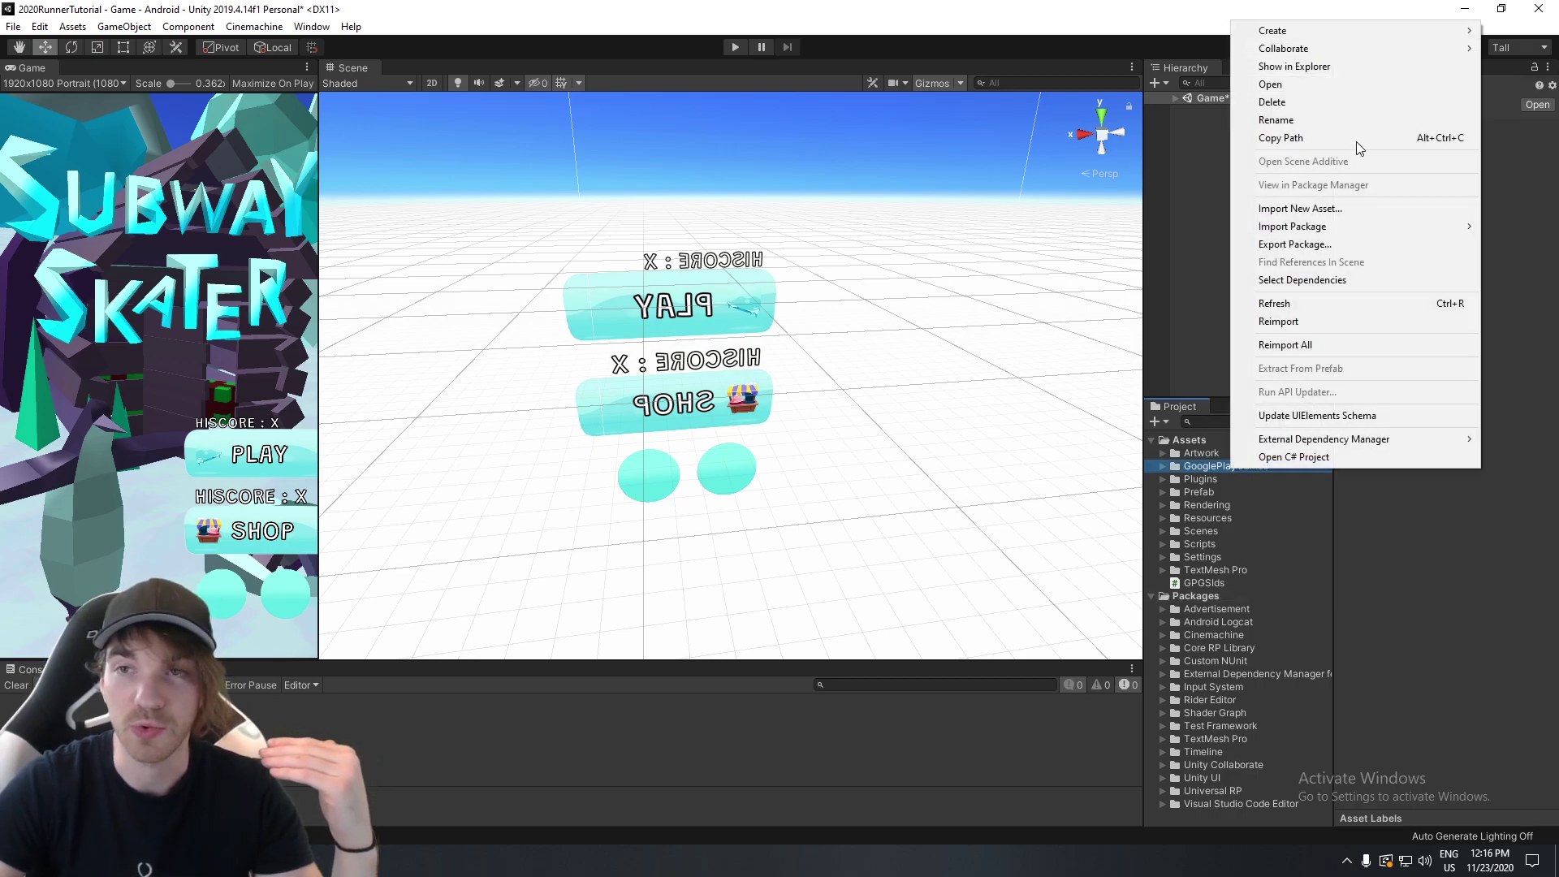
pyautogui.click(1311, 66)
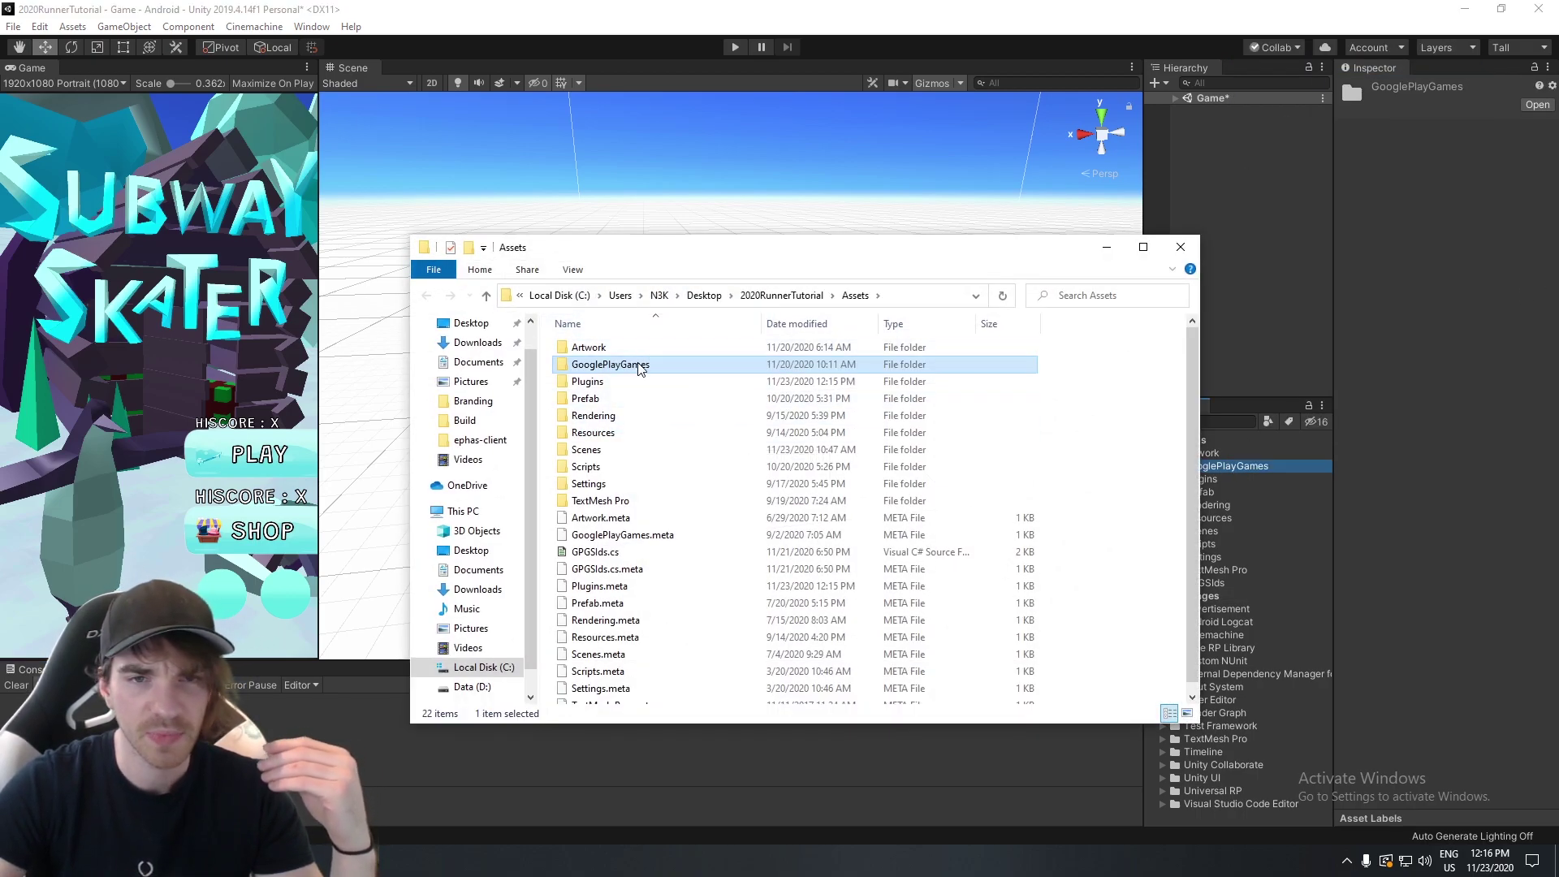
pyautogui.doubleClick(614, 366)
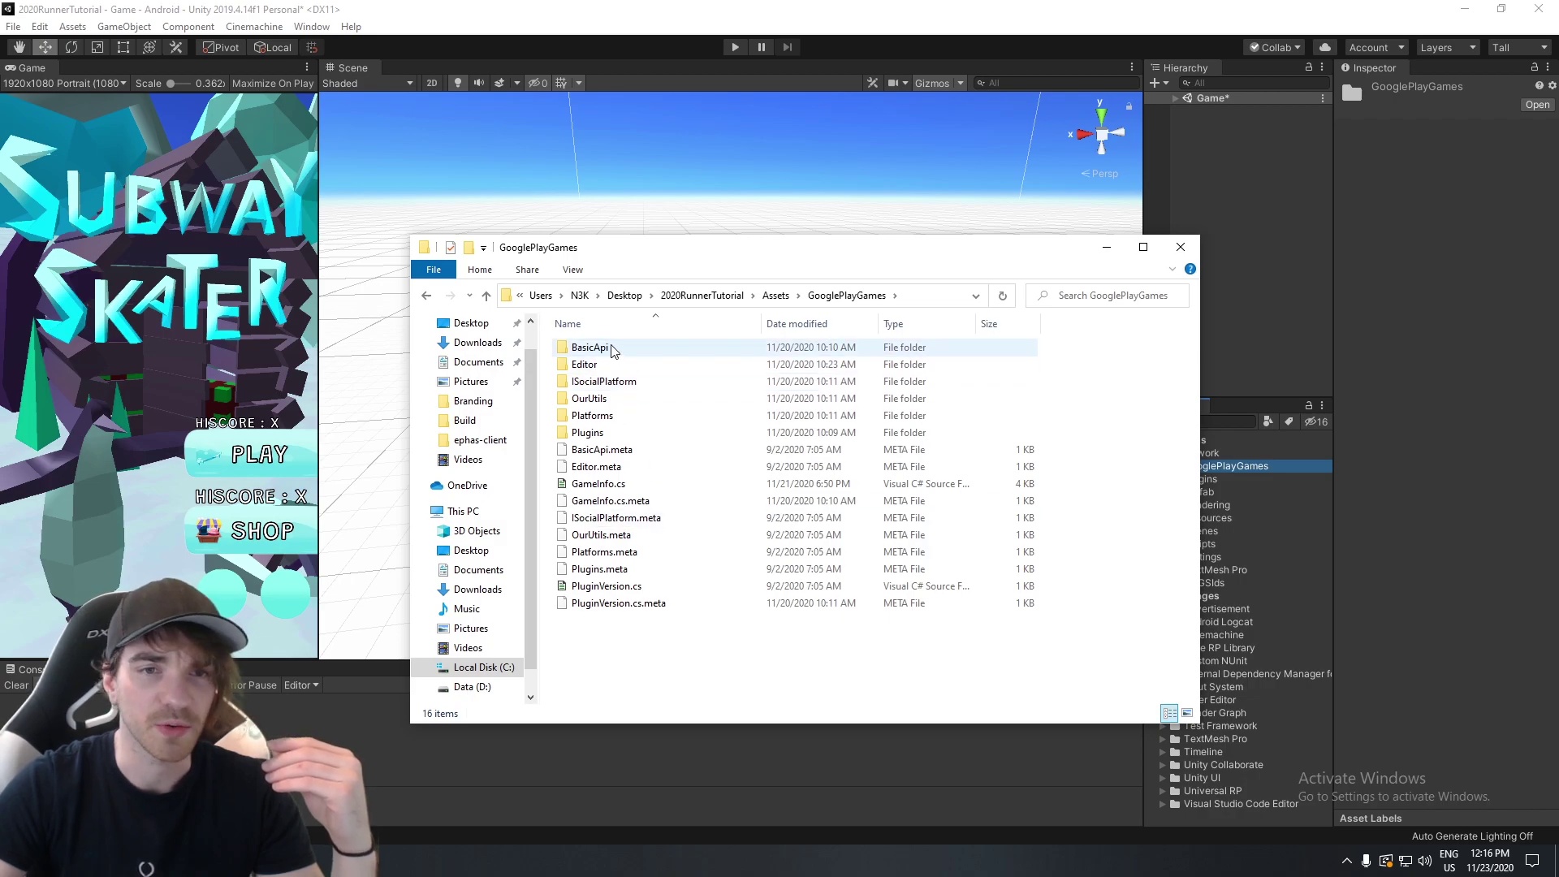
# Browse the BasicApi, SavedGame, Editor and OurUtils subfolders, selecting PlatformUtils.cs.meta.
pyautogui.doubleClick(590, 347)
pyautogui.scroll(-5, 646, 378)
pyautogui.scroll(5, 647, 381)
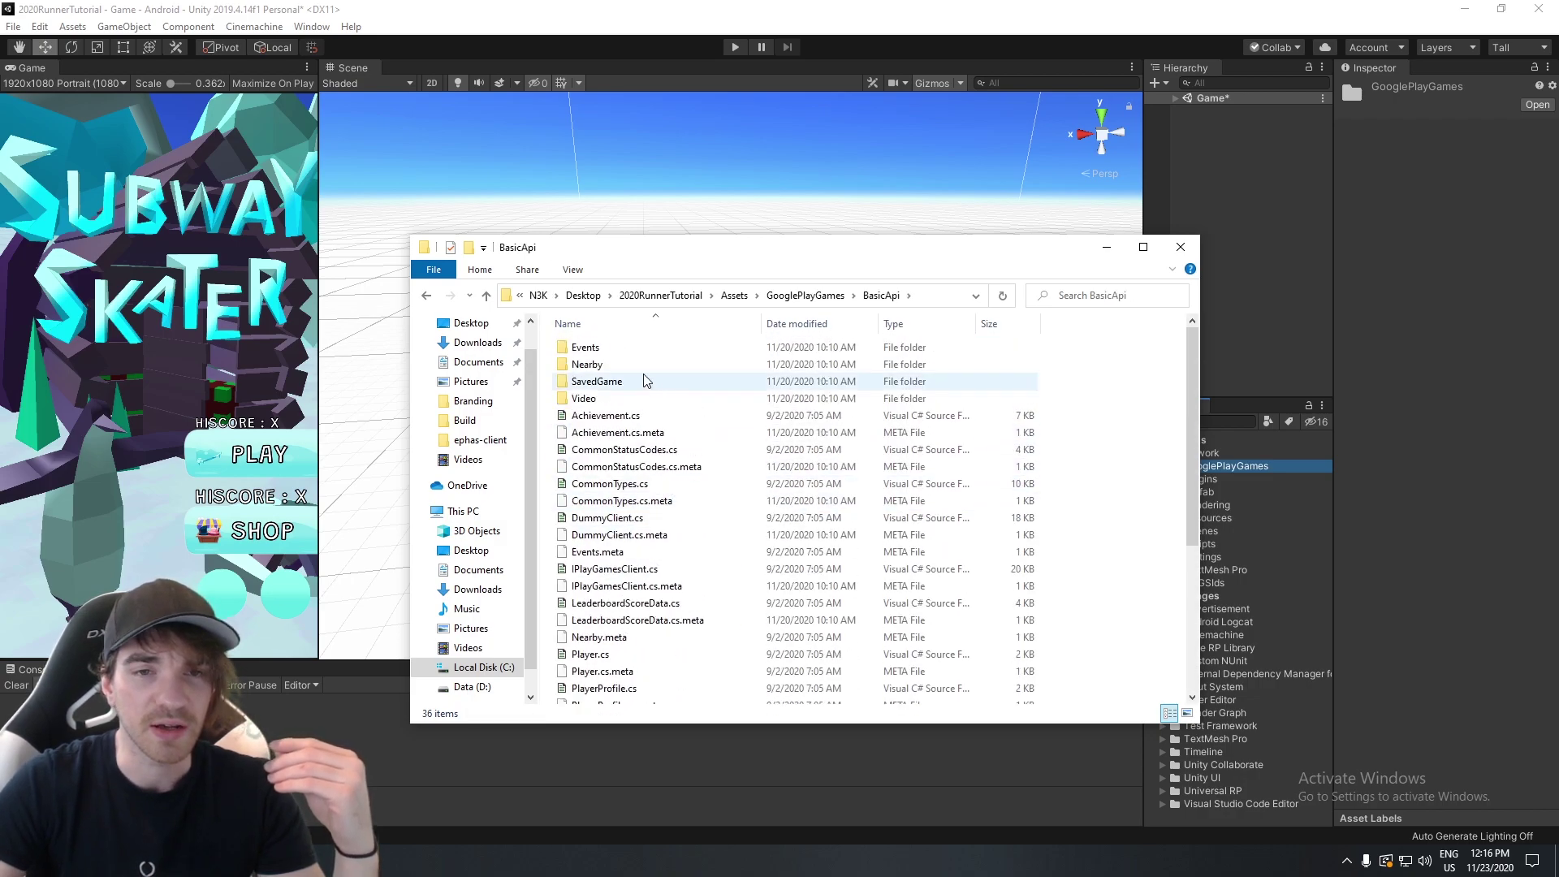
pyautogui.doubleClick(647, 381)
pyautogui.hotkey('alt', 'Up')
pyautogui.hotkey('alt', 'Up')
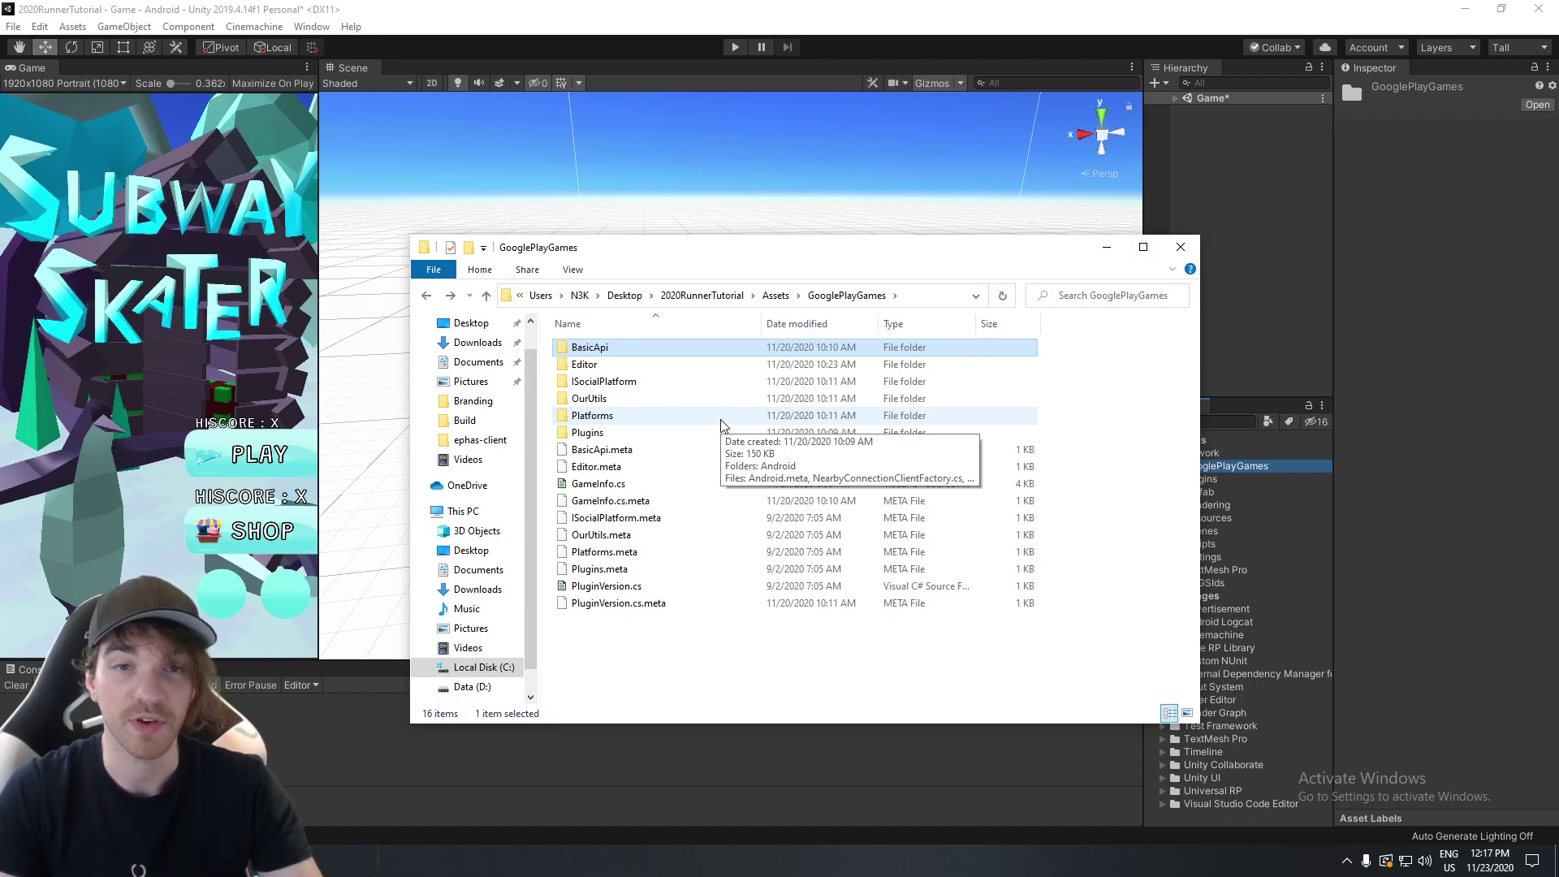
pyautogui.doubleClick(649, 365)
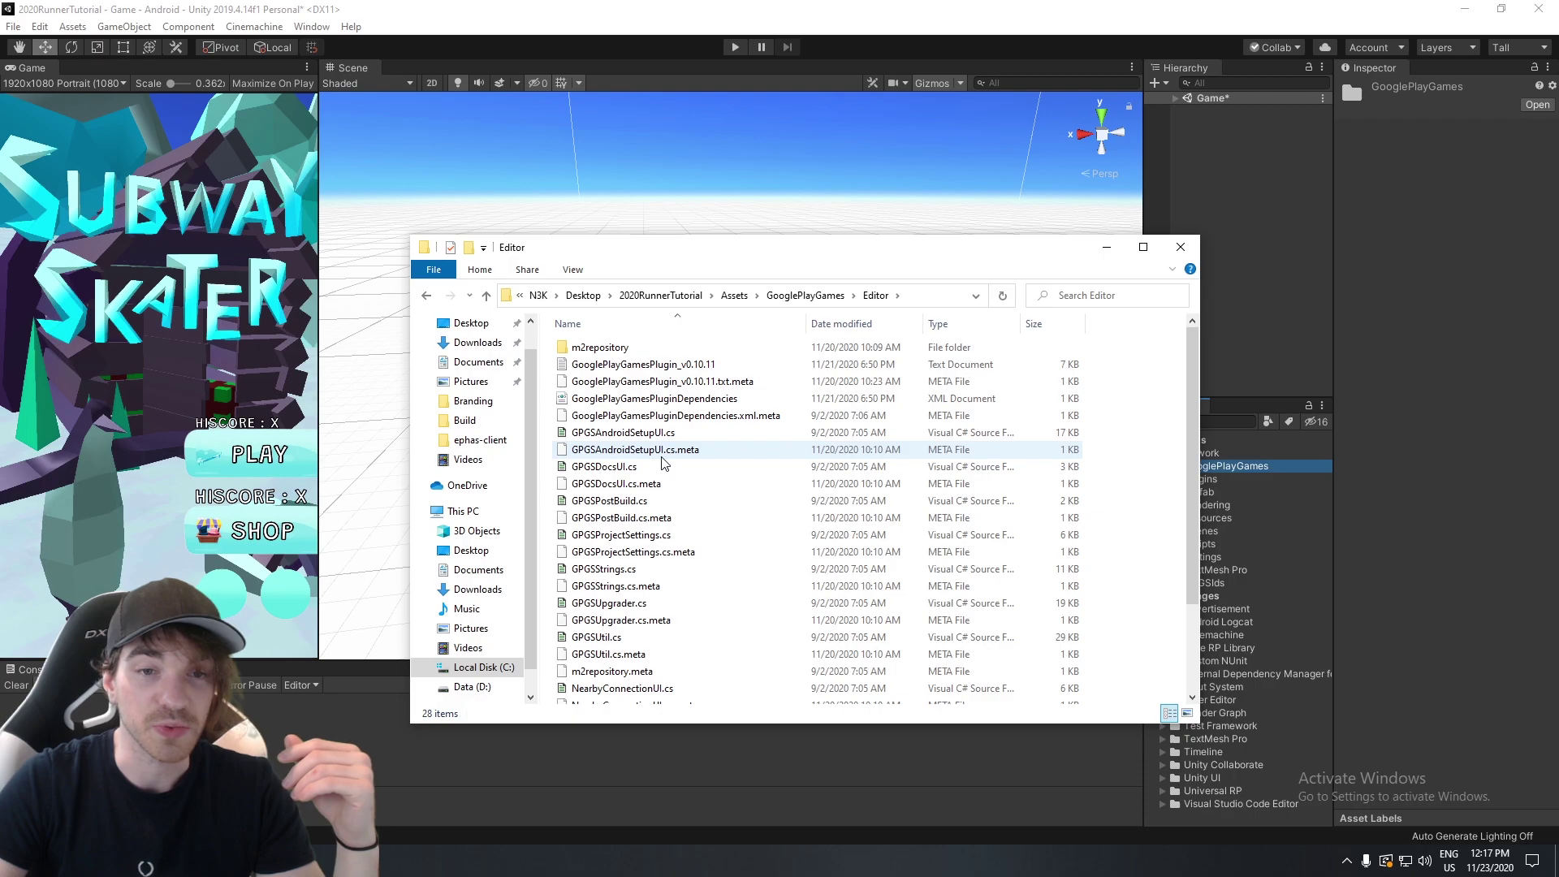
pyautogui.scroll(-3, 661, 461)
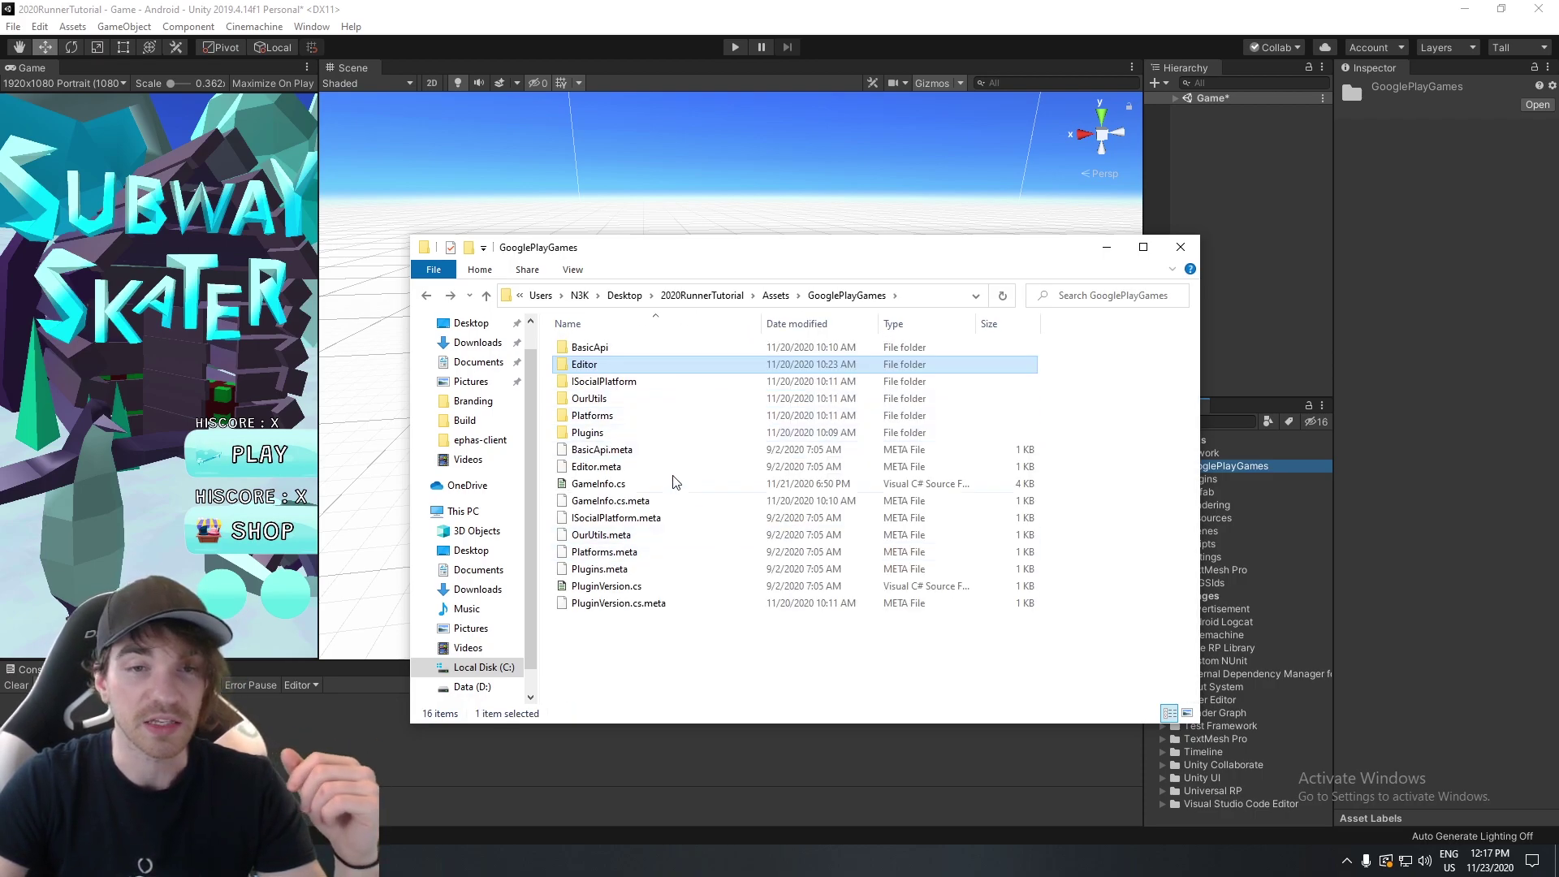
pyautogui.doubleClick(626, 406)
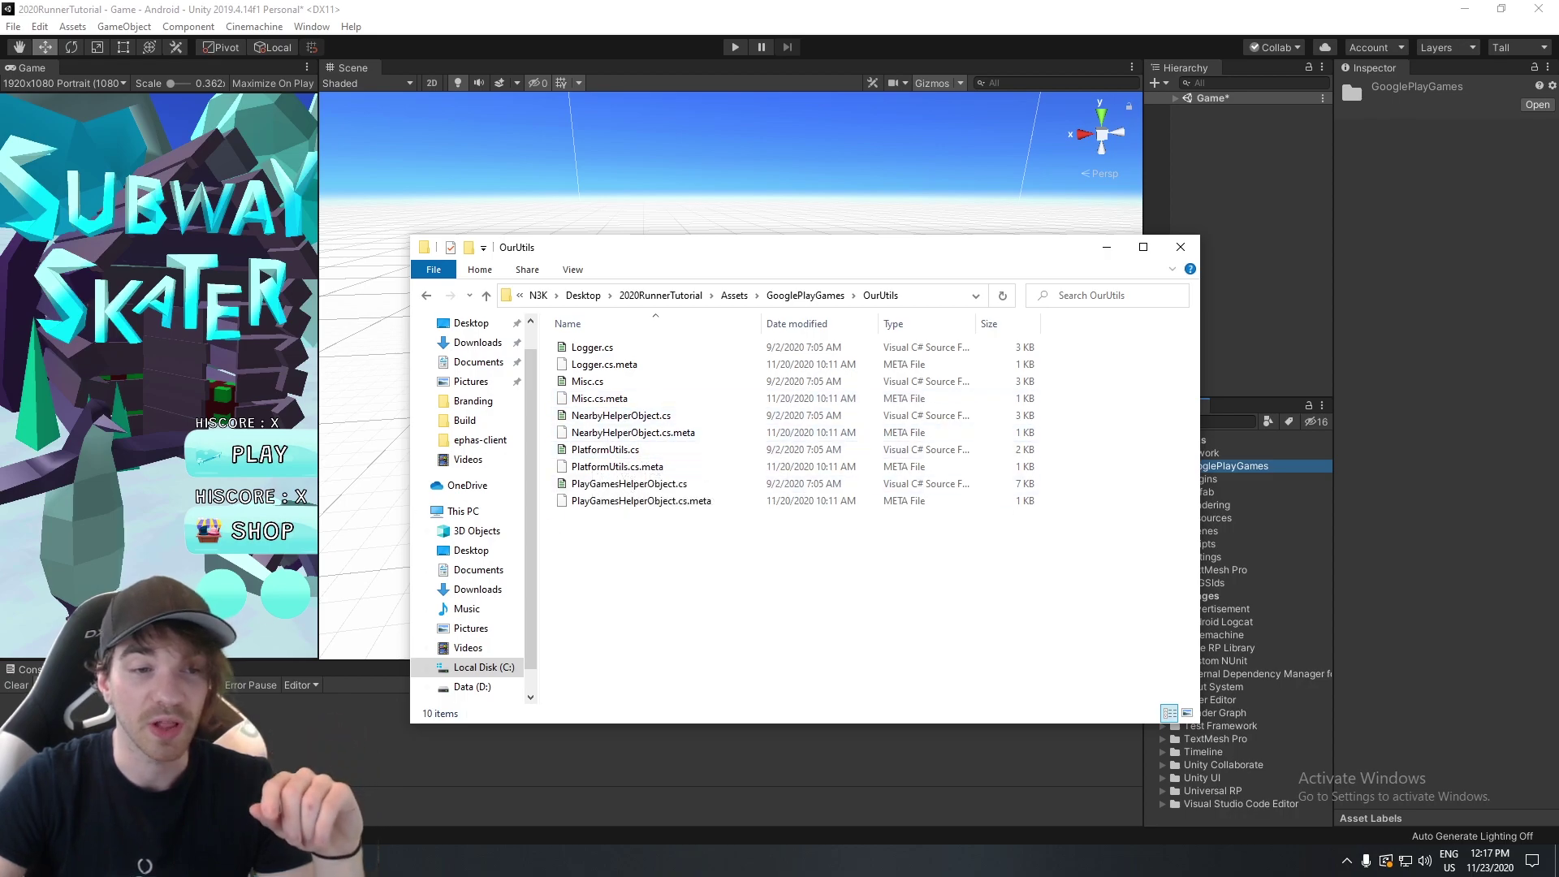
pyautogui.click(643, 469)
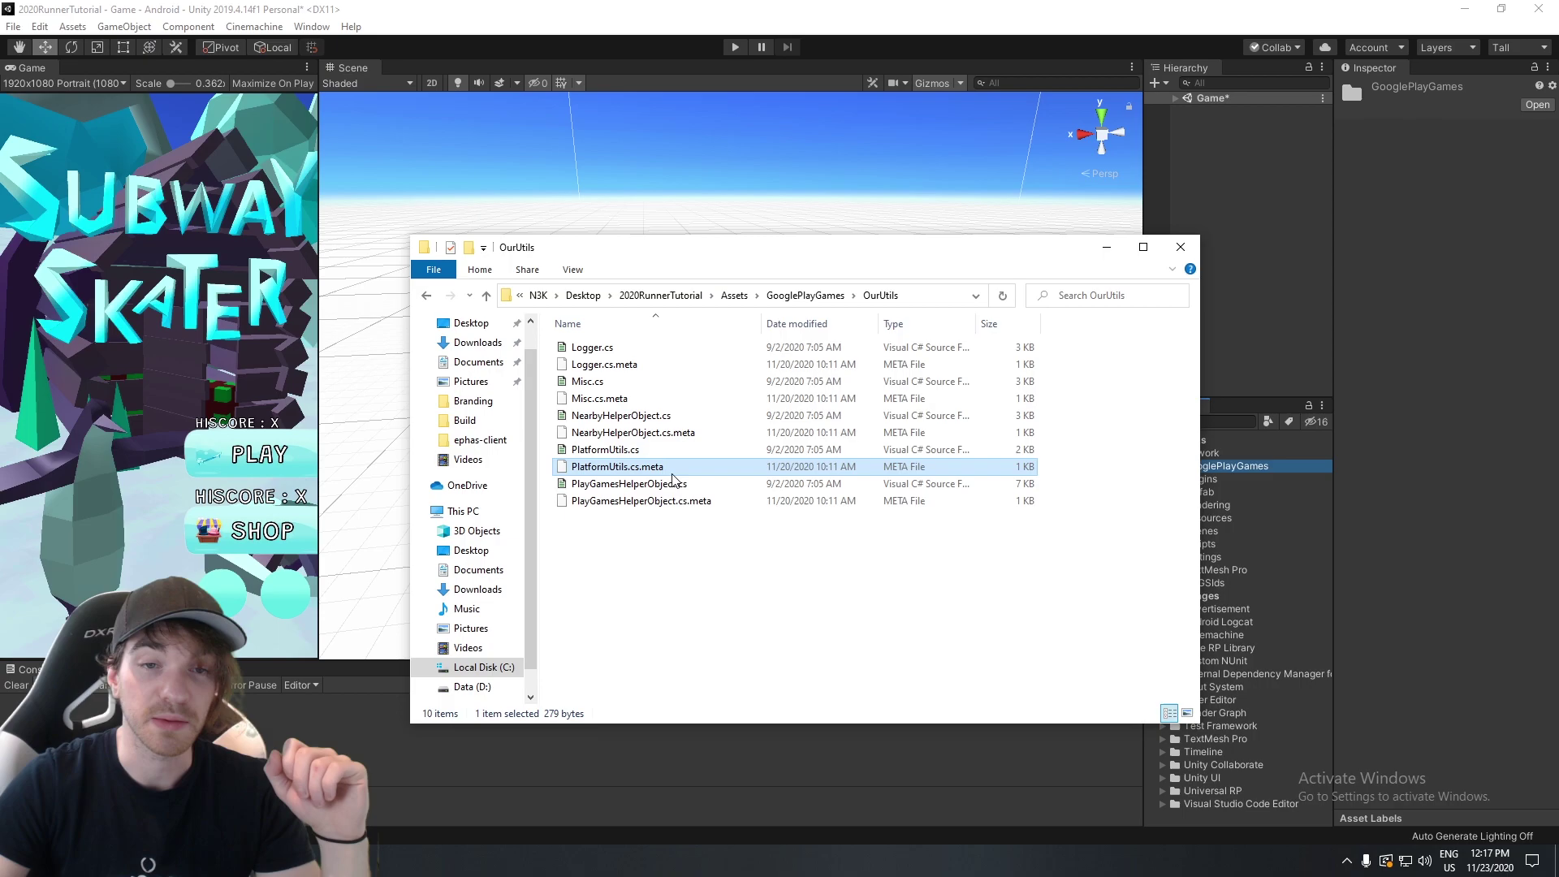
# Keep Minimum API Level at Android 10.0 (API level 29) under Other Settings, then close Project Settings.
pyautogui.click(1180, 247)
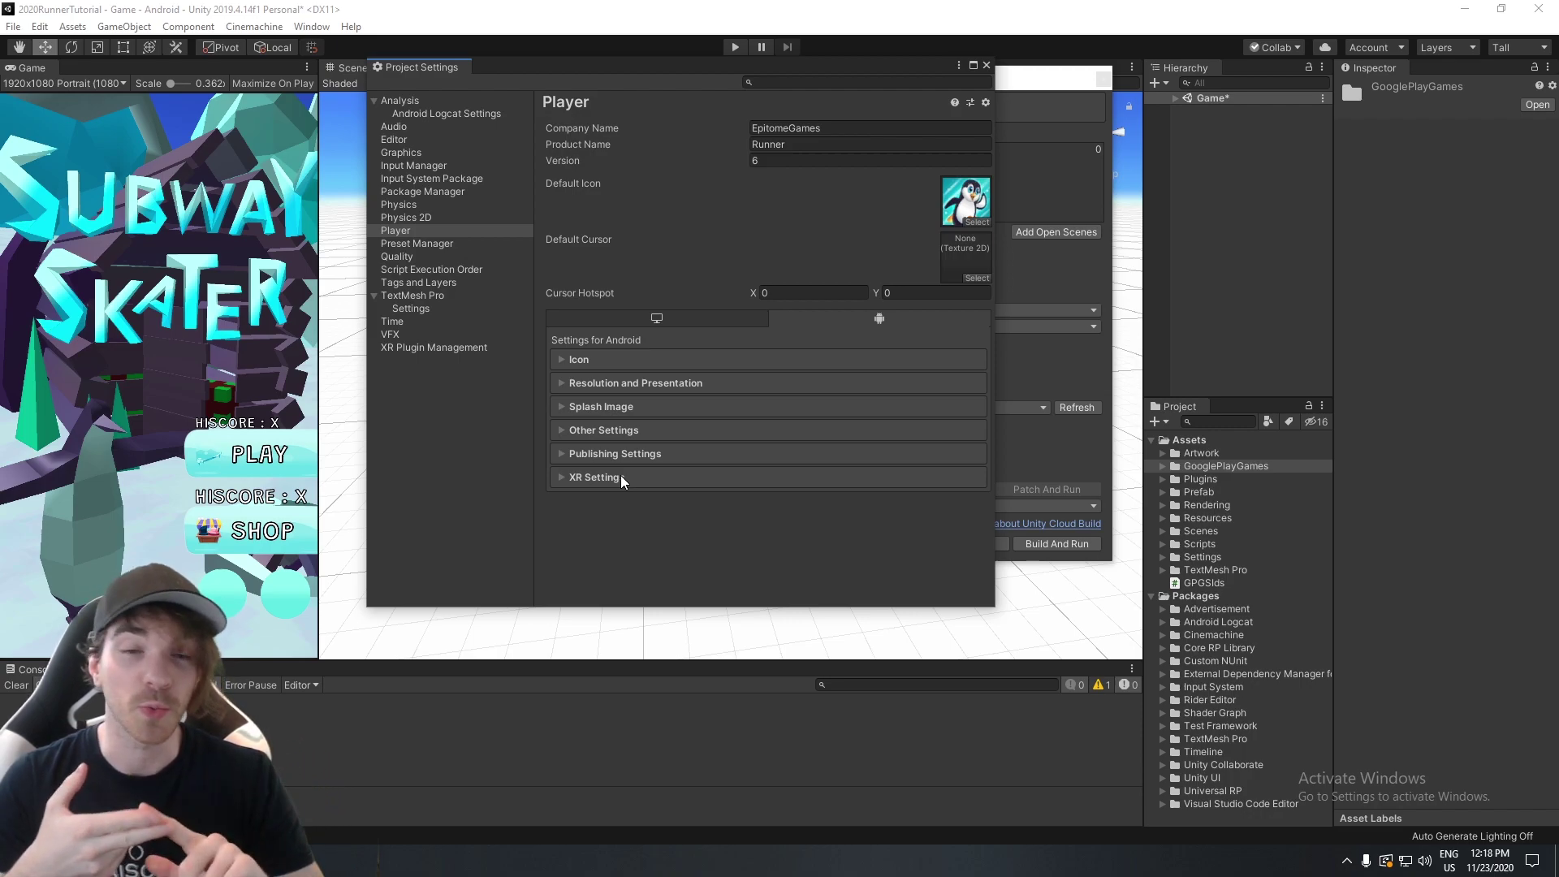
pyautogui.click(604, 430)
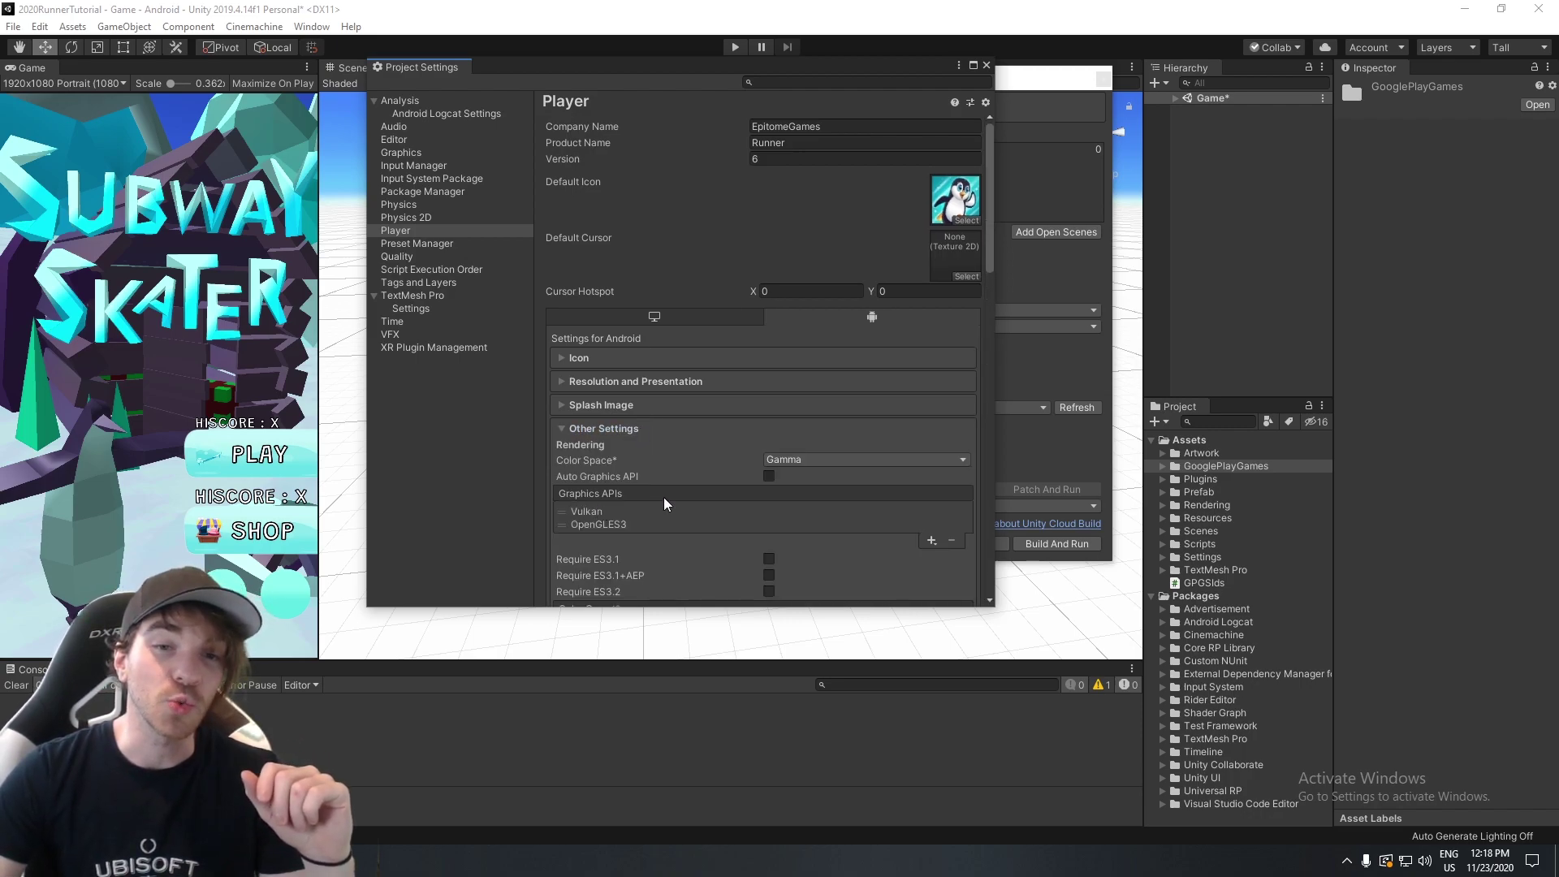
pyautogui.scroll(-10, 696, 479)
pyautogui.scroll(-3, 896, 407)
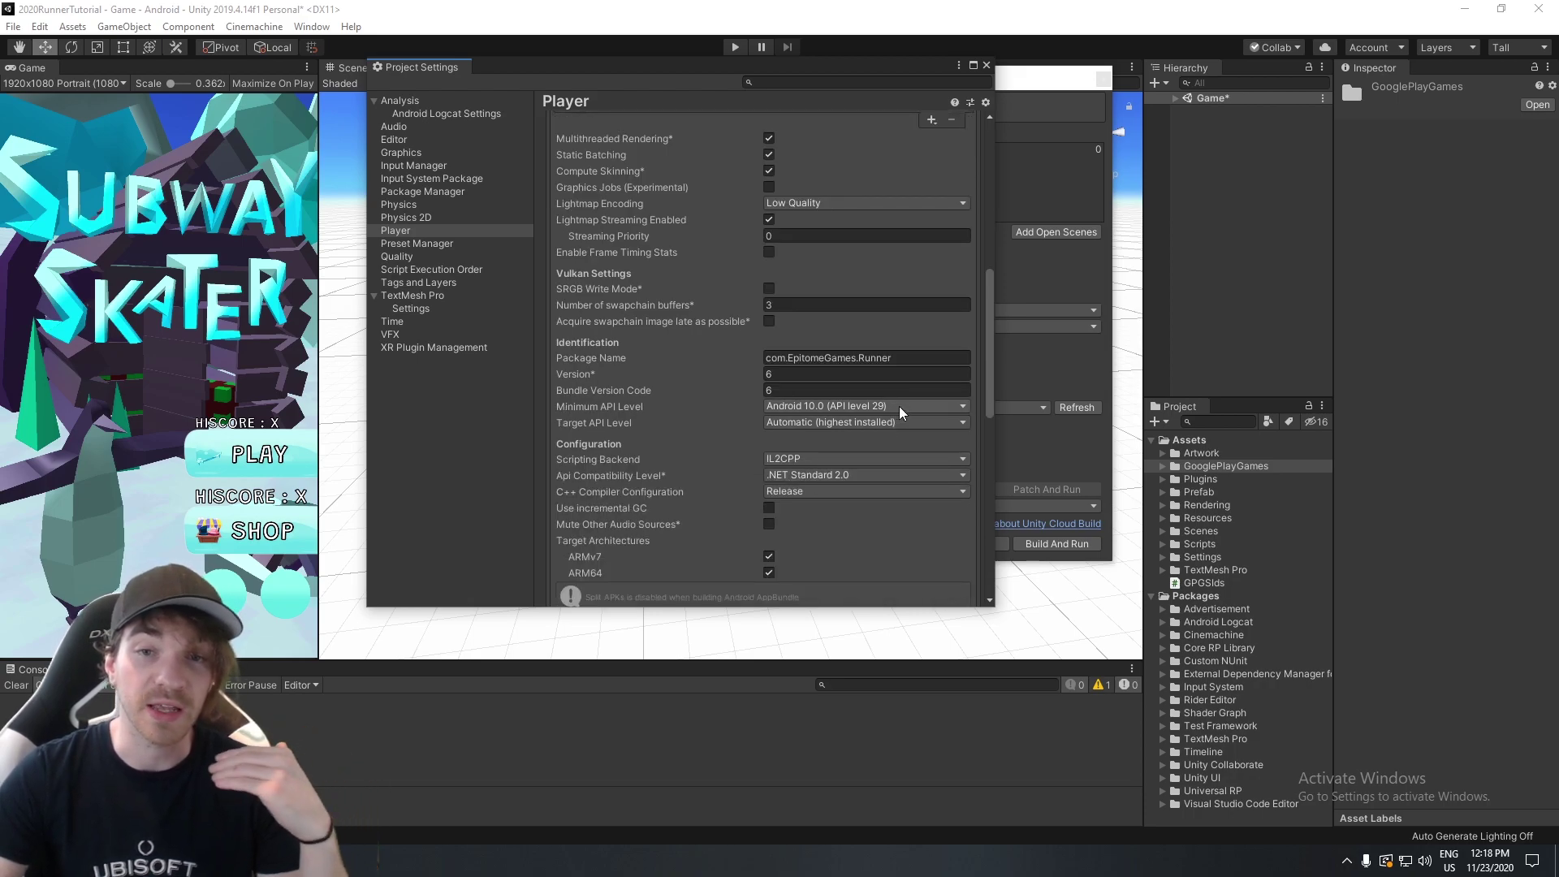
pyautogui.click(898, 406)
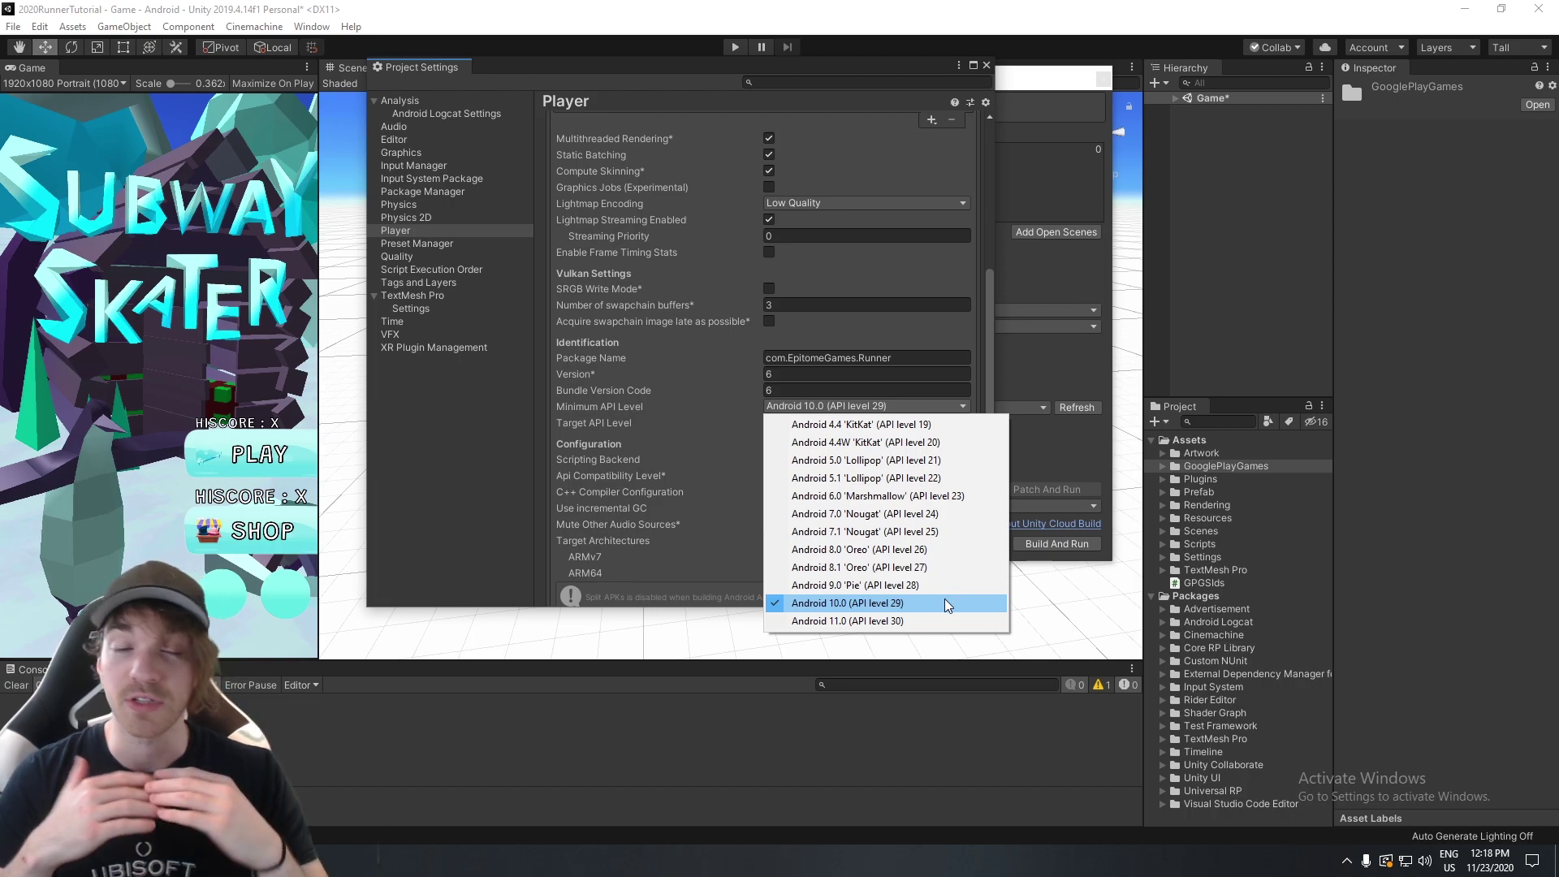
pyautogui.click(947, 605)
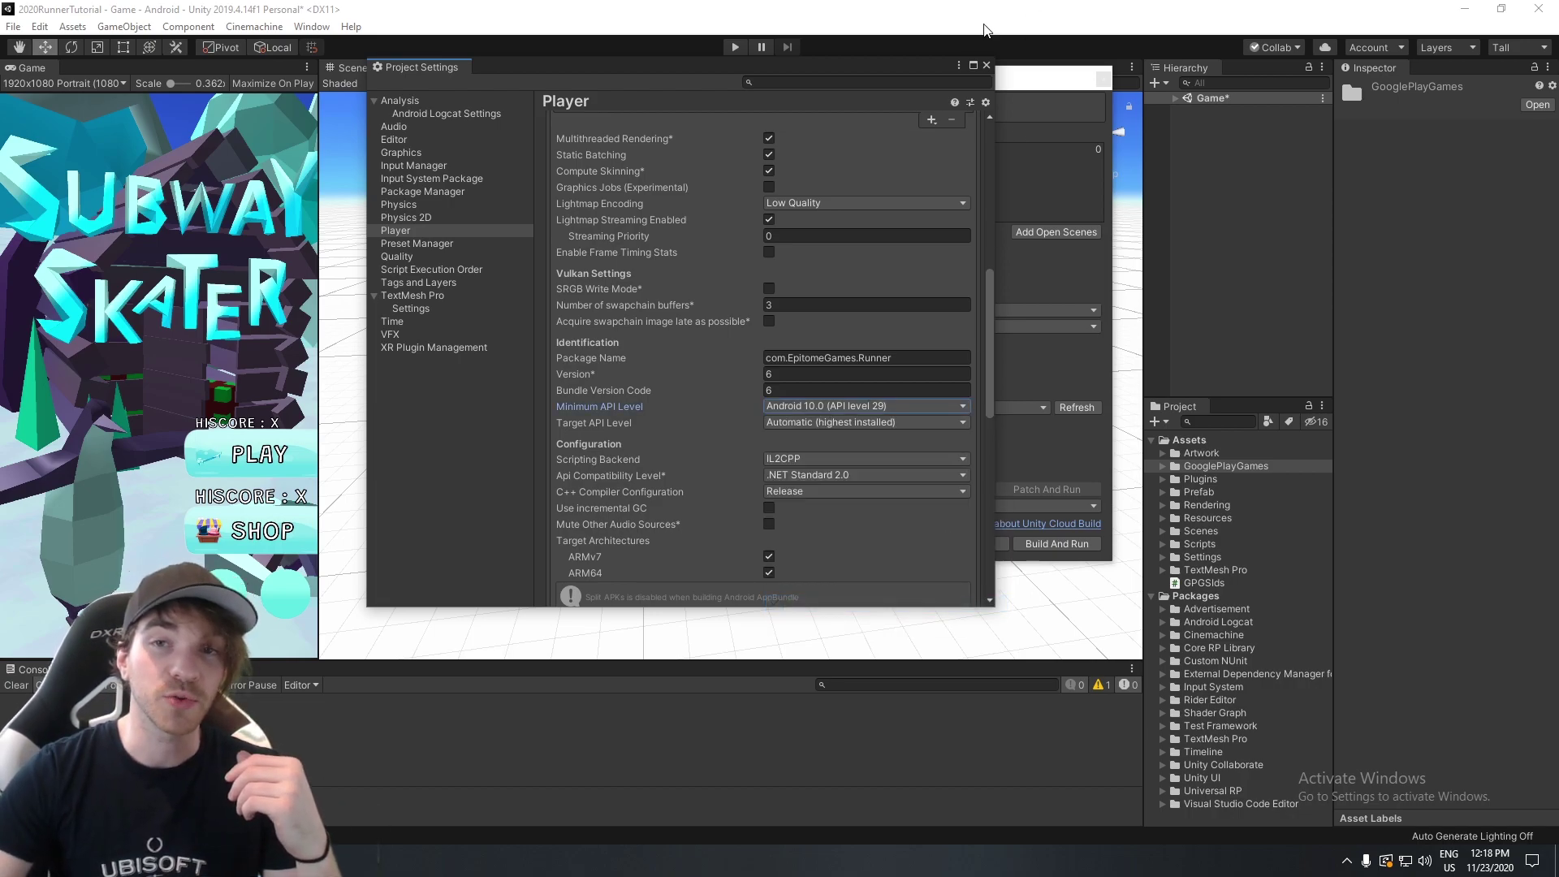
pyautogui.click(986, 65)
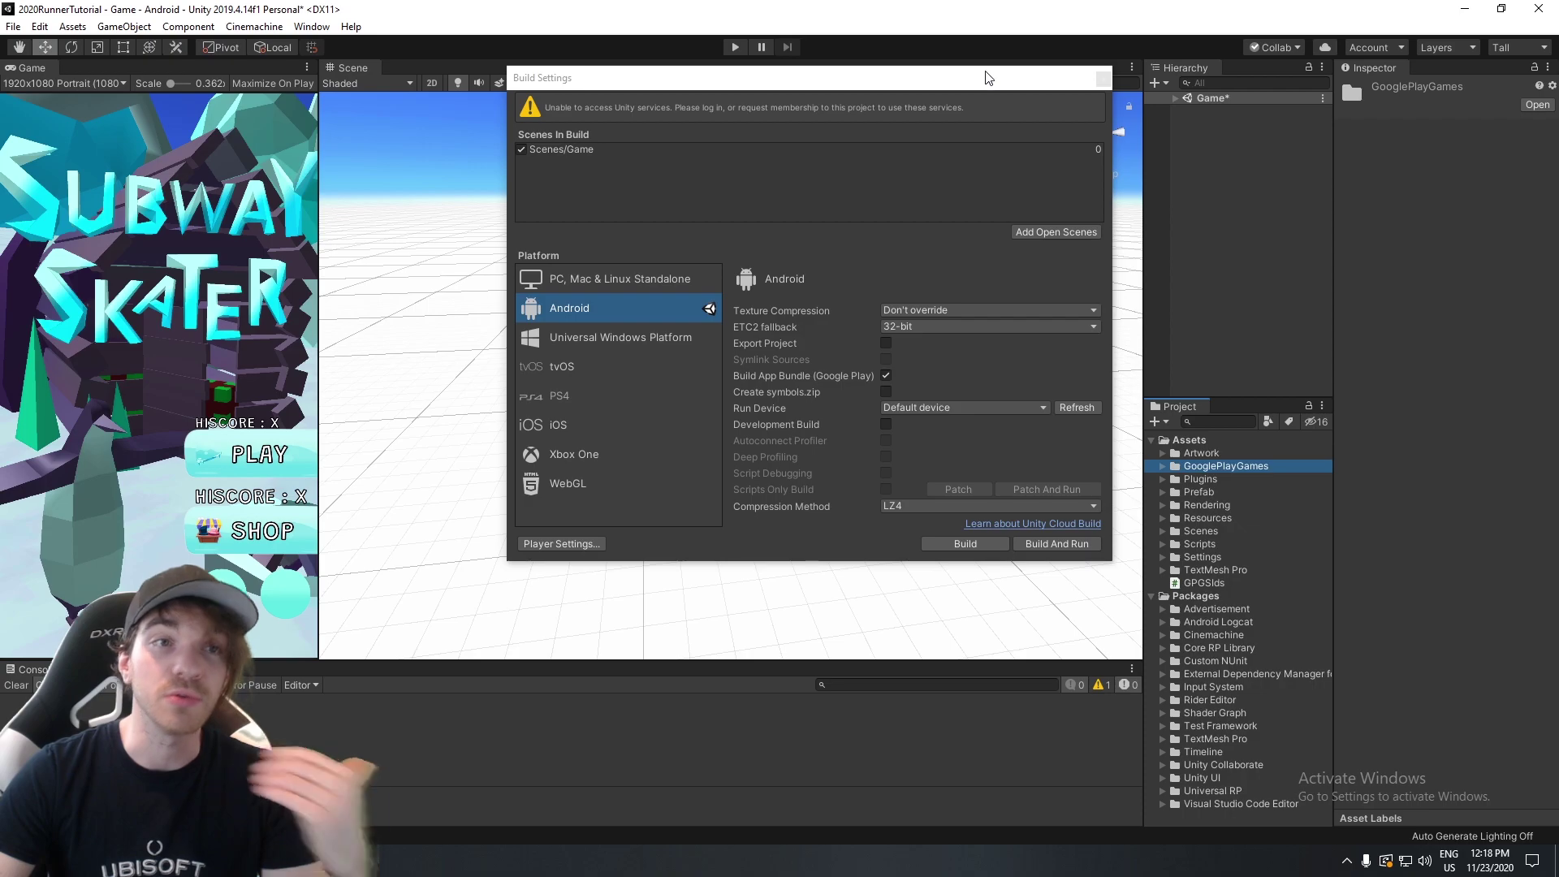
# Close the Build Settings window to return to the Subway Skater menu scene.
pyautogui.click(1103, 79)
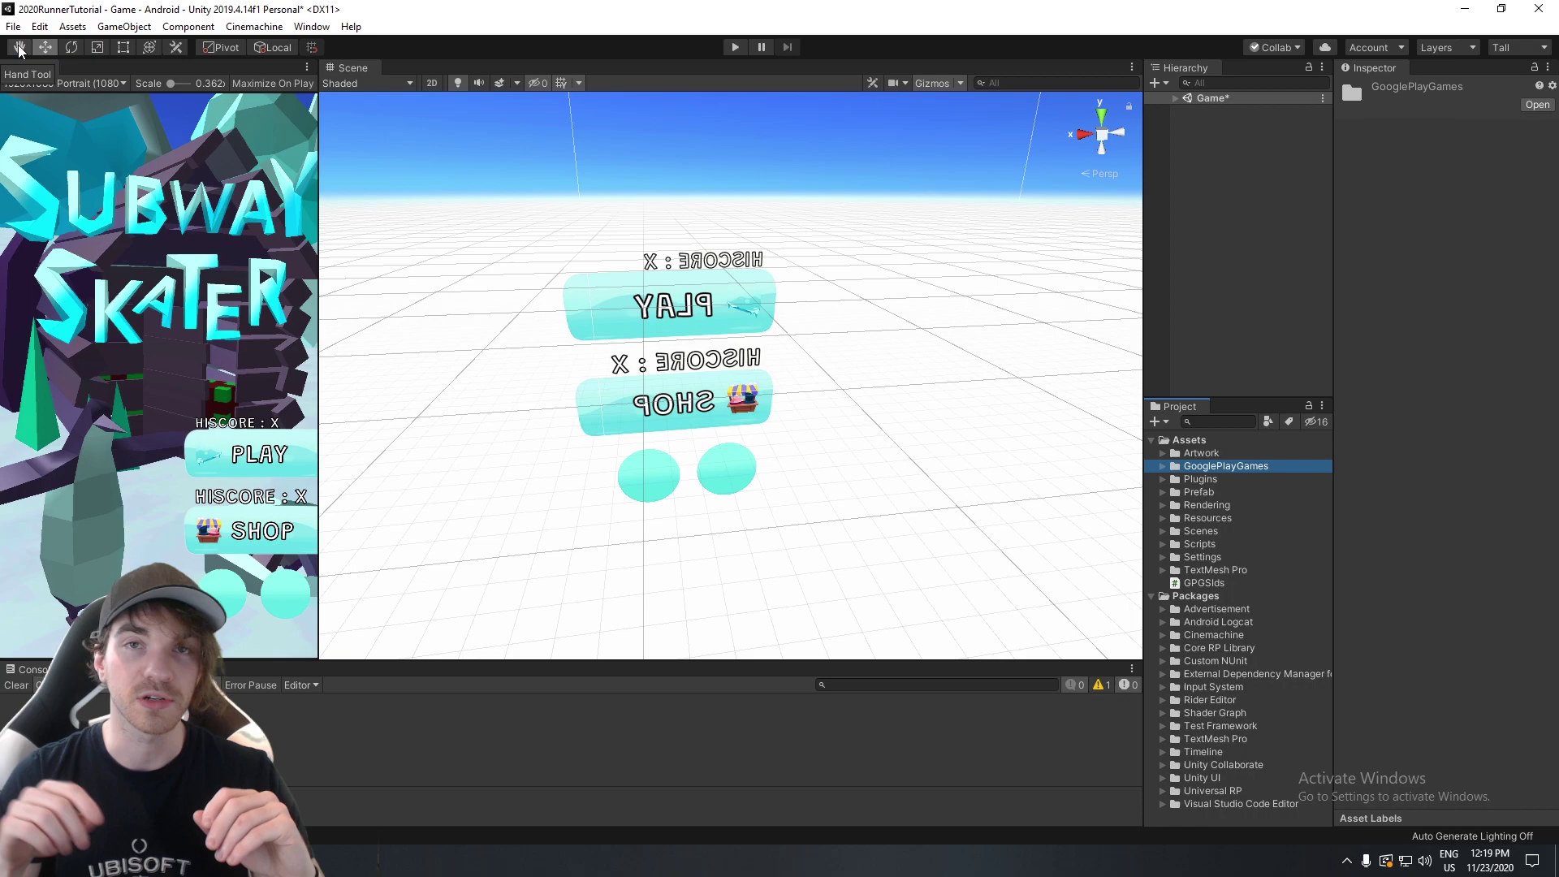
pyautogui.click(1201, 491)
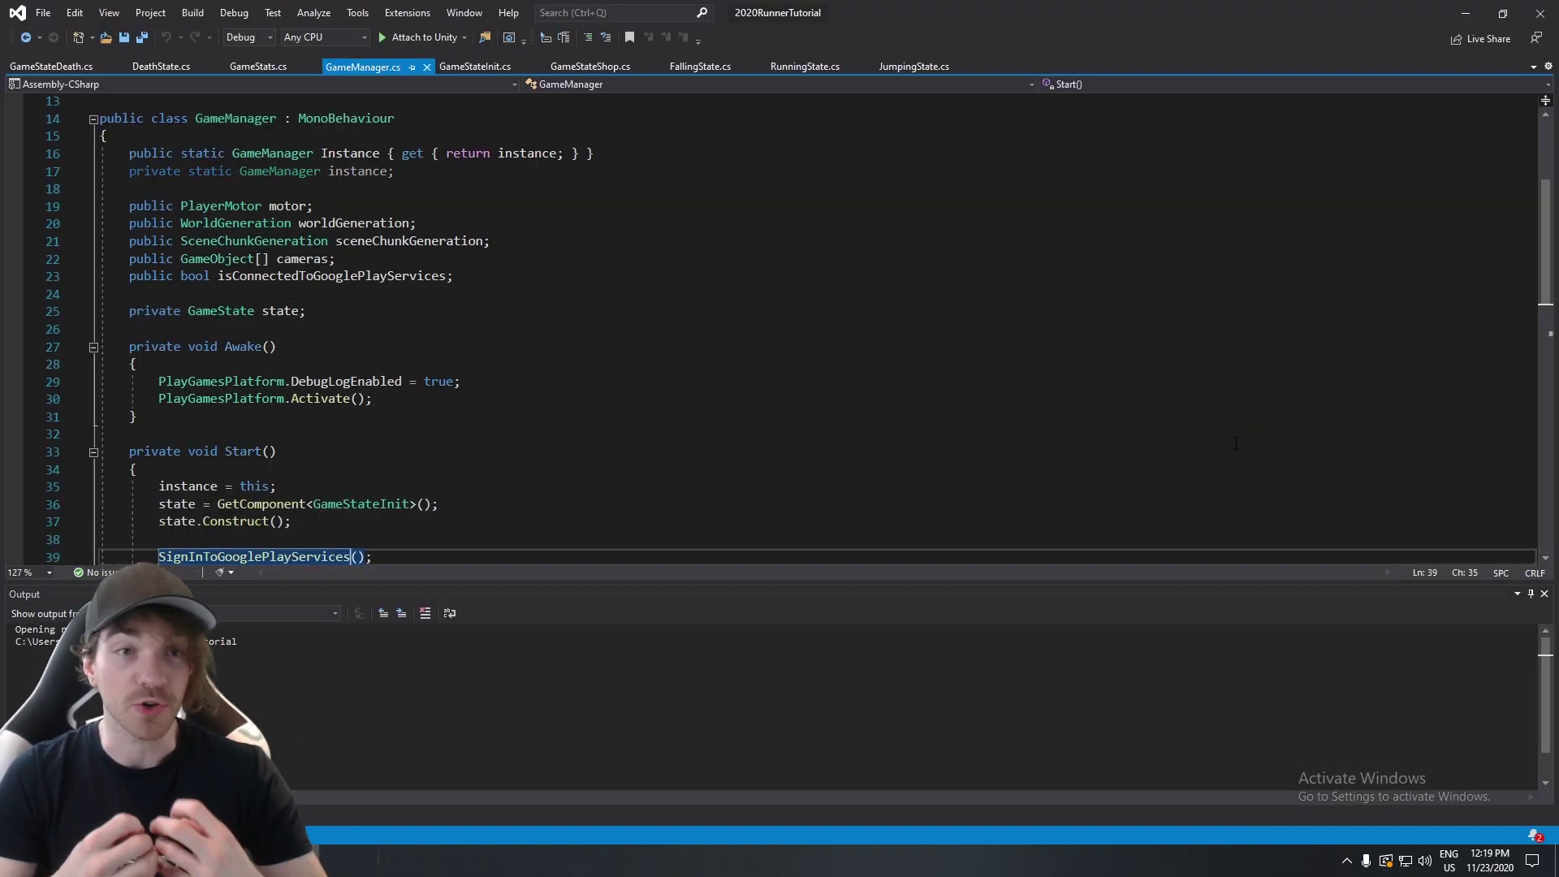
# Select the GooglePlayGames.BasicApi and SocialPlatforms using lines in GameManager.cs.
pyautogui.scroll(4, 493, 298)
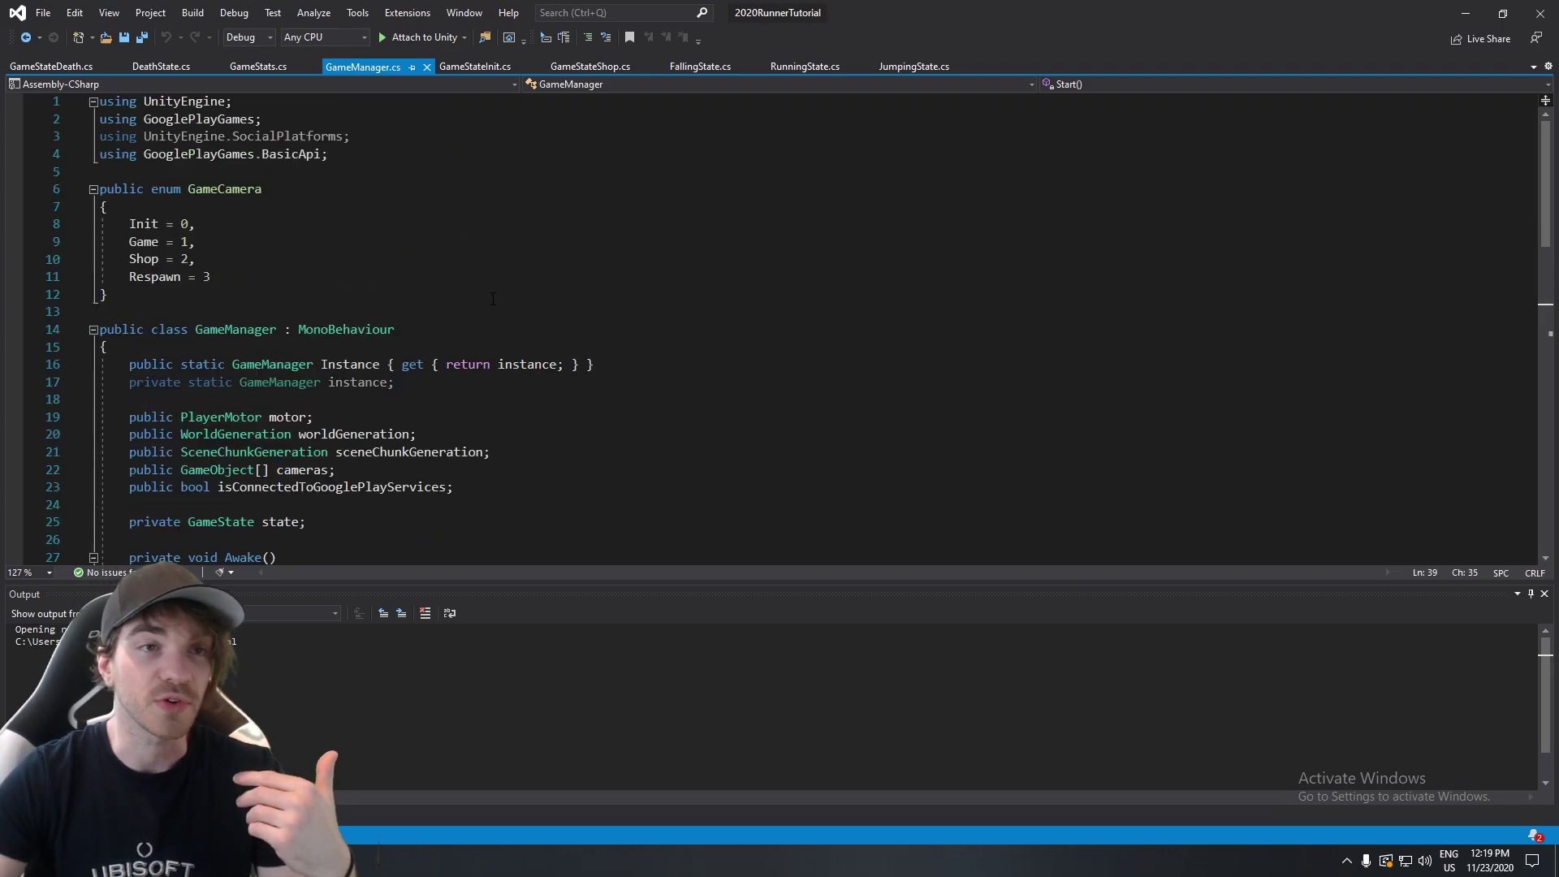
pyautogui.moveTo(331, 155); pyautogui.dragTo(104, 156)
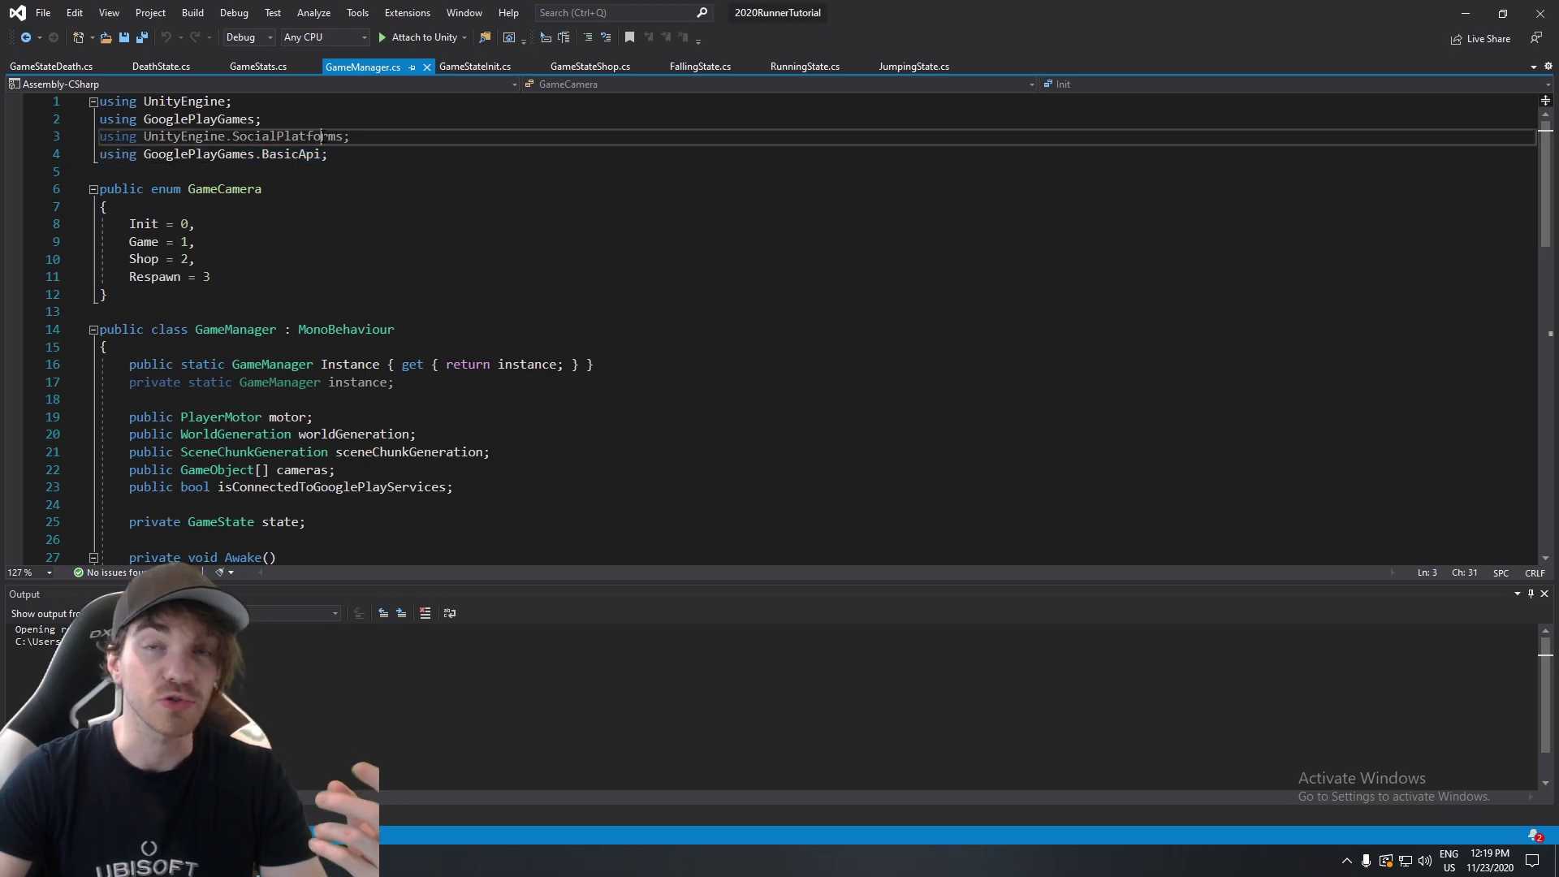
pyautogui.doubleClick(288, 136)
pyautogui.click(377, 156)
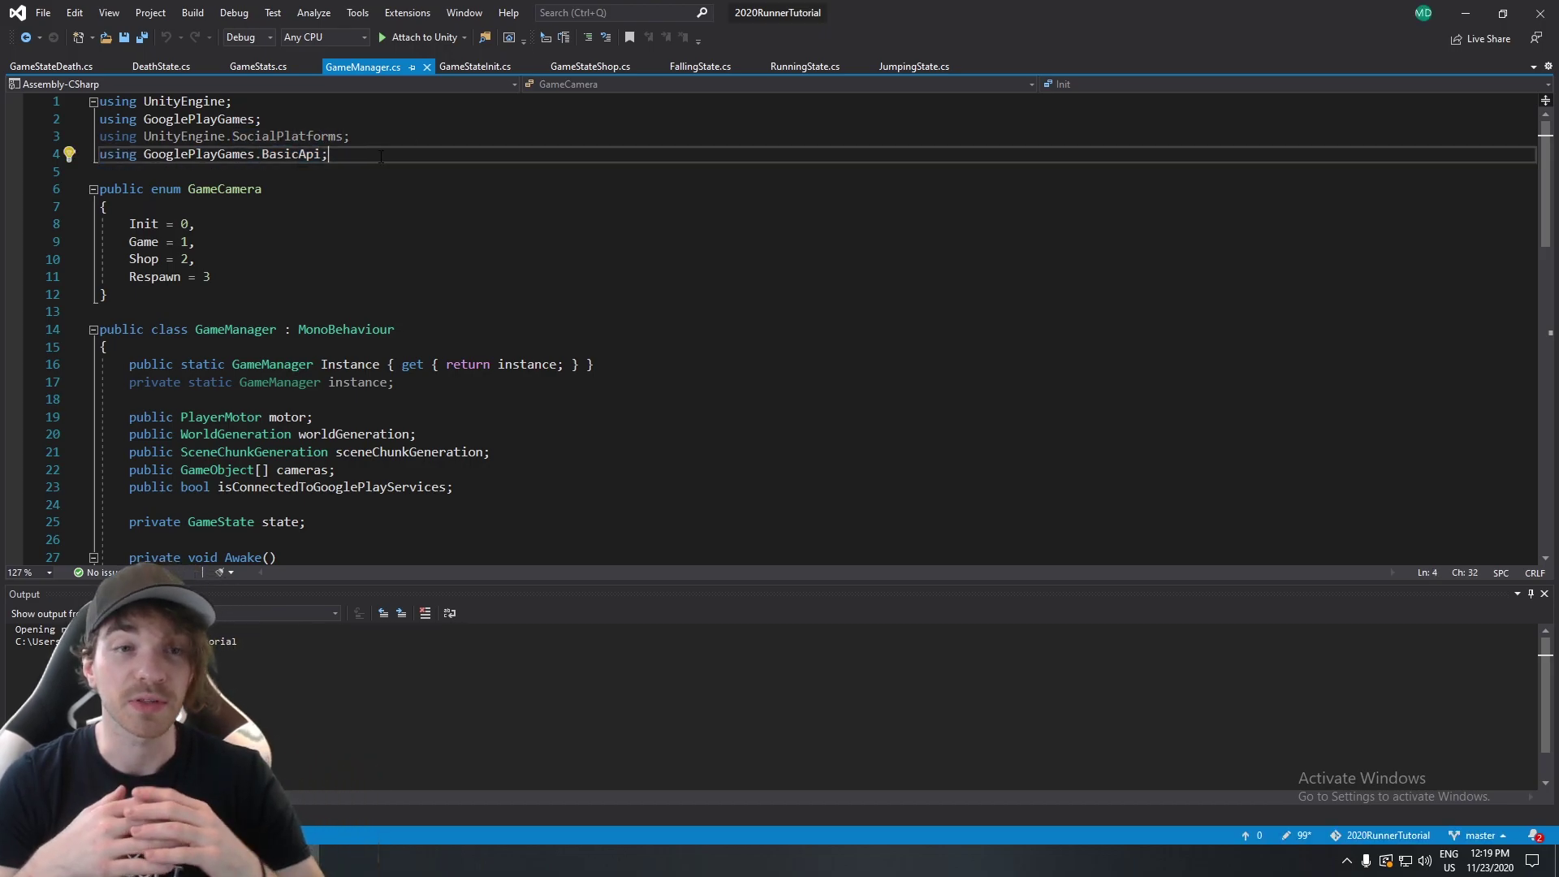
pyautogui.scroll(-5, 390, 324)
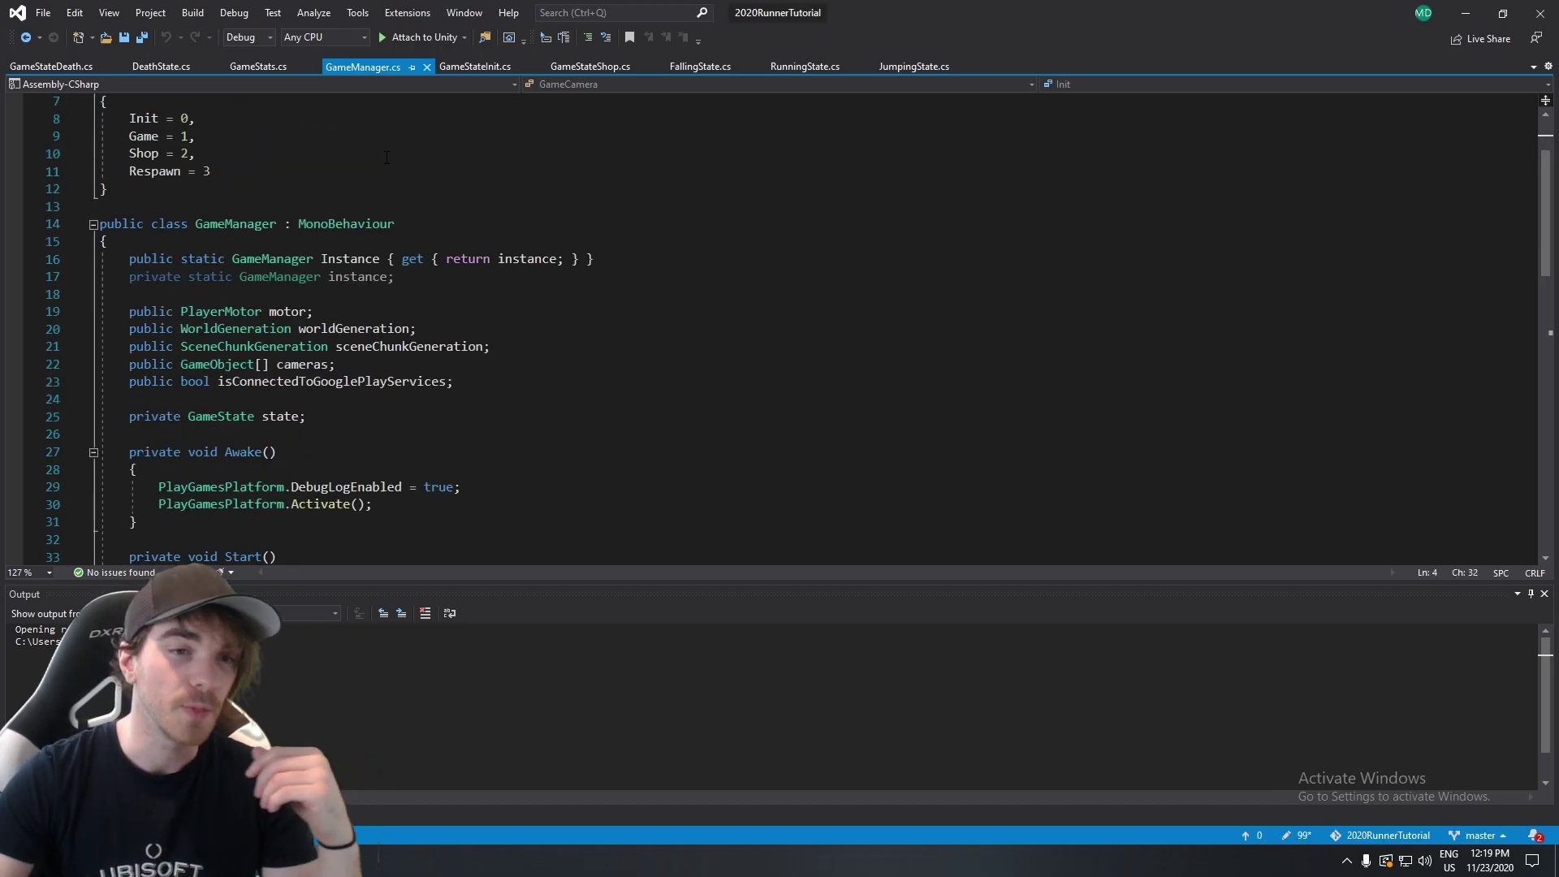
pyautogui.scroll(5, 281, 290)
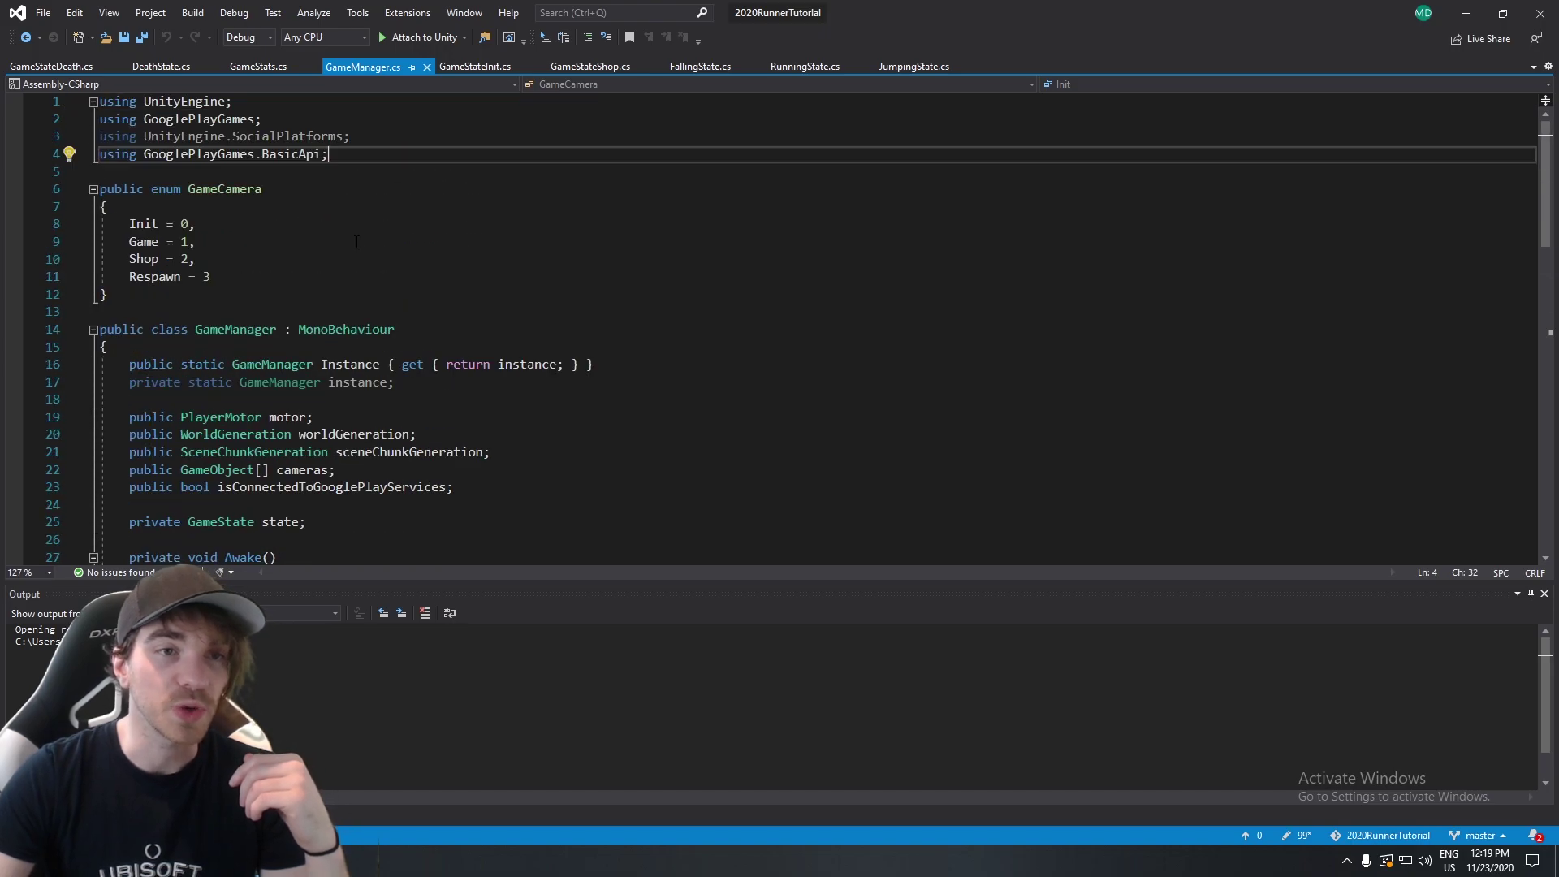
pyautogui.moveTo(328, 154); pyautogui.dragTo(97, 154)
pyautogui.hotkey('shift', 'Up')
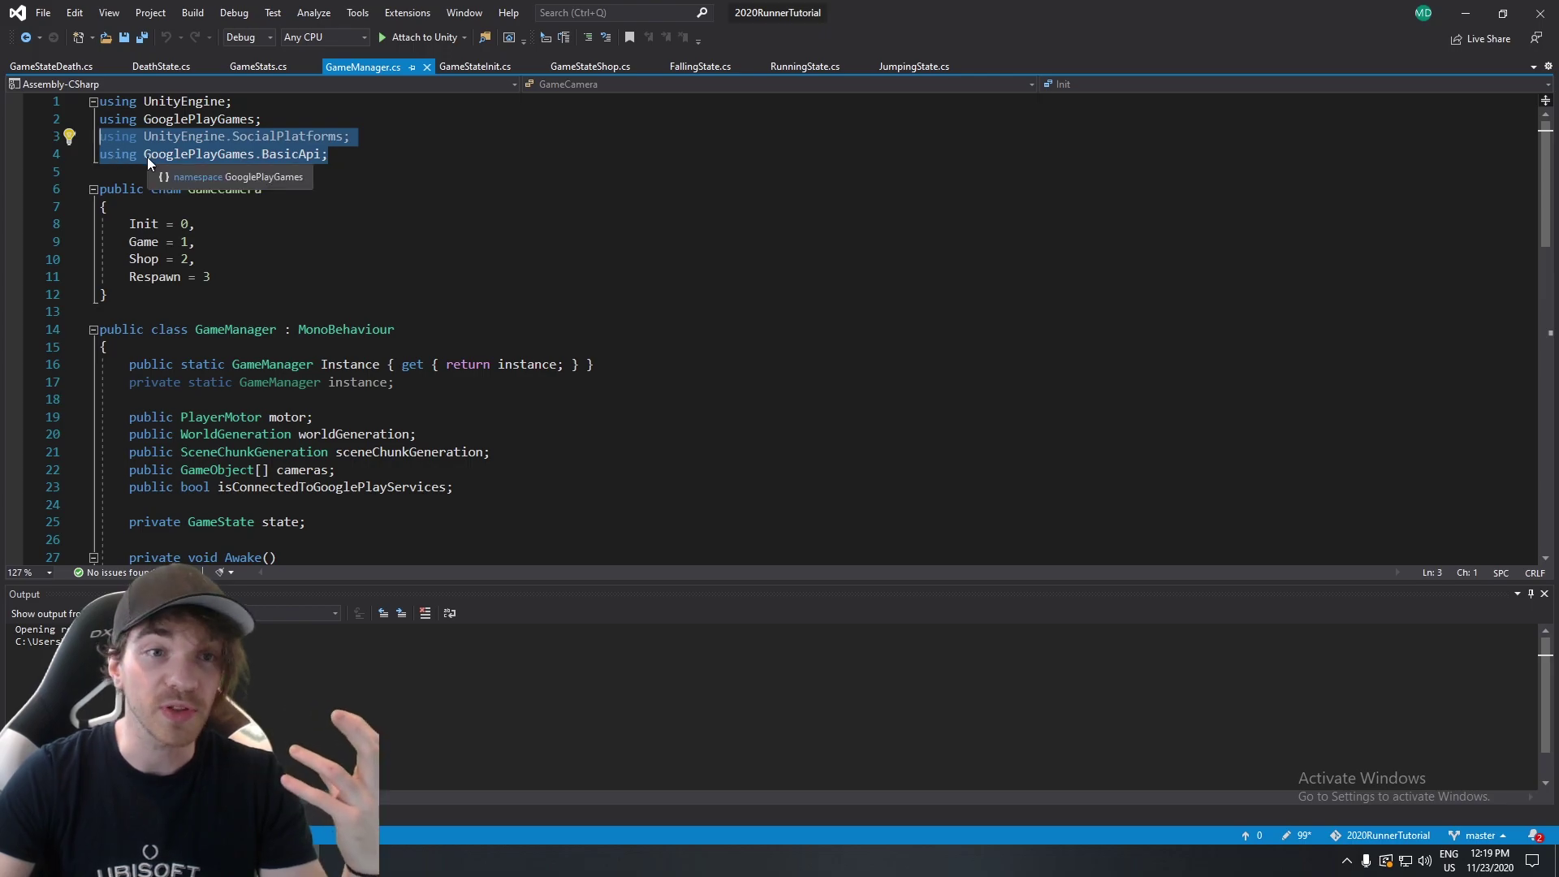
pyautogui.scroll(-5, 228, 357)
# Highlight the Awake() method and its PlayGamesPlatform.Activate() line.
pyautogui.doubleClick(219, 329)
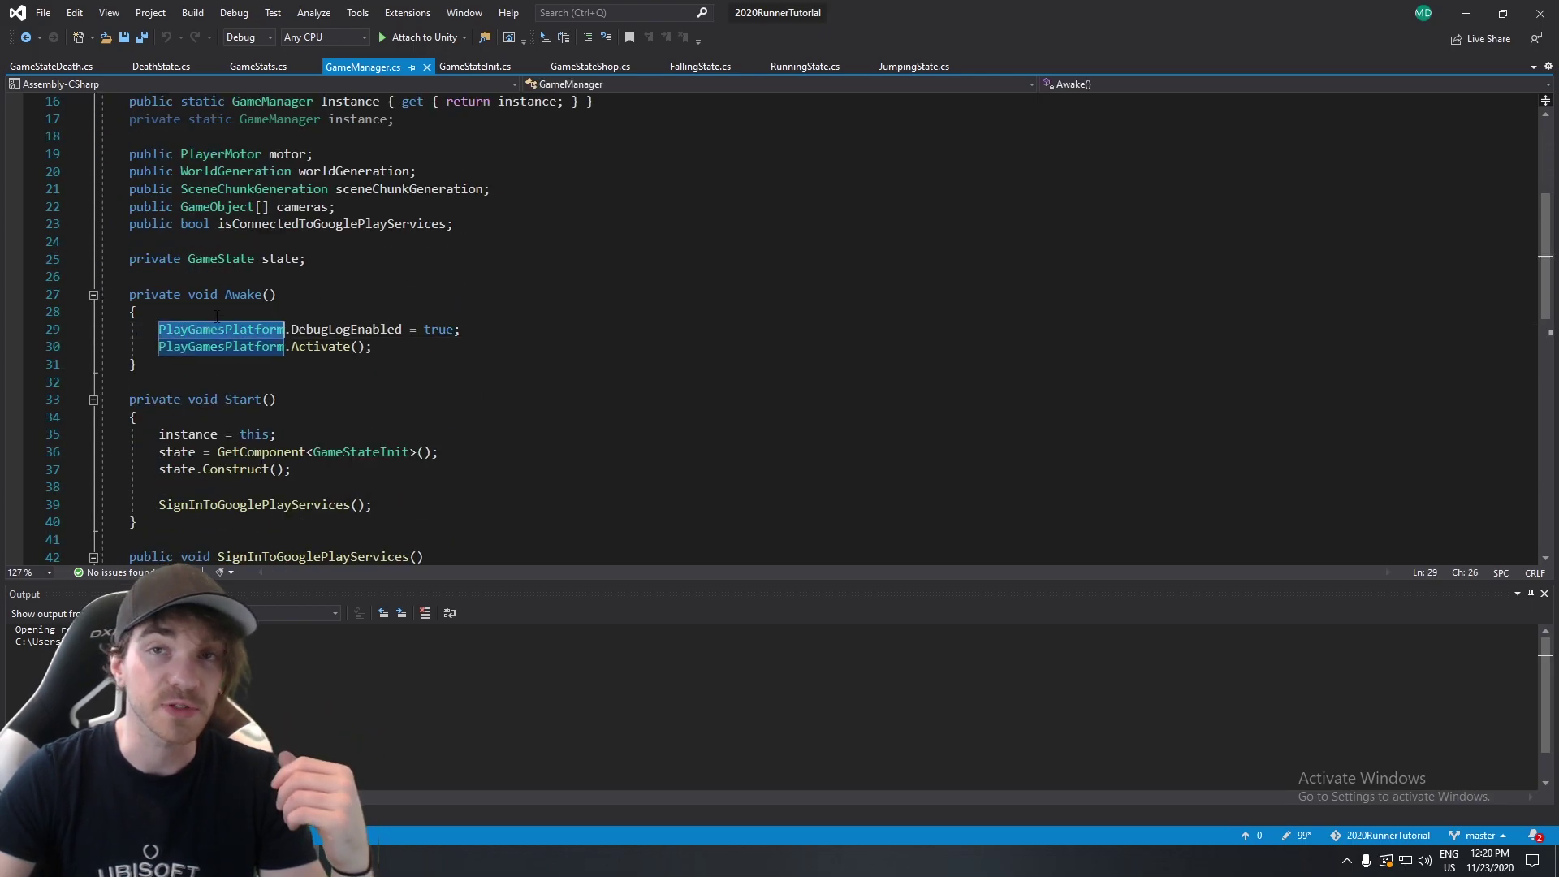
pyautogui.click(335, 276)
pyautogui.click(743, 365)
pyautogui.hotkey('shift', 'Up')
pyautogui.hotkey('shift', 'Up')
pyautogui.hotkey('shift', 'Up')
pyautogui.hotkey('shift', 'Up')
pyautogui.hotkey('shift', 'Home')
pyautogui.hotkey('shift', 'Home')
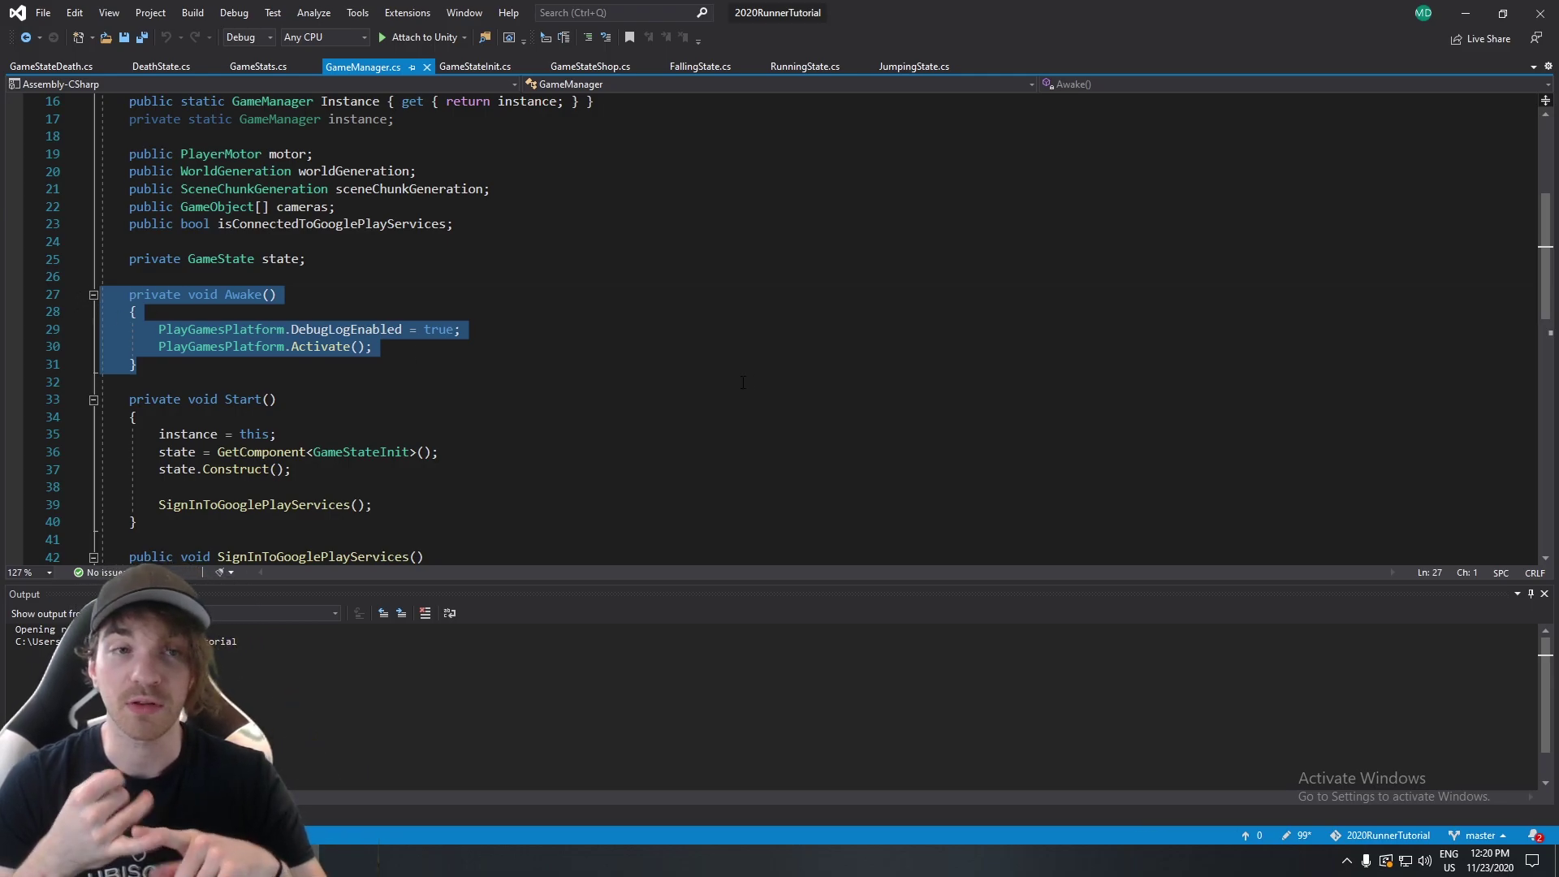
pyautogui.click(461, 329)
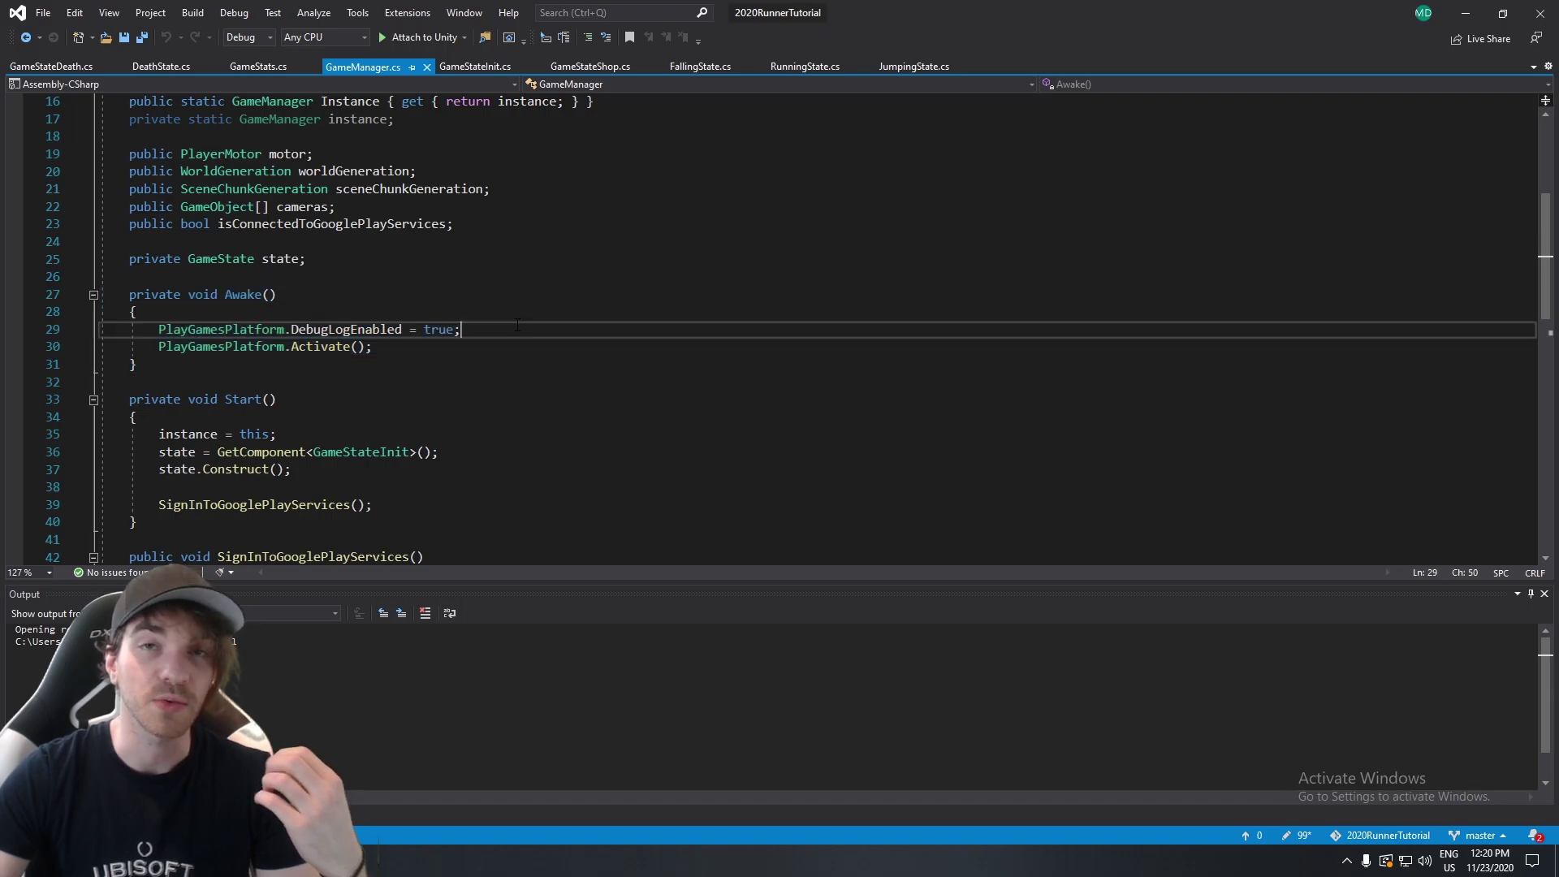
pyautogui.moveTo(440, 345); pyautogui.dragTo(101, 293)
pyautogui.click(314, 380)
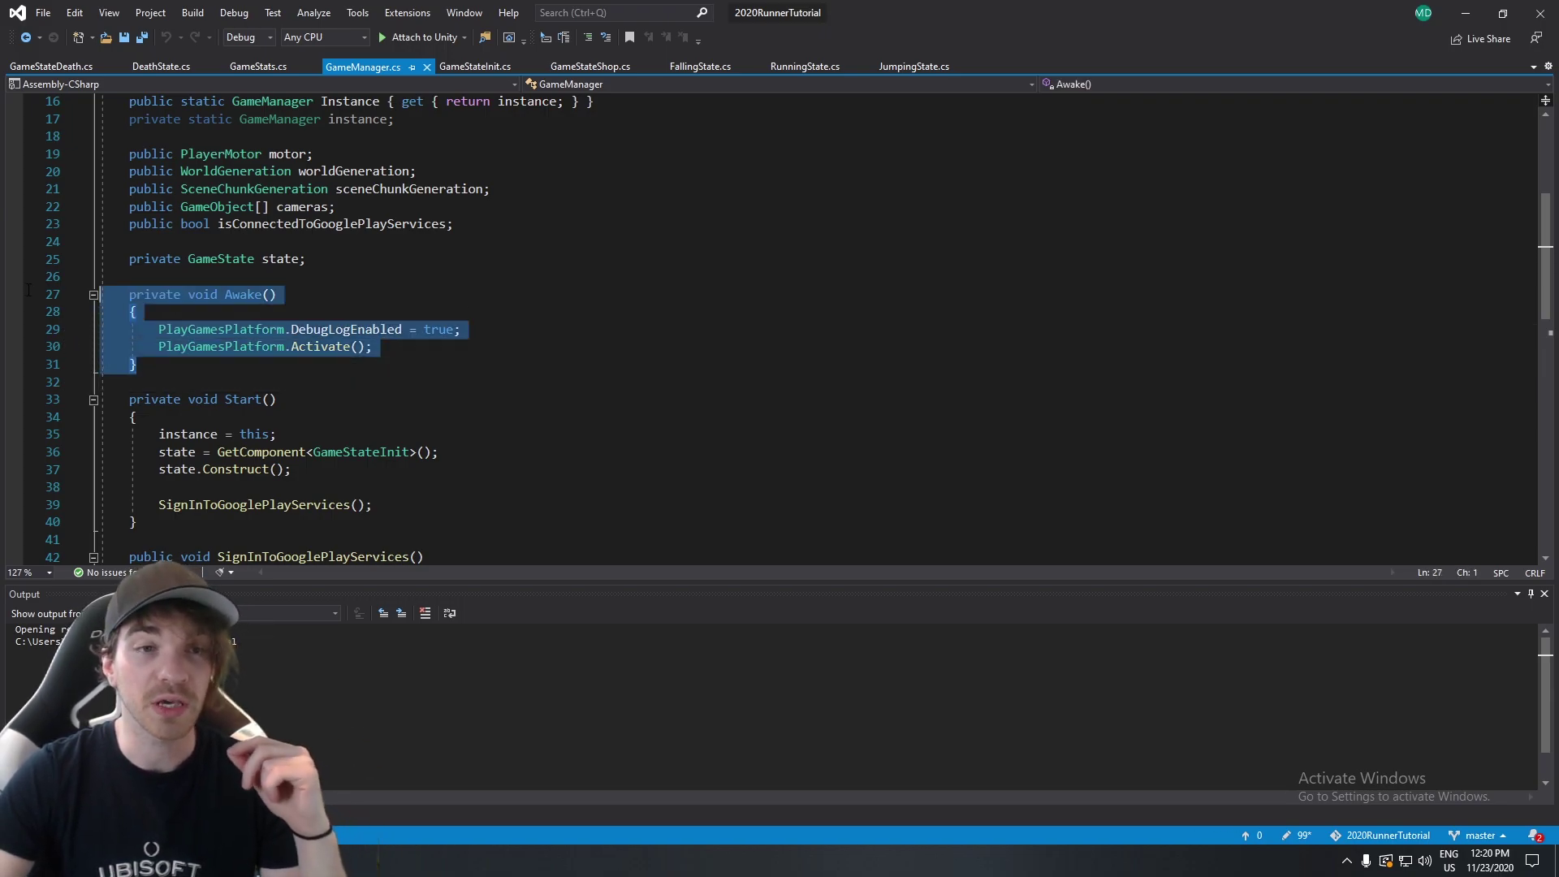
pyautogui.click(268, 346)
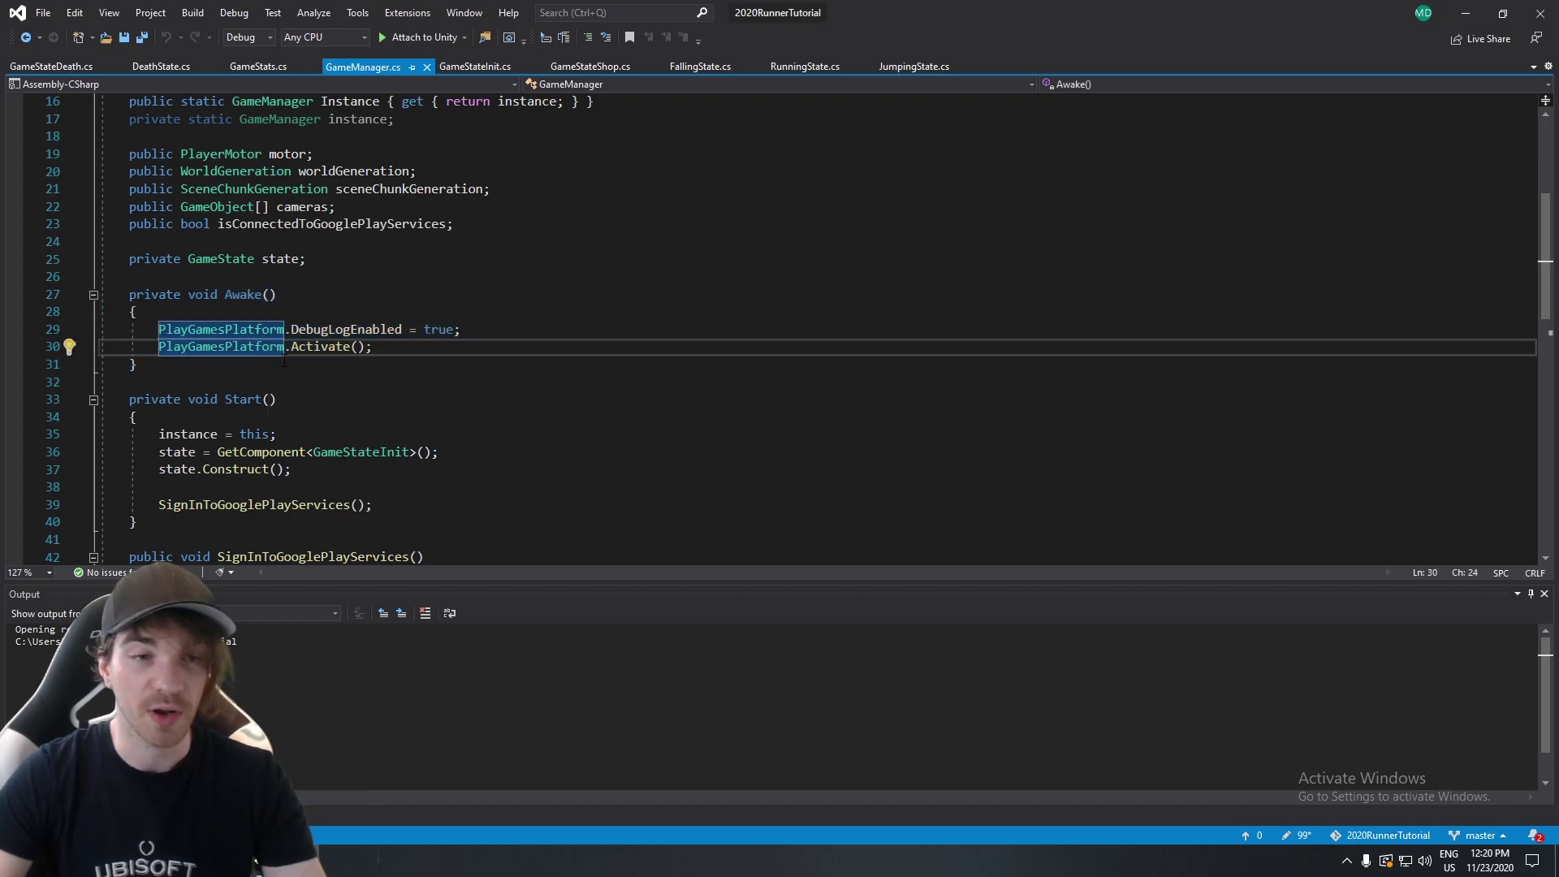
# Collapse the Awake() method body and select the Awake and Start names.
pyautogui.click(101, 294)
pyautogui.click(93, 295)
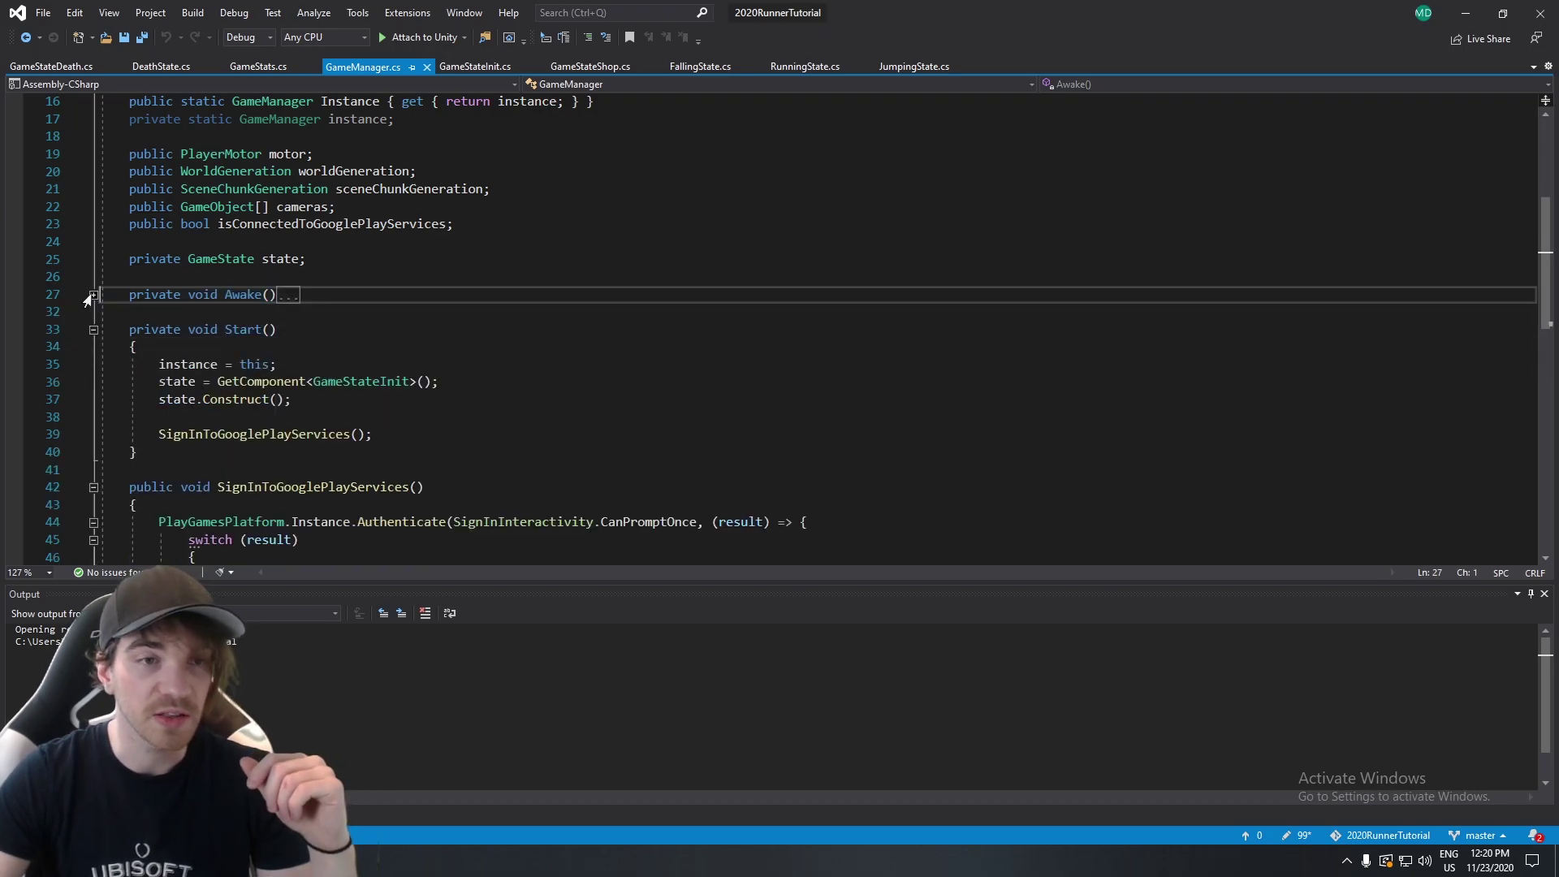
pyautogui.doubleClick(243, 294)
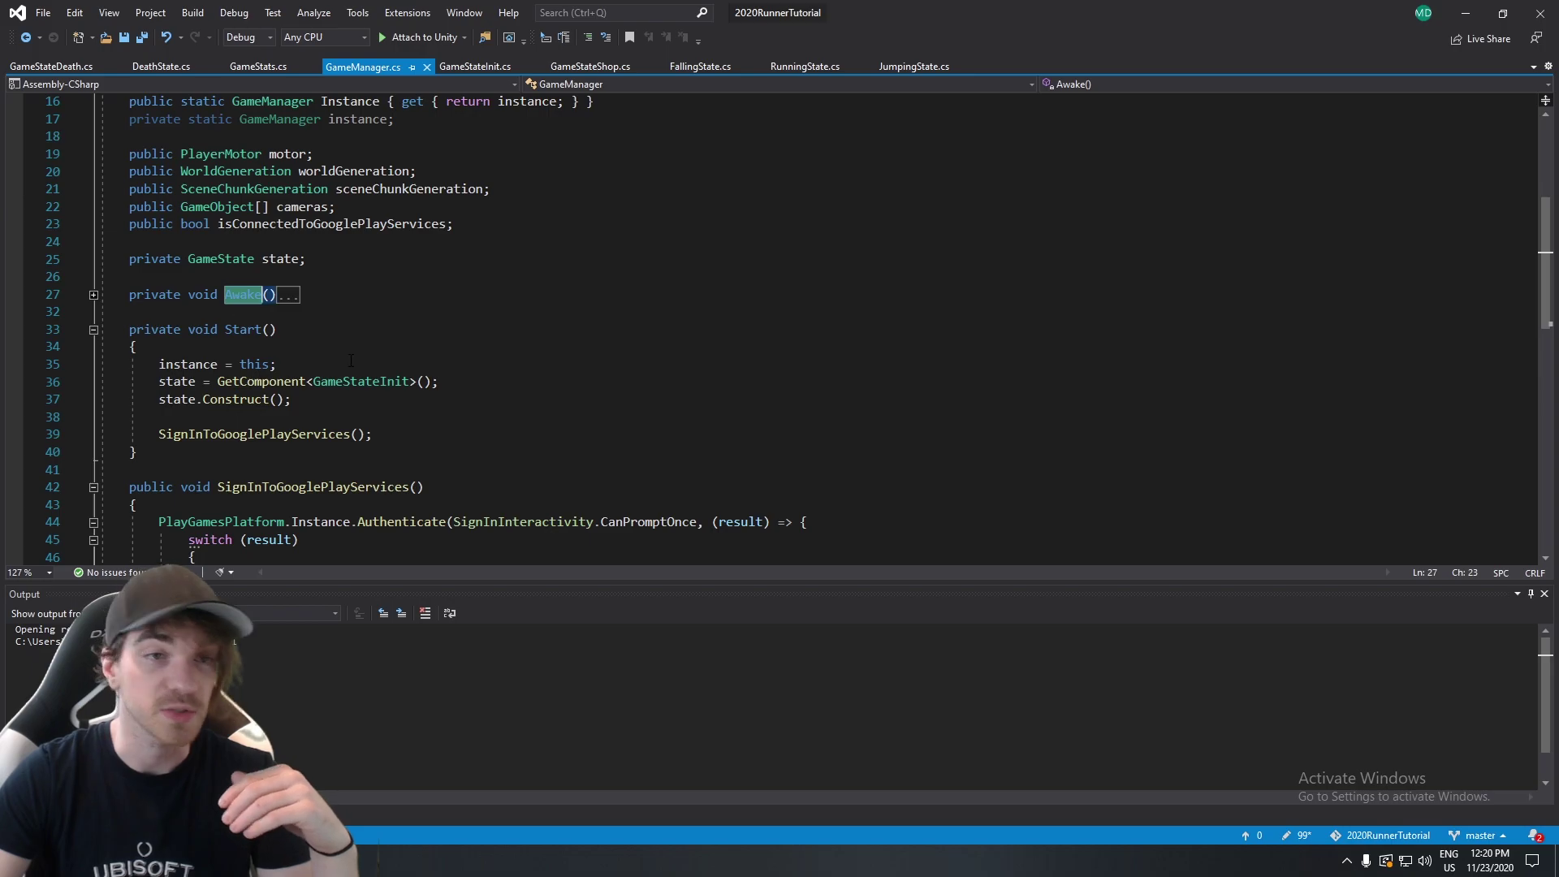
pyautogui.doubleClick(243, 329)
# Select the Authenticate call and its SignInInteractivity.CanPromptOnce argument.
pyautogui.doubleClick(276, 433)
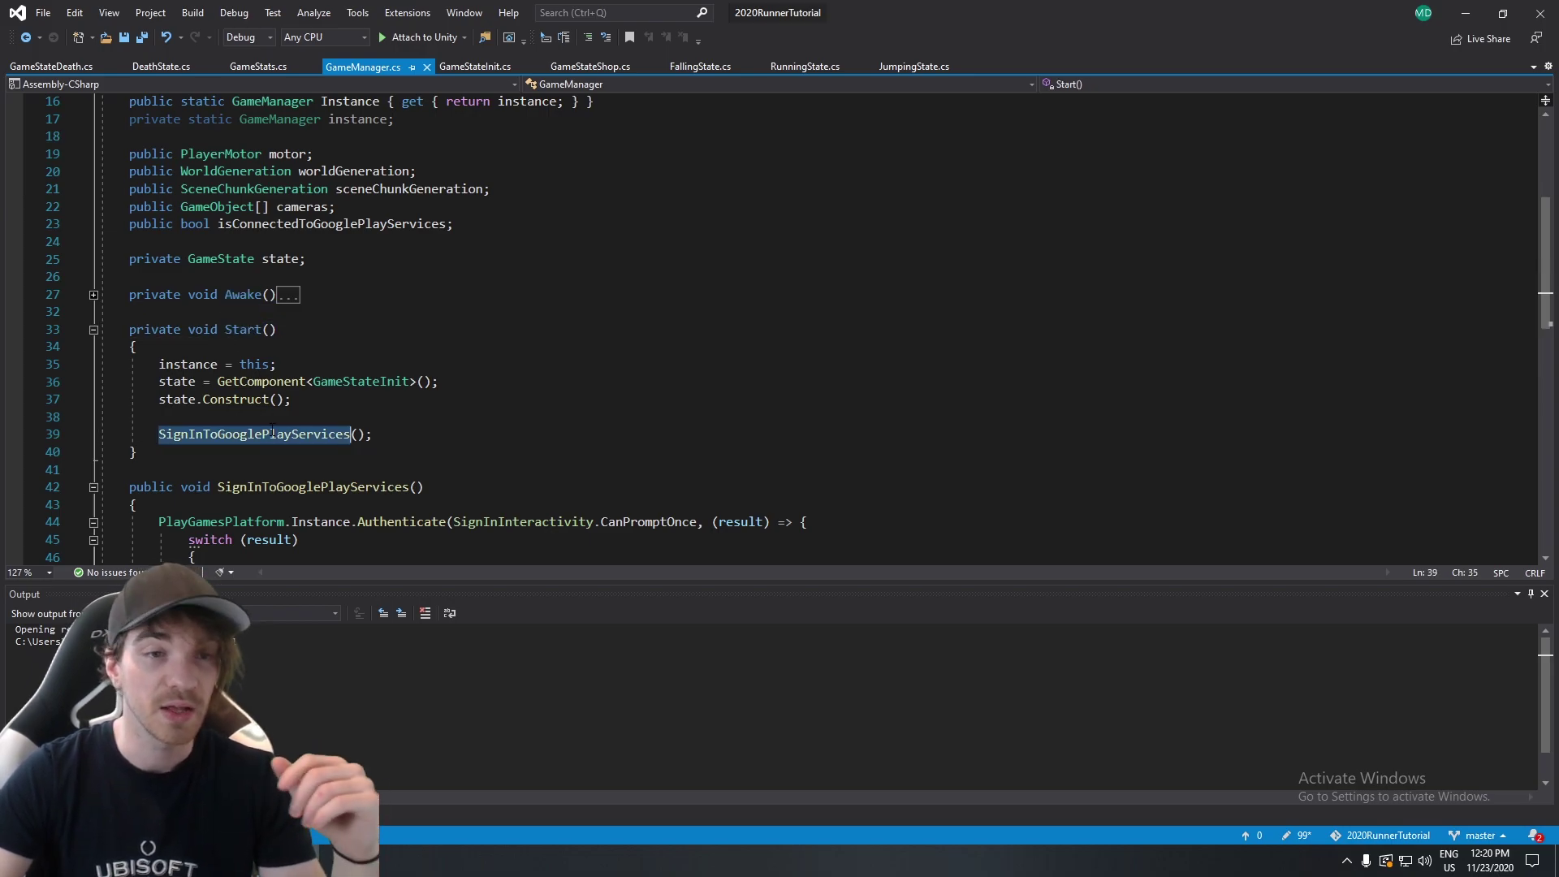
pyautogui.scroll(-7, 283, 427)
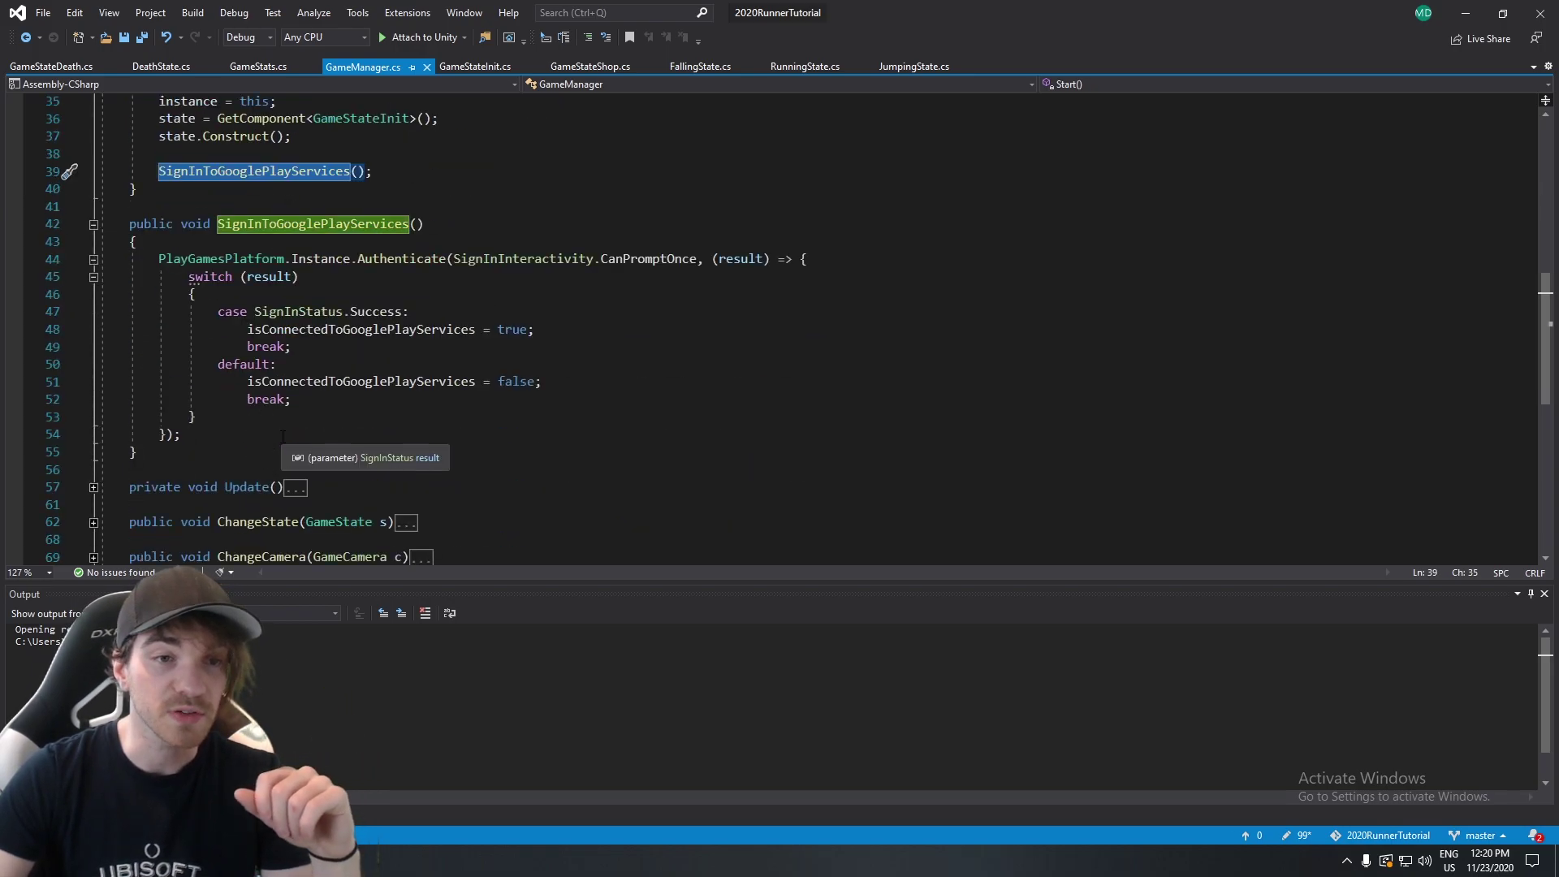
pyautogui.moveTo(158, 206); pyautogui.dragTo(182, 382)
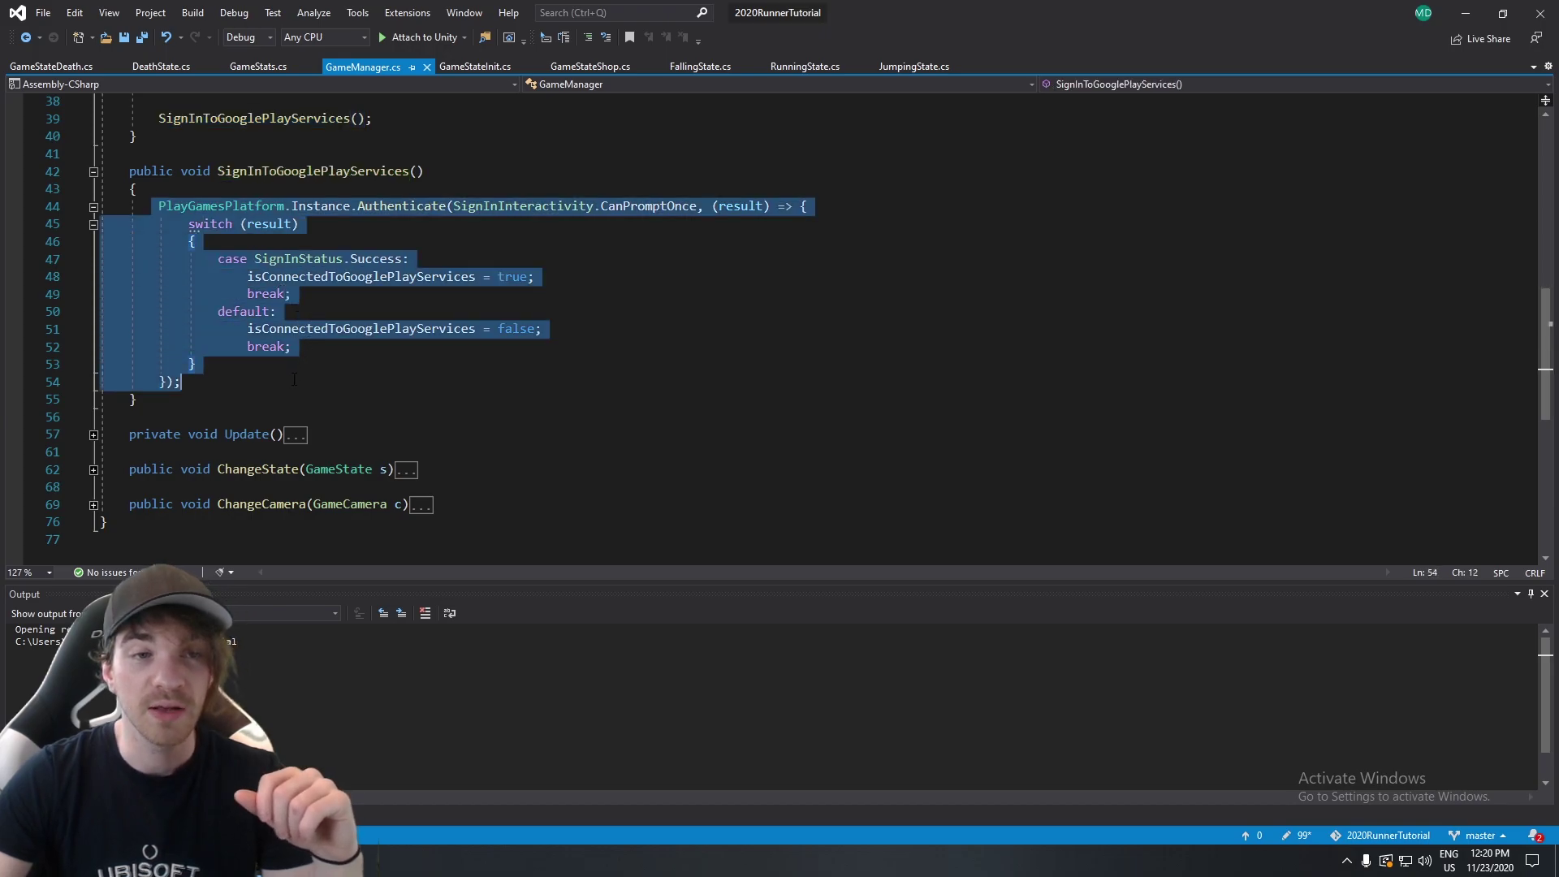
pyautogui.doubleClick(401, 206)
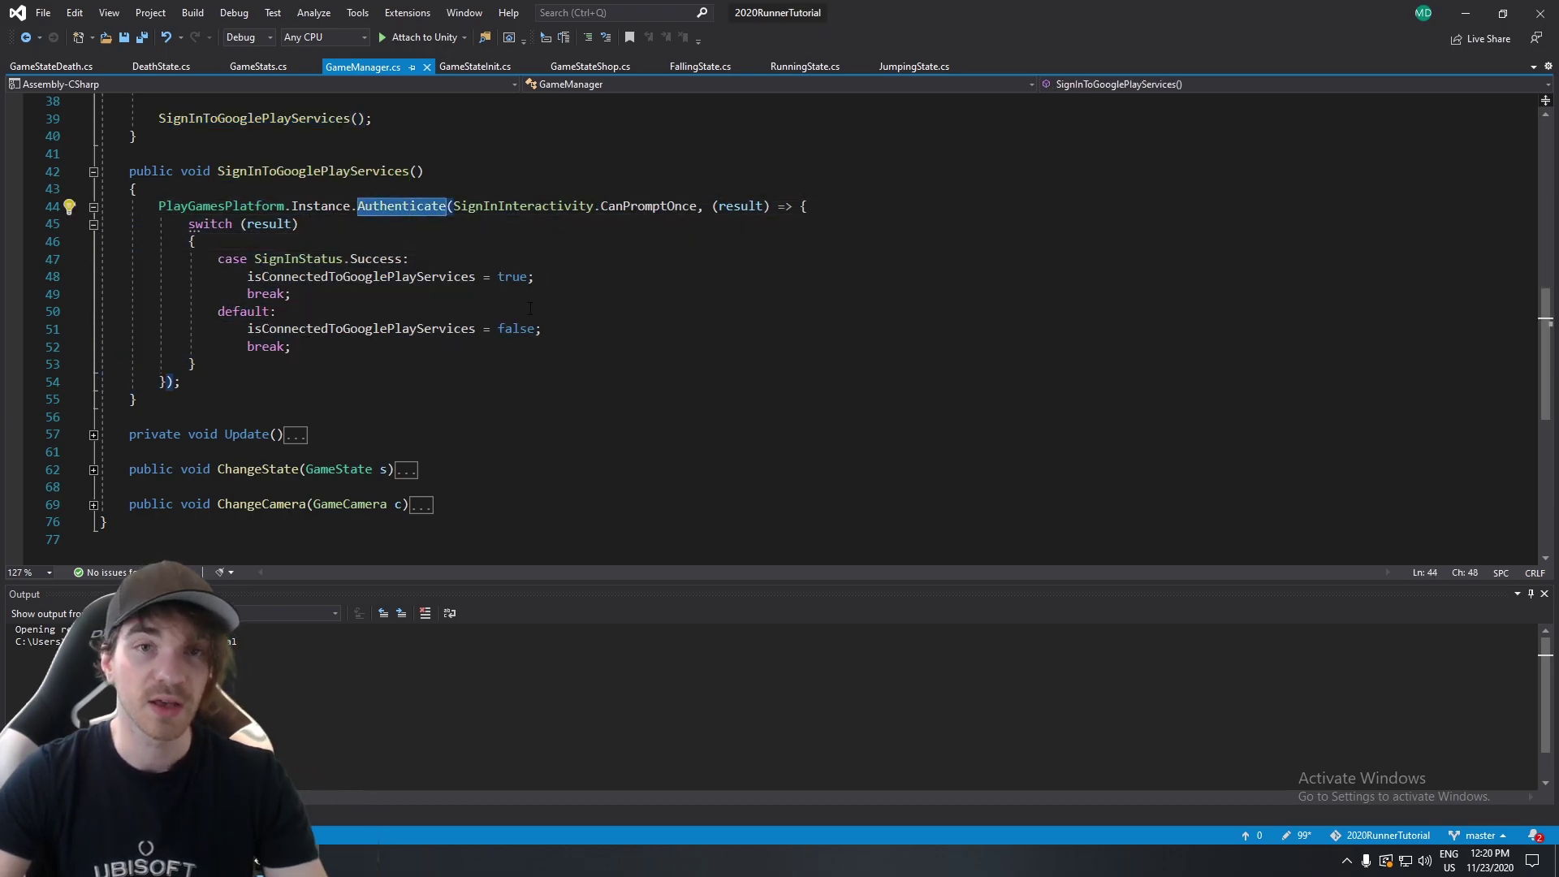
pyautogui.moveTo(697, 205); pyautogui.dragTo(453, 206)
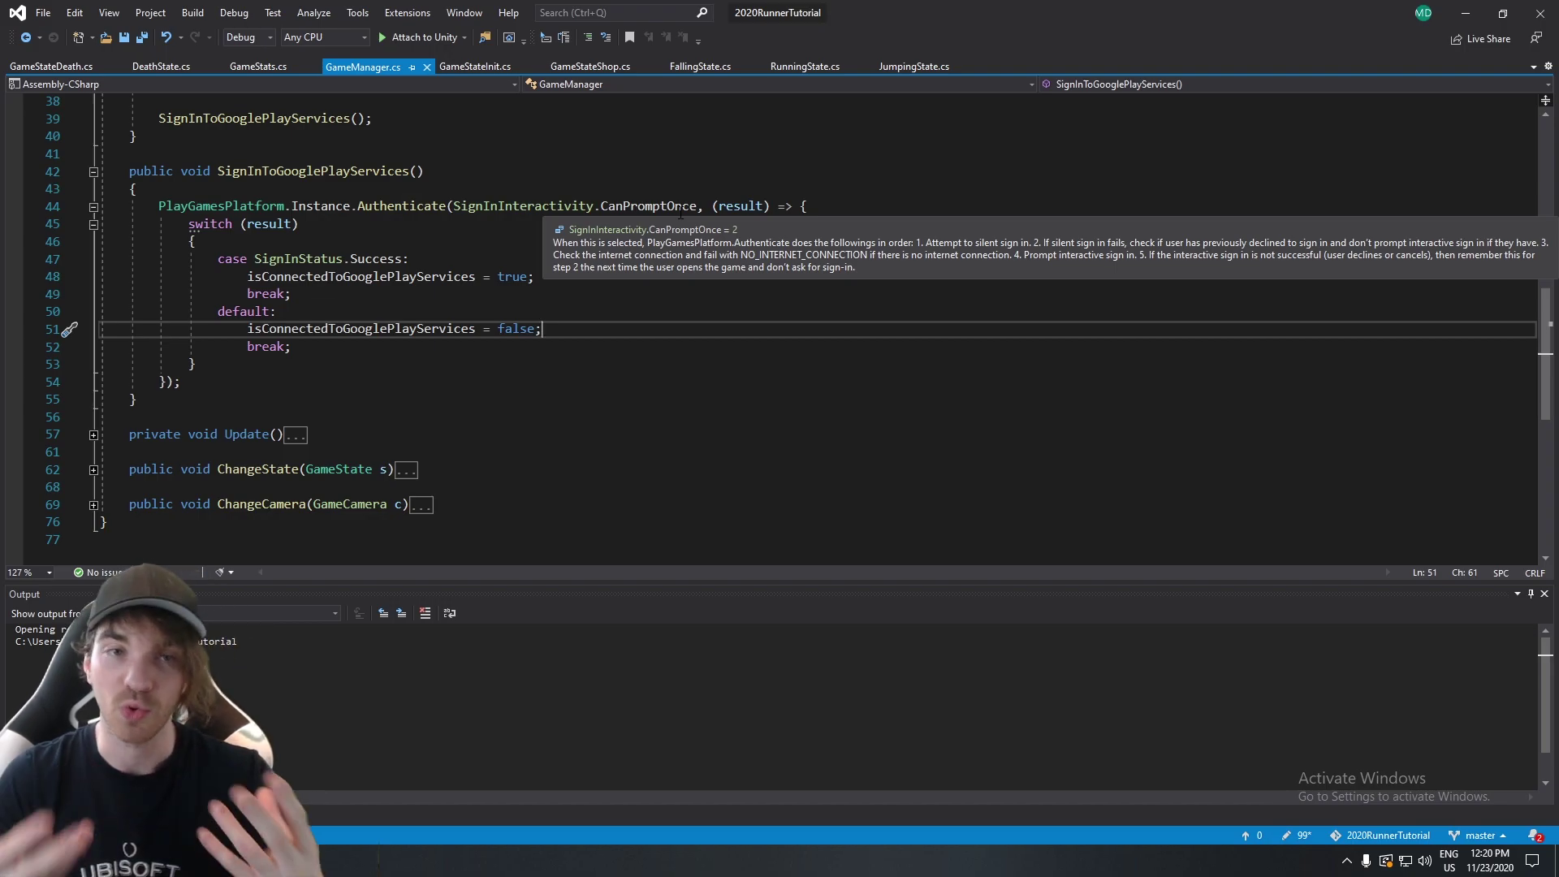
pyautogui.scroll(2, 780, 388)
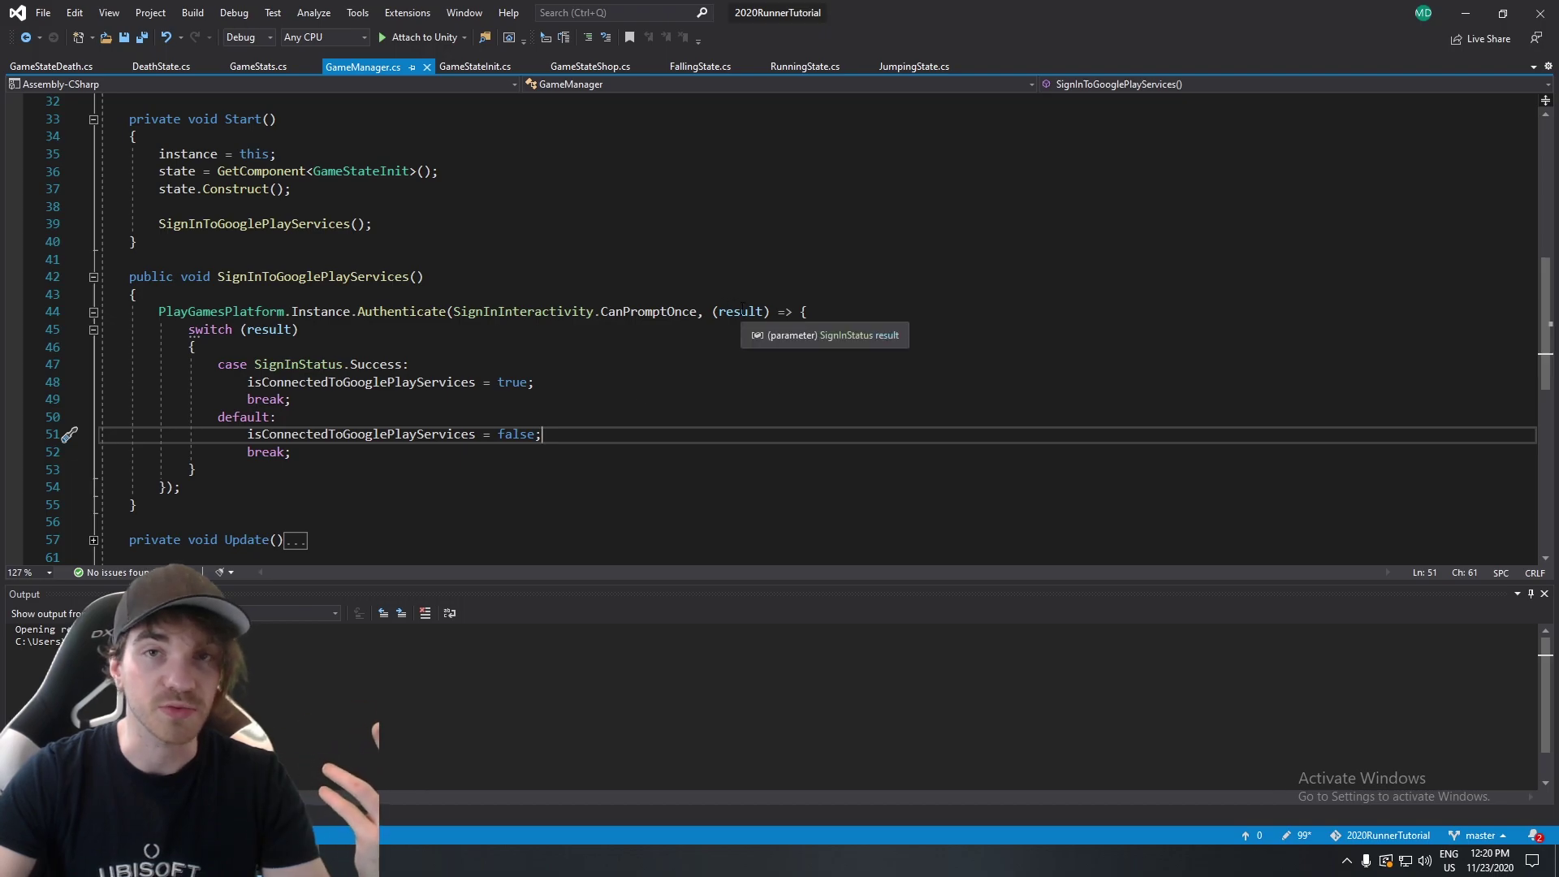
# Retype the SignInStatus.Success case value using the IntelliSense member list.
pyautogui.click(388, 381)
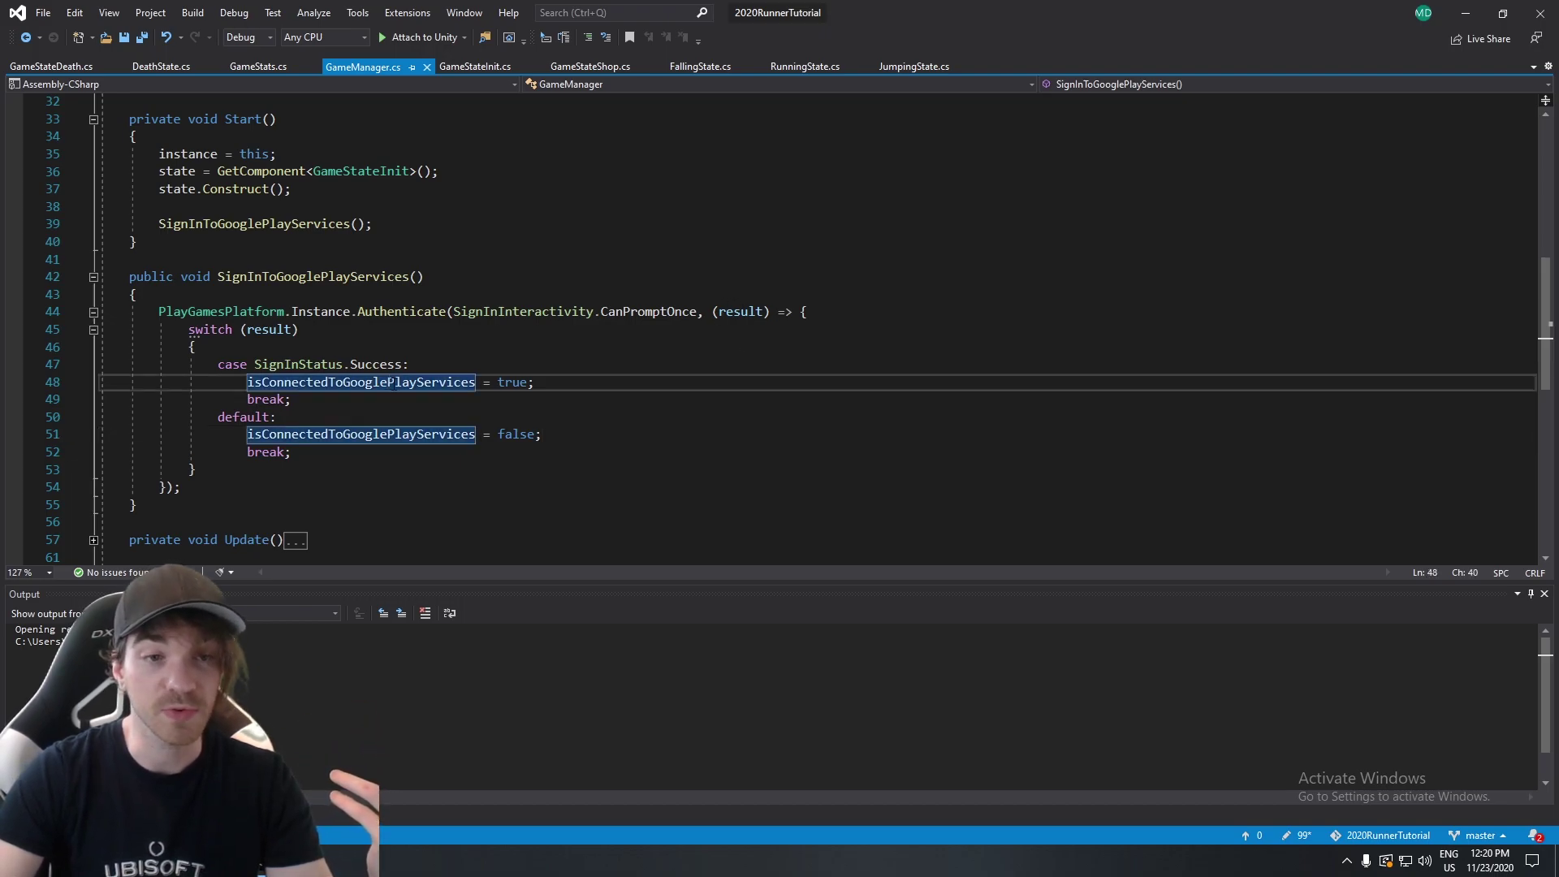
pyautogui.doubleClick(383, 364)
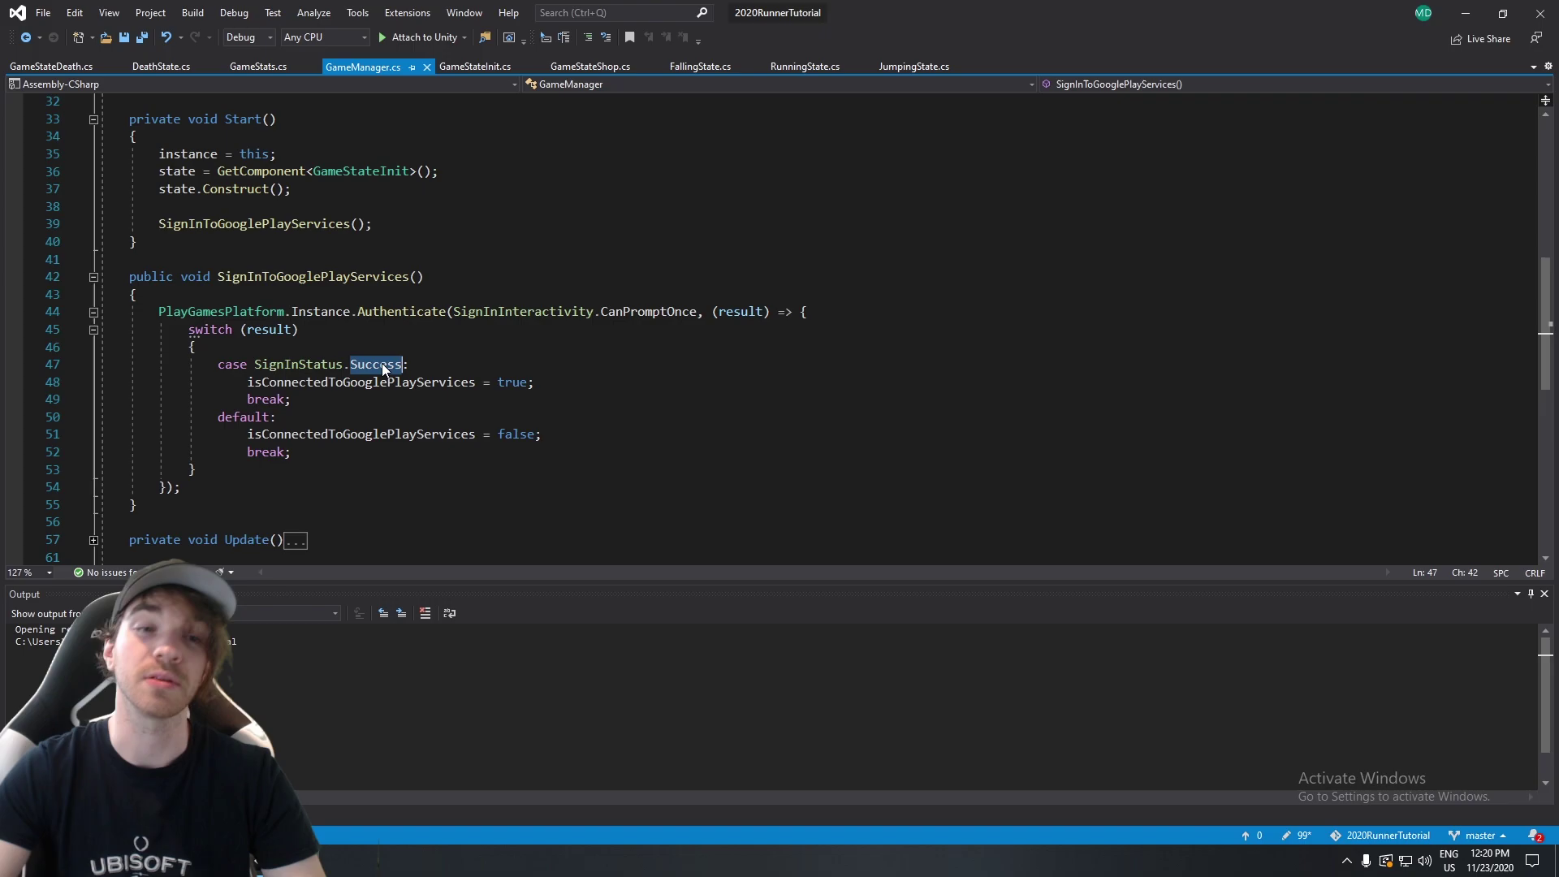
pyautogui.press('BackSpace')
pyautogui.hotkey('ctrl', 'space')
pyautogui.press('Down')
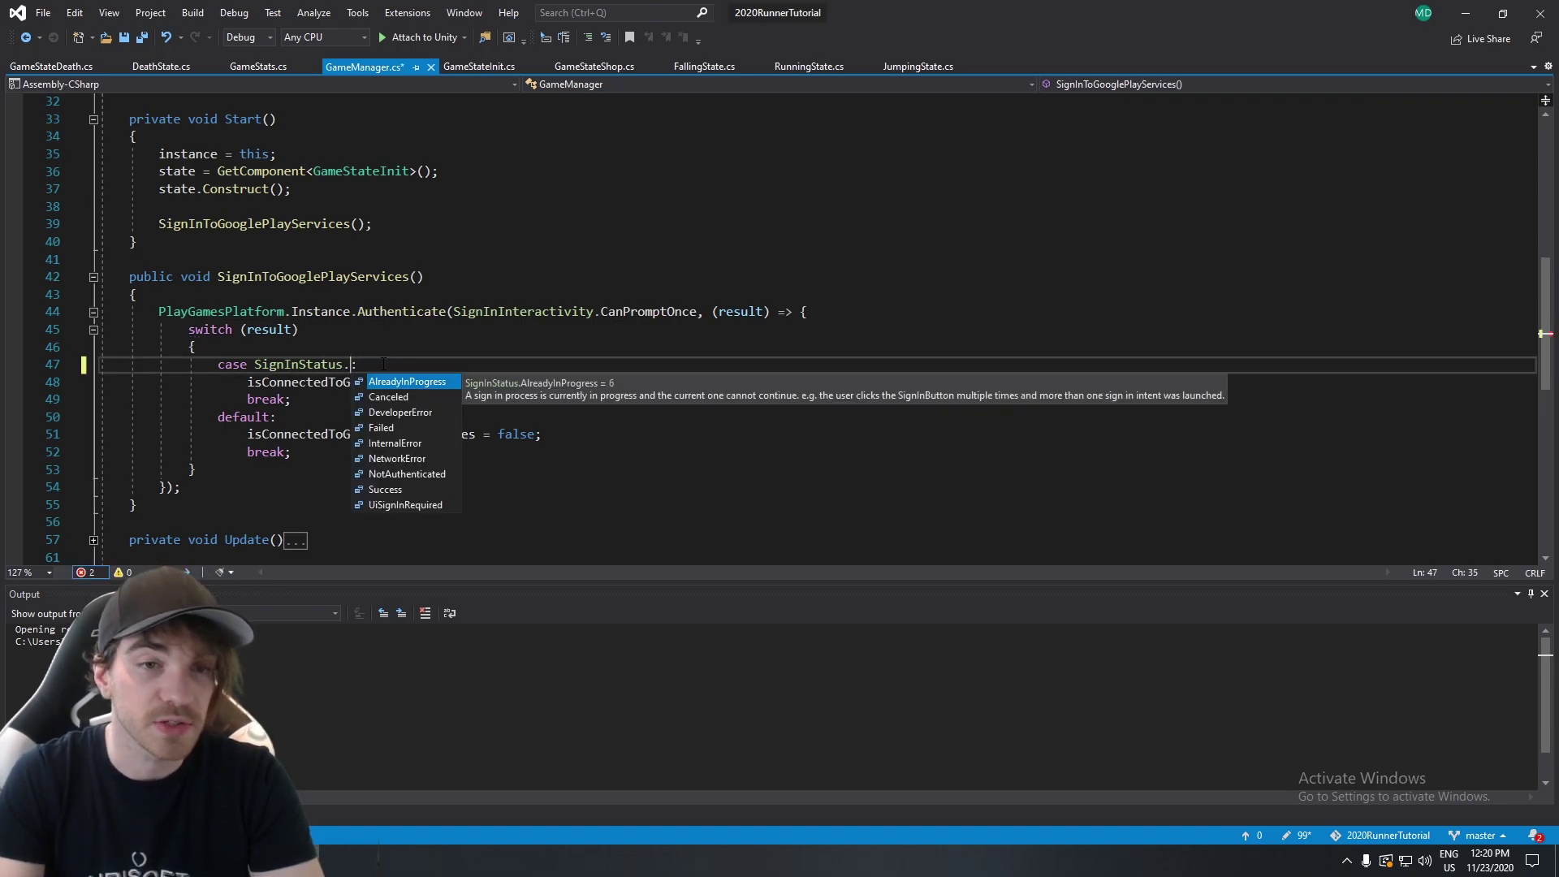
pyautogui.press('Down')
pyautogui.press('Down')
pyautogui.press('Down')
pyautogui.press('Down')
pyautogui.press('Down')
pyautogui.press('Down')
pyautogui.press('Down')
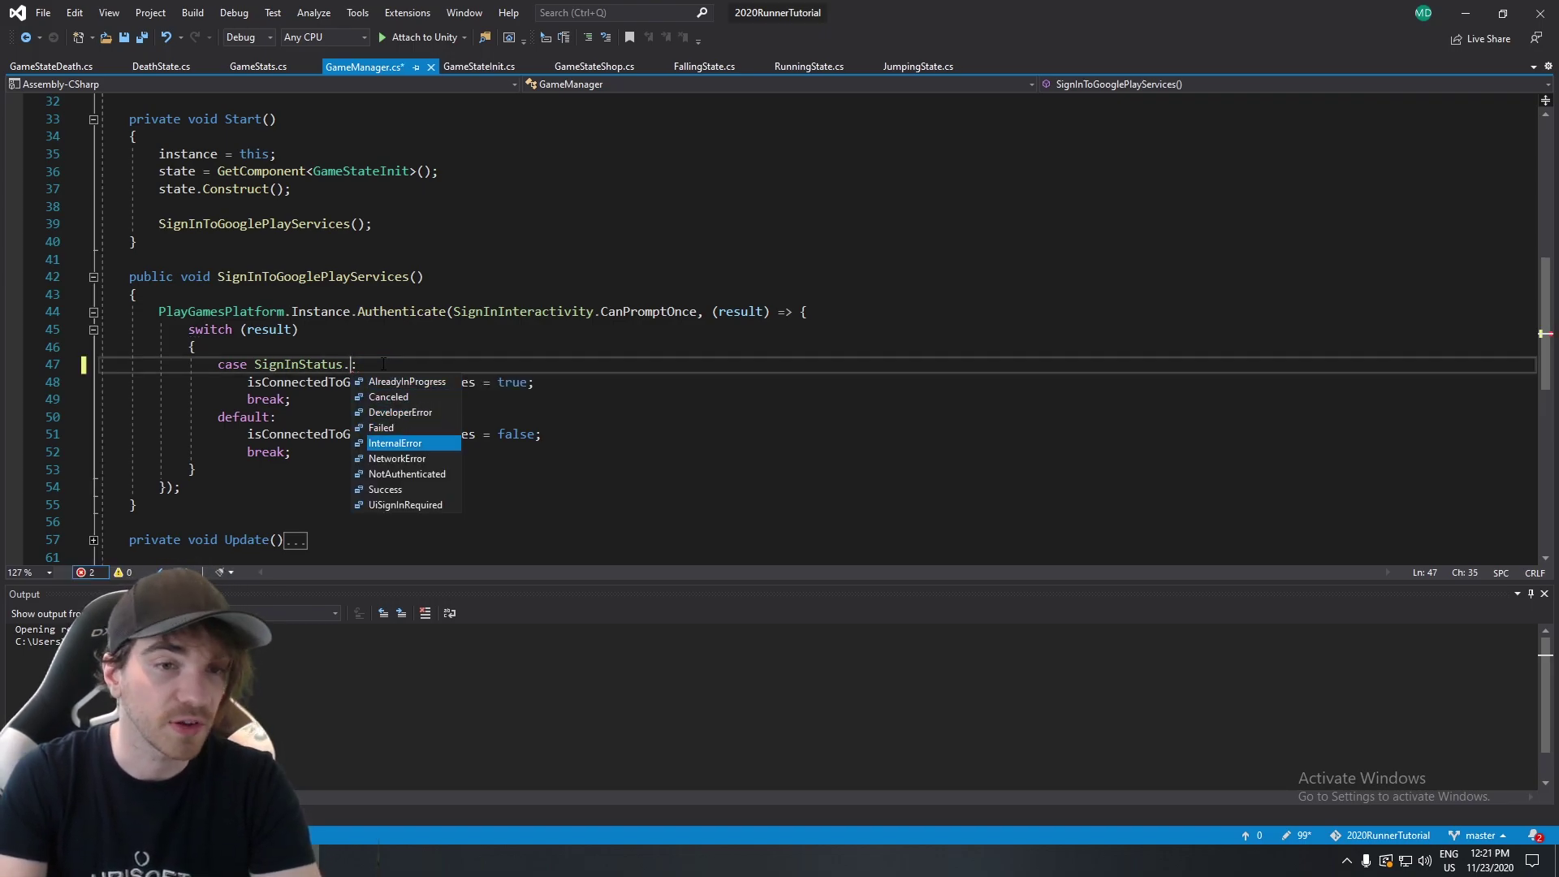
pyautogui.press('Tab')
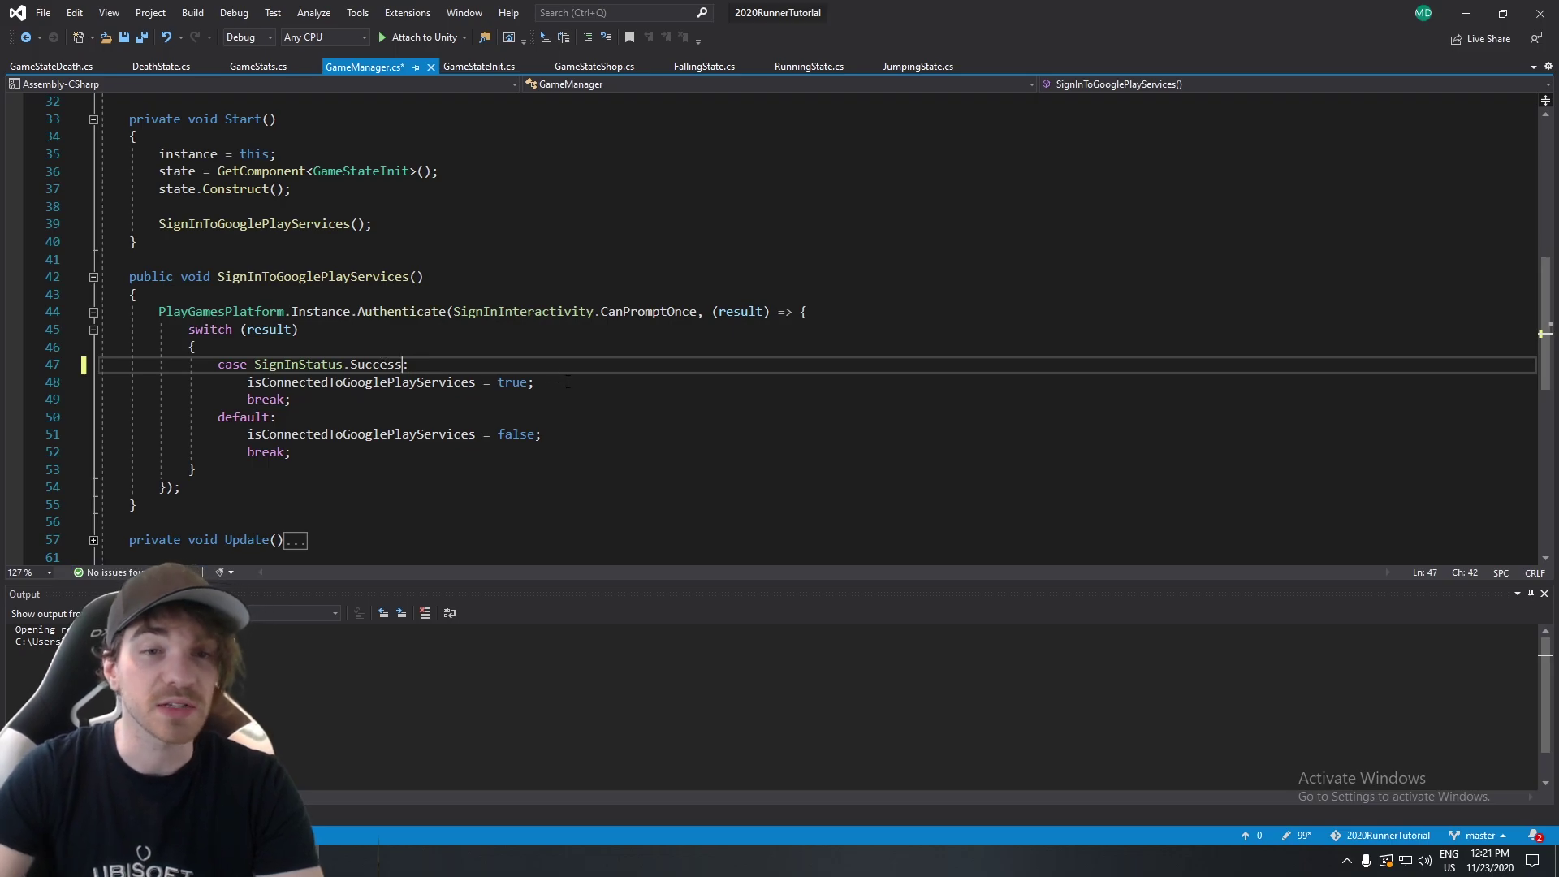
# Find the isConnectedToGooglePlayServices declaration on line 23 with Ctrl+F.
pyautogui.moveTo(534, 381); pyautogui.dragTo(38, 372)
pyautogui.moveTo(203, 416); pyautogui.dragTo(574, 438)
pyautogui.click(574, 439)
pyautogui.doubleClick(424, 385)
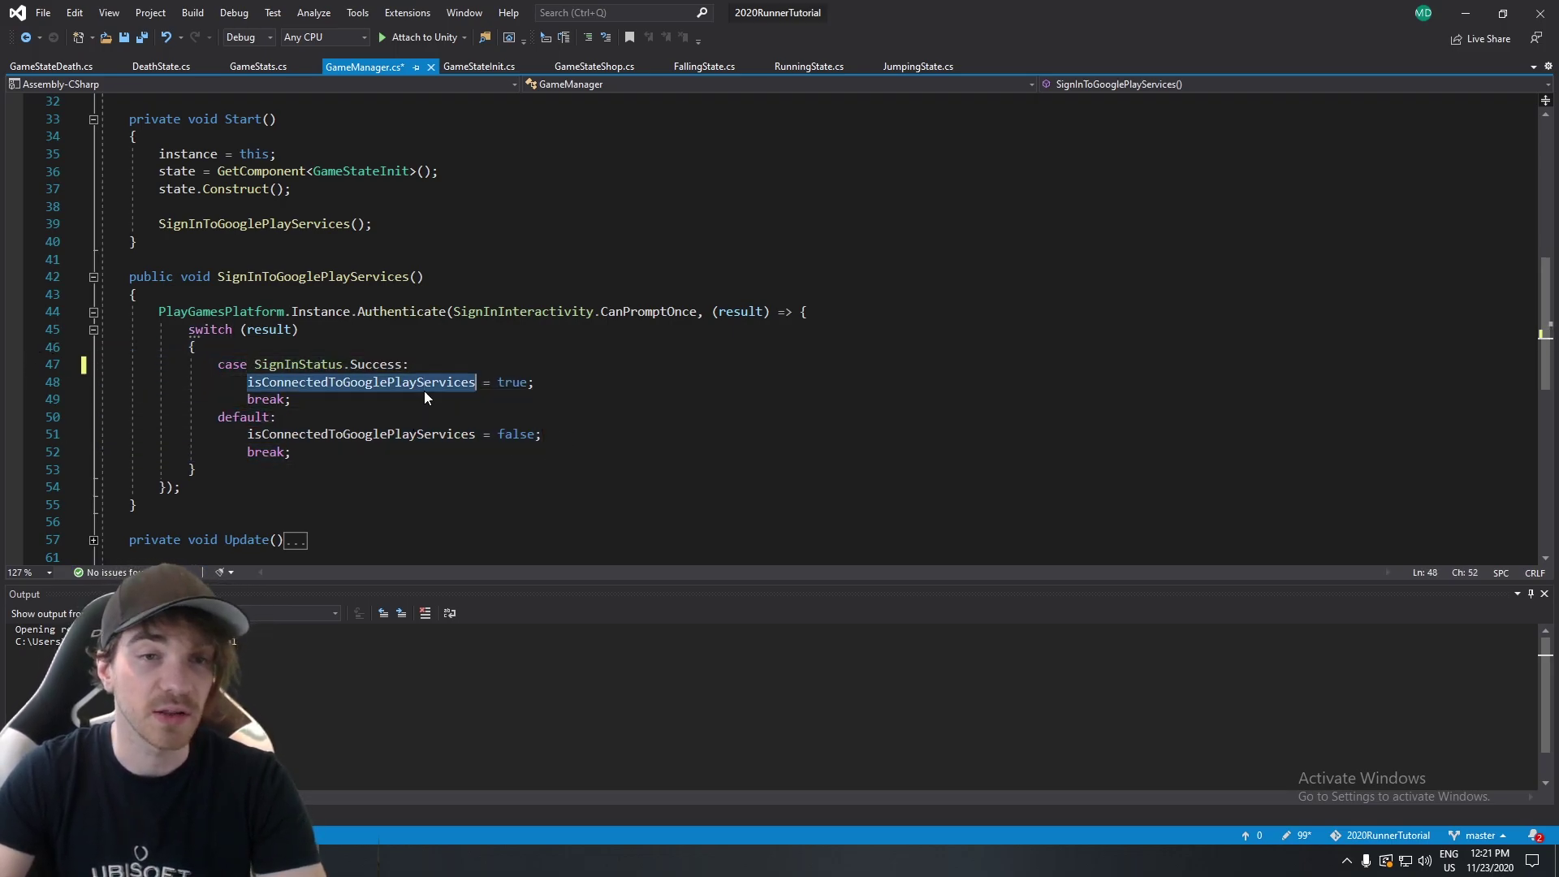
pyautogui.hotkey('ctrl', 'f')
pyautogui.press('Return')
pyautogui.press('Return')
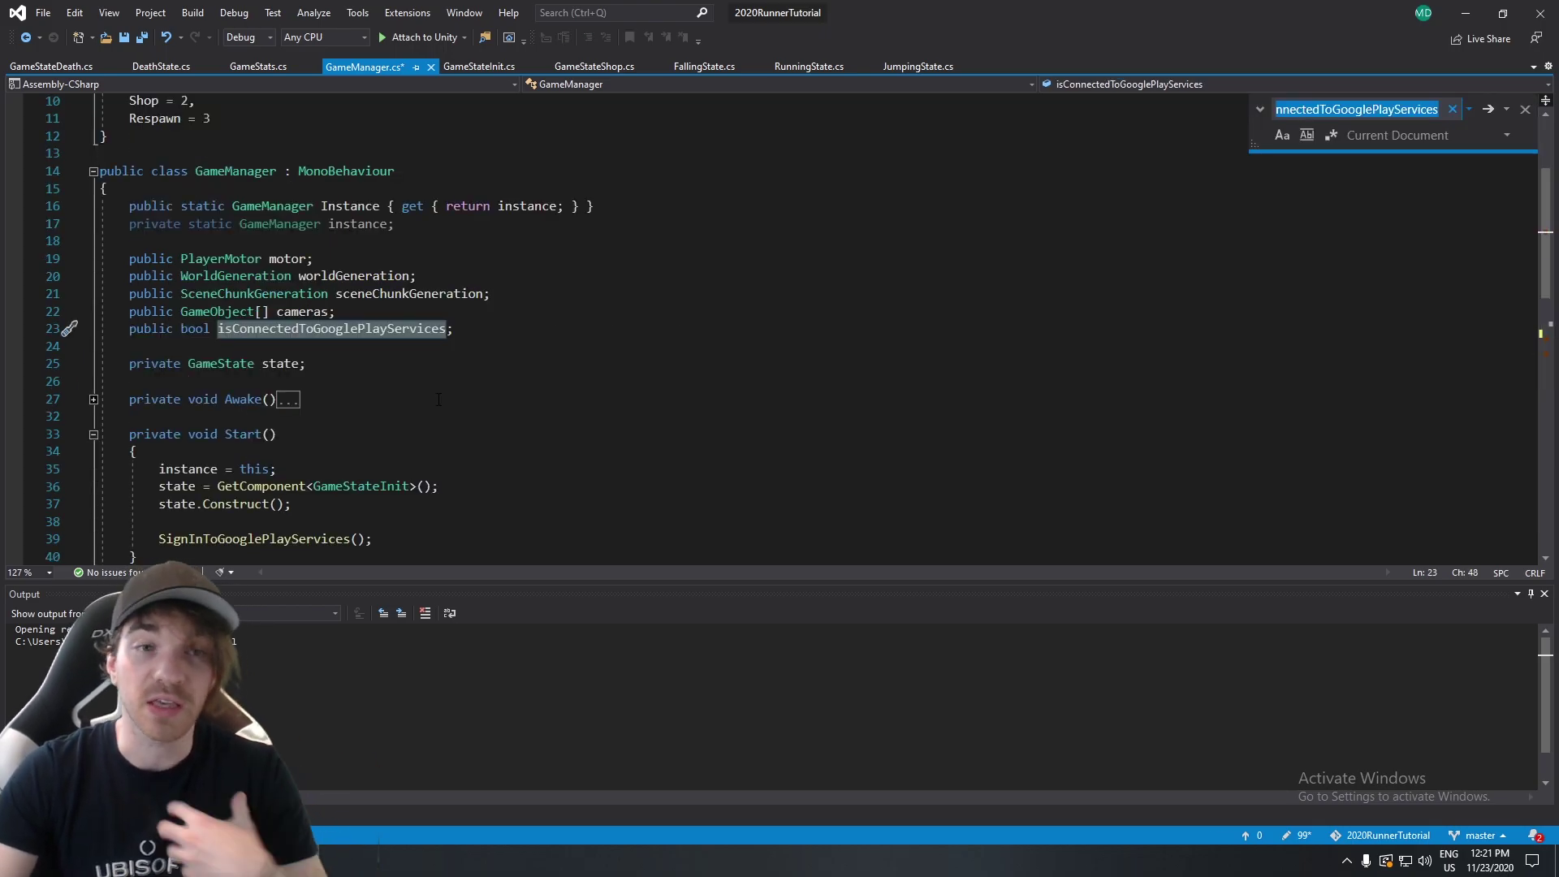
pyautogui.press('Escape')
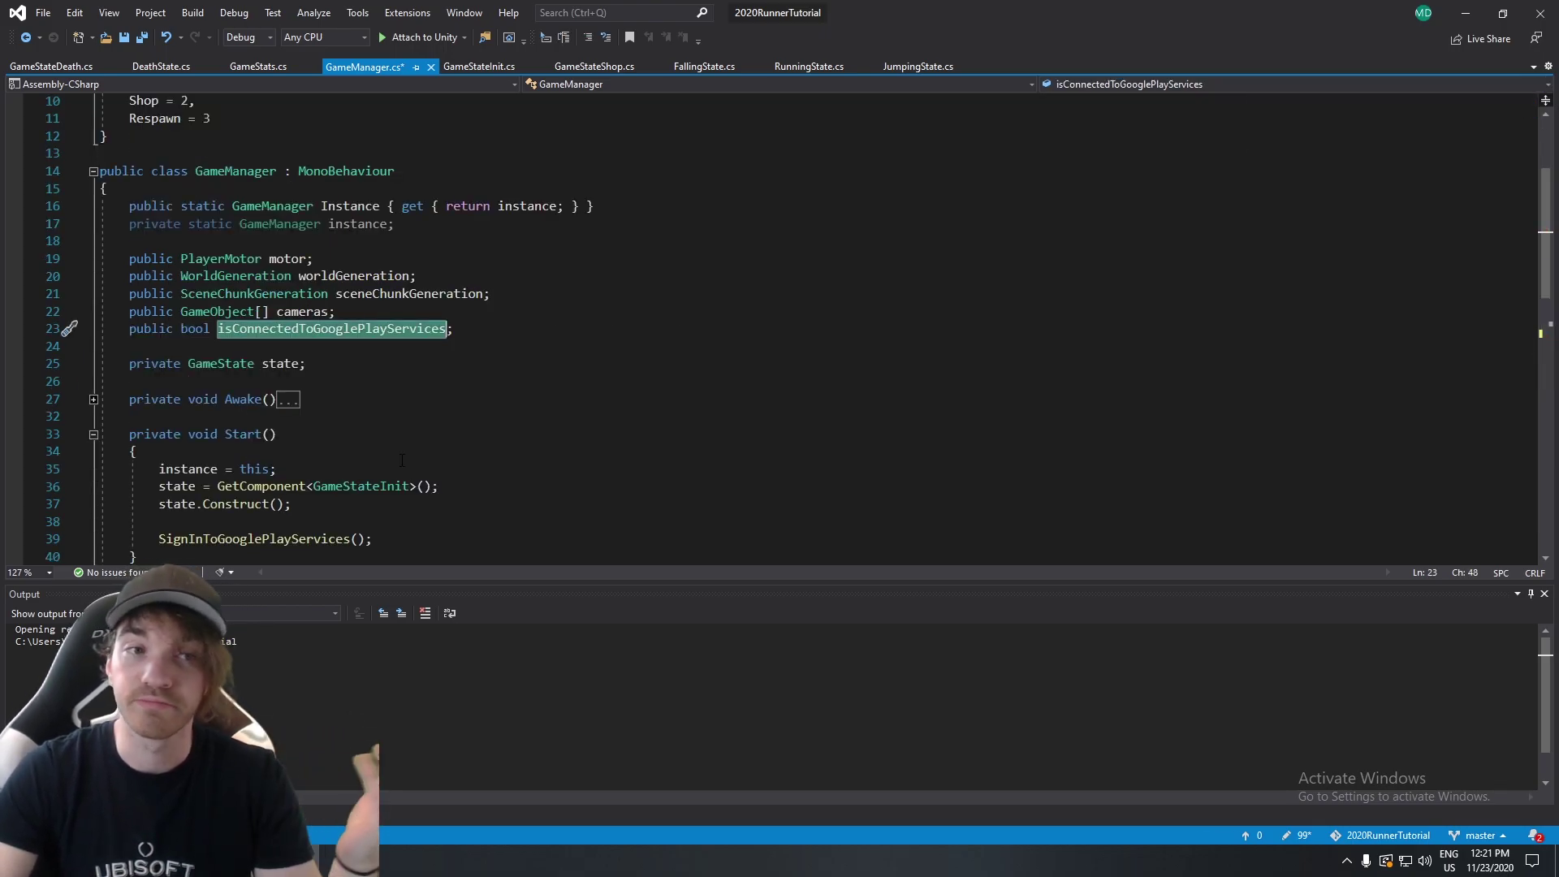
# Collapse the Start() and SignInToGooglePlayServices() method bodies.
pyautogui.scroll(-2, 453, 436)
pyautogui.click(443, 416)
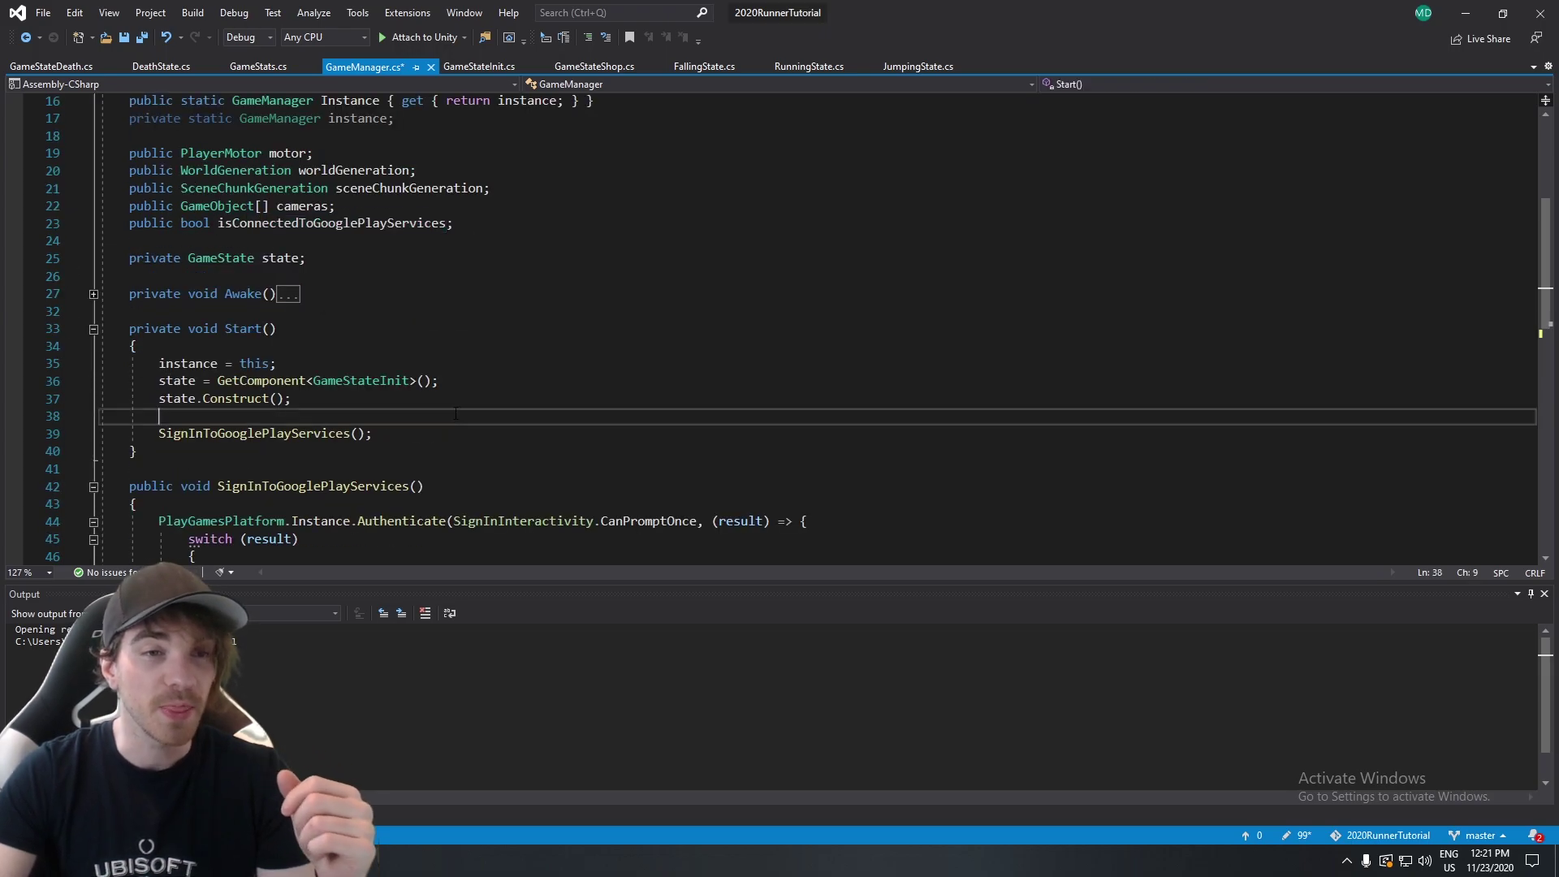
pyautogui.click(93, 329)
pyautogui.click(94, 363)
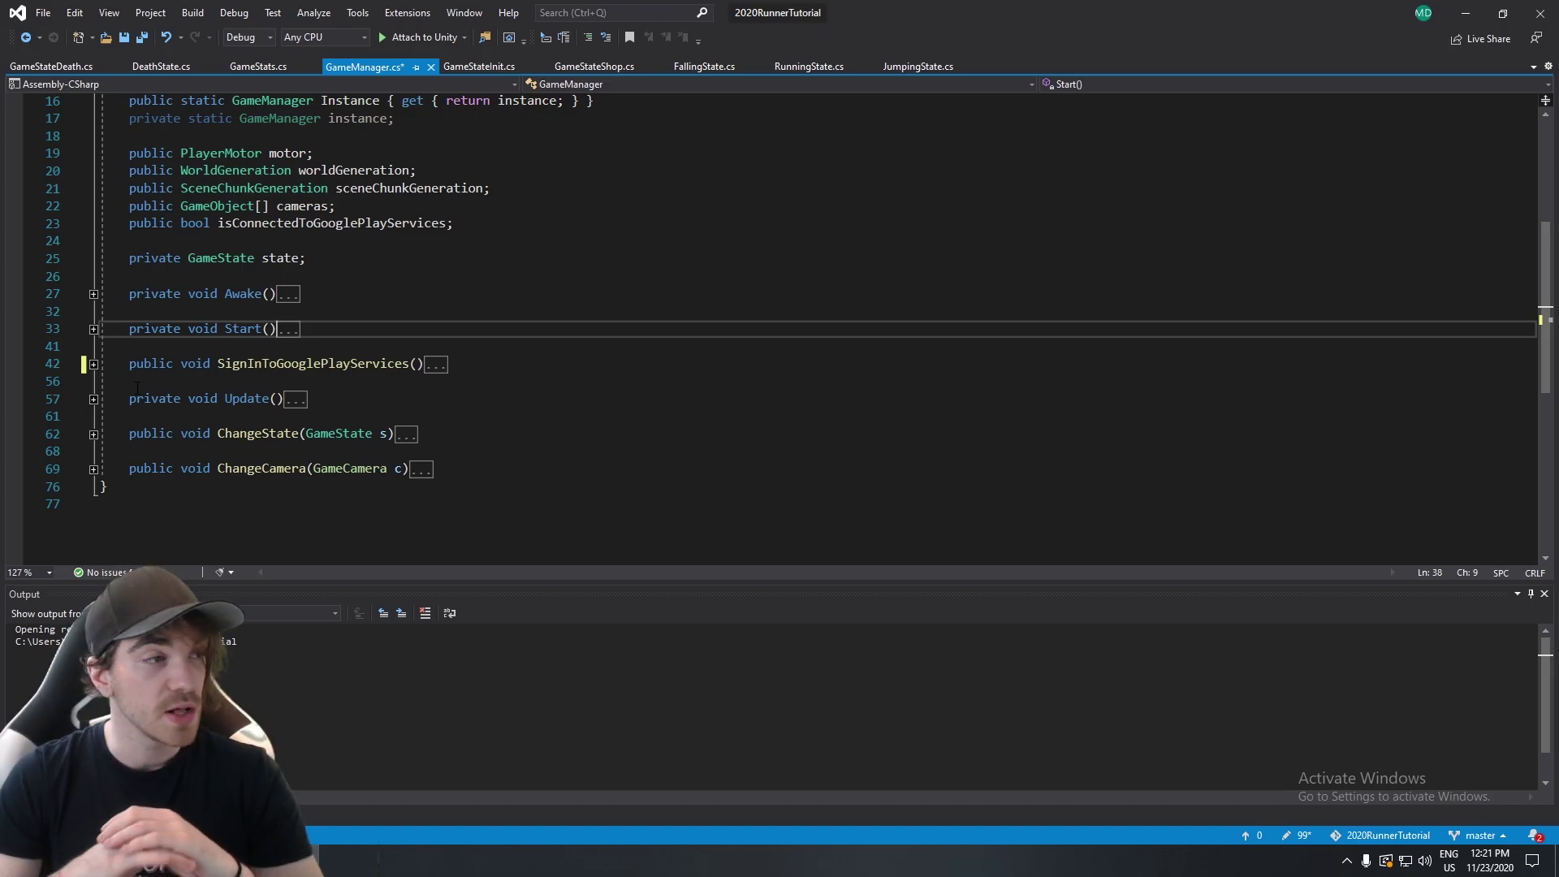
pyautogui.click(192, 349)
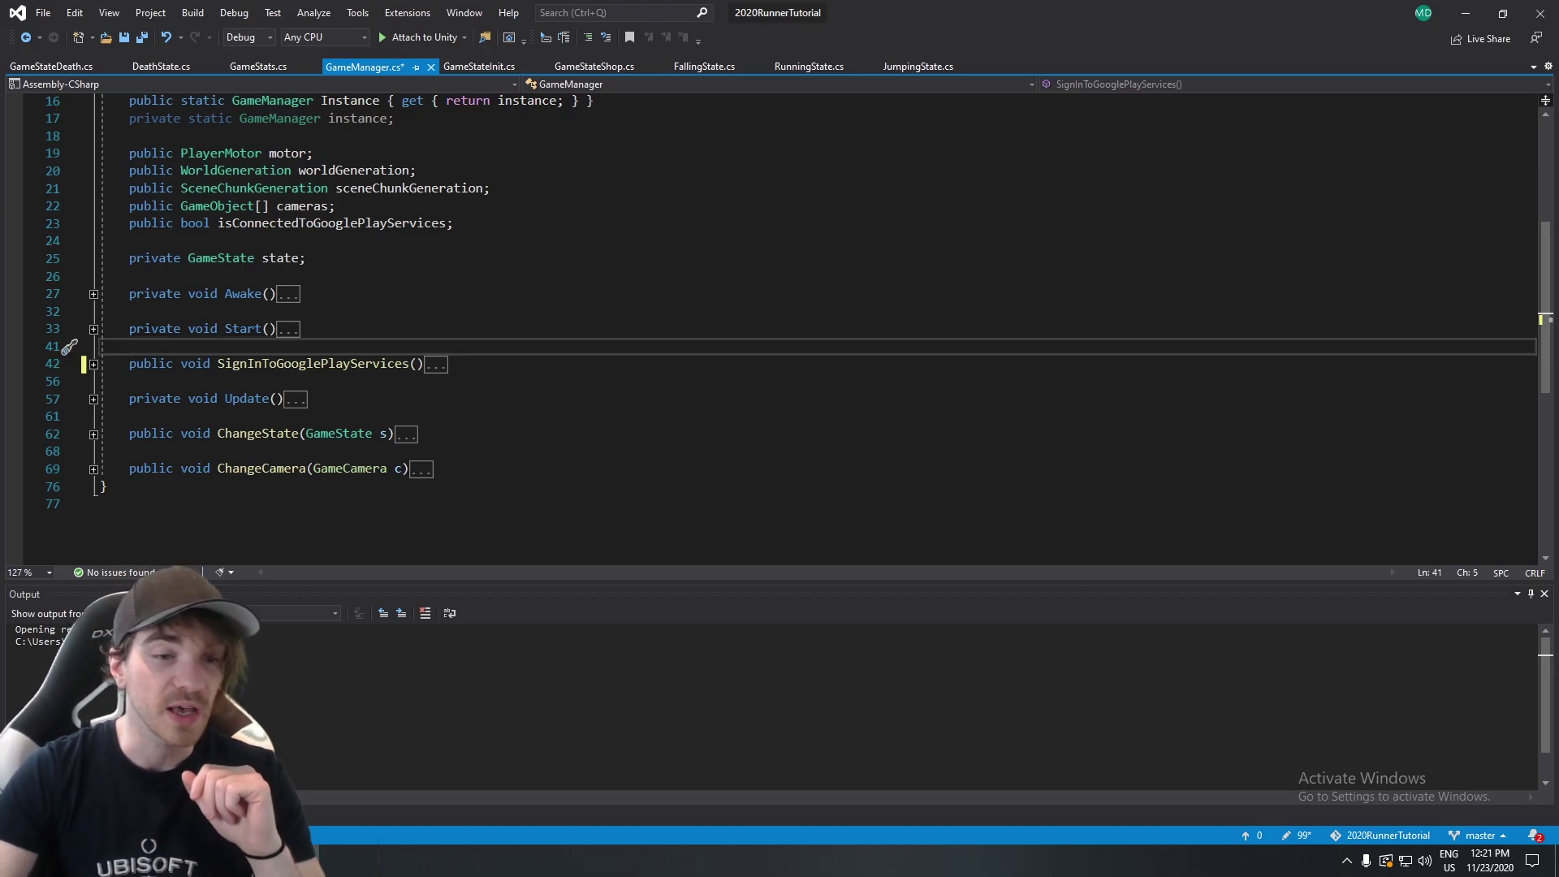
# Switch to Chrome and open Subway Skater's Production track in Play Console.
pyautogui.hotkey('alt', 'Tab')
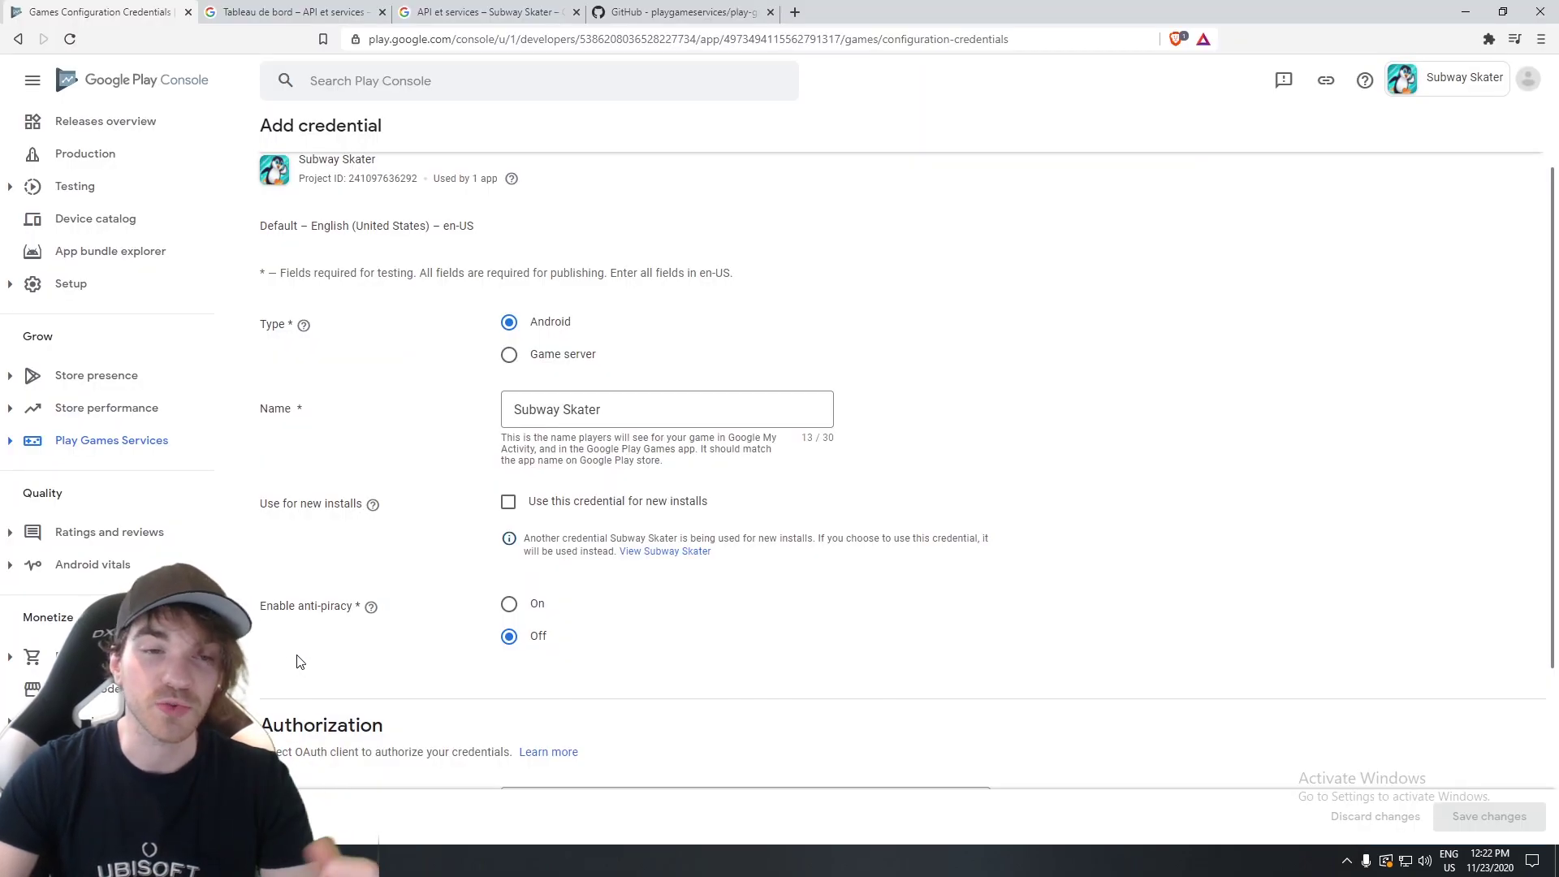
pyautogui.moveTo(393, 609); pyautogui.dragTo(342, 611)
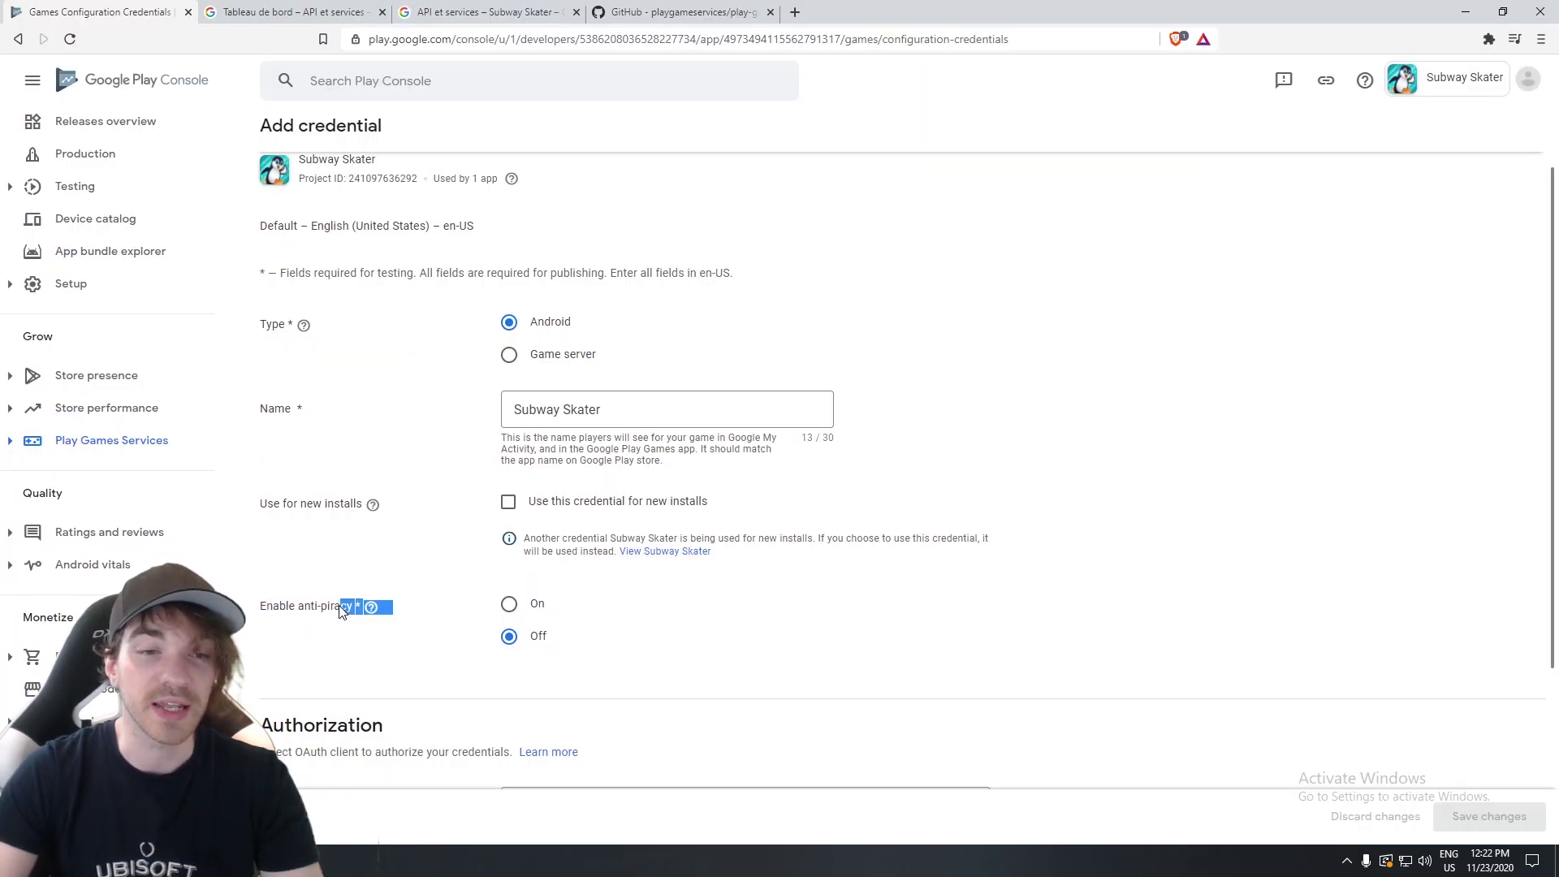
pyautogui.click(369, 646)
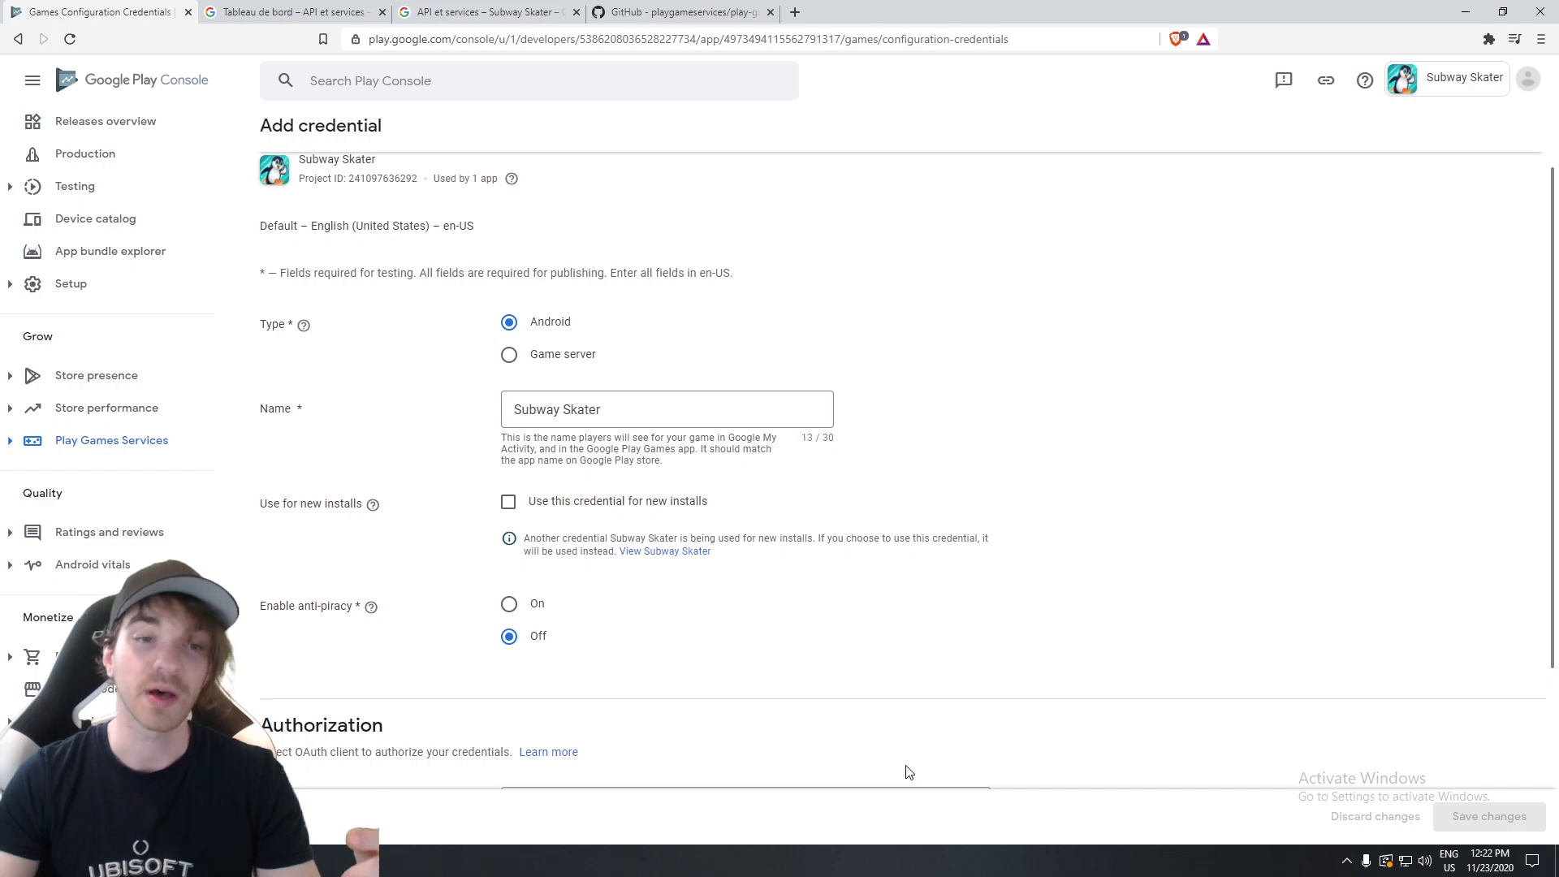
pyautogui.moveTo(307, 860)
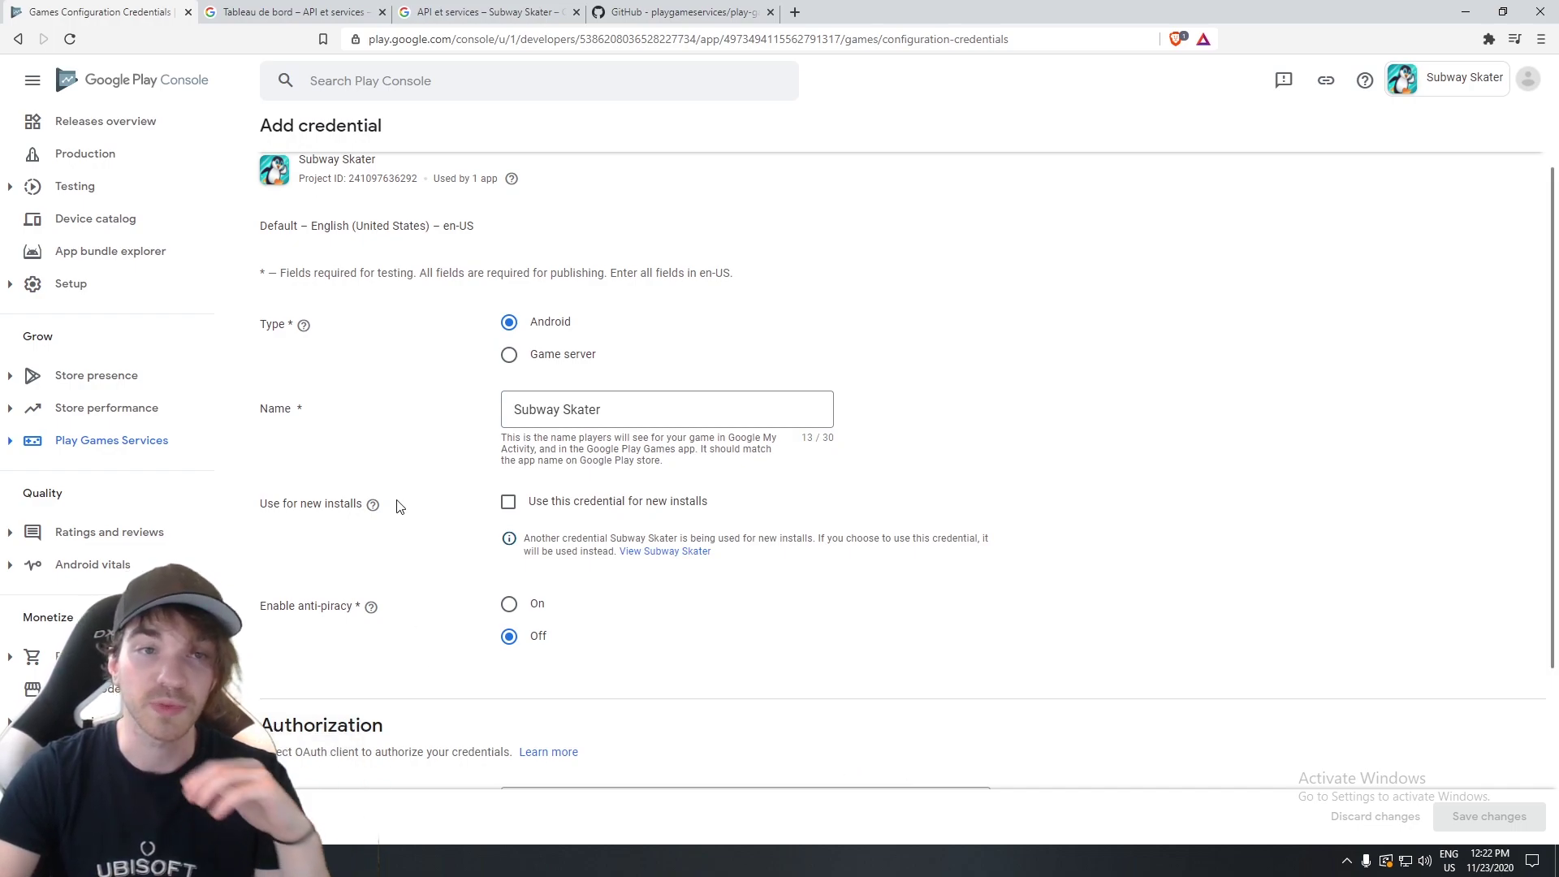
pyautogui.scroll(1, 150, 347)
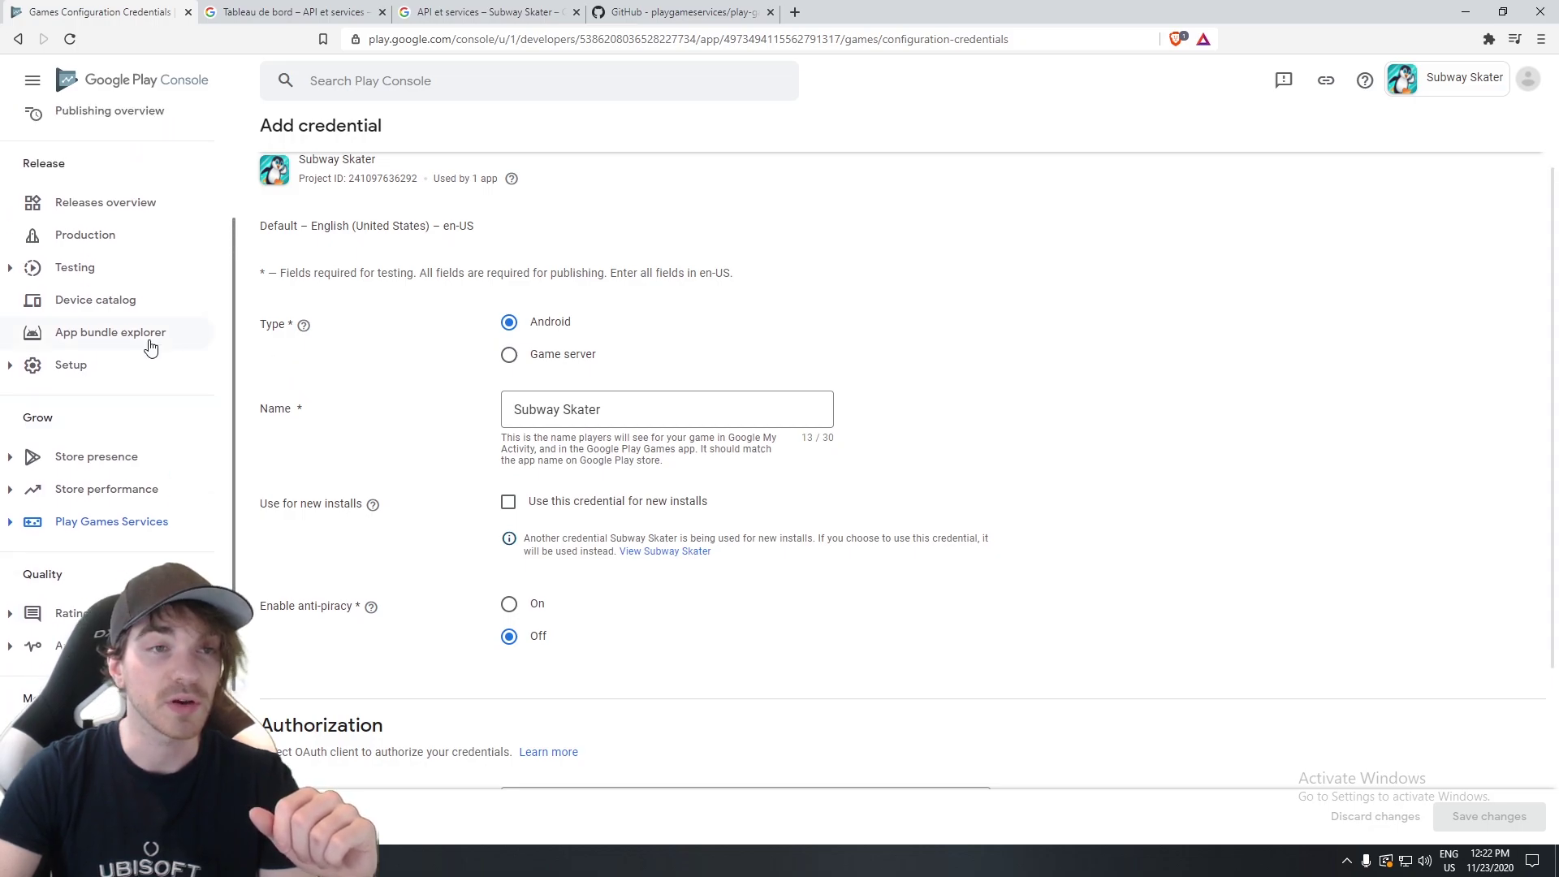
pyautogui.click(126, 244)
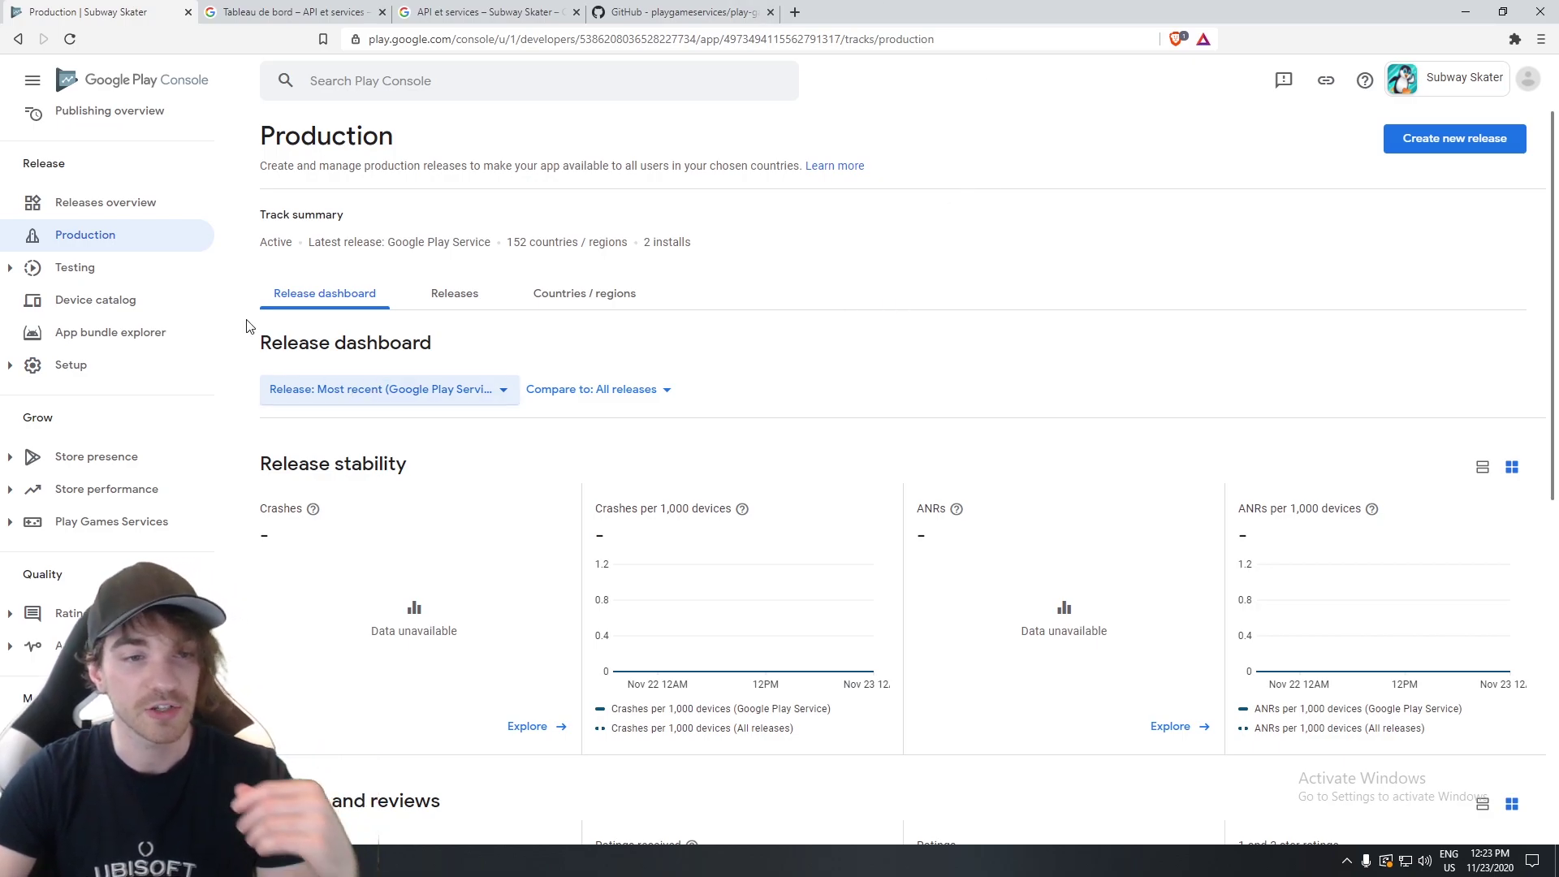
# Open the Internal testing track and check its release history.
pyautogui.click(151, 271)
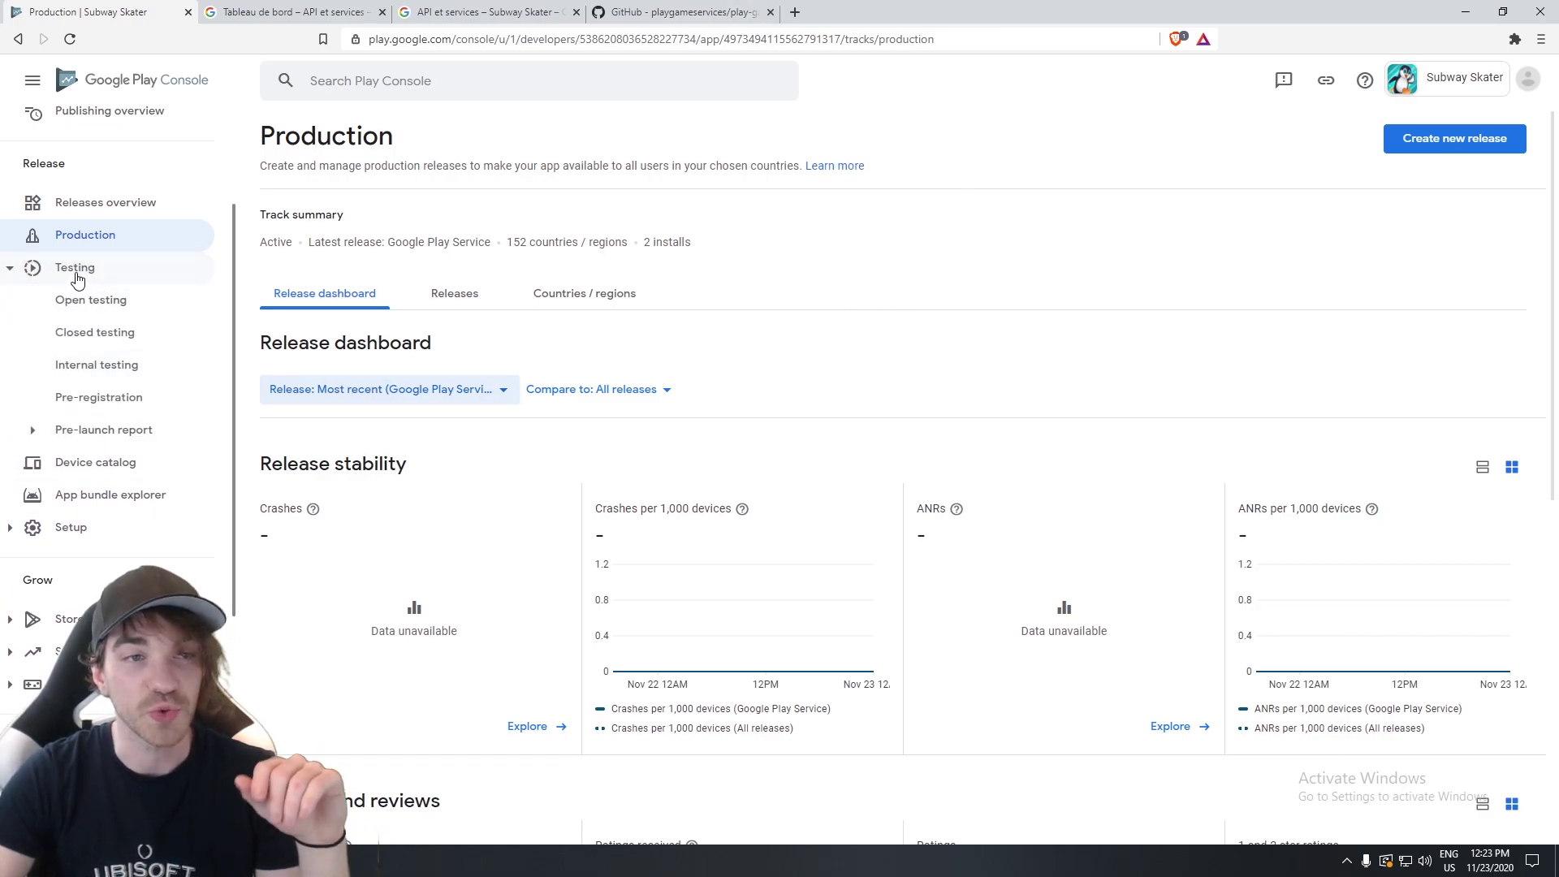
pyautogui.click(117, 371)
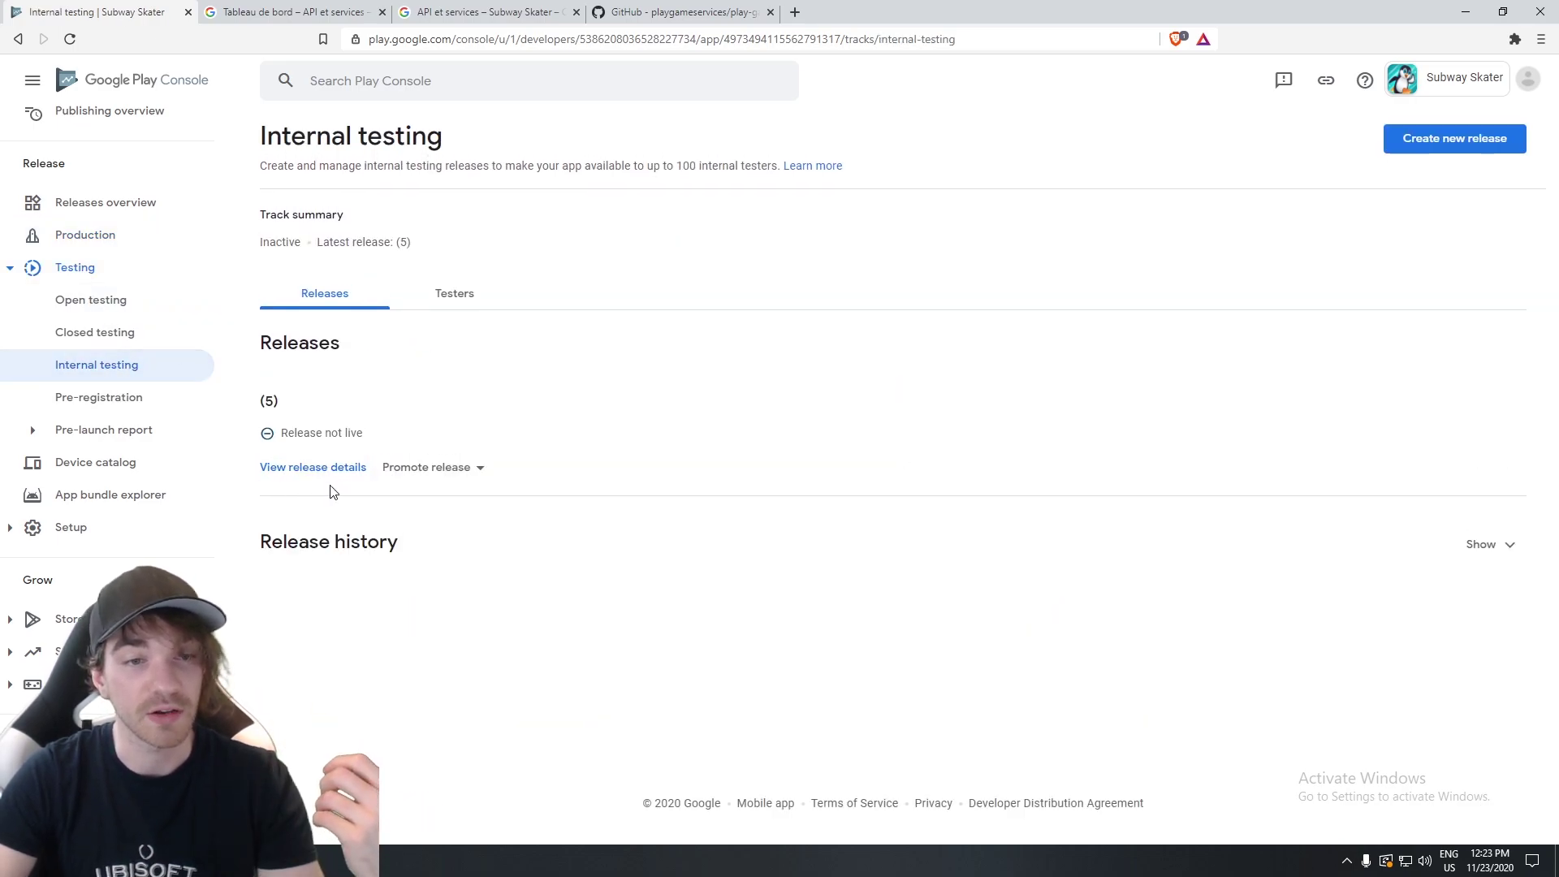
pyautogui.click(1506, 546)
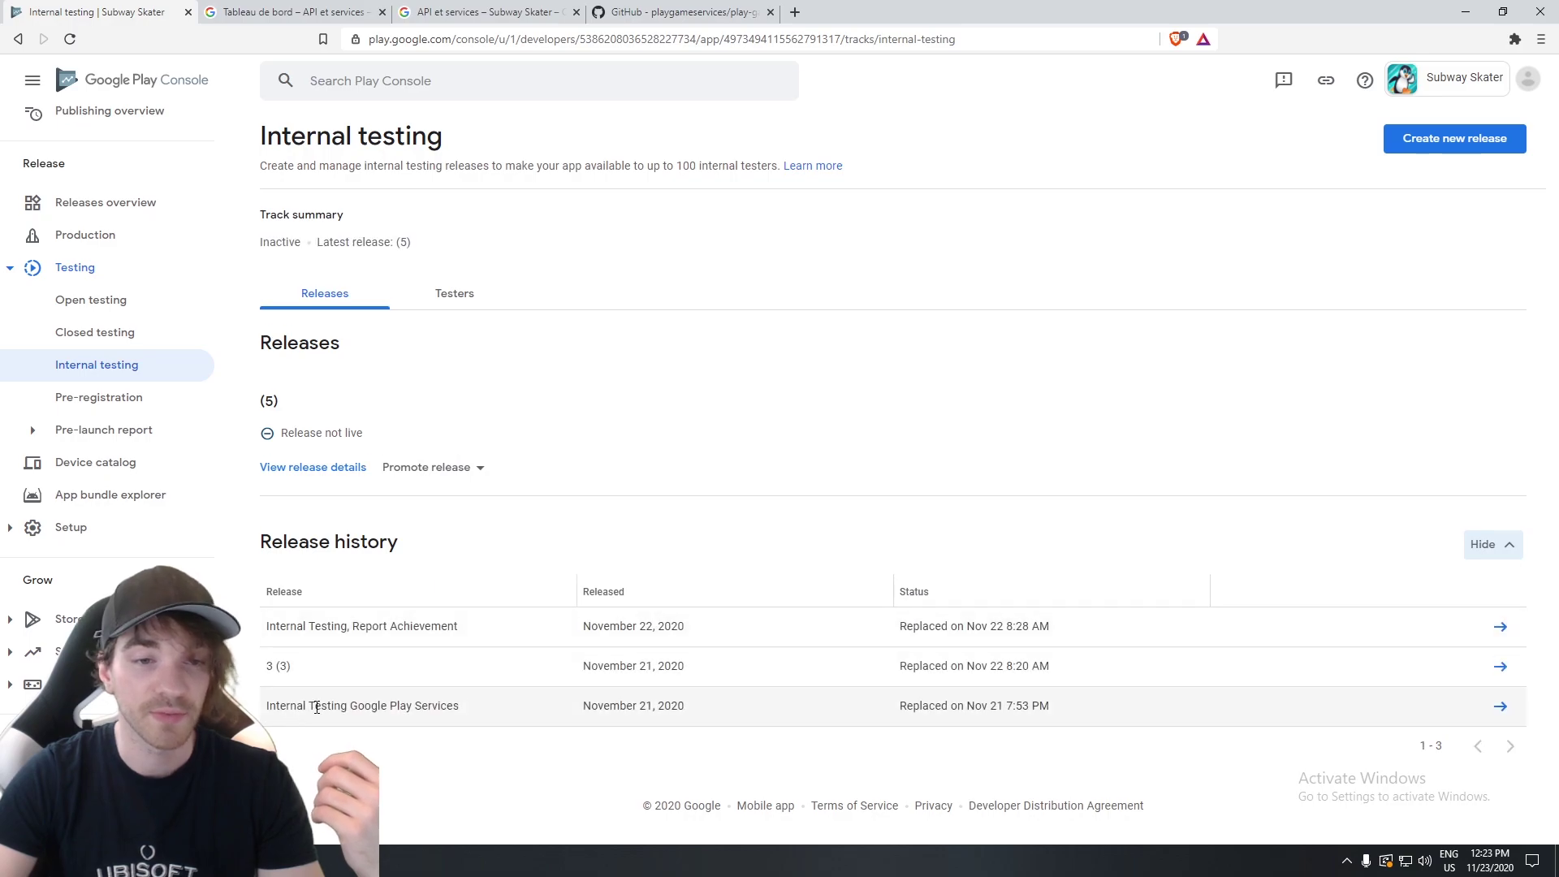
pyautogui.click(1496, 548)
# Review the Self tester e-mail list without changes, then return to the Releases tab.
pyautogui.click(485, 294)
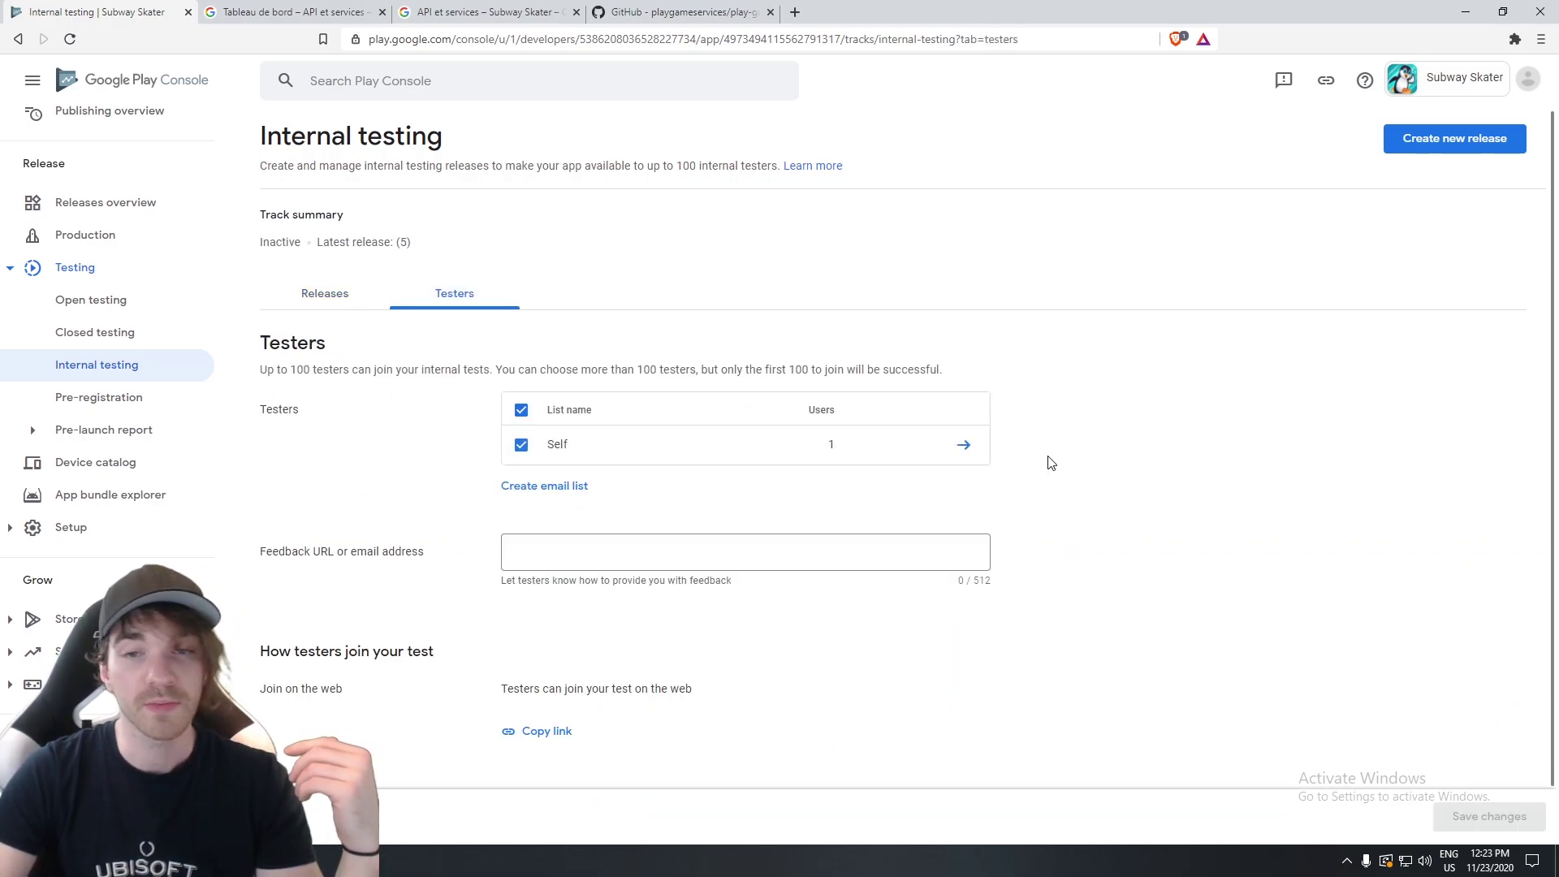
pyautogui.doubleClick(557, 444)
pyautogui.click(964, 444)
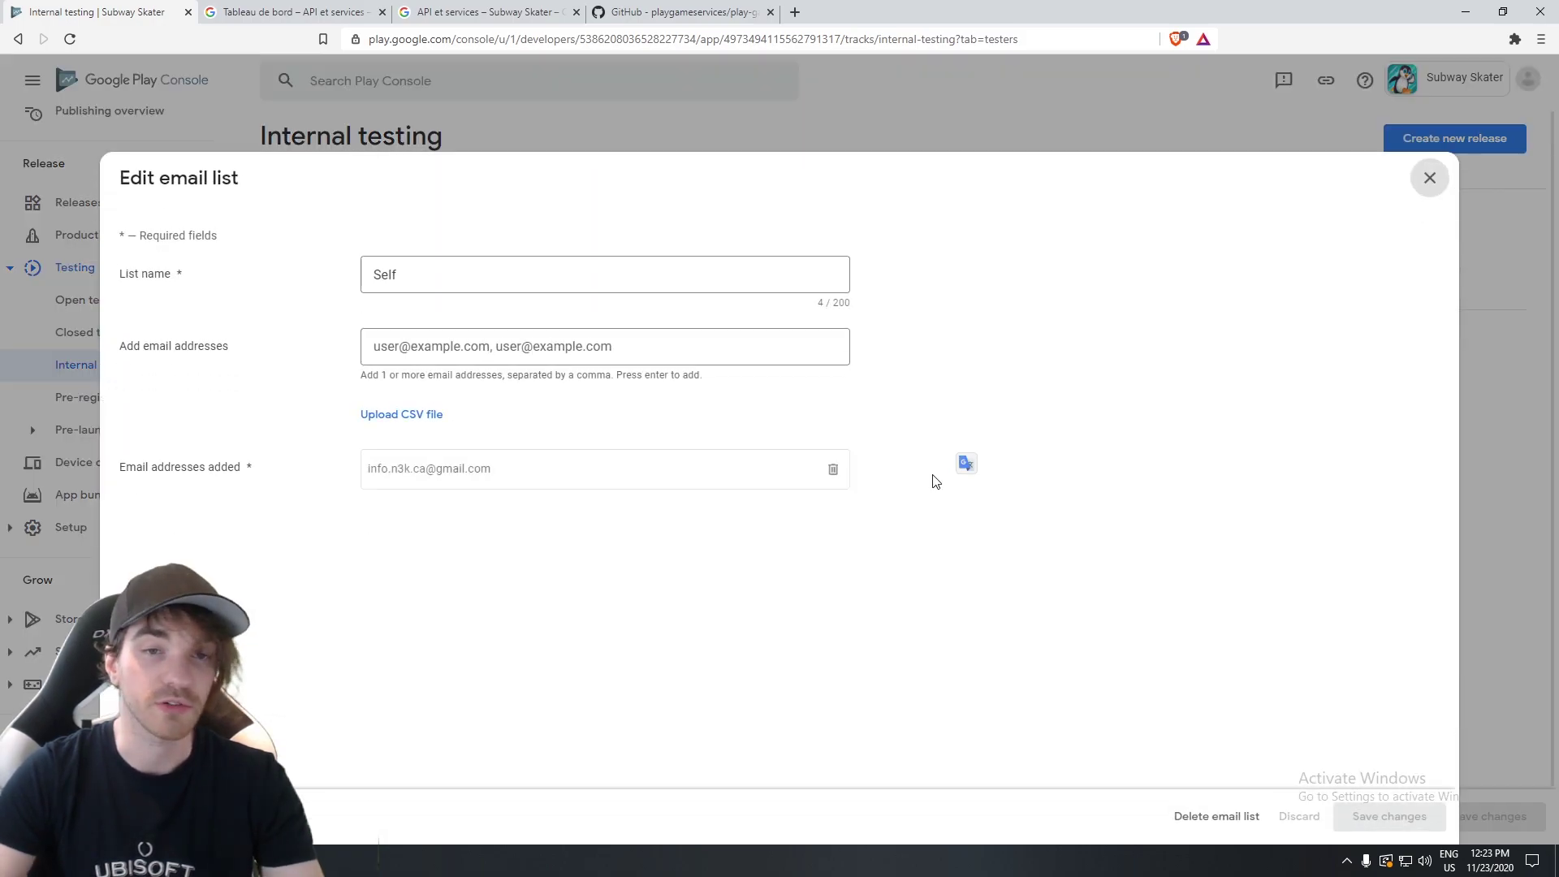
pyautogui.moveTo(587, 473); pyautogui.dragTo(307, 480)
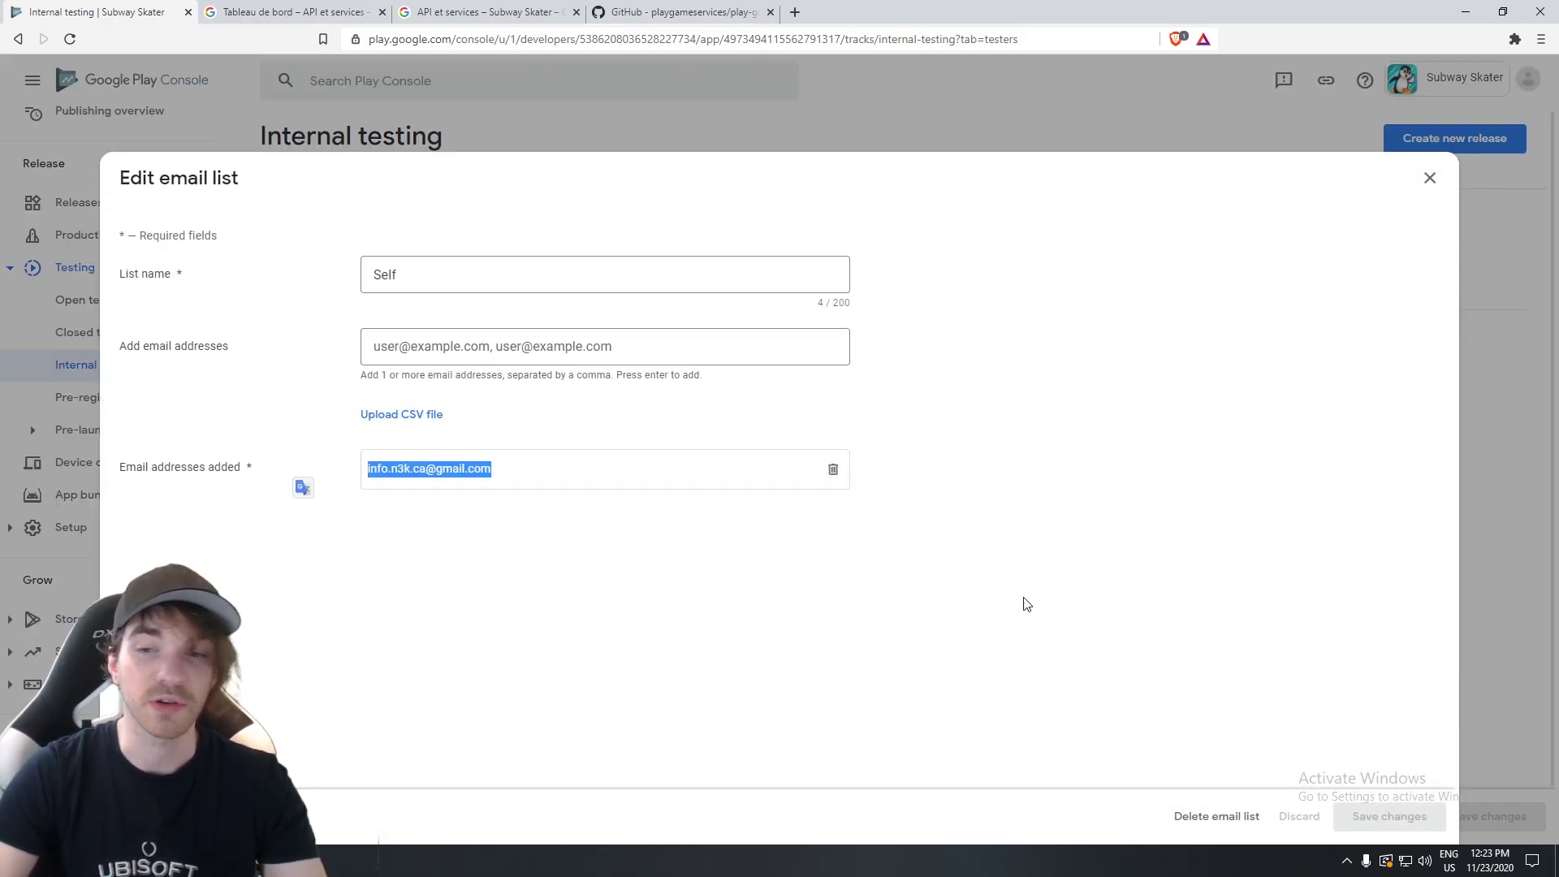
pyautogui.click(1429, 178)
pyautogui.scroll(-1, 334, 449)
pyautogui.scroll(1, 313, 382)
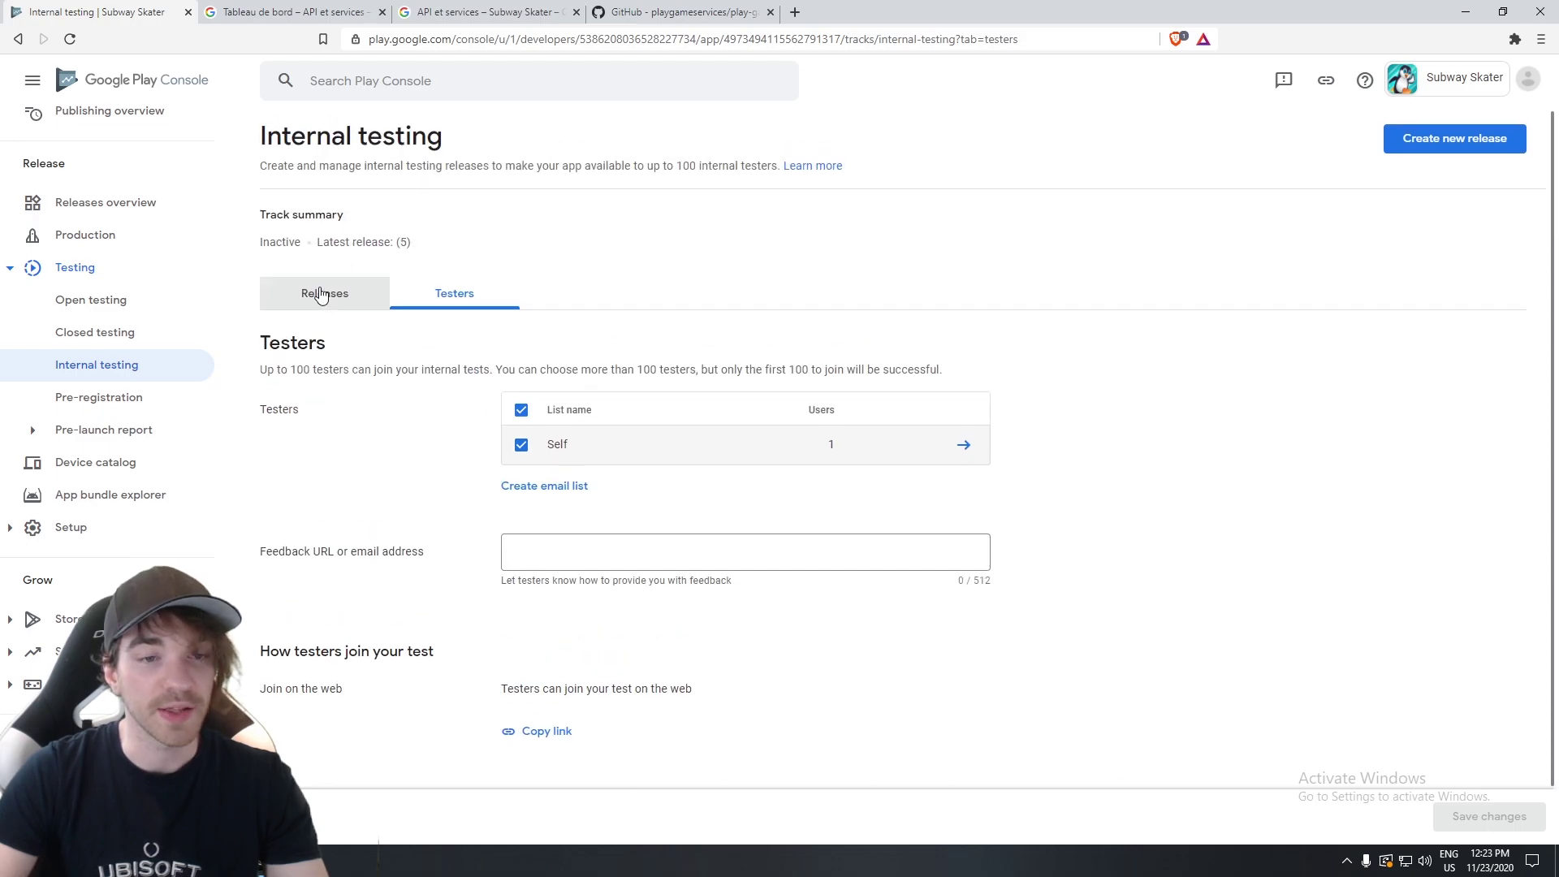
pyautogui.scroll(-1, 479, 596)
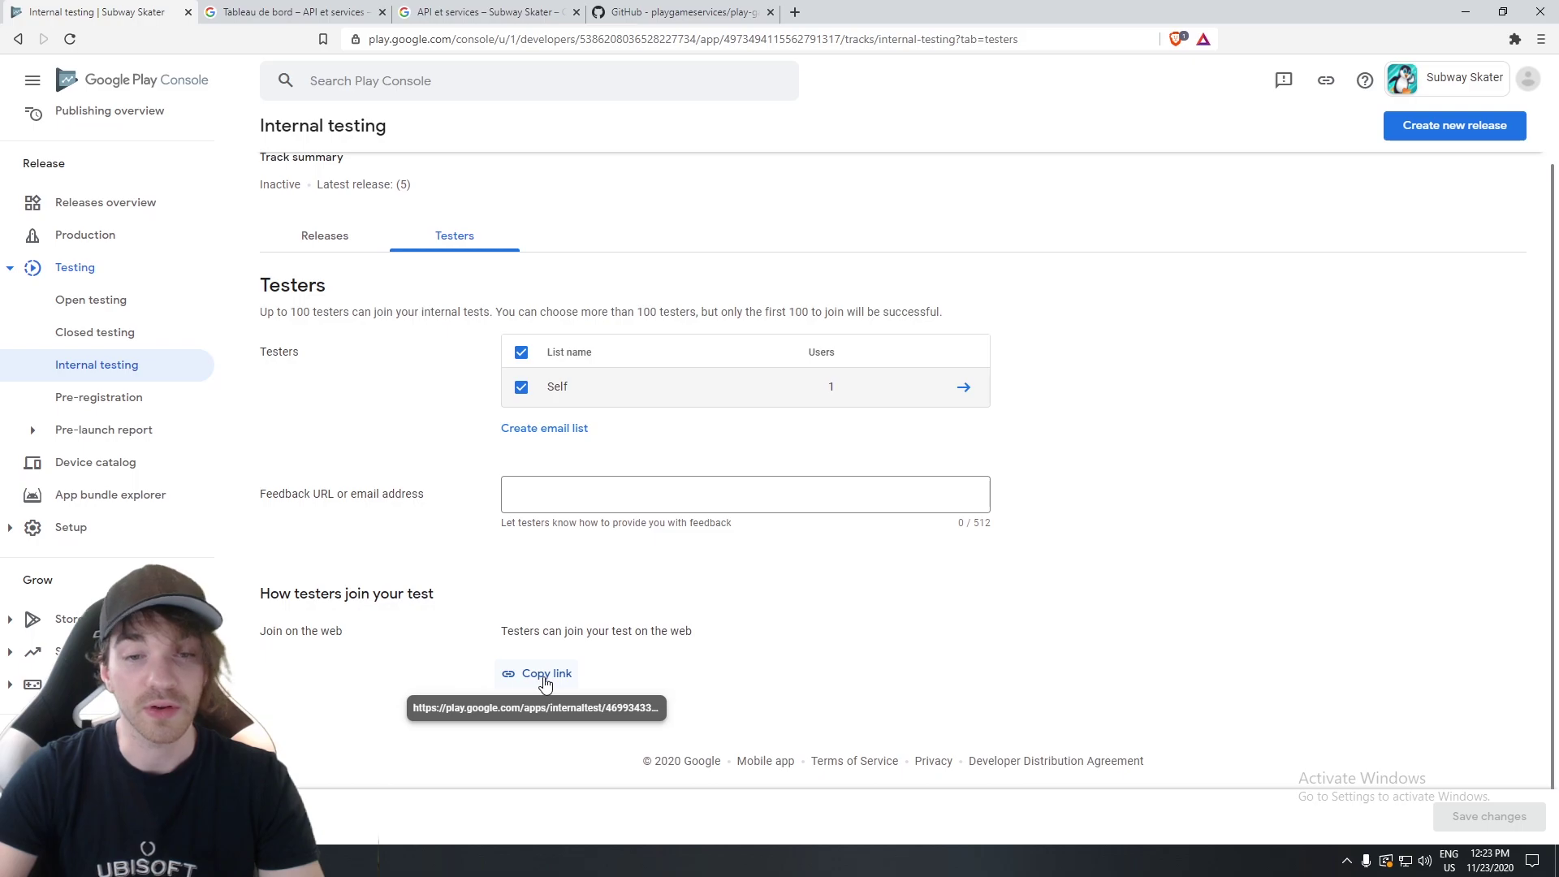
pyautogui.click(355, 244)
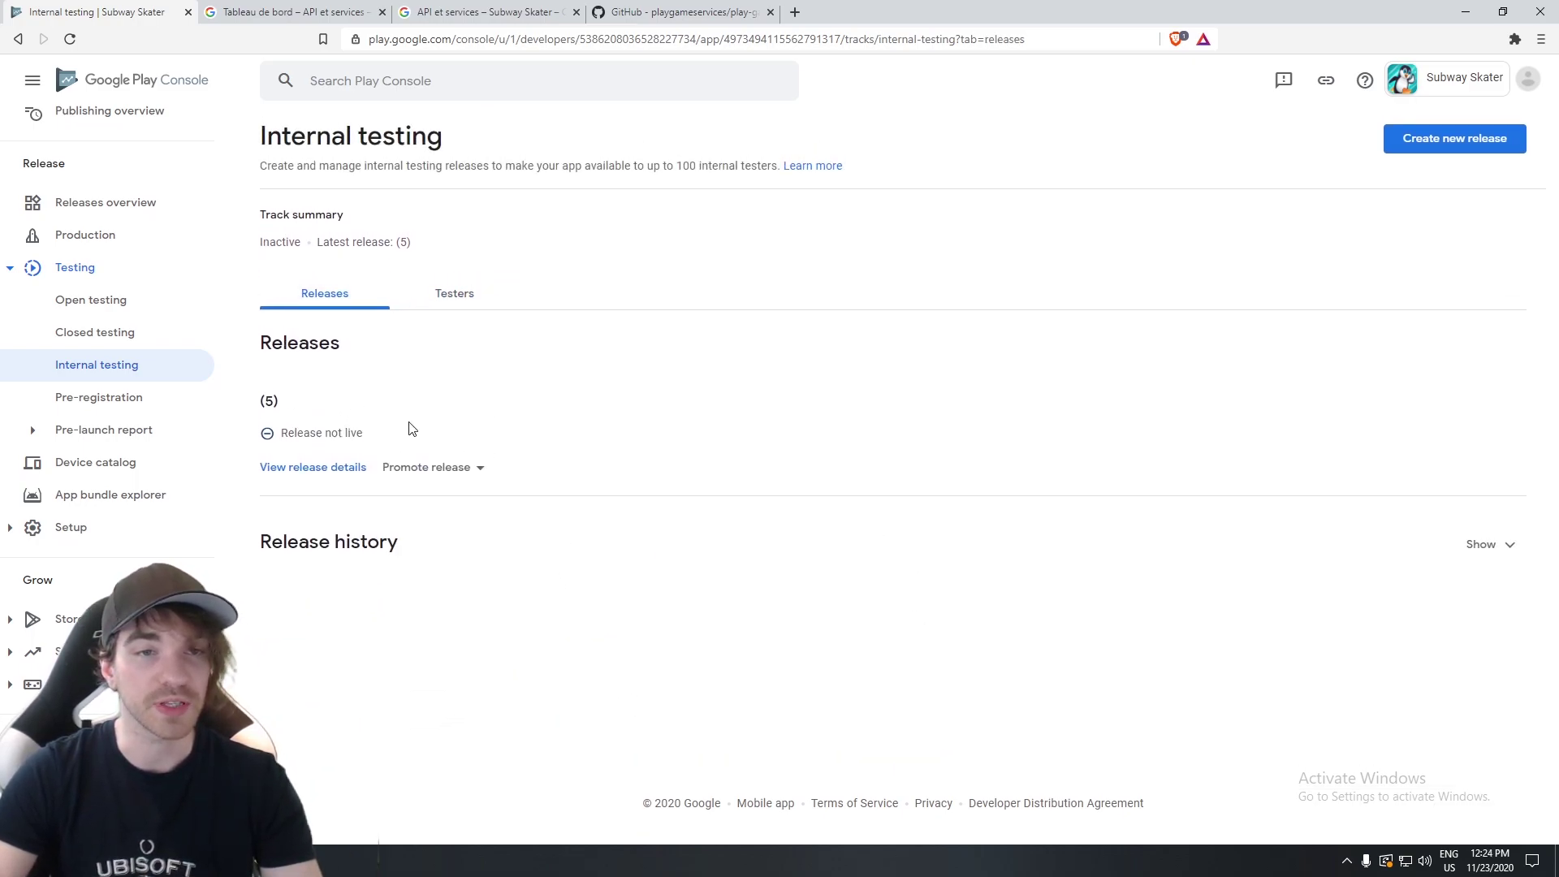
# Go to Subway Skater's Internal testing track page in Google Play Console.
pyautogui.click(1457, 140)
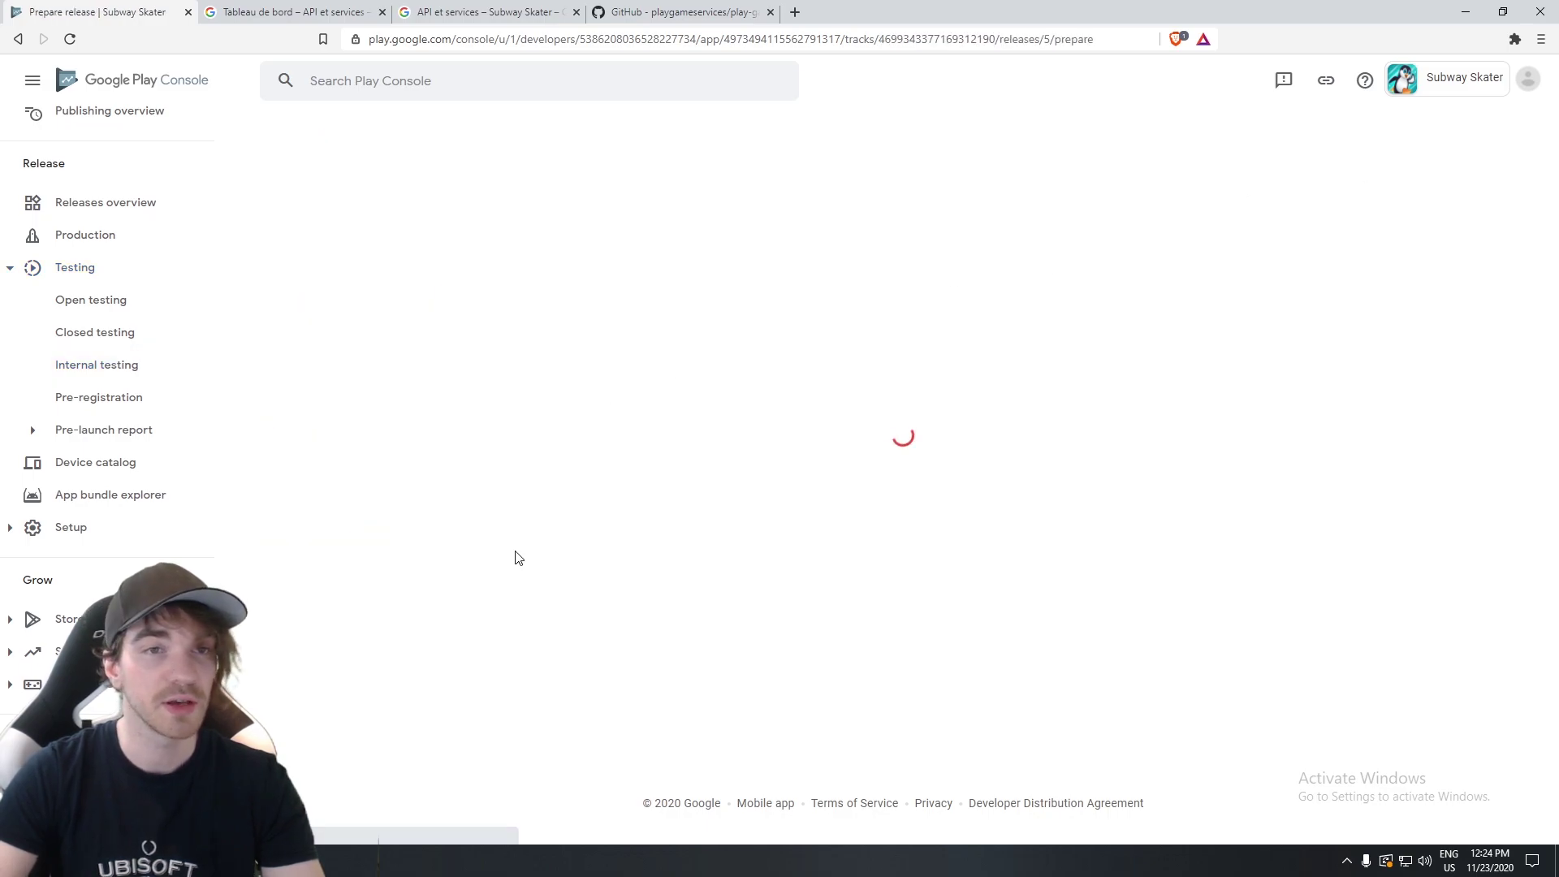
pyautogui.scroll(-5, 589, 487)
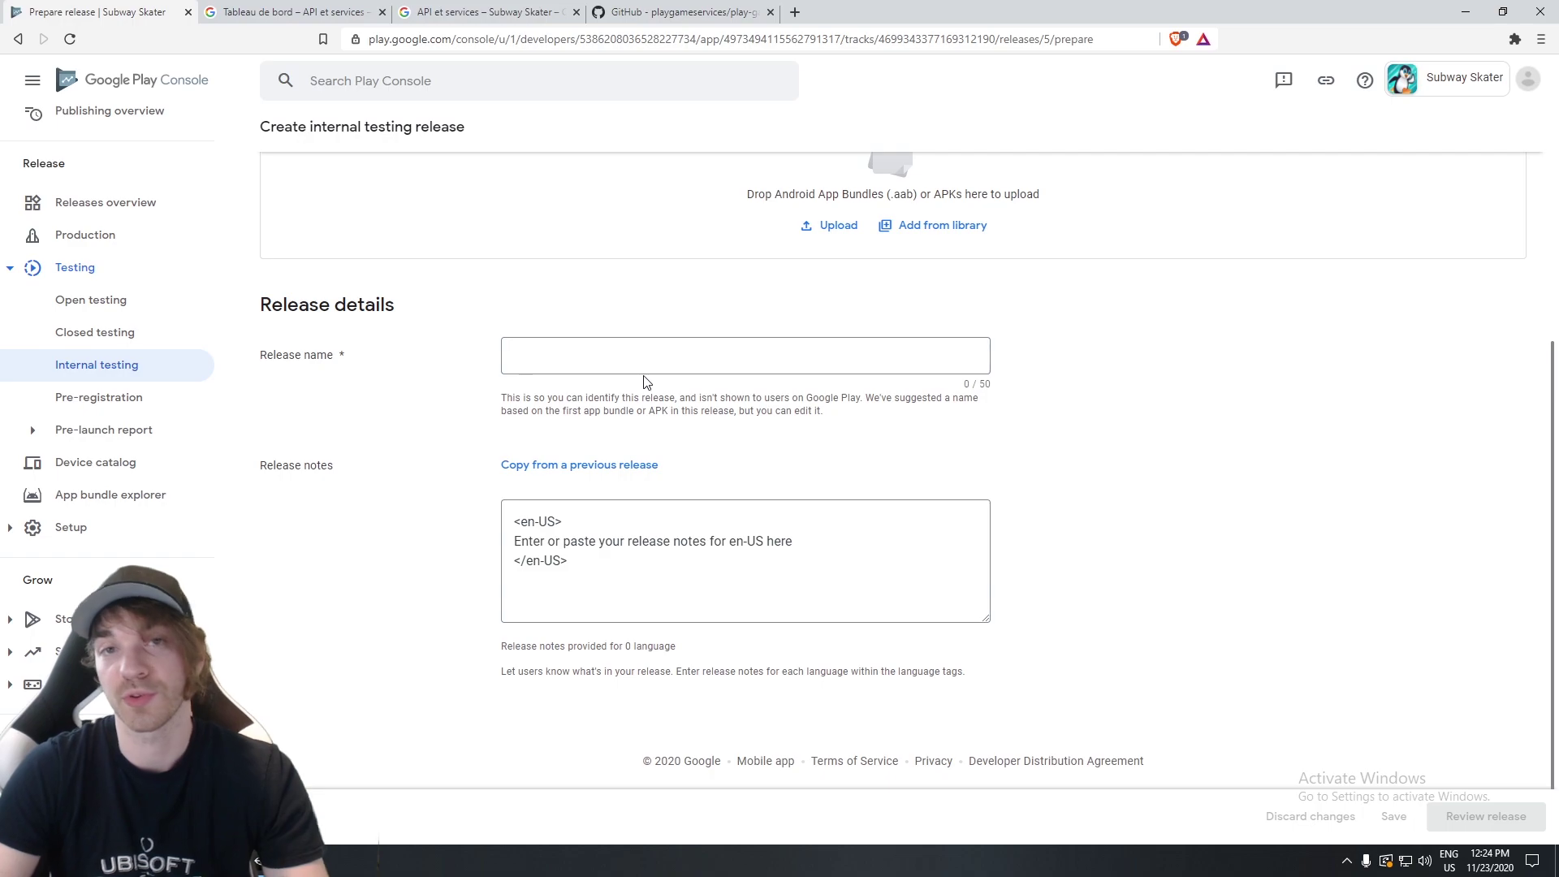
pyautogui.scroll(1, 569, 487)
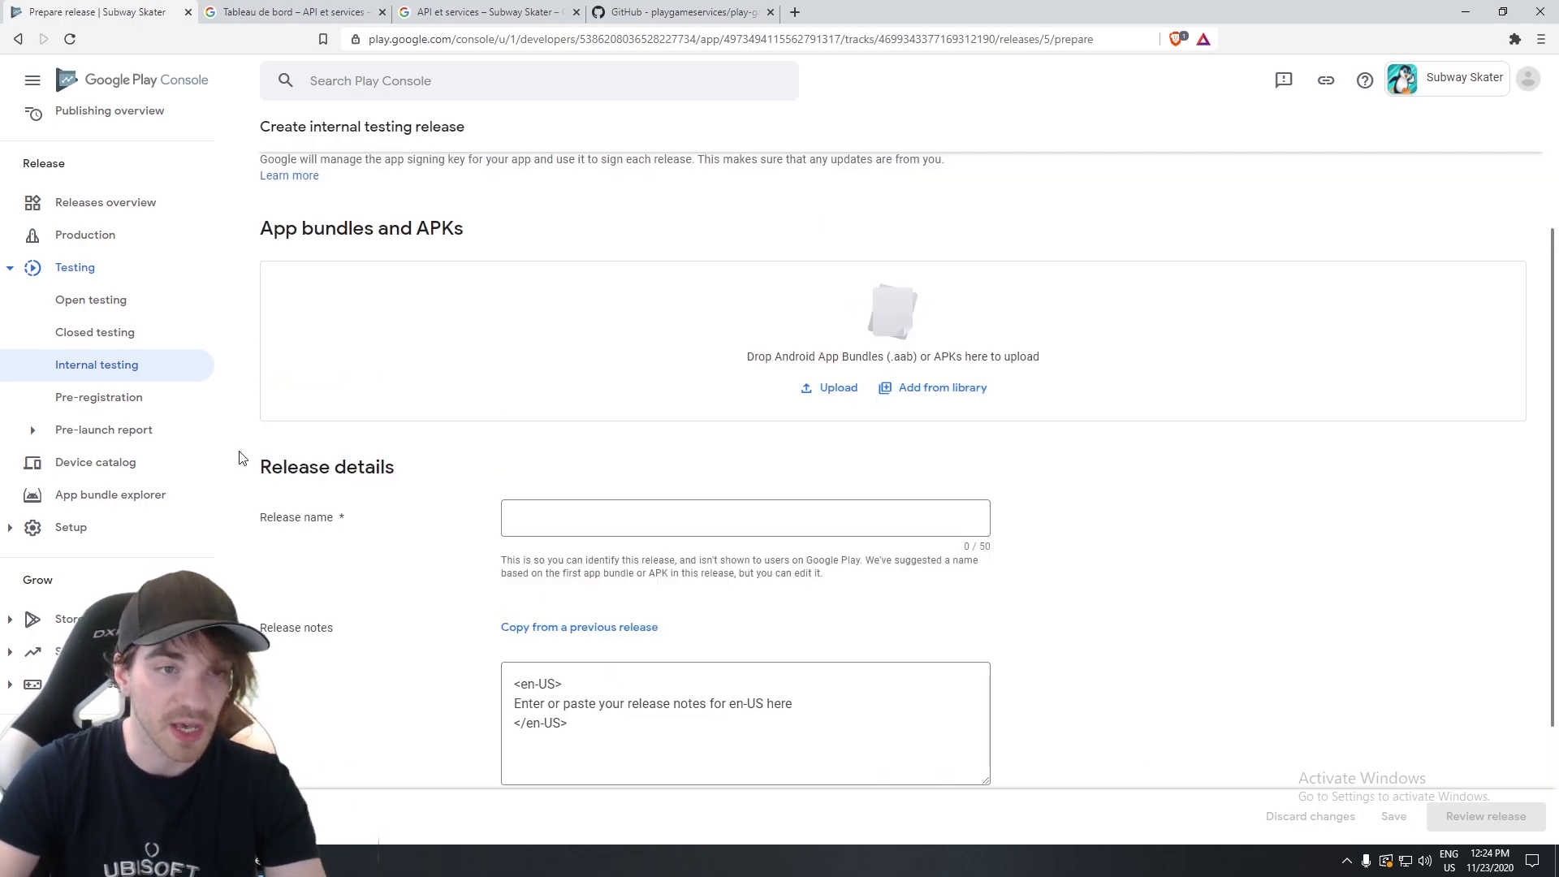
pyautogui.click(138, 361)
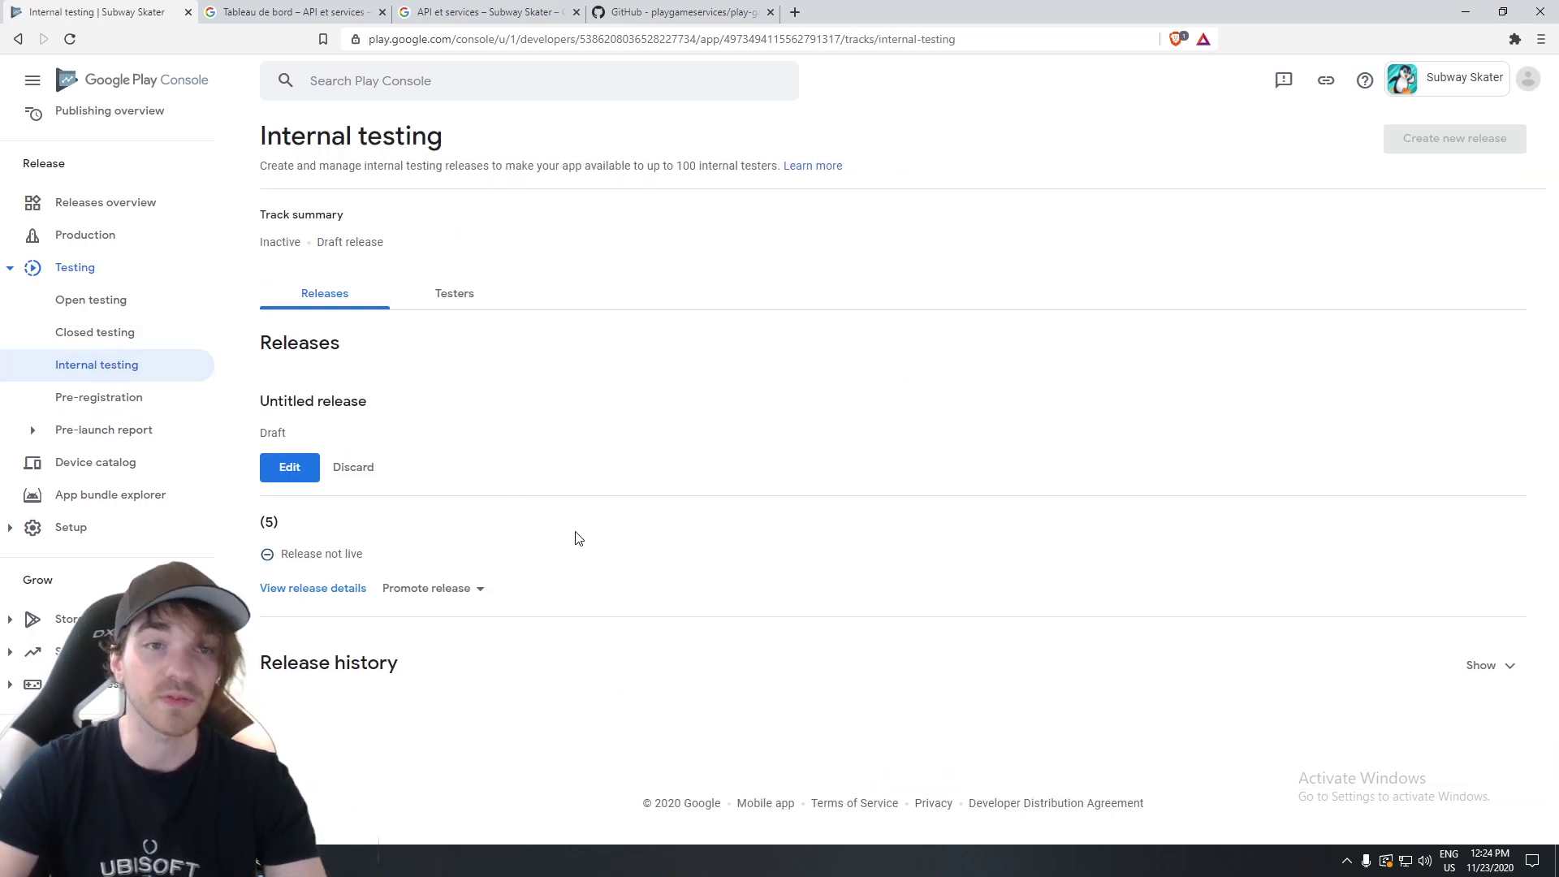
# Discard the untitled draft release, leaving release (5) as the not-live latest release.
pyautogui.moveTo(406, 563); pyautogui.dragTo(259, 557)
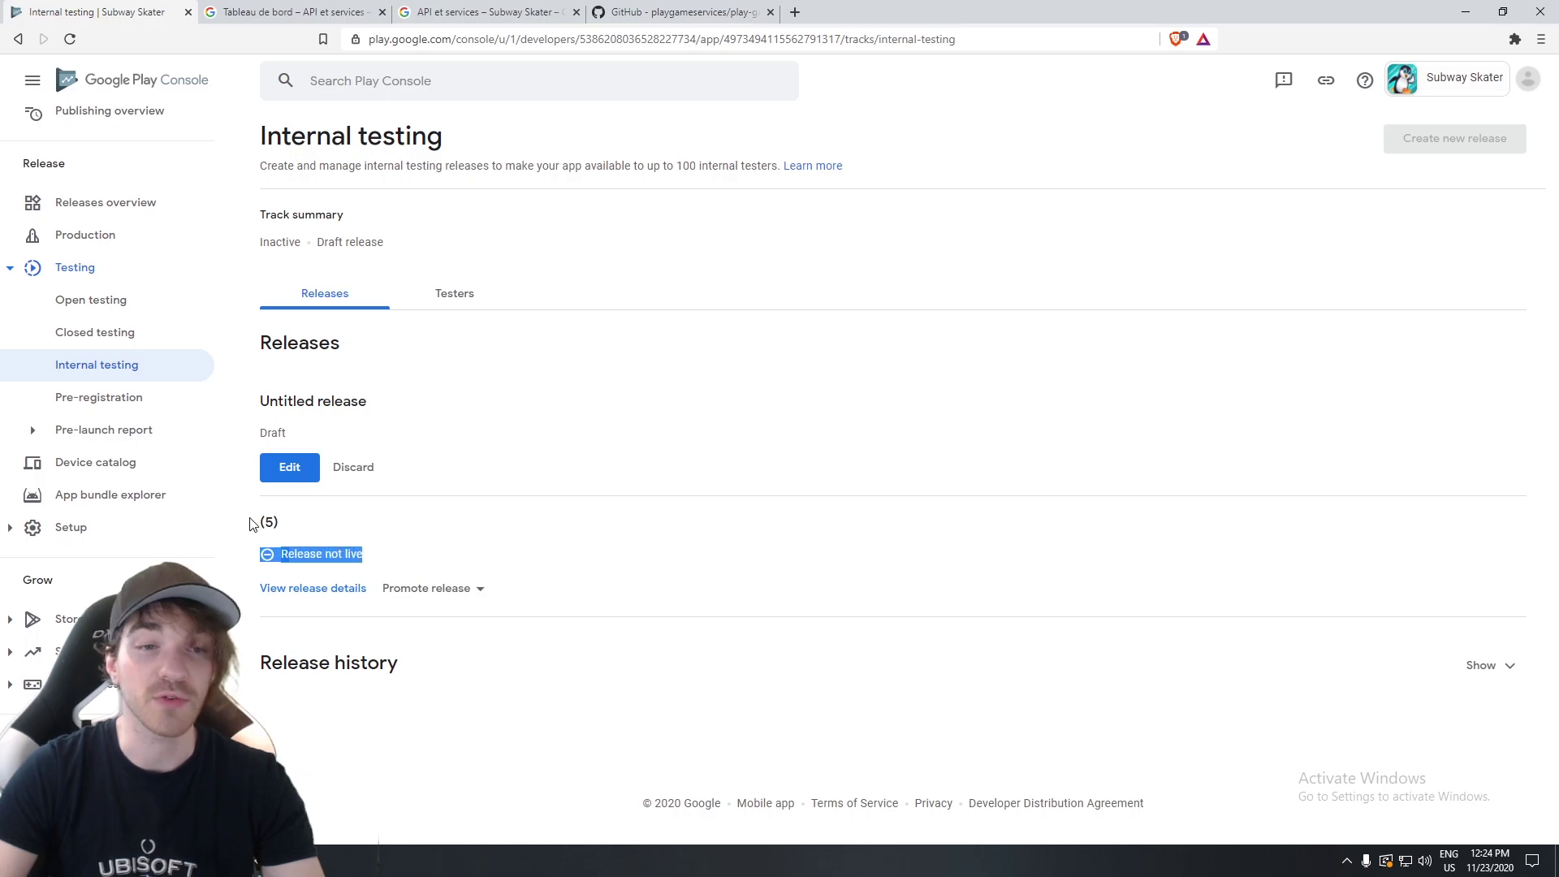
pyautogui.click(388, 533)
pyautogui.moveTo(309, 424); pyautogui.dragTo(256, 430)
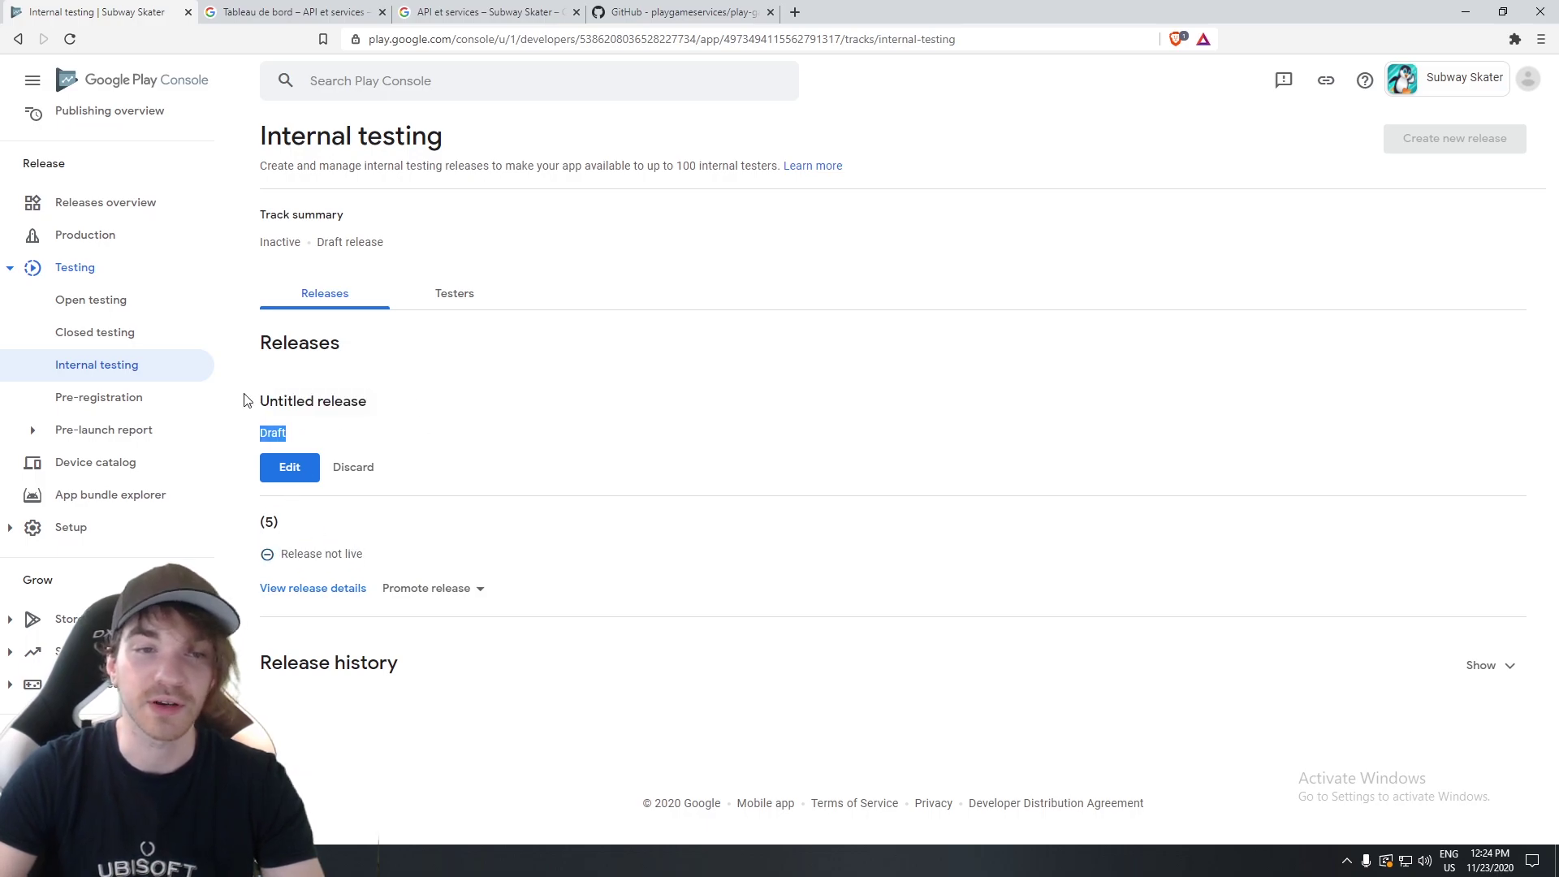
pyautogui.click(354, 471)
pyautogui.click(878, 488)
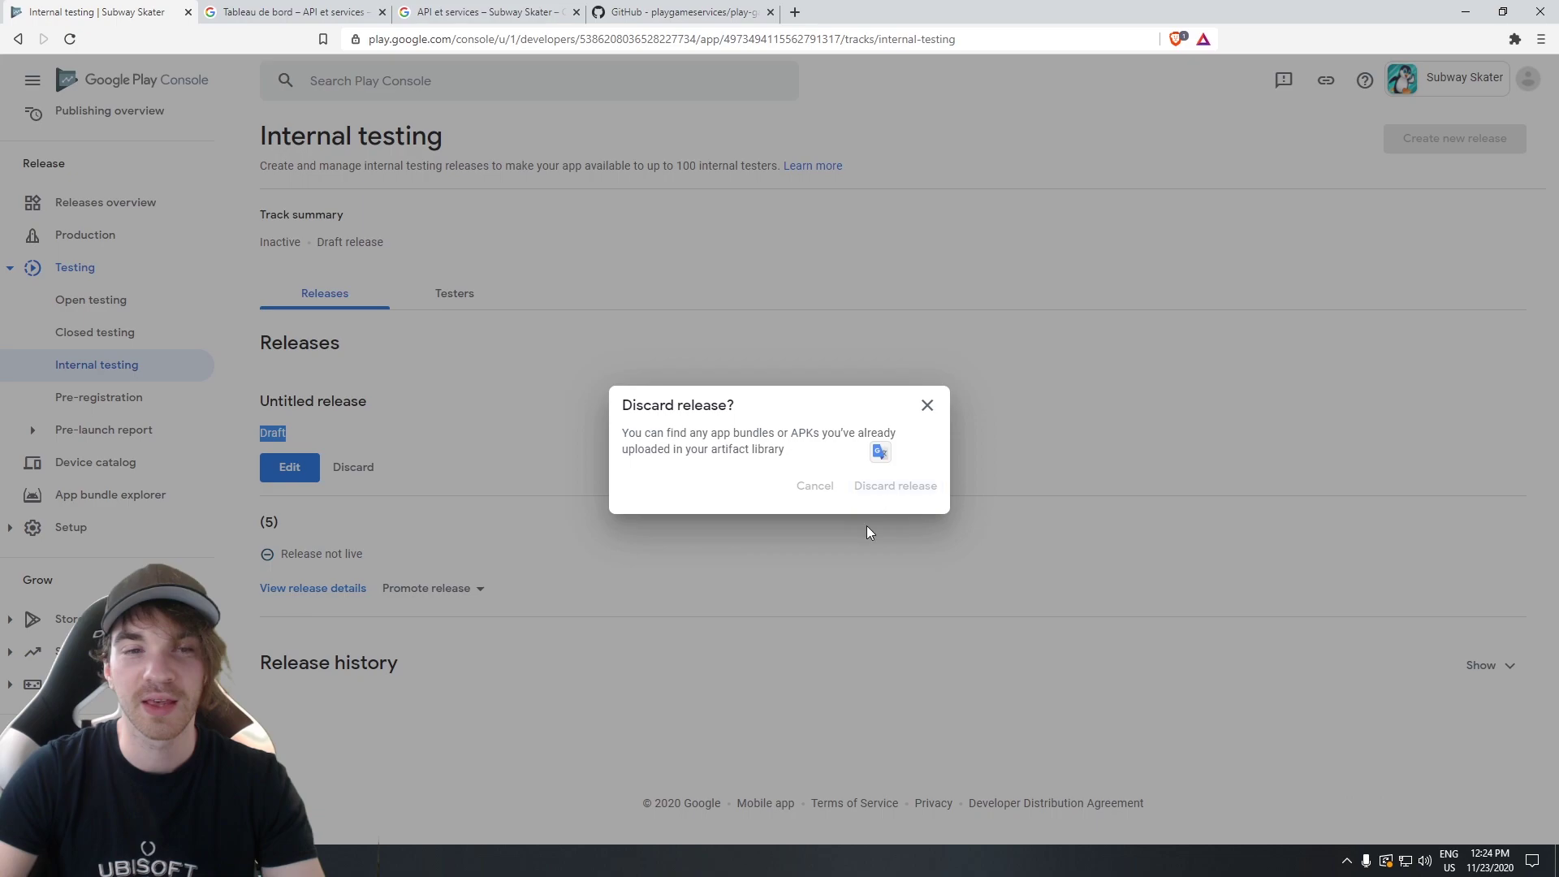
pyautogui.moveTo(388, 438); pyautogui.dragTo(253, 415)
pyautogui.click(302, 412)
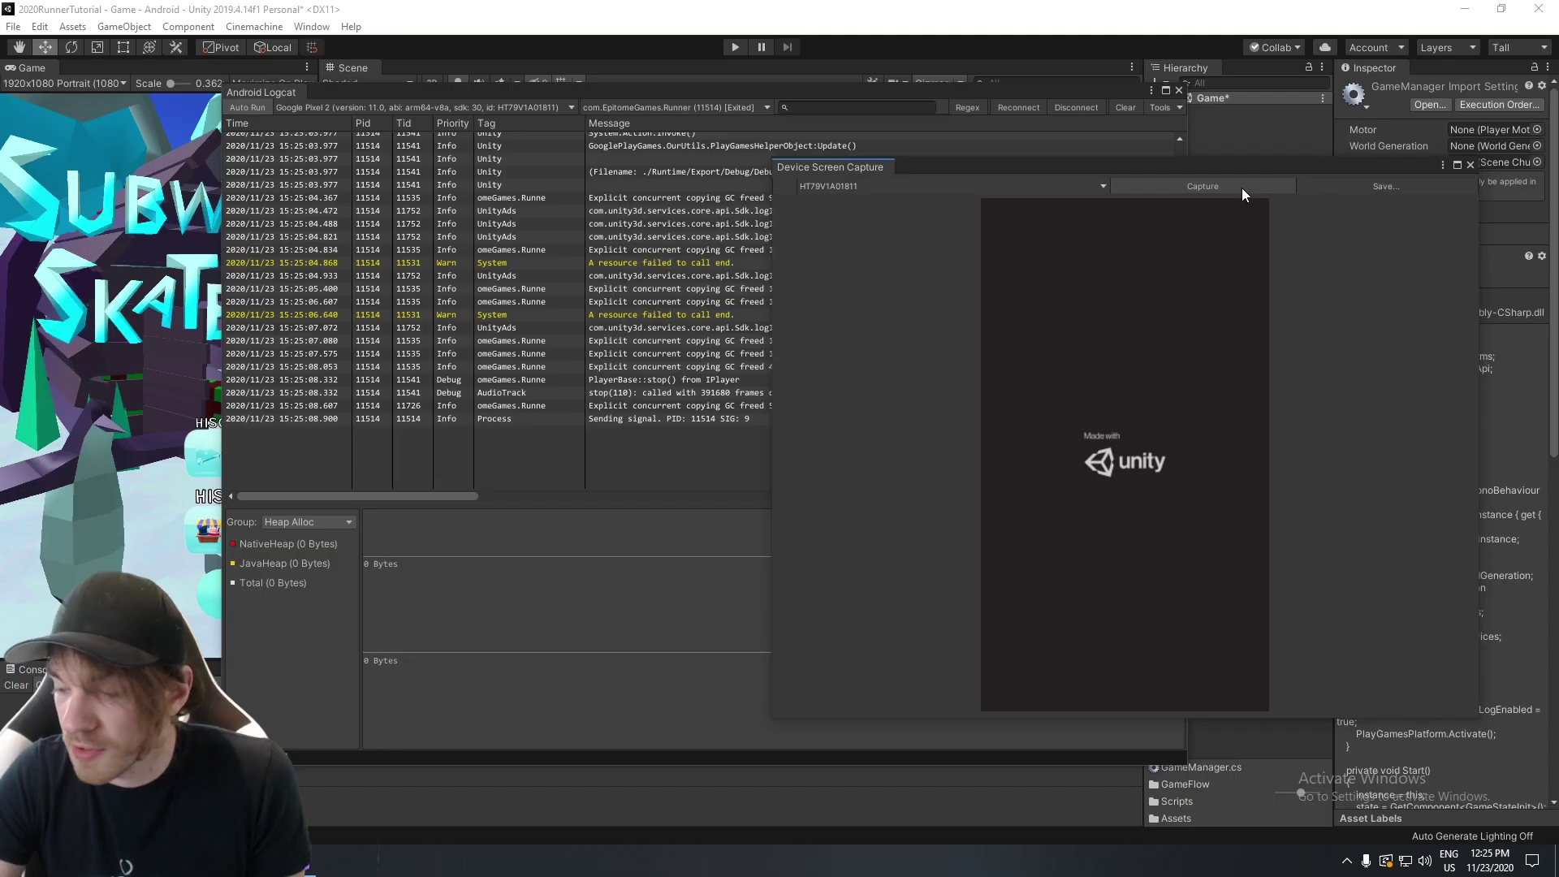
# Capture the phone's achievements and Top Score leaderboard screens, then close the capture and logcat windows.
pyautogui.click(1240, 187)
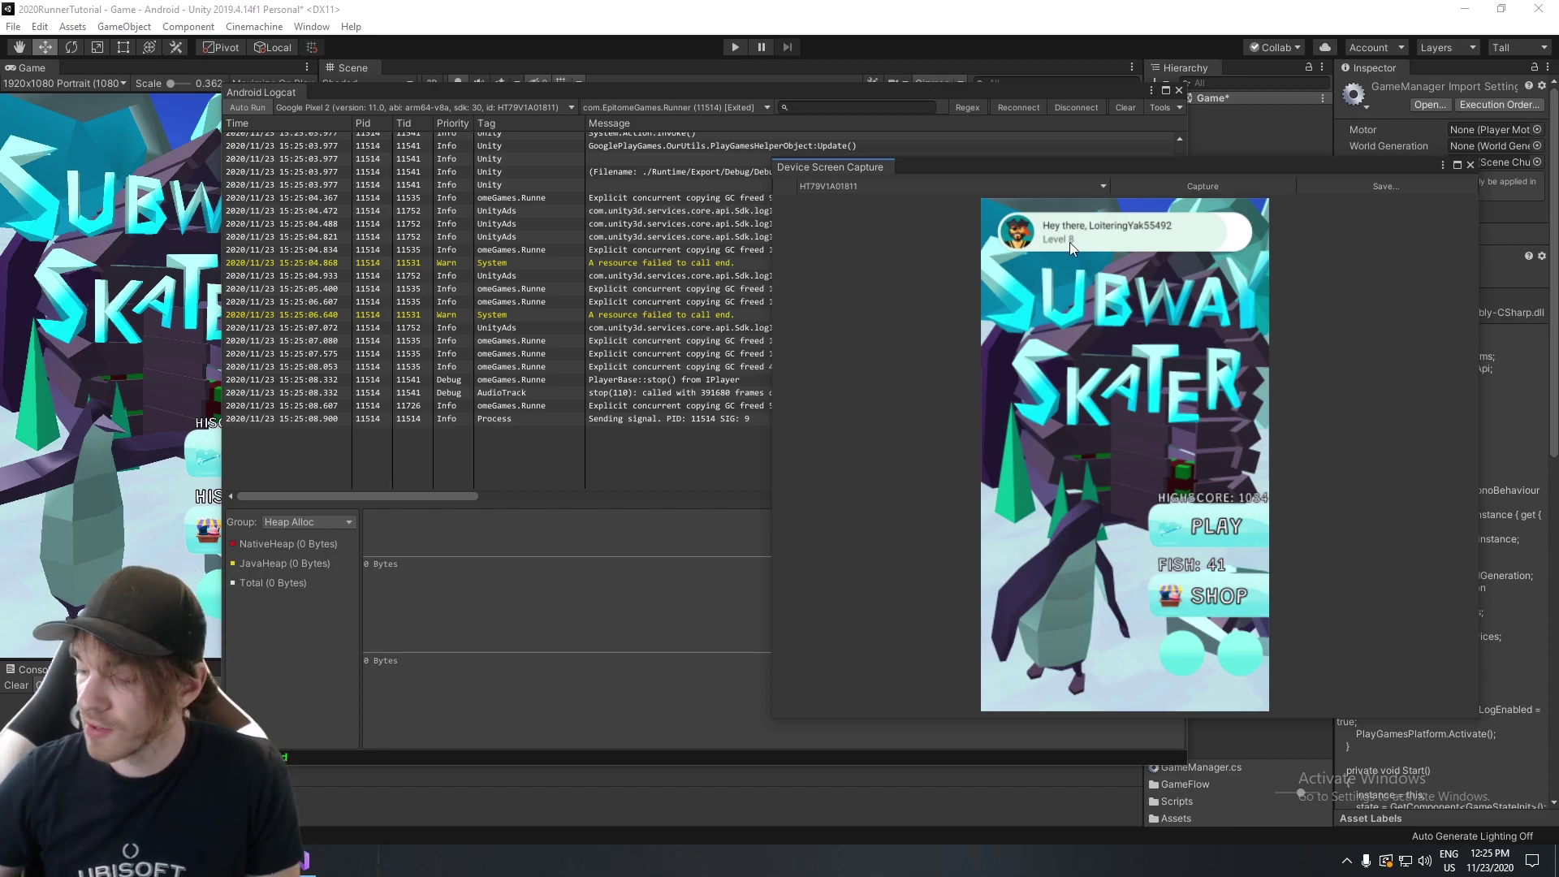
pyautogui.click(1220, 186)
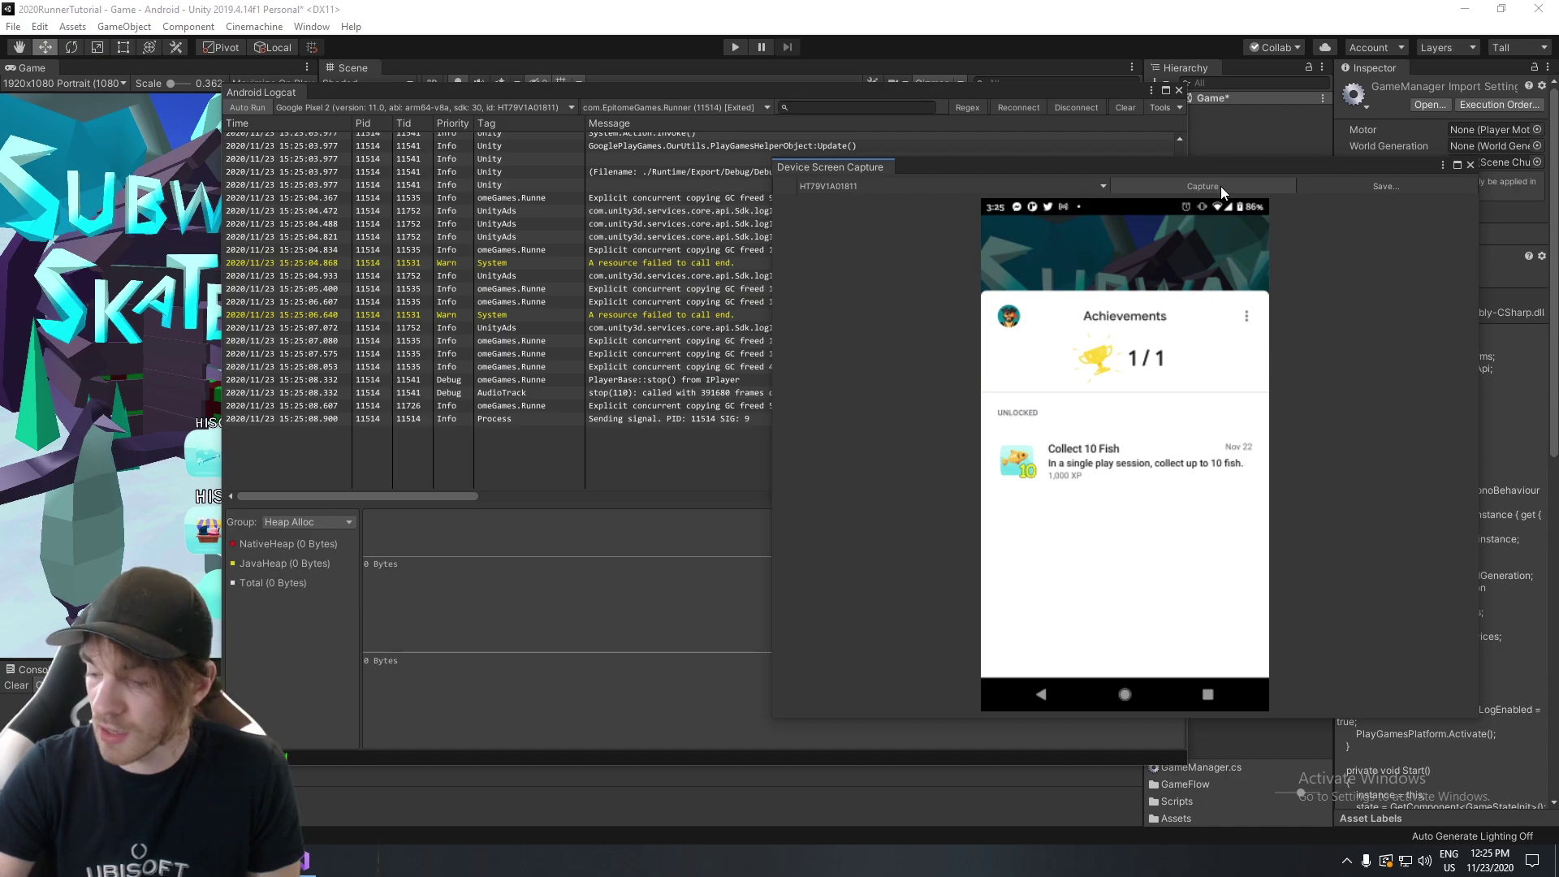
pyautogui.click(1220, 186)
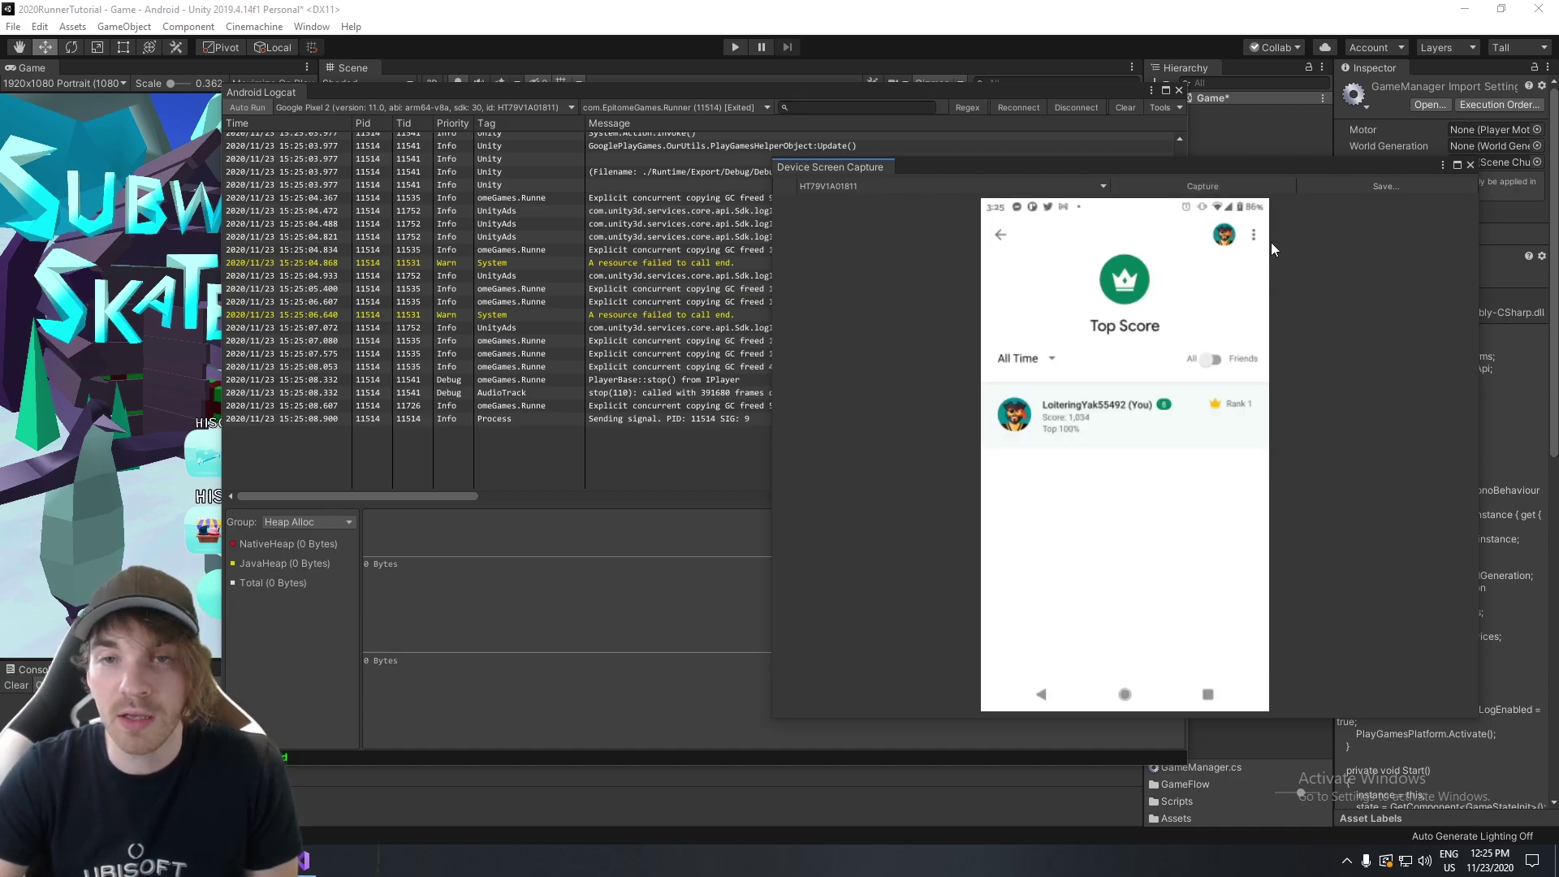
pyautogui.click(1470, 165)
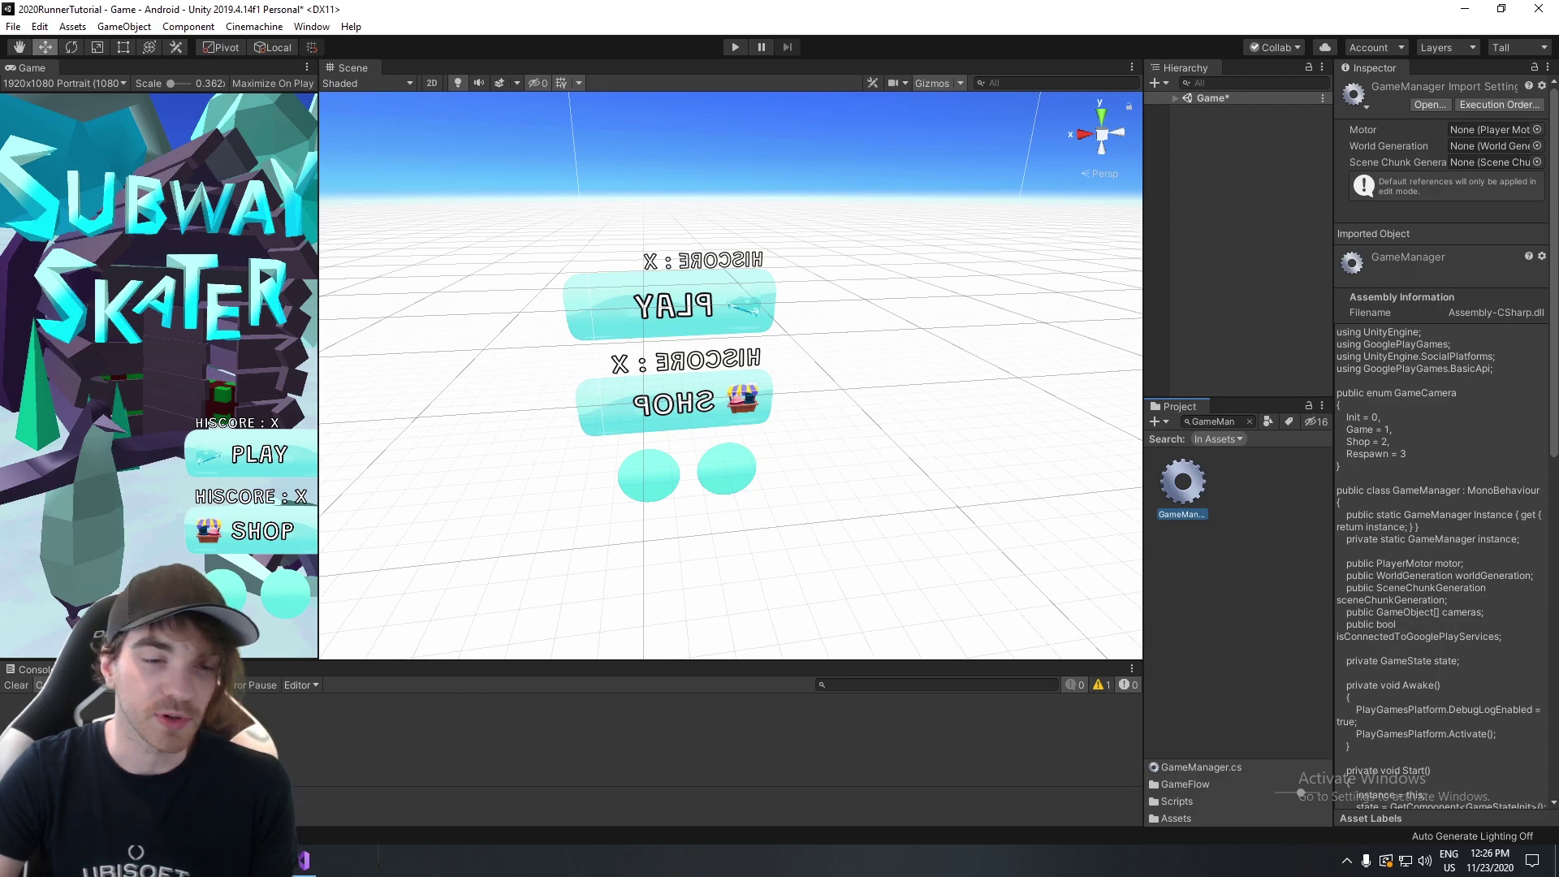
# Review GameManager.cs, briefly expanding the Awake method body and folding it back.
pyautogui.hotkey('alt', 'Tab')
pyautogui.click(463, 398)
pyautogui.scroll(2, 463, 396)
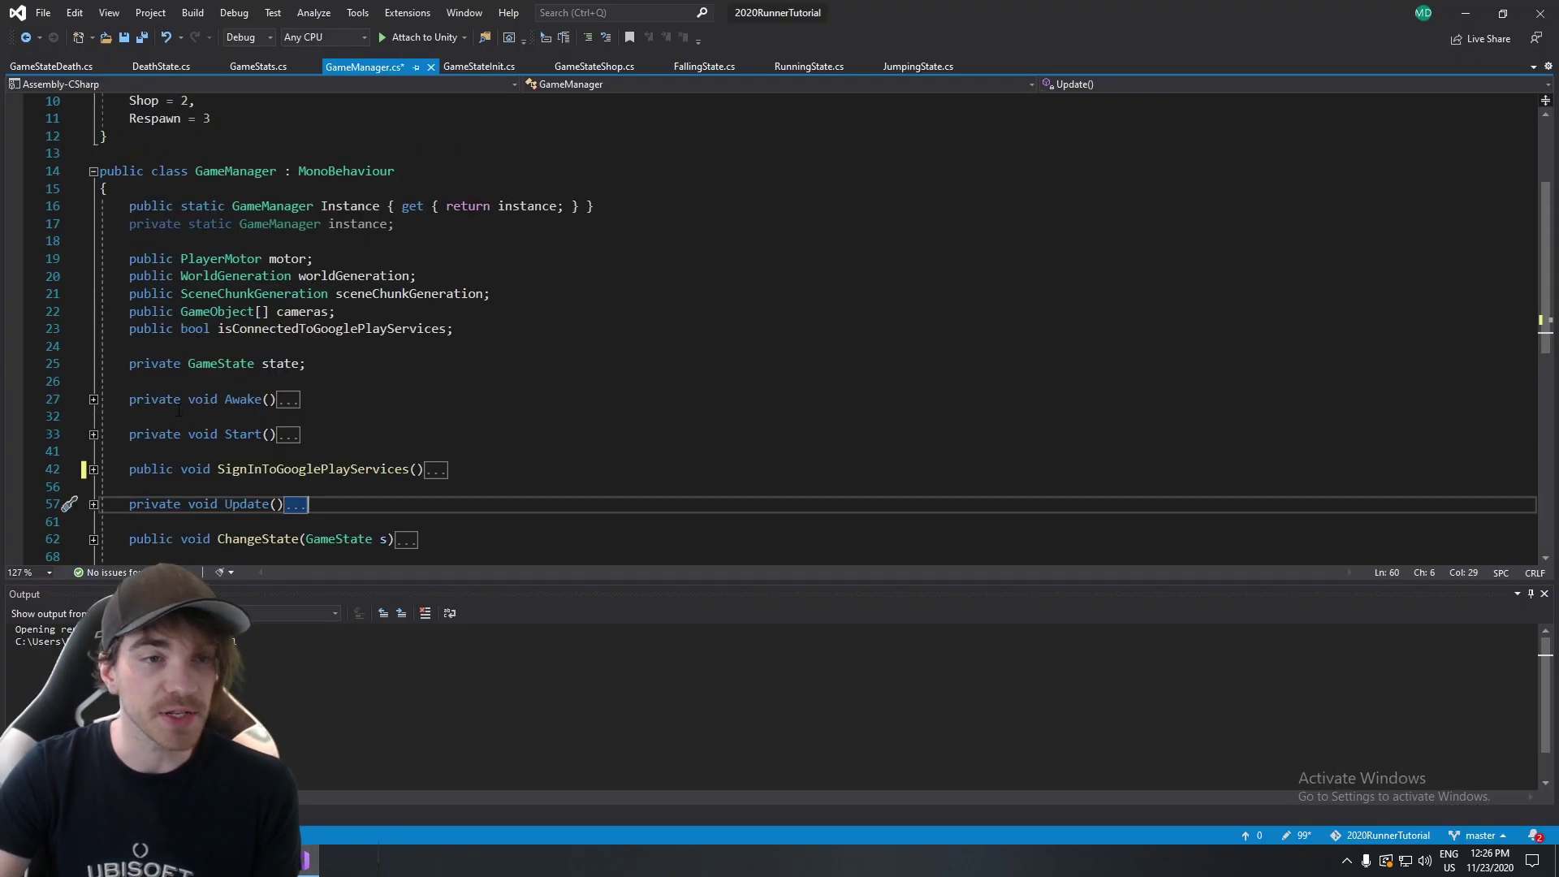
pyautogui.click(93, 399)
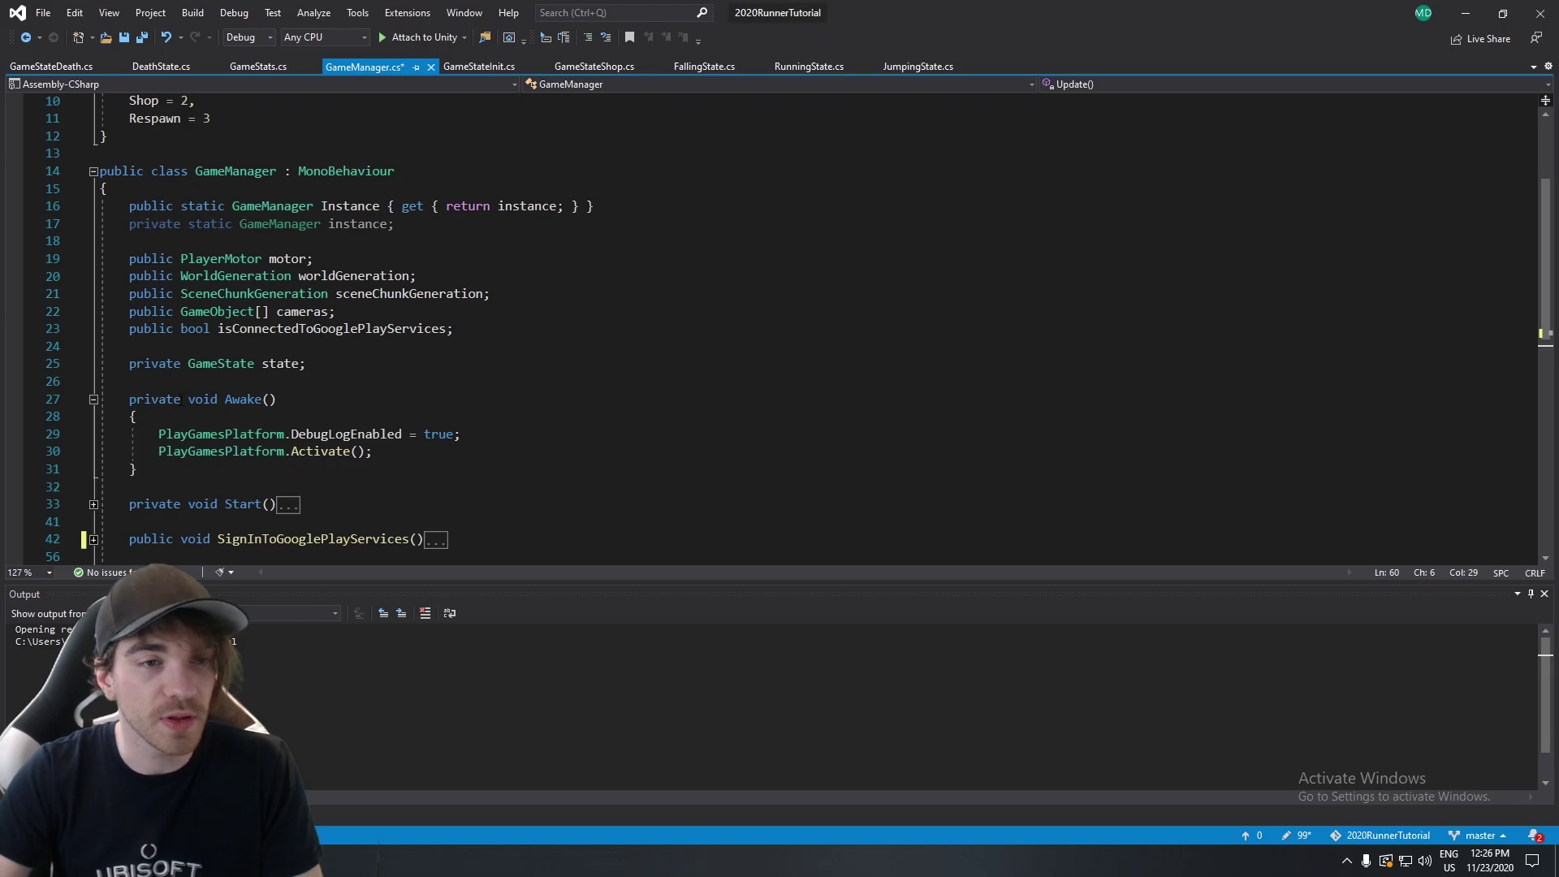
pyautogui.click(94, 398)
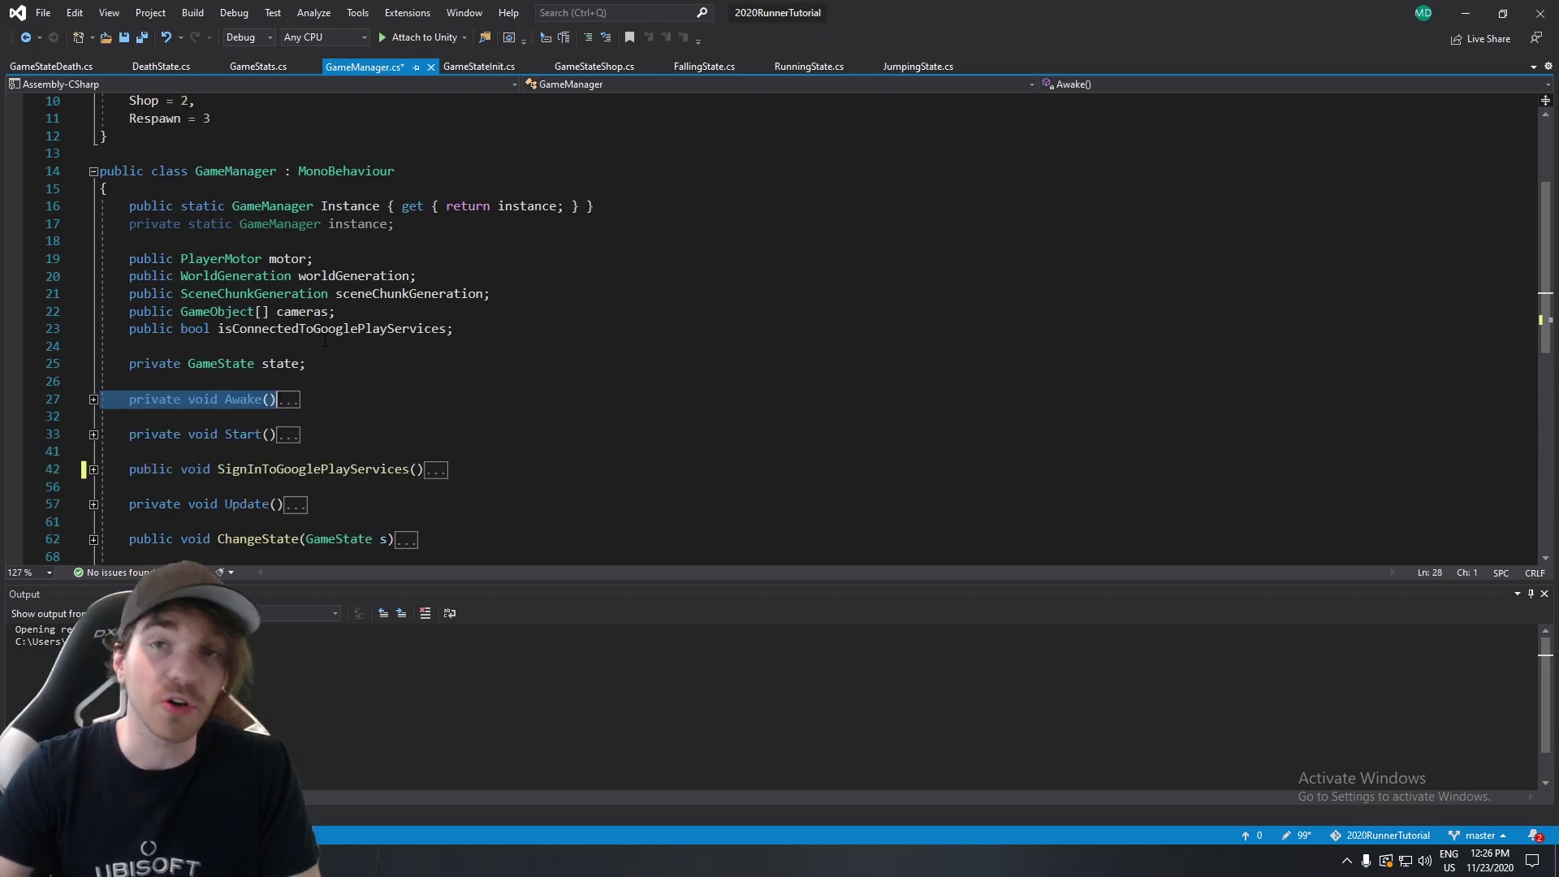
pyautogui.click(763, 349)
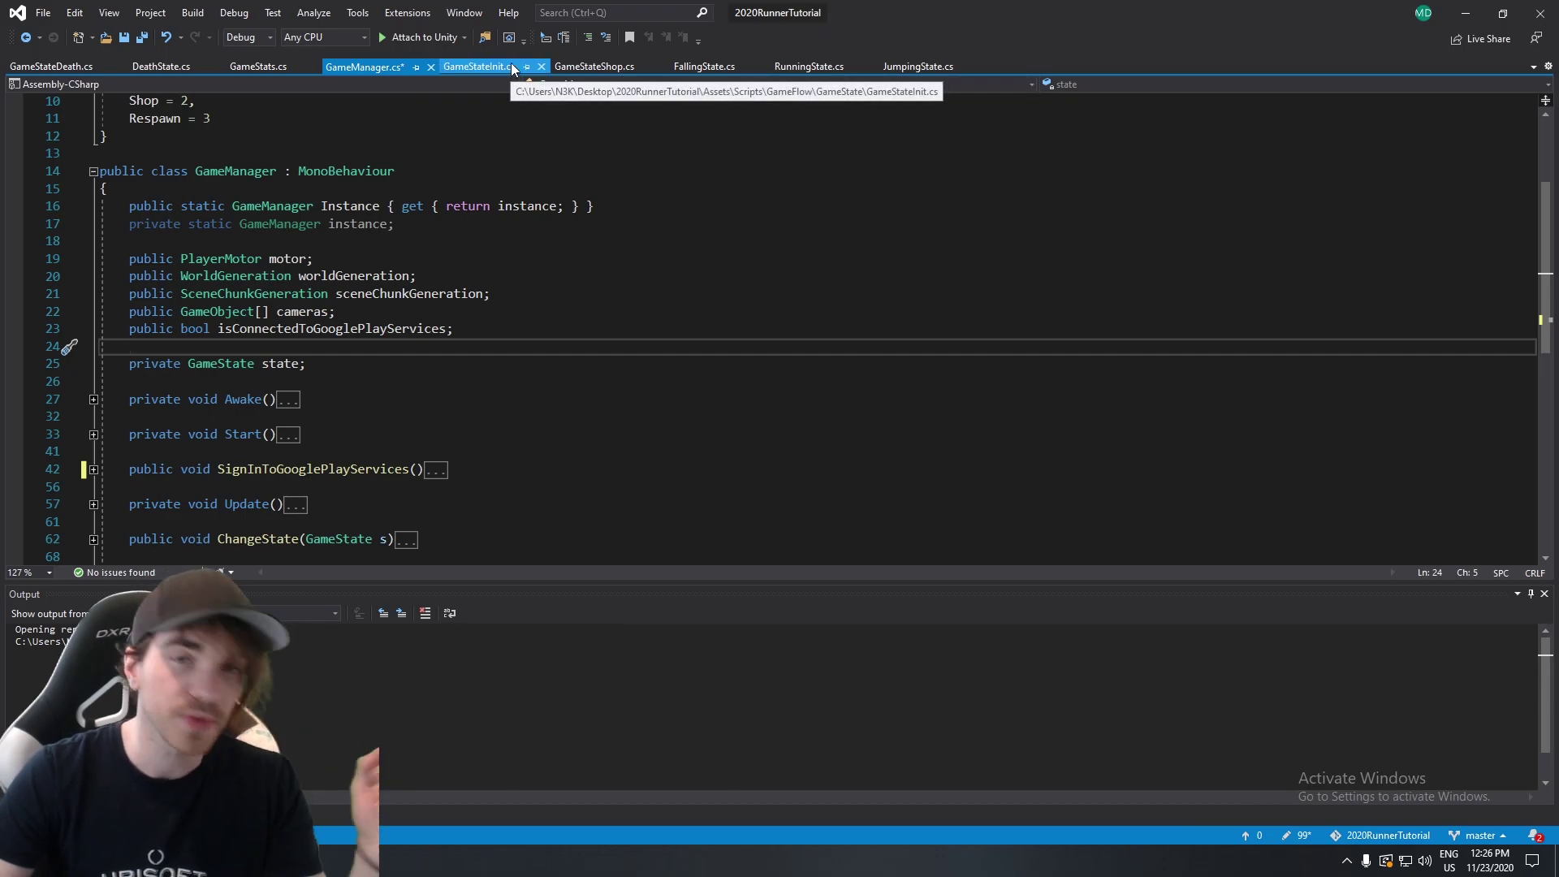
pyautogui.click(944, 179)
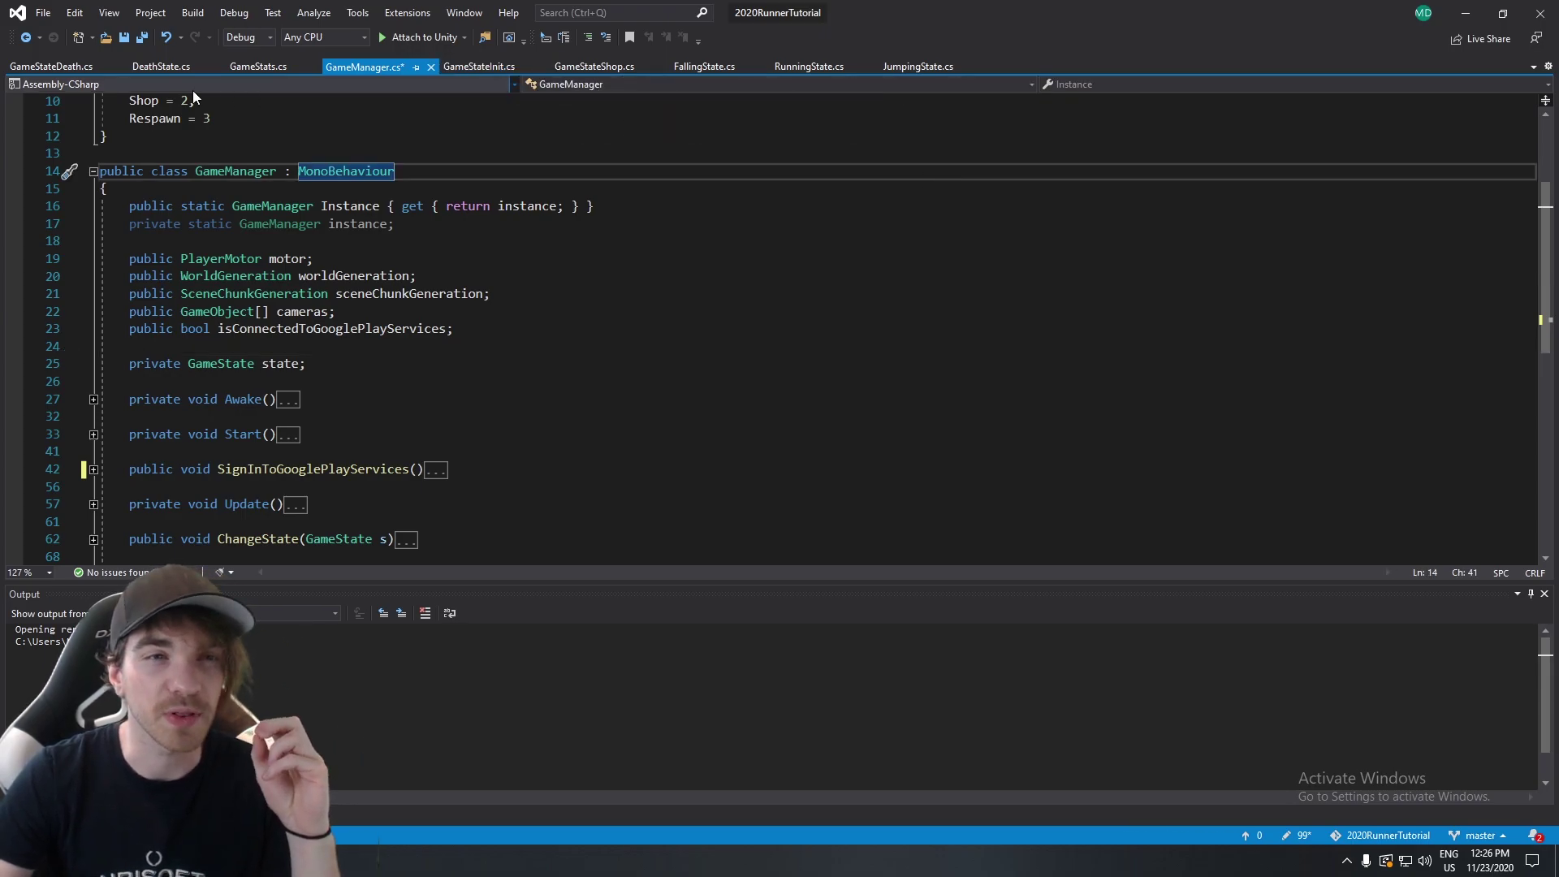
# In GameStateDeath.cs, highlight the highscore comment and the Google Play score-reporting block.
pyautogui.click(66, 67)
pyautogui.click(392, 310)
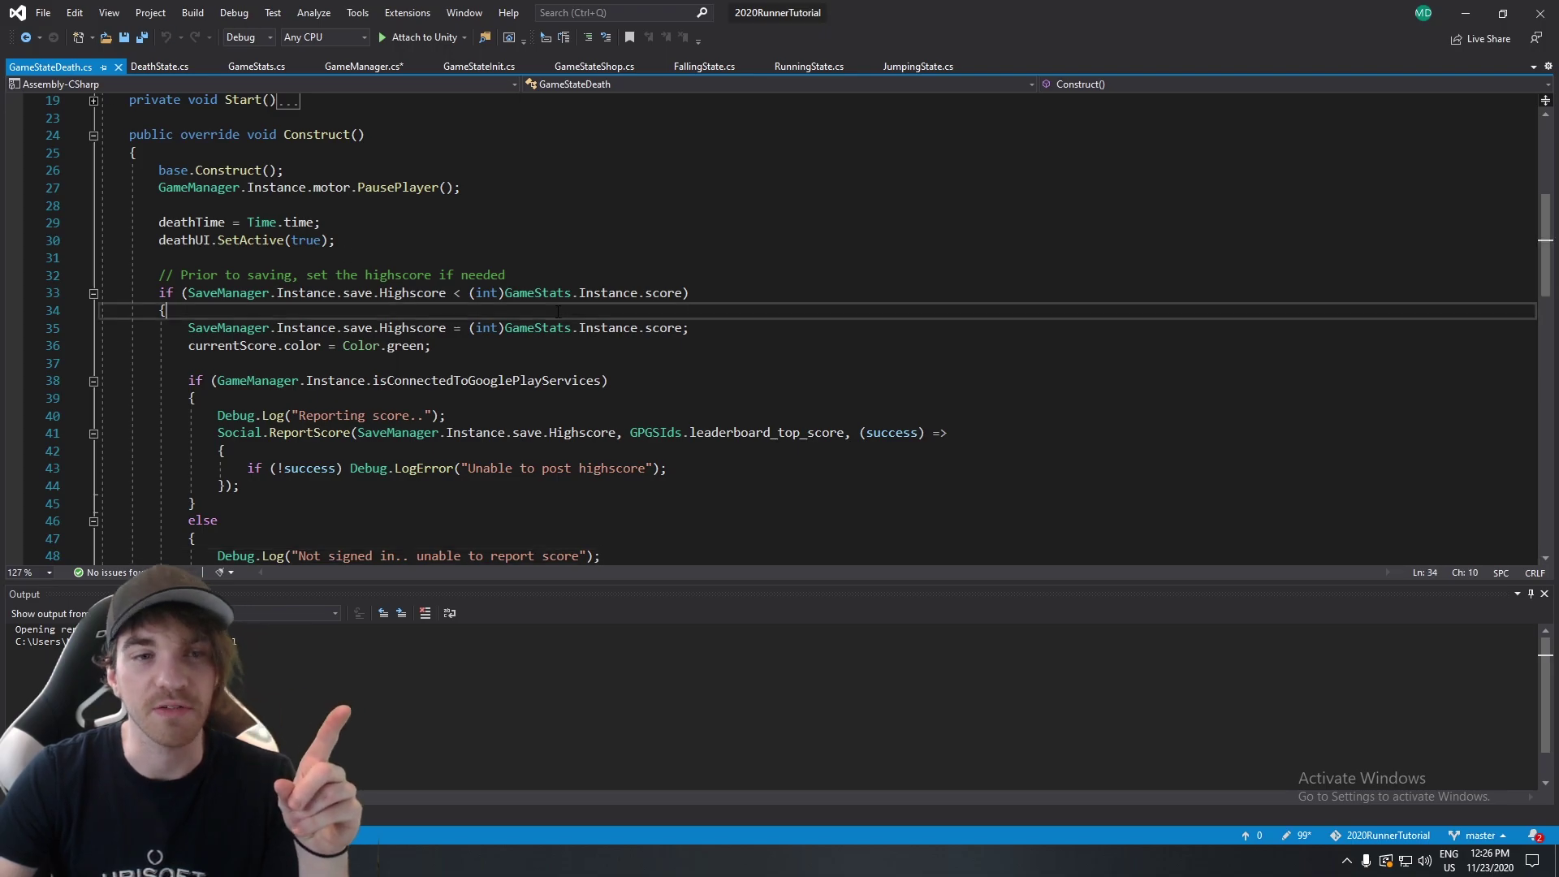
pyautogui.scroll(2, 392, 310)
pyautogui.scroll(-2, 392, 311)
pyautogui.click(232, 276)
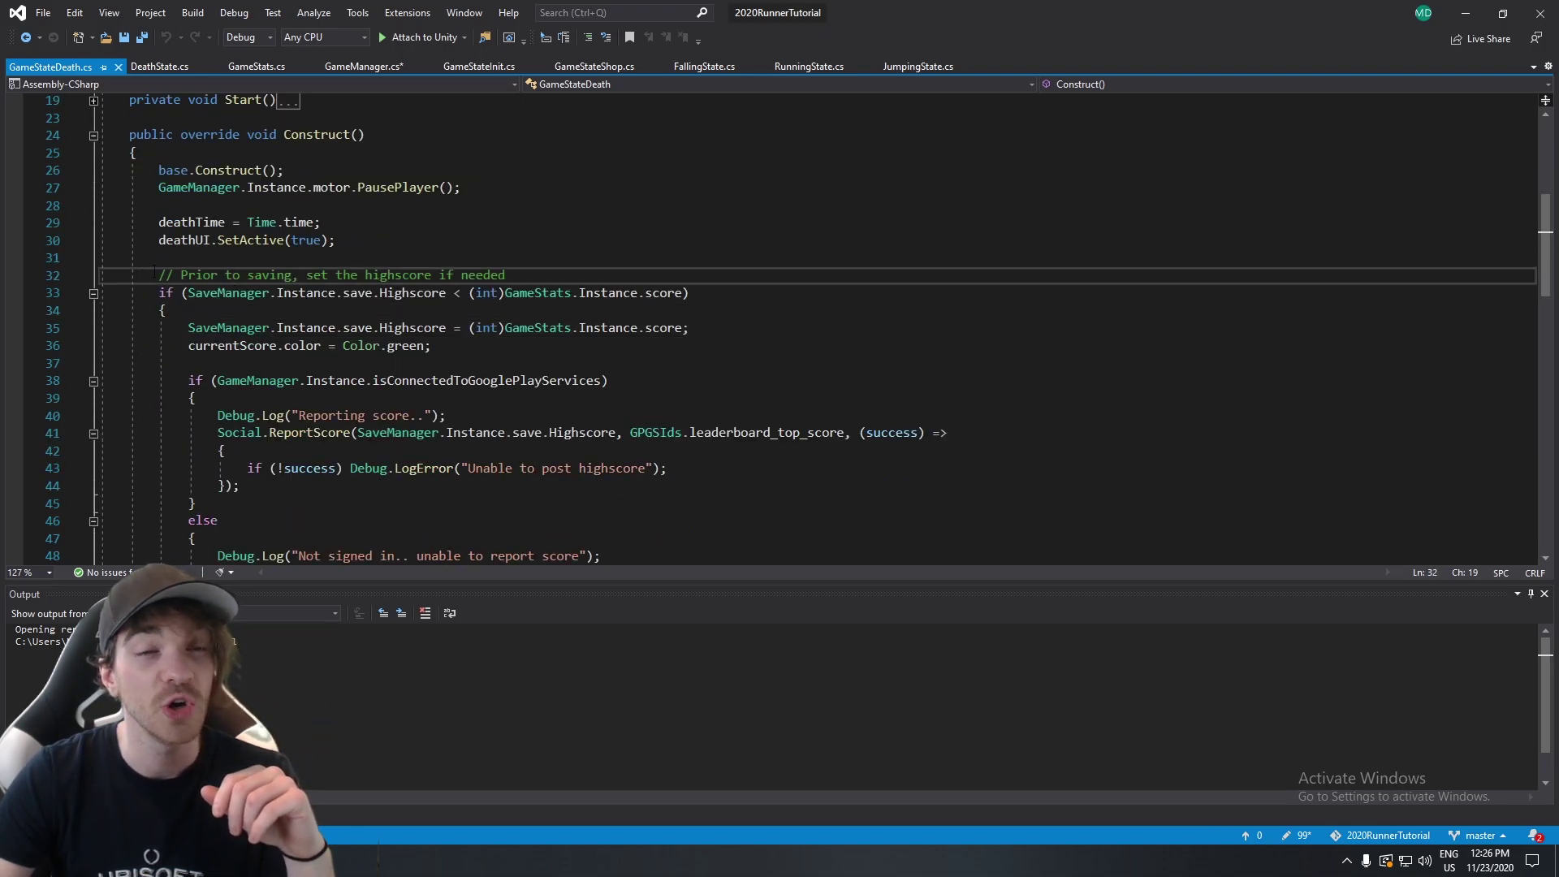
pyautogui.moveTo(154, 274); pyautogui.dragTo(549, 269)
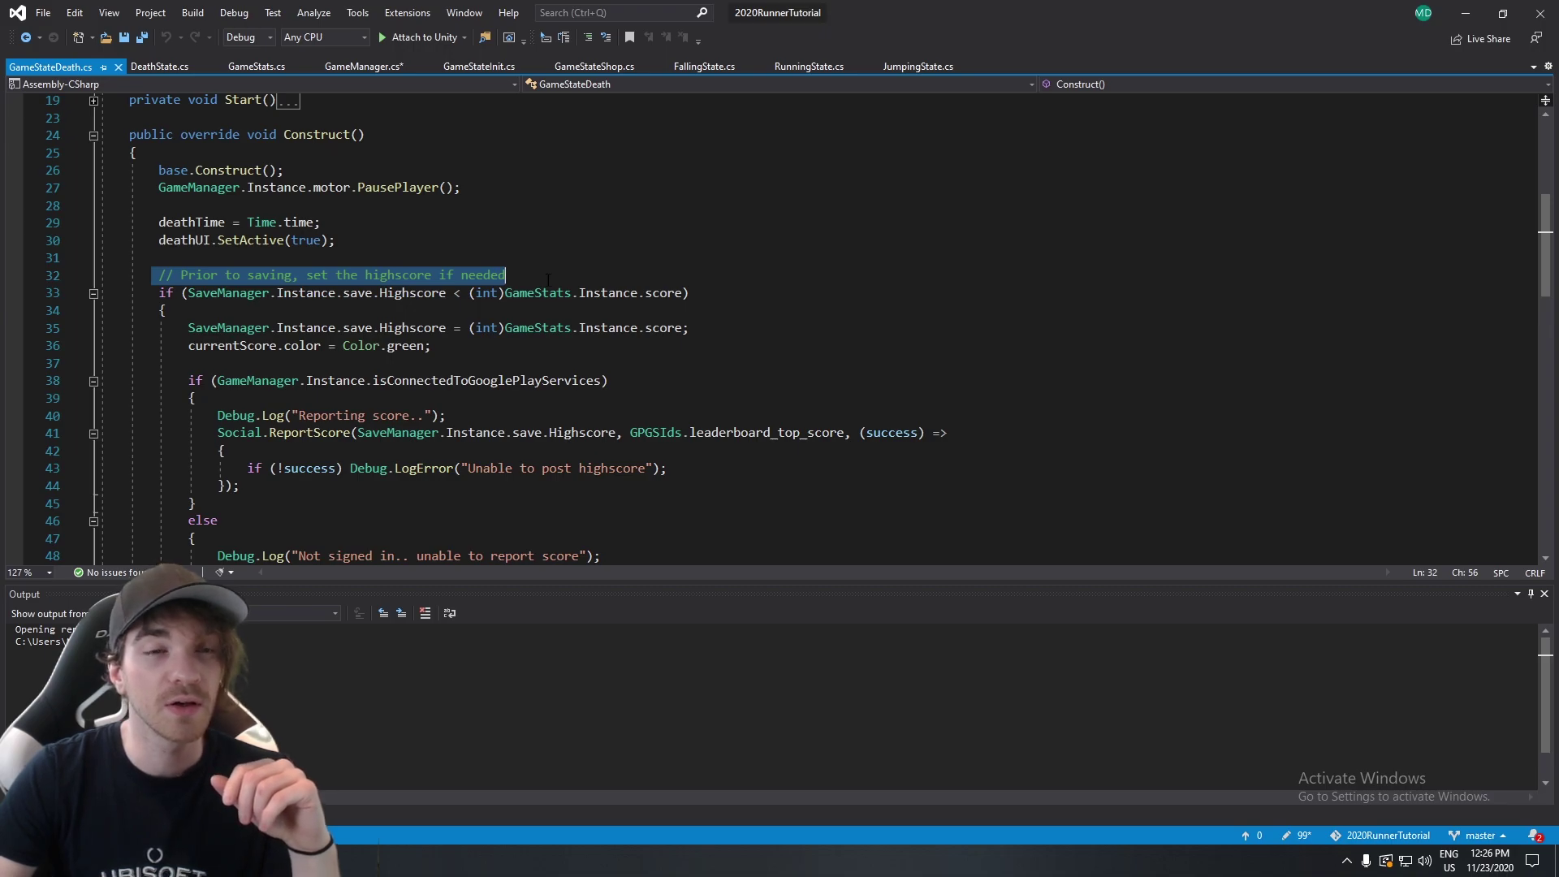
pyautogui.click(547, 280)
pyautogui.moveTo(154, 274); pyautogui.dragTo(731, 293)
pyautogui.click(728, 353)
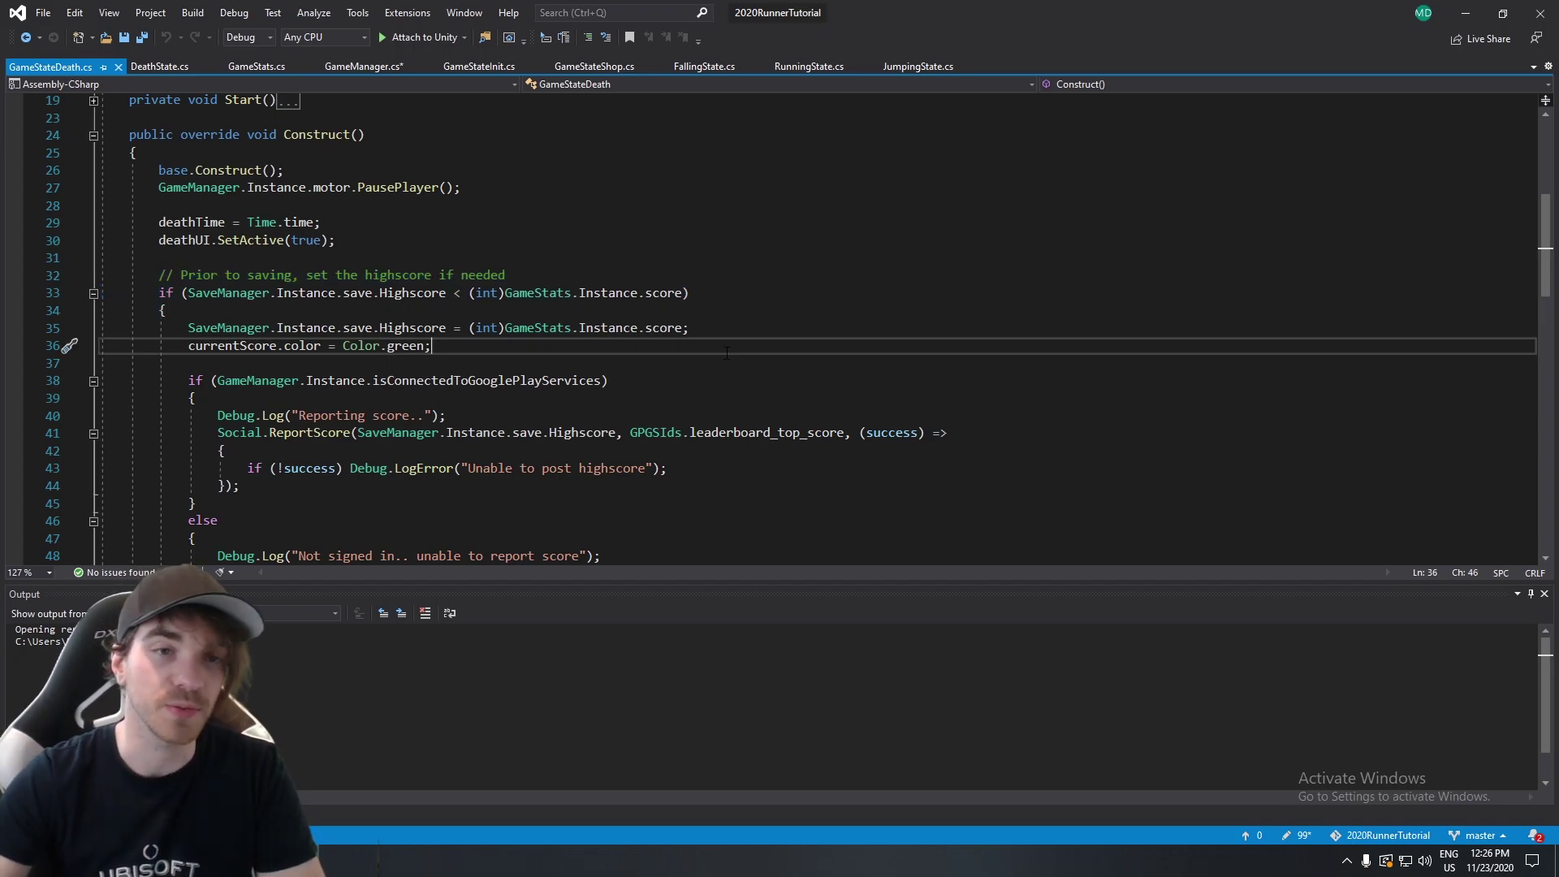
pyautogui.scroll(-3, 726, 352)
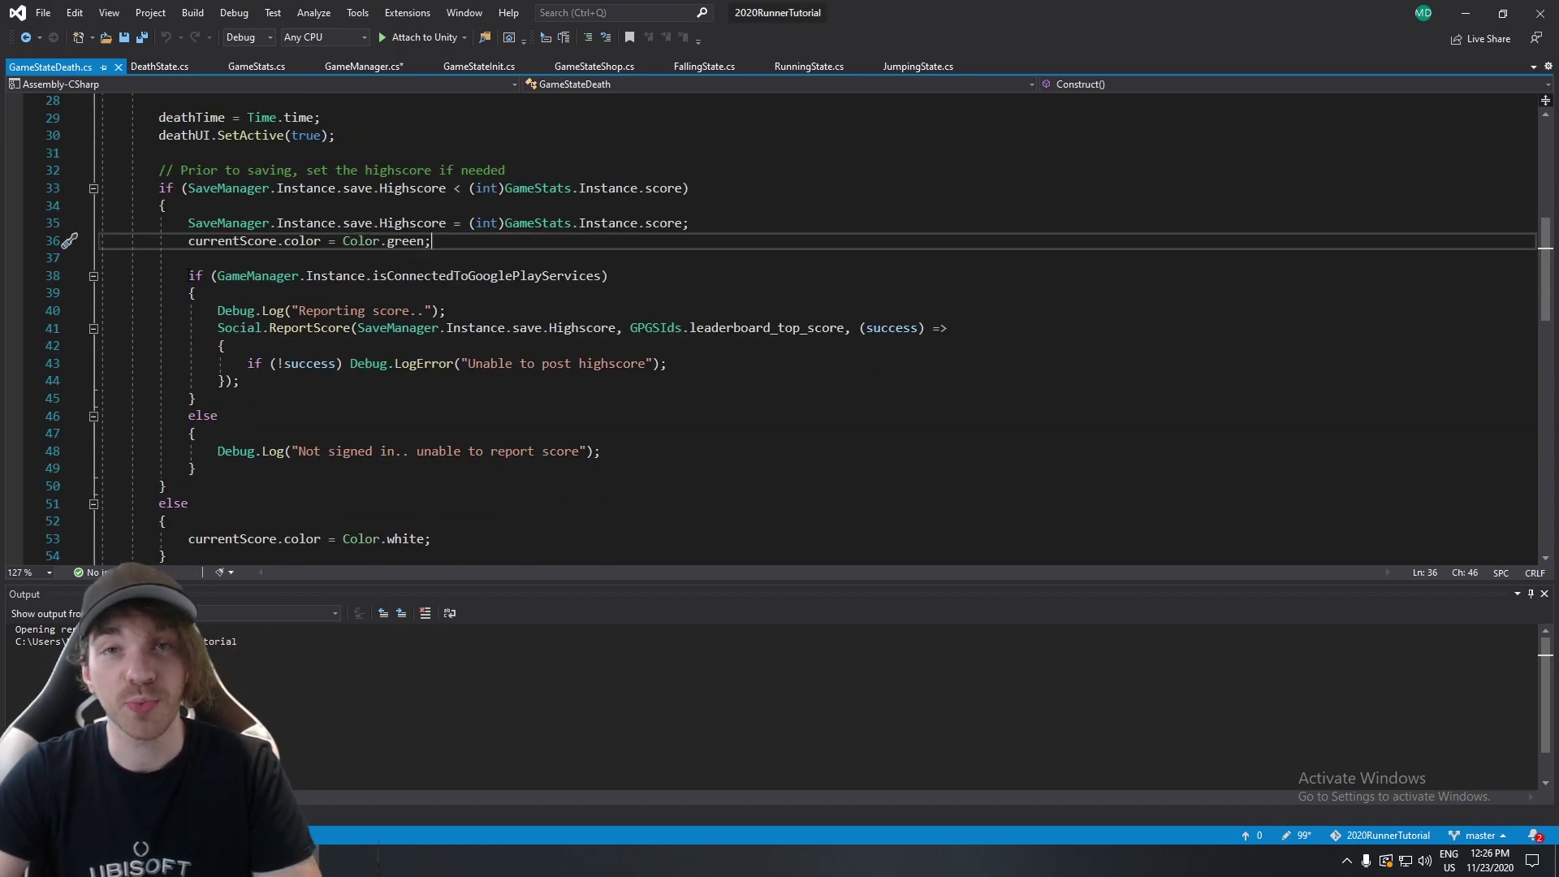
pyautogui.moveTo(188, 275); pyautogui.dragTo(196, 469)
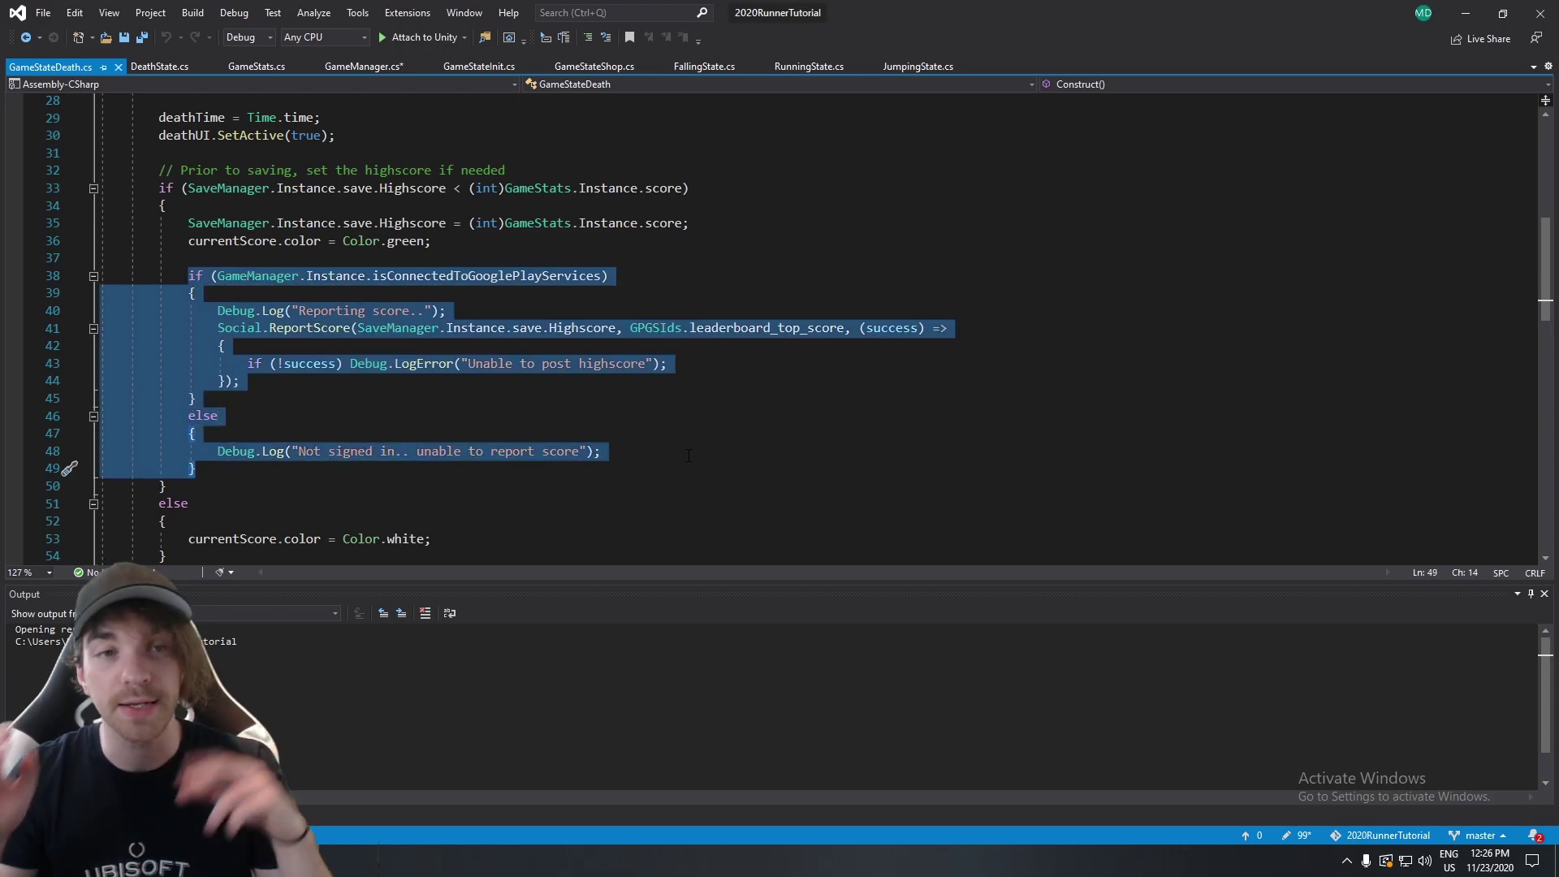
# Trace isConnectedToGooglePlayServices to GameManager, where SignInToGooglePlayServices sets it true.
pyautogui.doubleClick(420, 276)
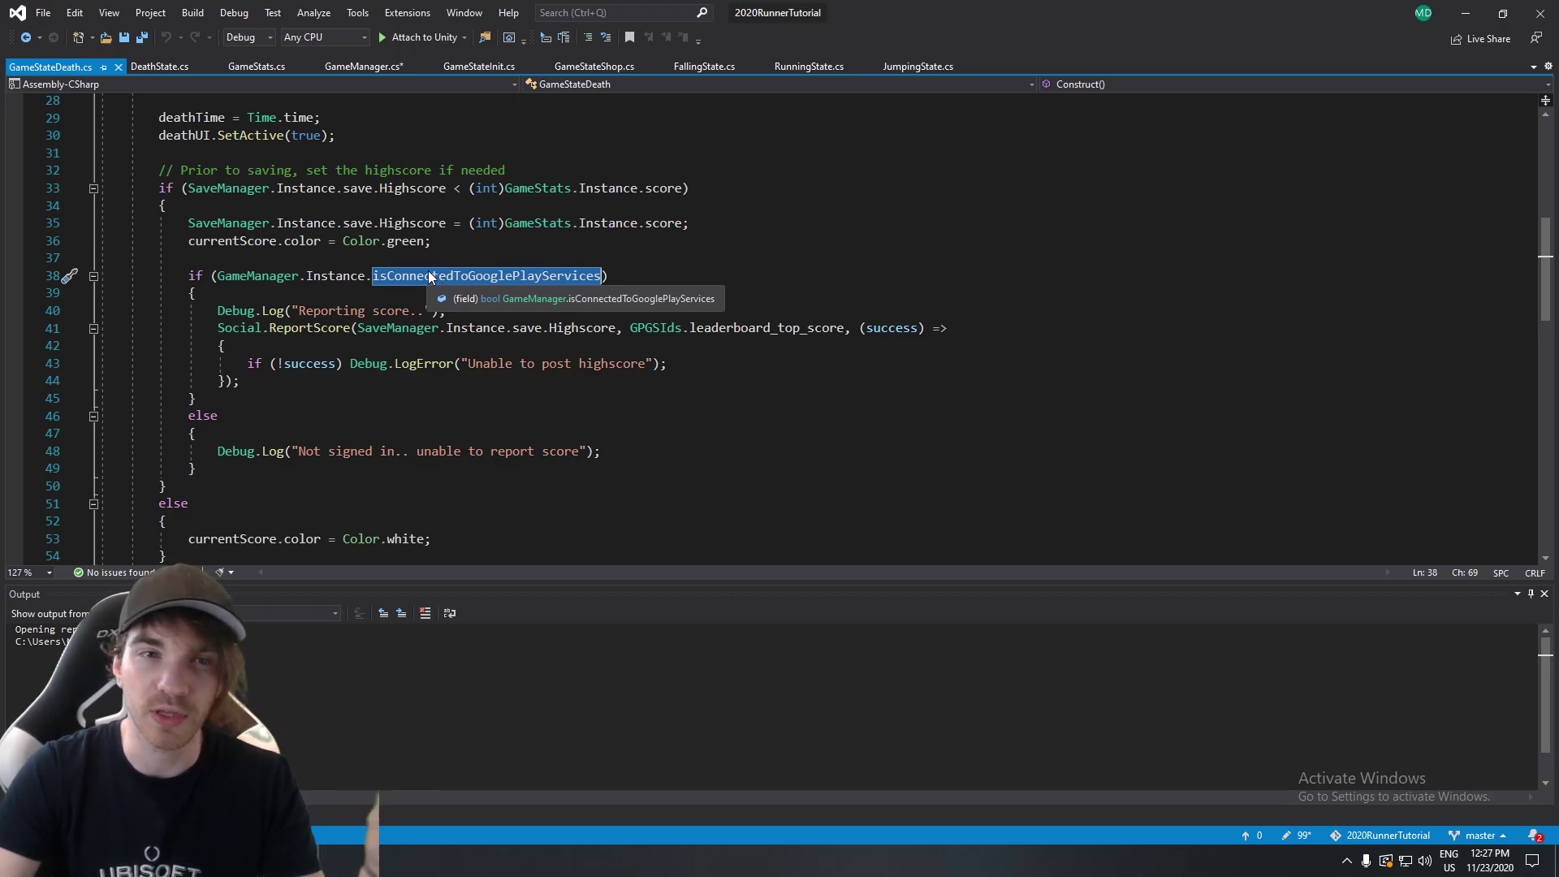
pyautogui.press('F12')
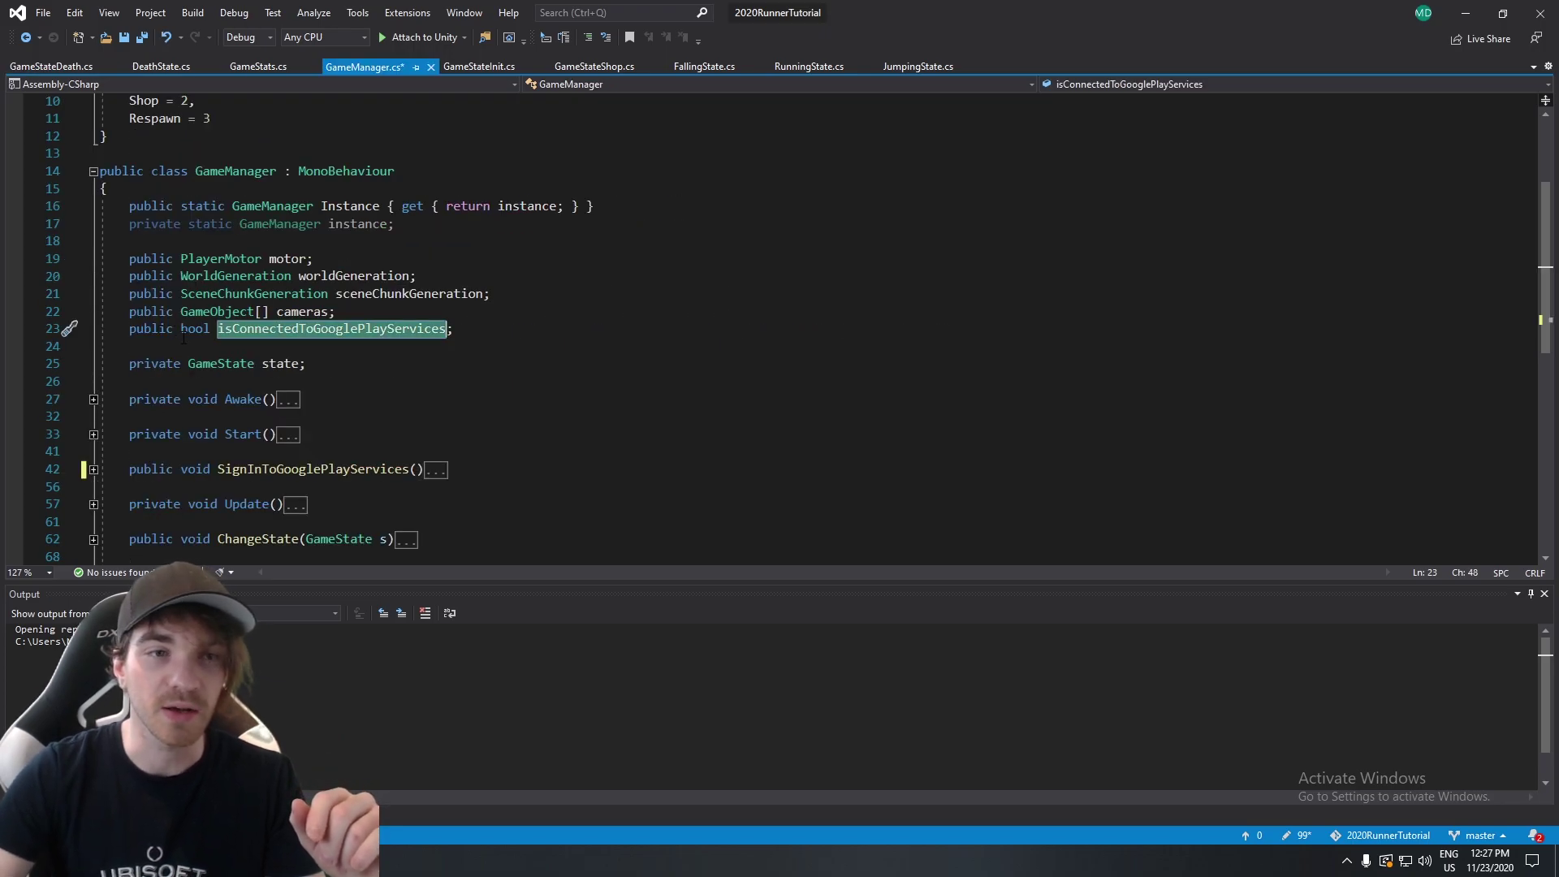
pyautogui.click(91, 471)
pyautogui.click(94, 469)
pyautogui.click(447, 416)
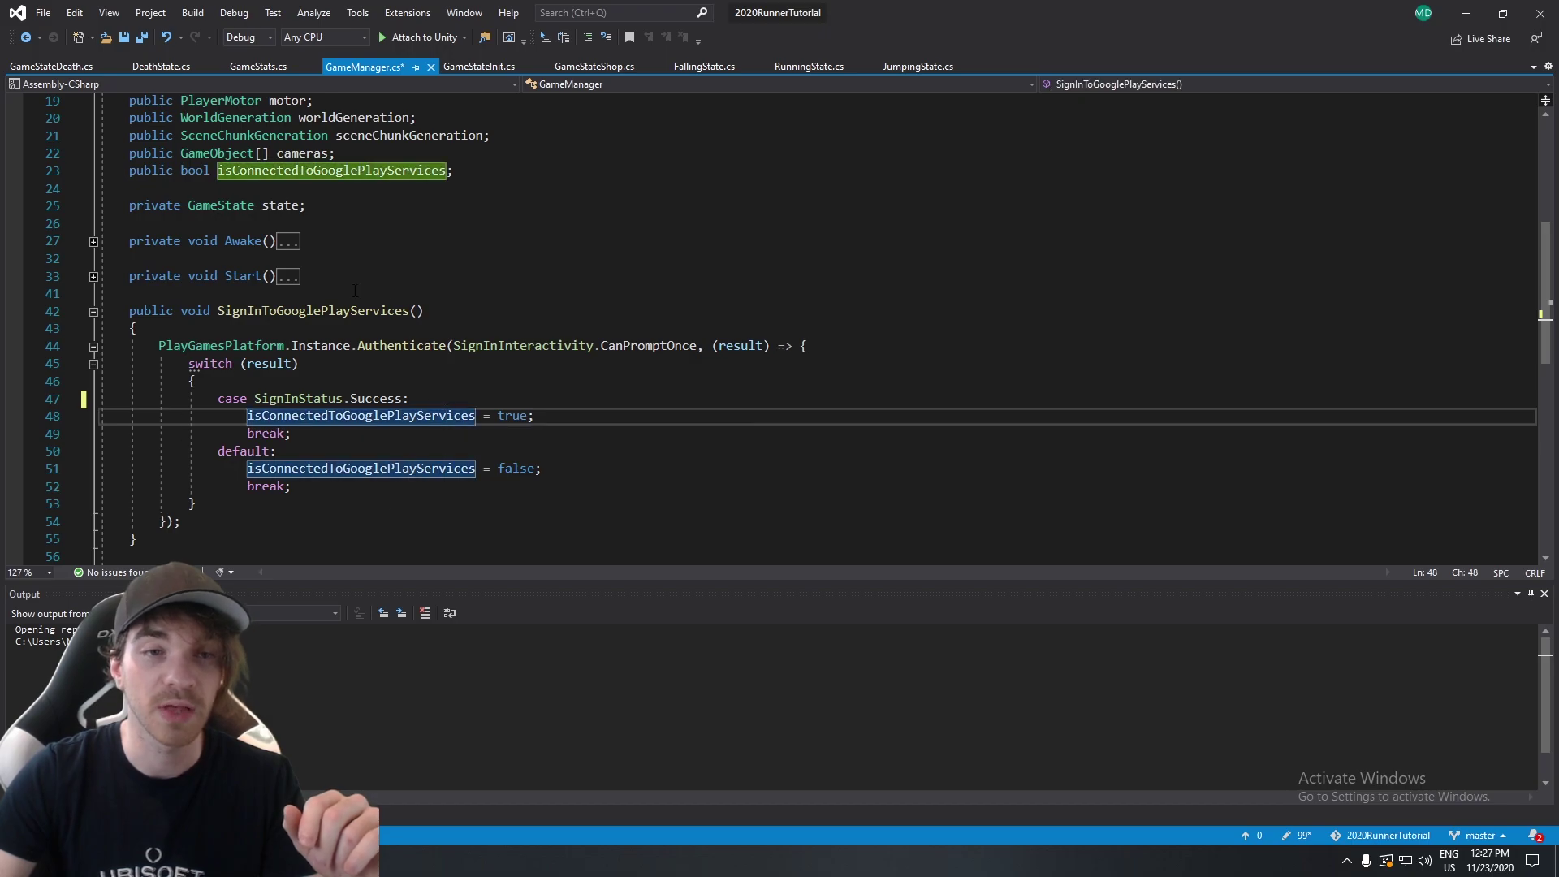
pyautogui.hotkey('ctrl', '-')
pyautogui.hotkey('ctrl', '-')
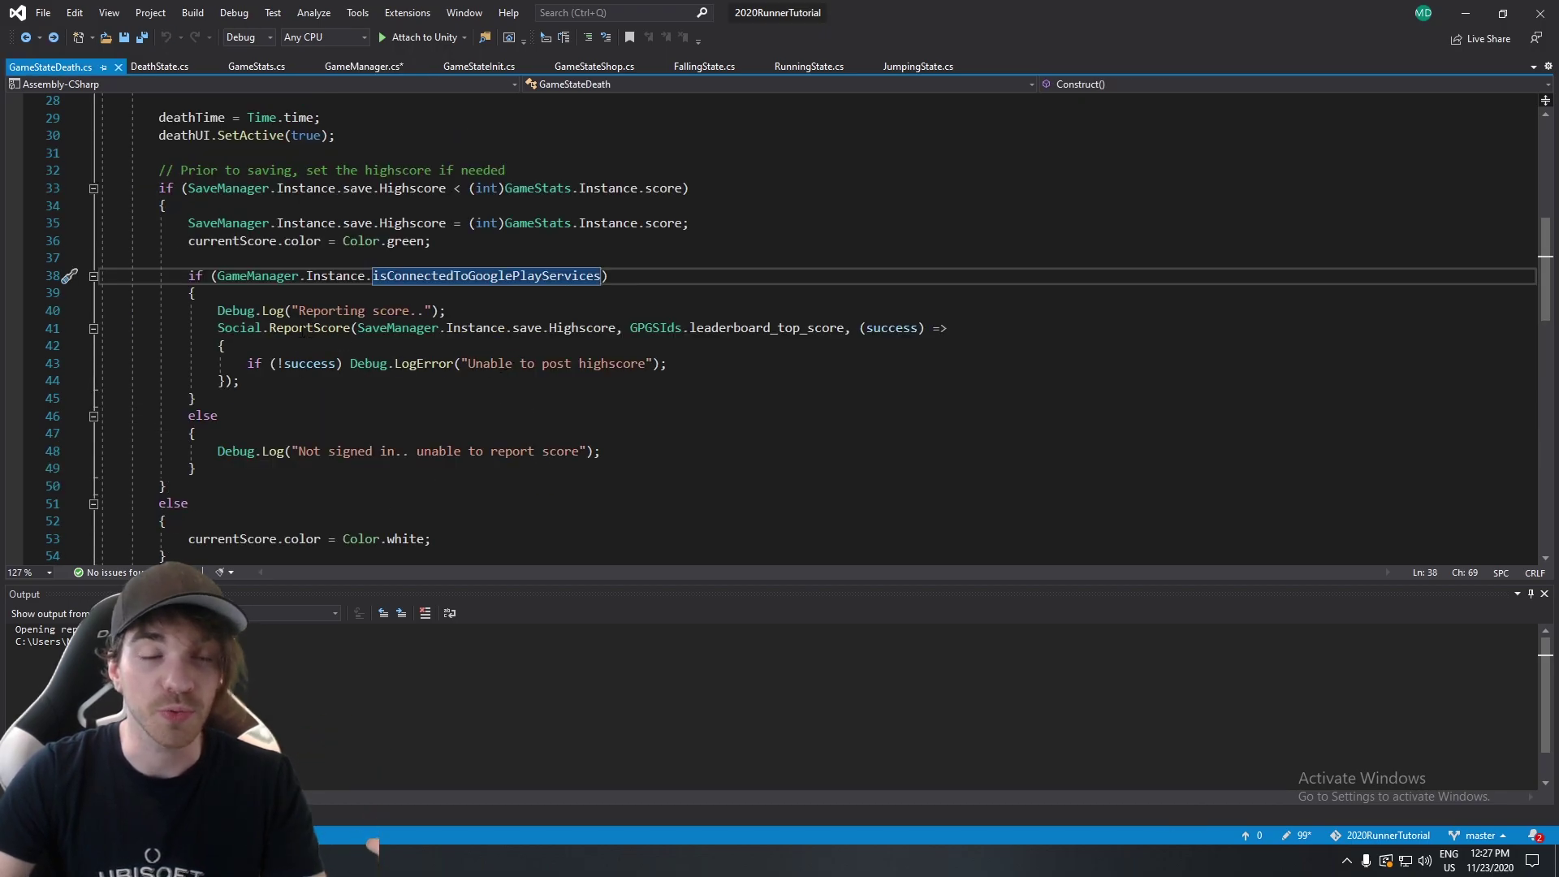
# Inspect Social.ReportScore's highscore and GPGSIds.leaderboard_top_score arguments and the not-signed-in else branch.
pyautogui.doubleClick(232, 330)
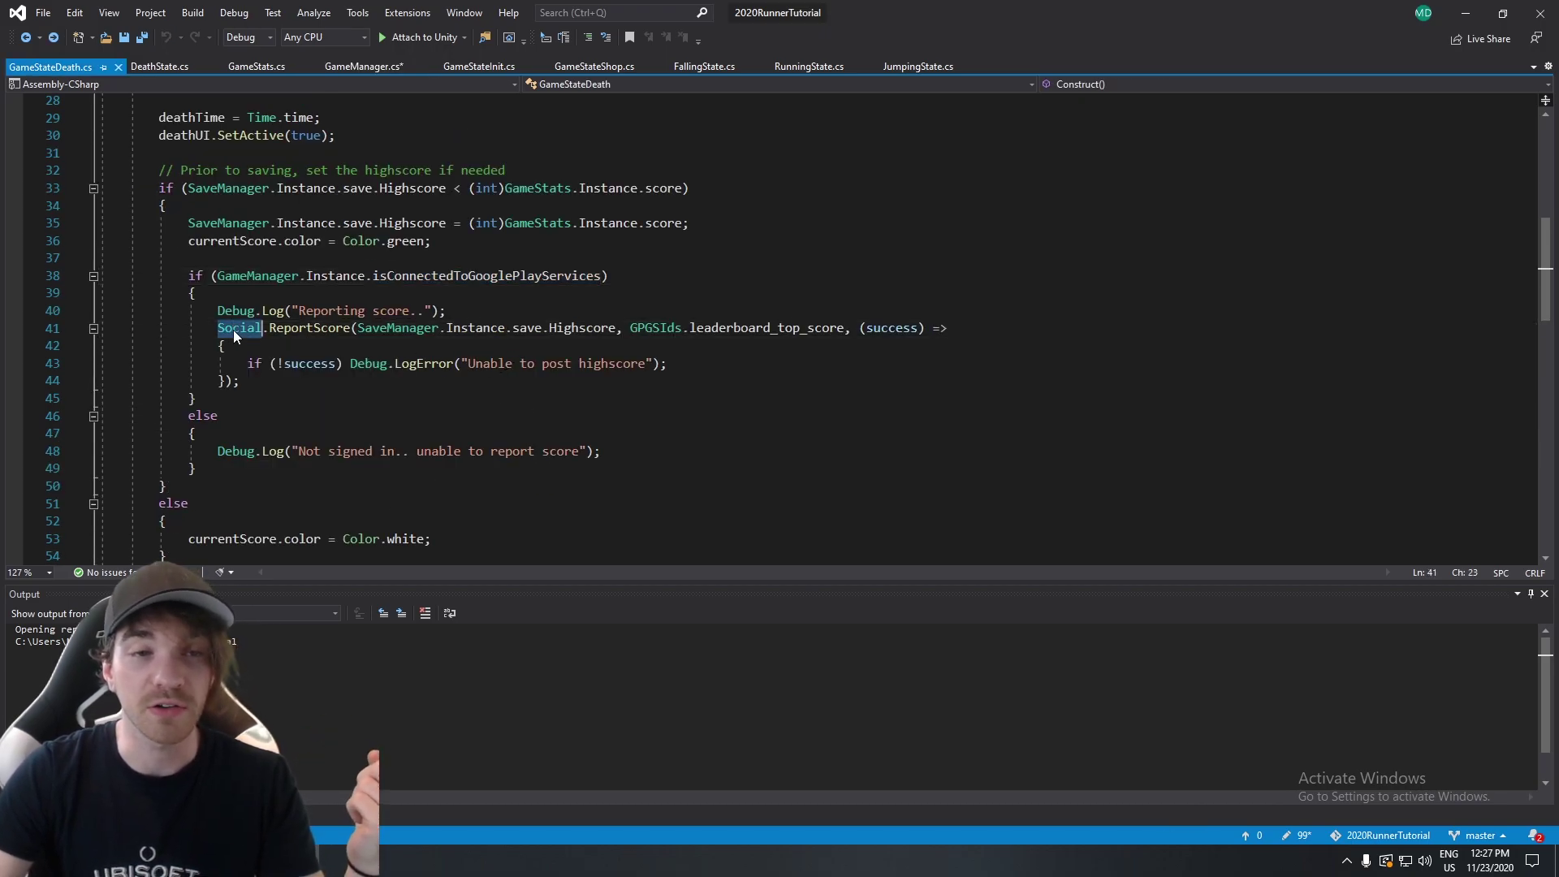
pyautogui.doubleClick(308, 329)
pyautogui.moveTo(615, 329); pyautogui.dragTo(363, 333)
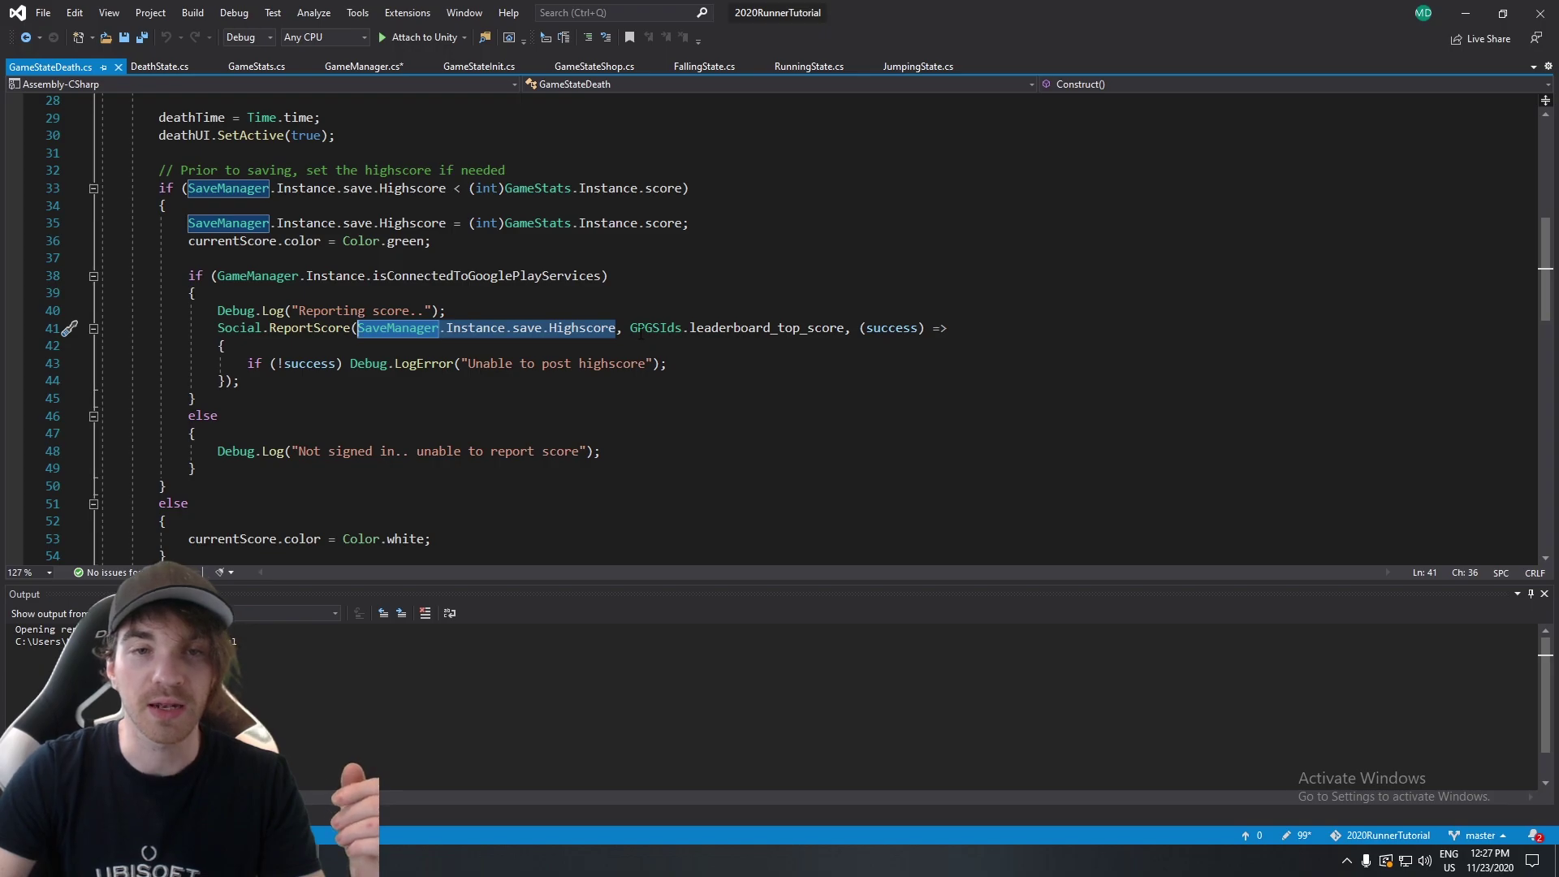
pyautogui.moveTo(629, 328); pyautogui.dragTo(845, 328)
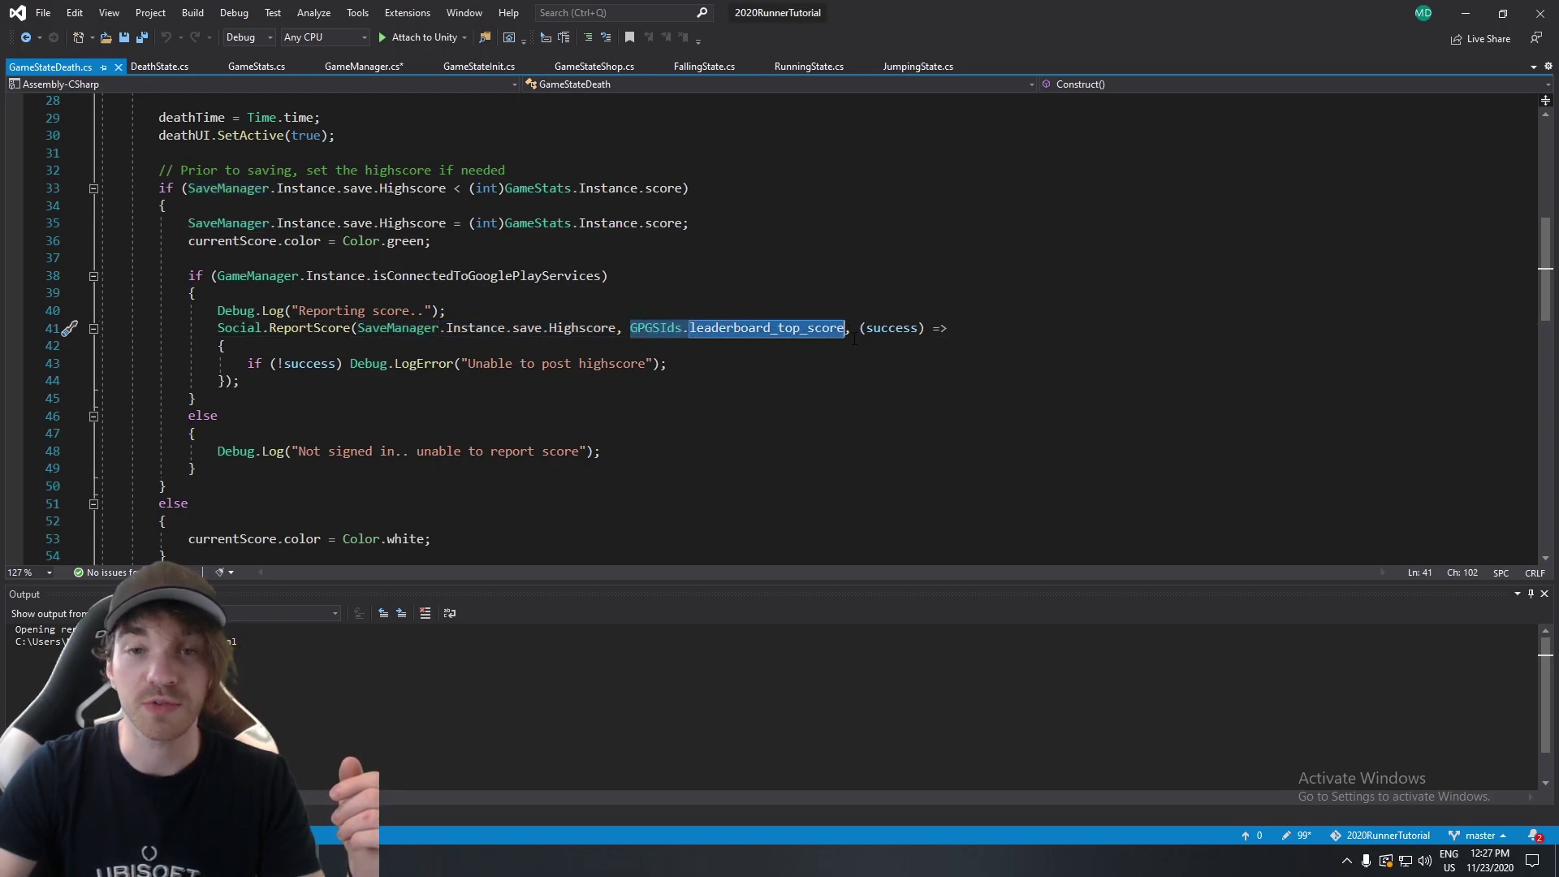
pyautogui.click(942, 345)
pyautogui.moveTo(244, 380); pyautogui.dragTo(212, 328)
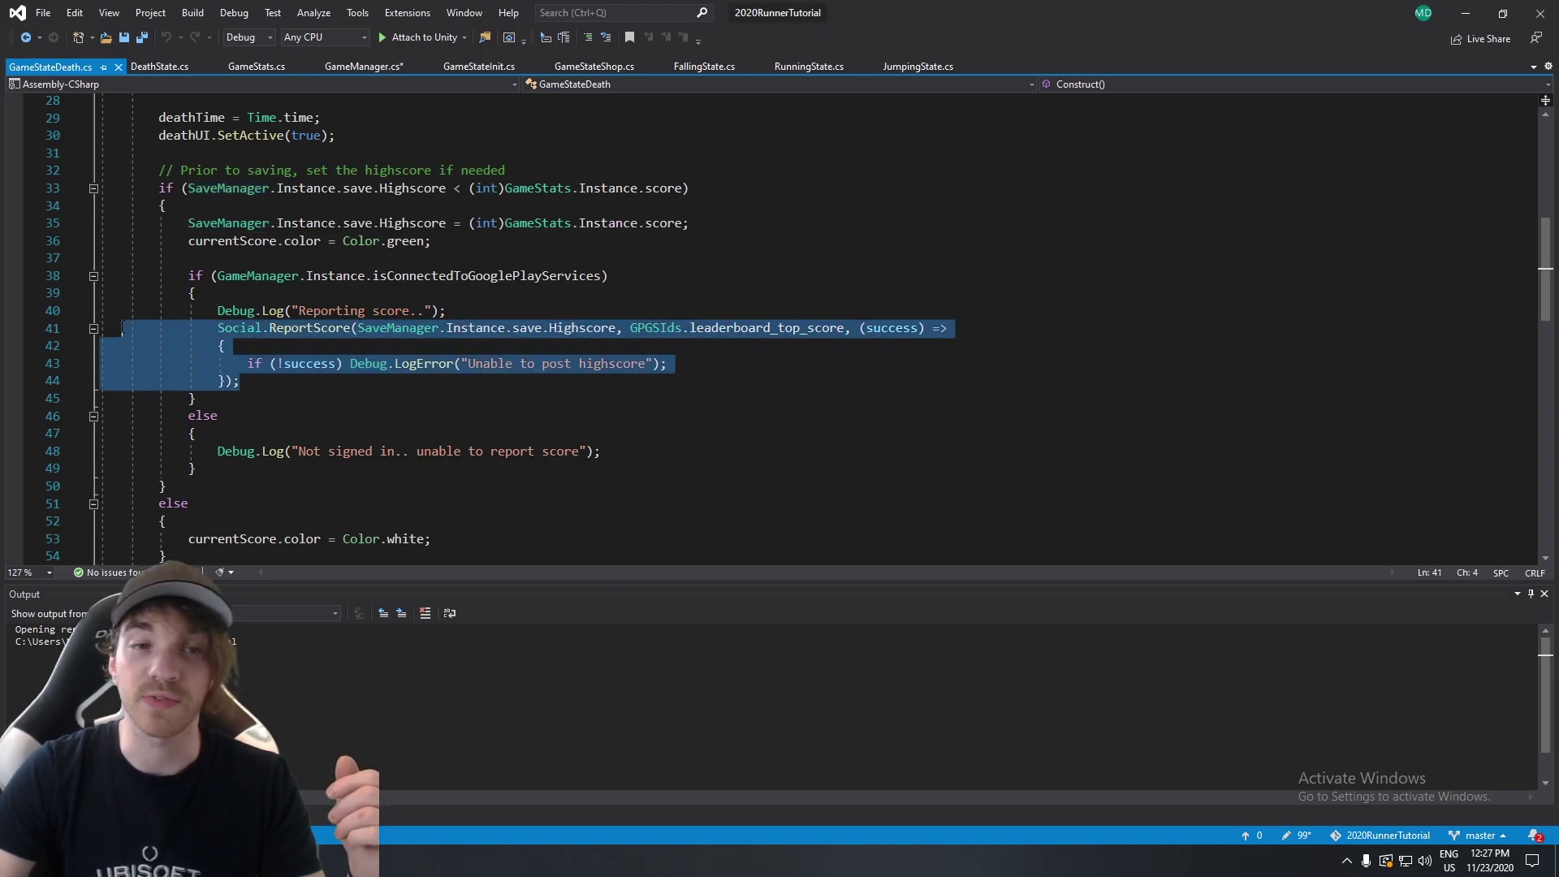
pyautogui.click(823, 417)
pyautogui.scroll(-5, 363, 248)
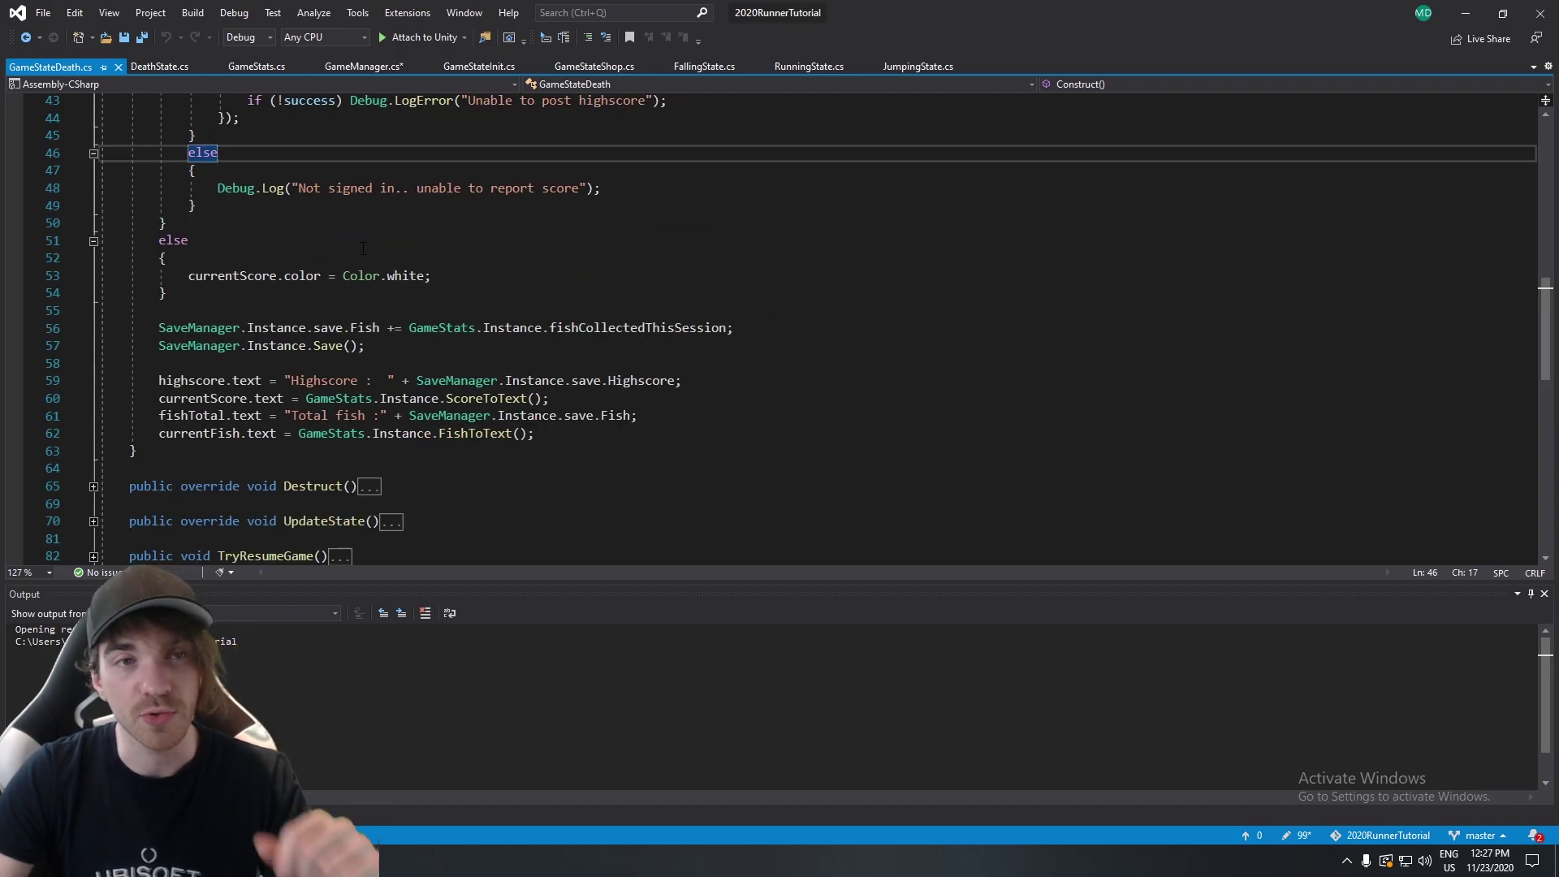
# In GameStats.cs, inspect SendAchivementProgress, its OnCollectFish subscription in Awake, and the switch cases.
pyautogui.click(255, 67)
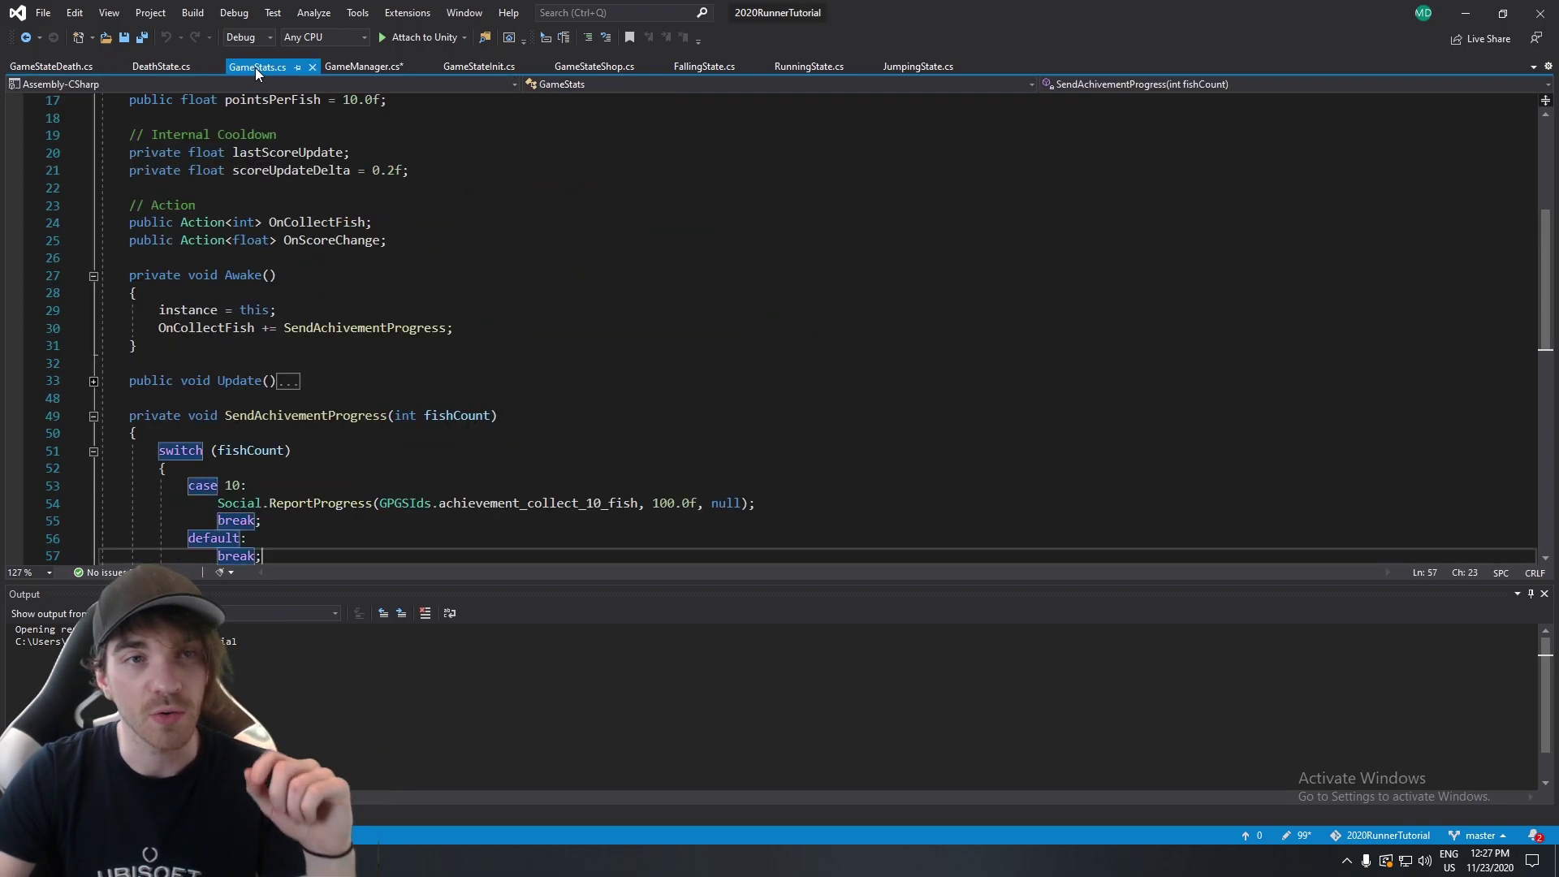
pyautogui.click(392, 213)
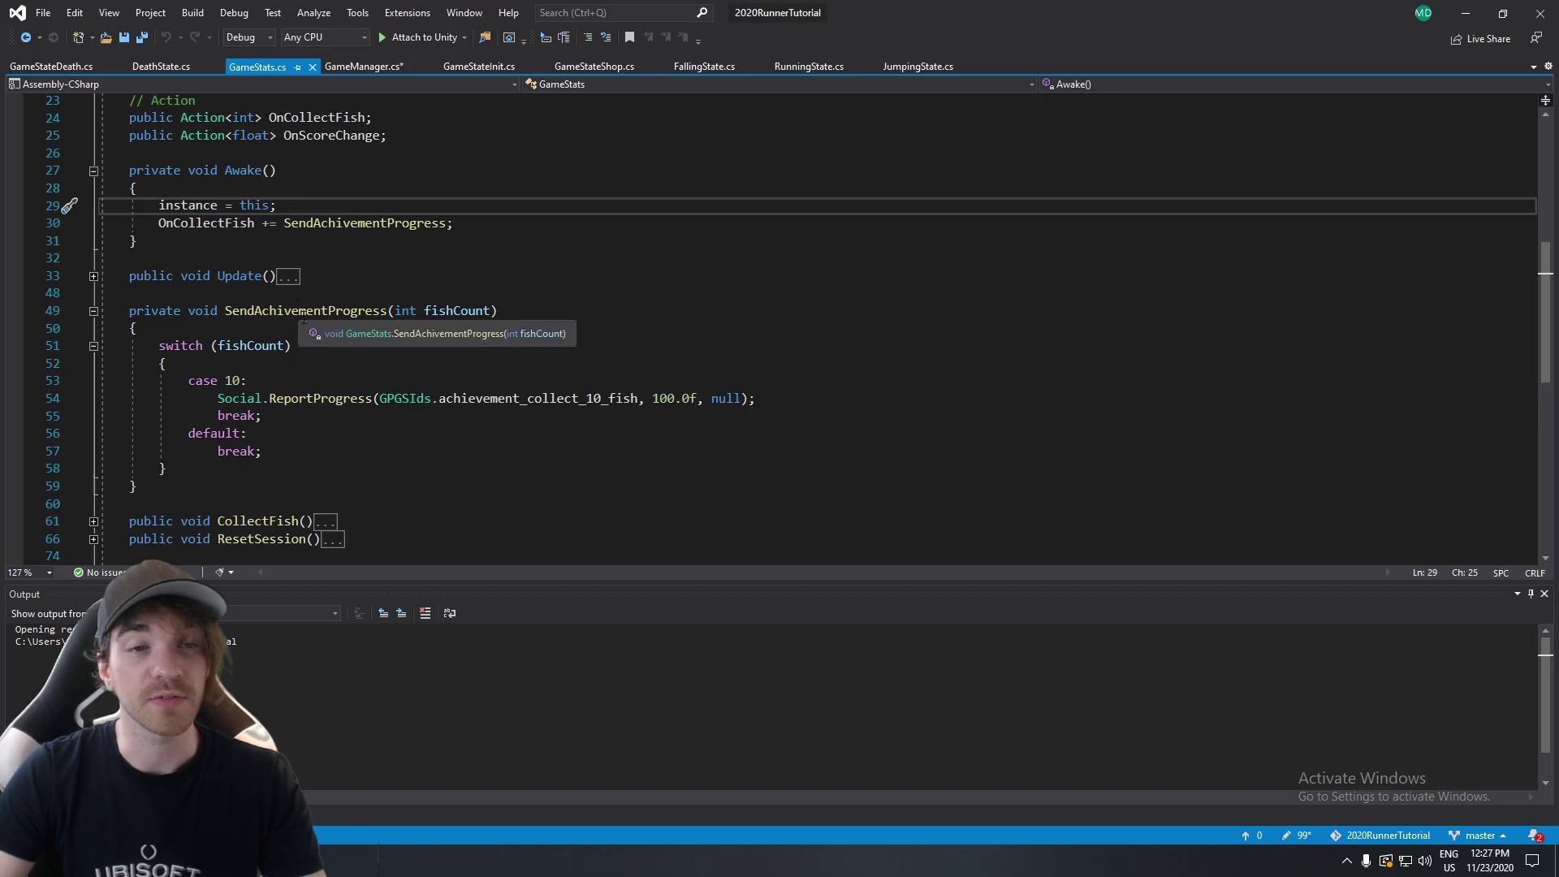
pyautogui.doubleClick(306, 315)
pyautogui.press('Down')
pyautogui.press('Down')
pyautogui.press('Down')
pyautogui.press('Down')
pyautogui.click(360, 314)
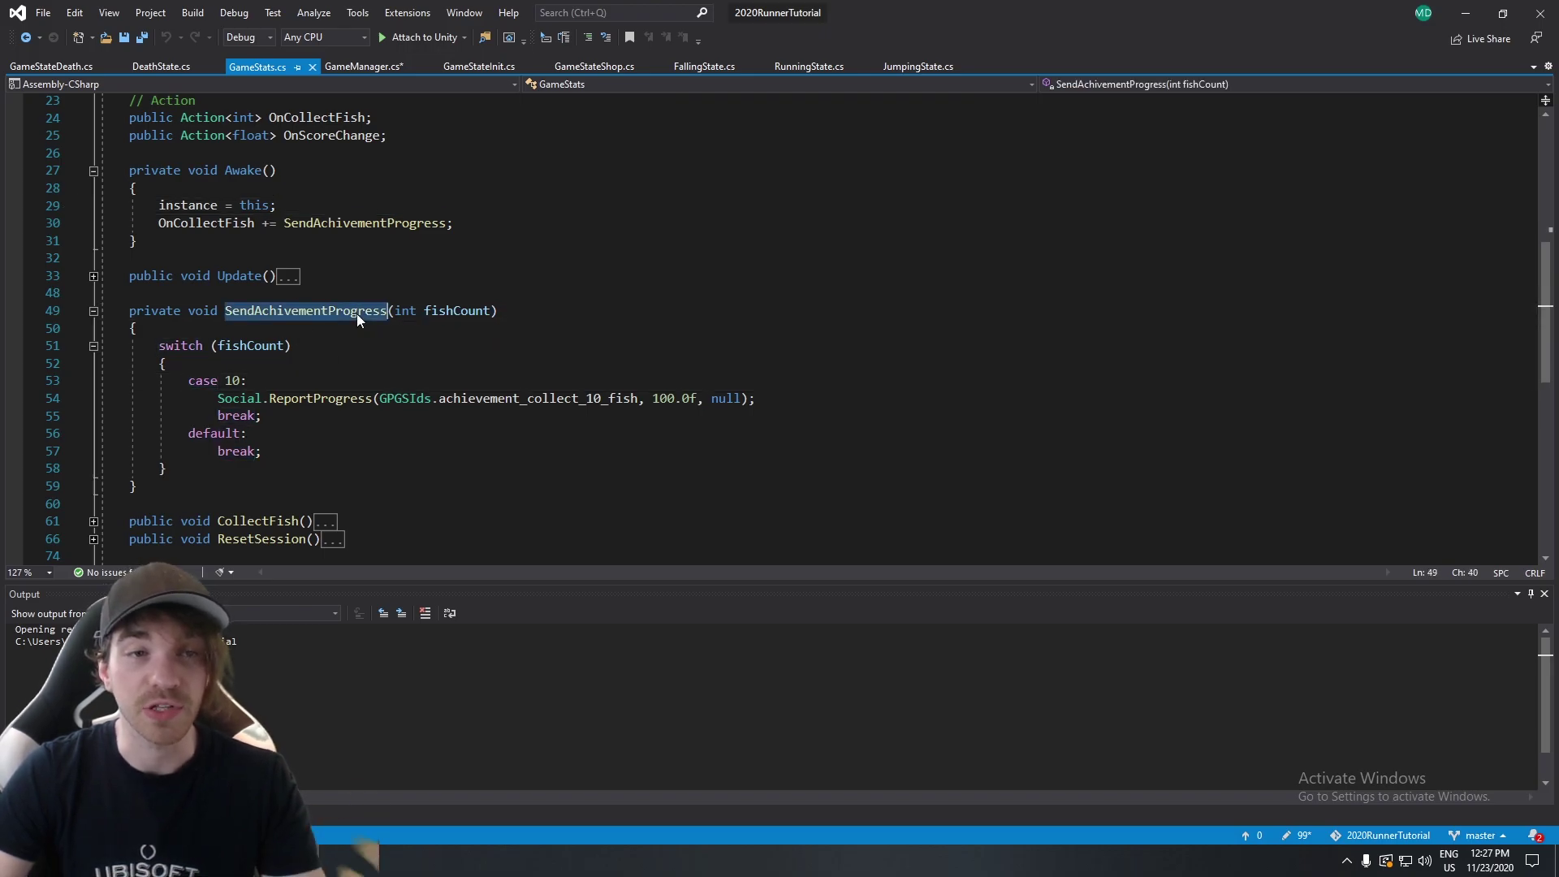
pyautogui.doubleClick(207, 223)
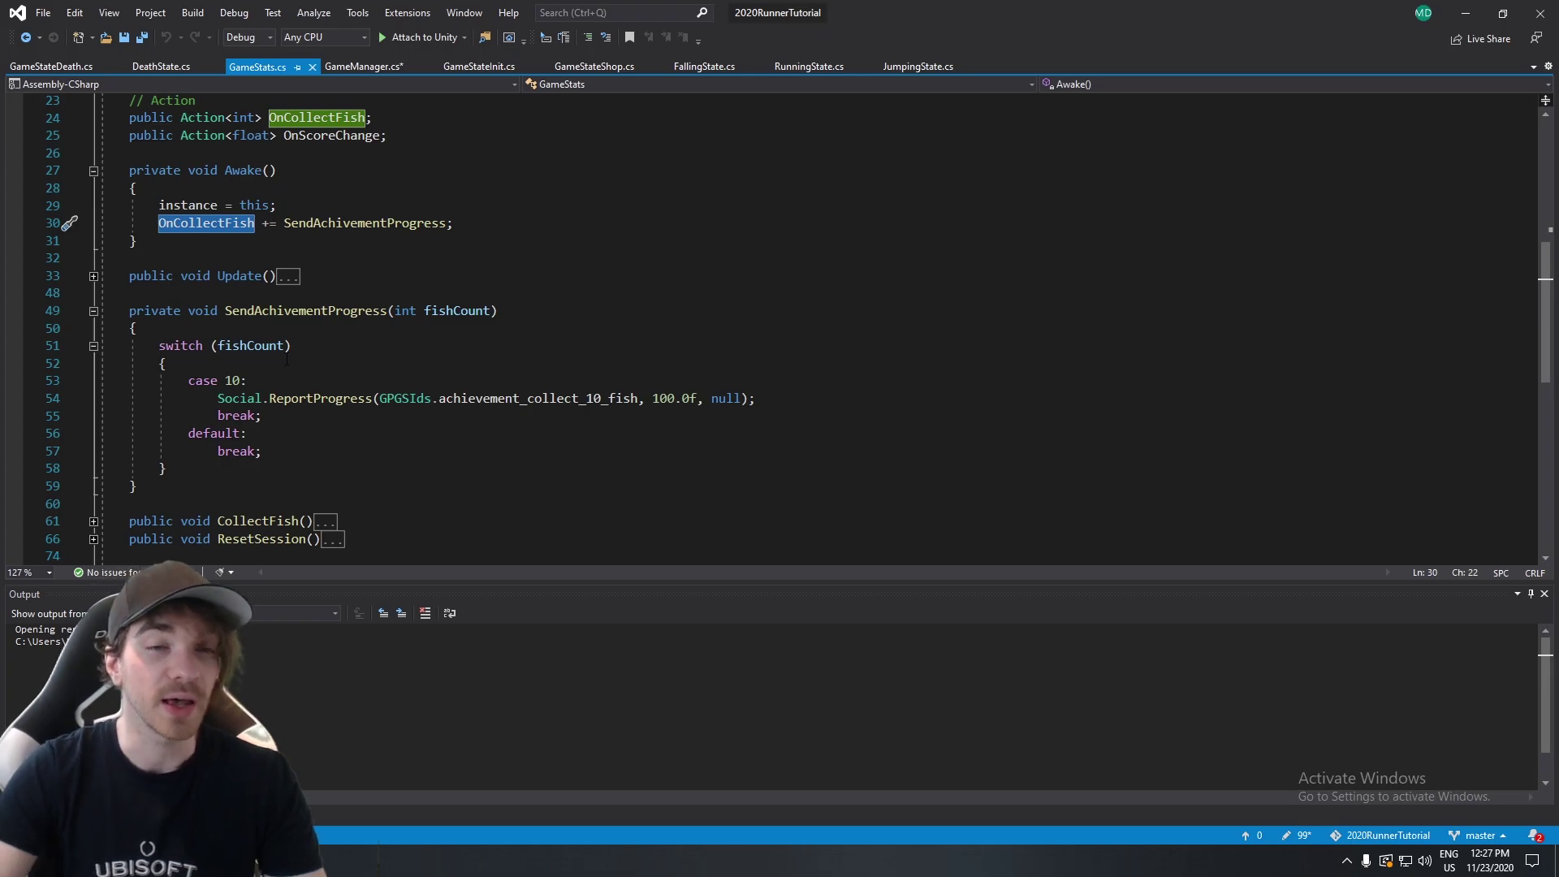
pyautogui.click(257, 359)
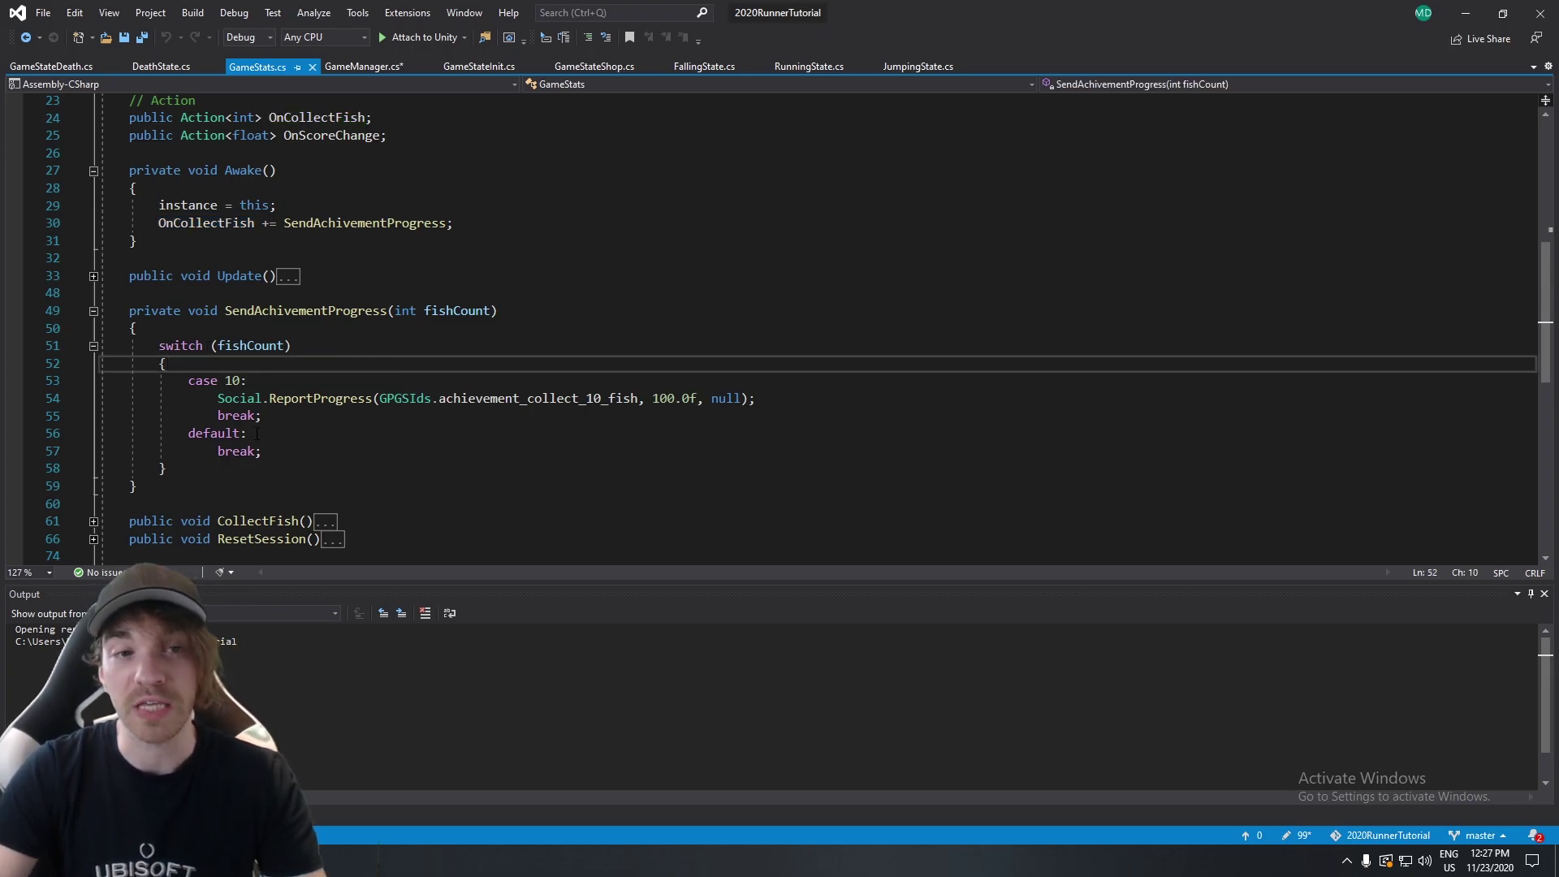
pyautogui.click(188, 380)
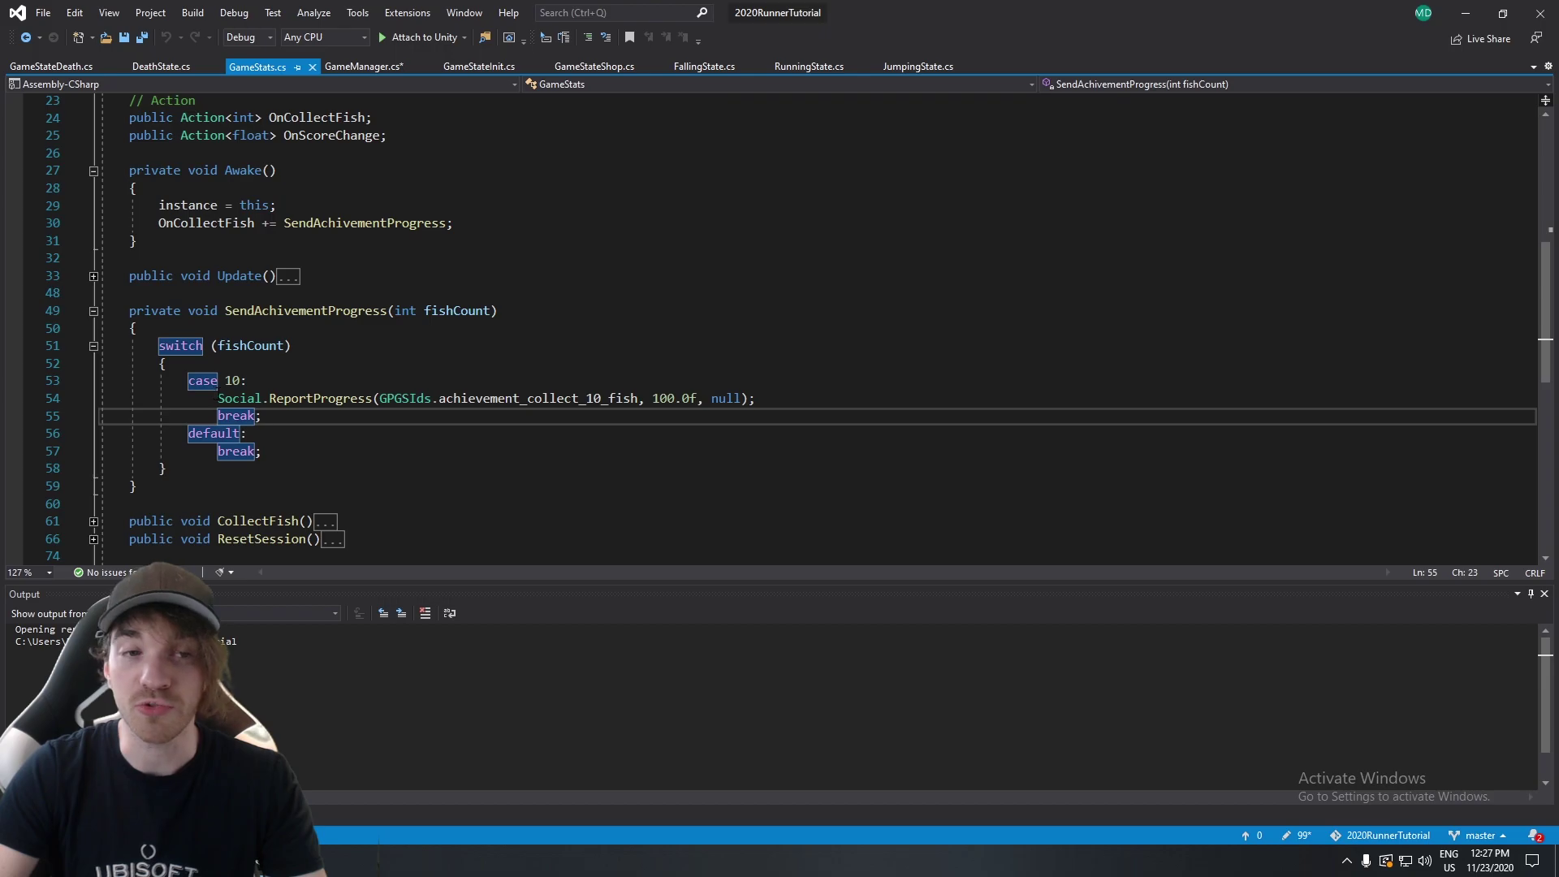
# Examine the case 10 ReportProgress call: achievement_collect_10_fish, 100.0f progress, null callback.
pyautogui.moveTo(218, 398); pyautogui.dragTo(359, 398)
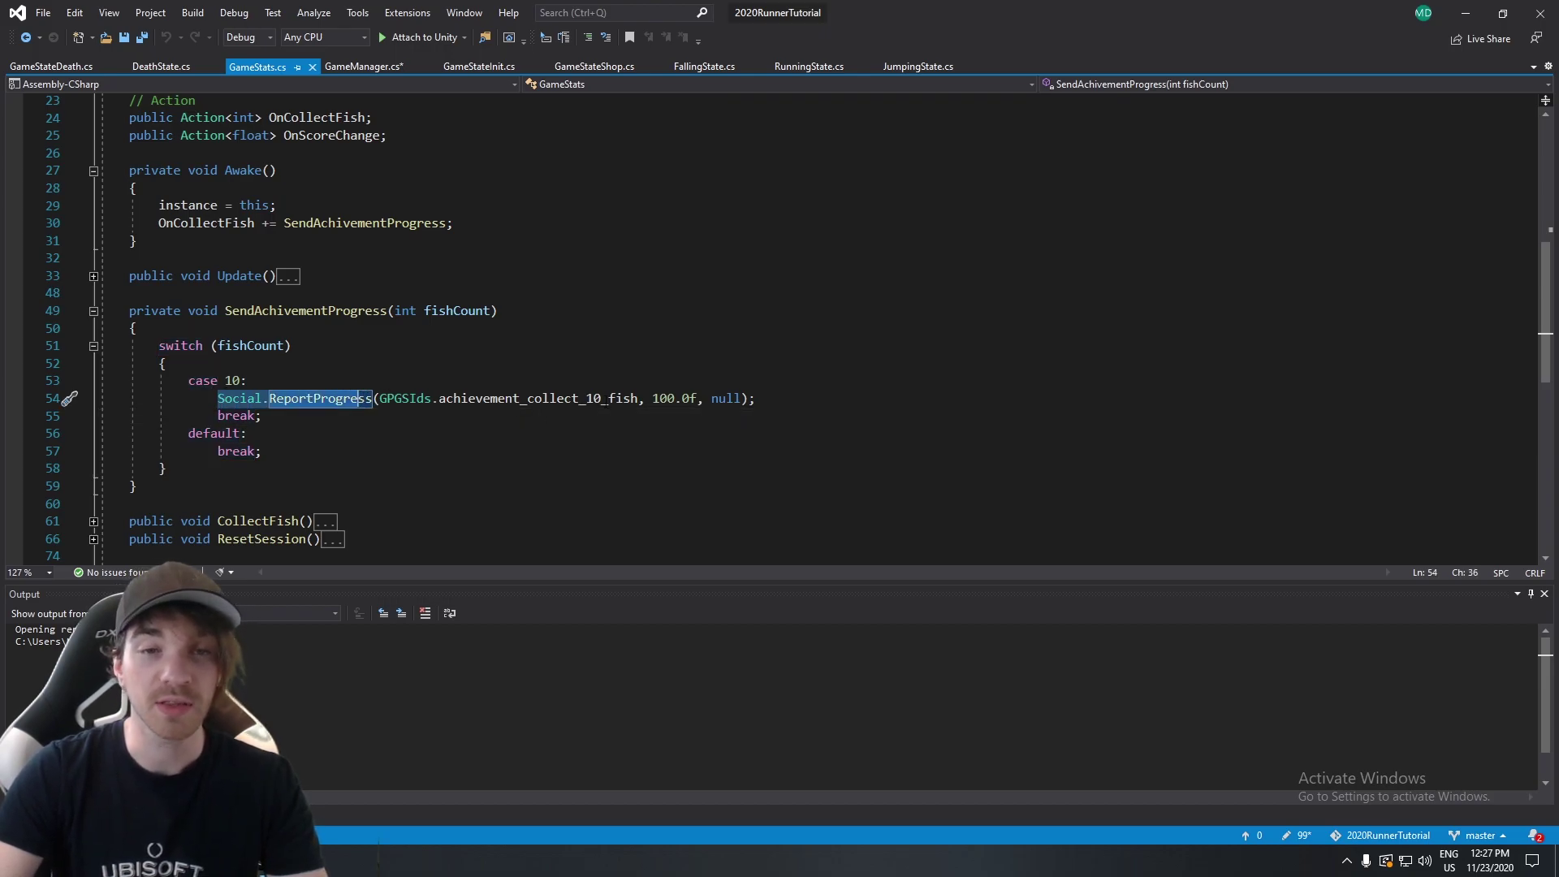
pyautogui.moveTo(637, 398); pyautogui.dragTo(379, 398)
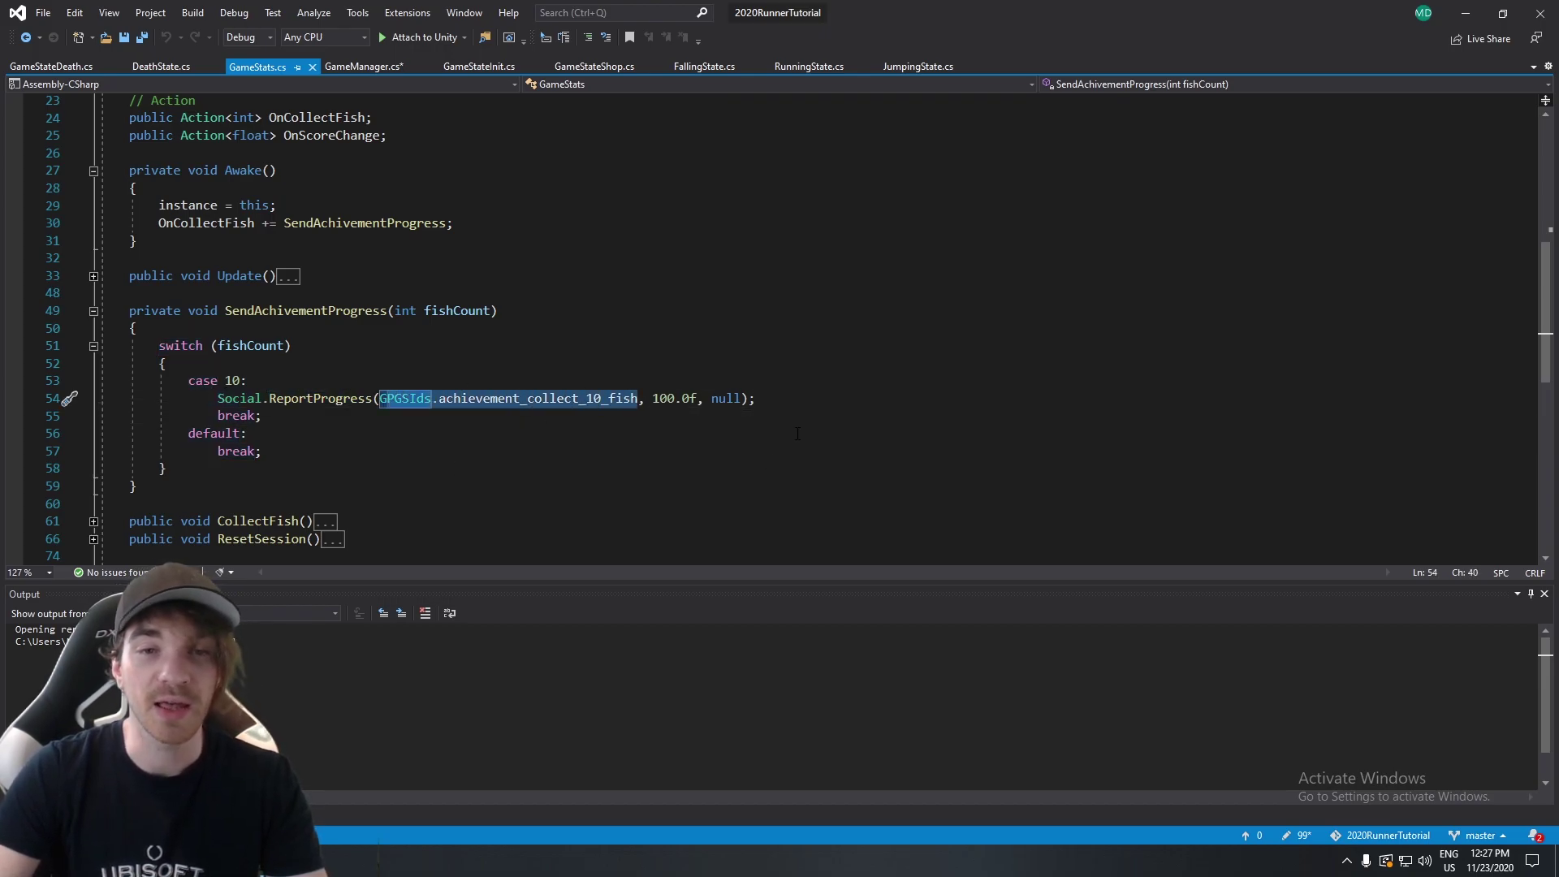
pyautogui.moveTo(652, 398); pyautogui.dragTo(704, 398)
pyautogui.hotkey('shift', 'Left')
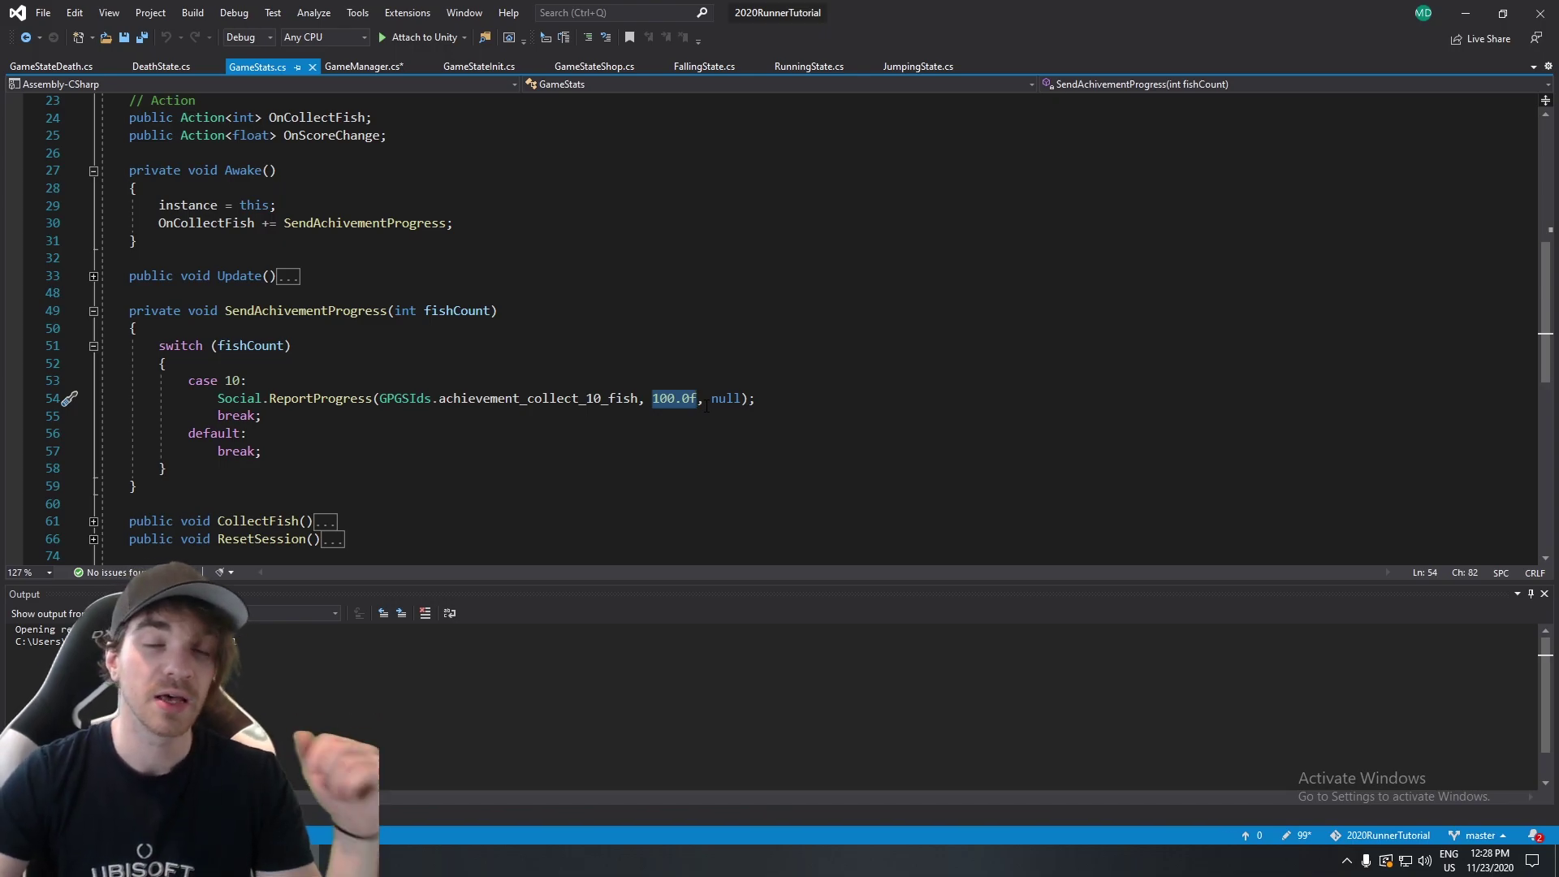
pyautogui.click(725, 397)
pyautogui.moveTo(697, 398); pyautogui.dragTo(660, 398)
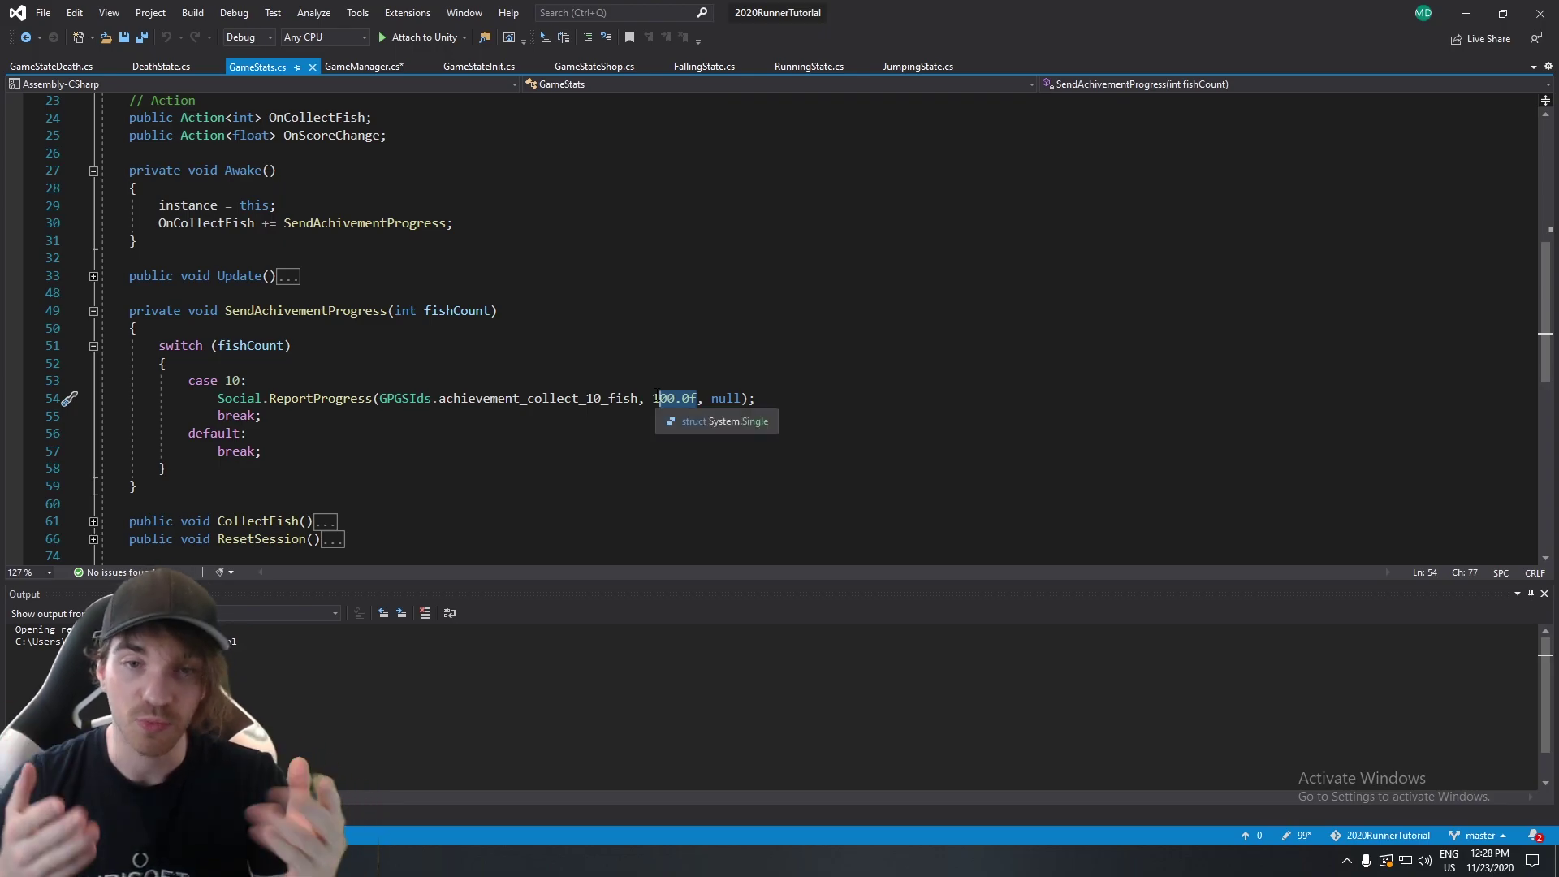
pyautogui.click(739, 333)
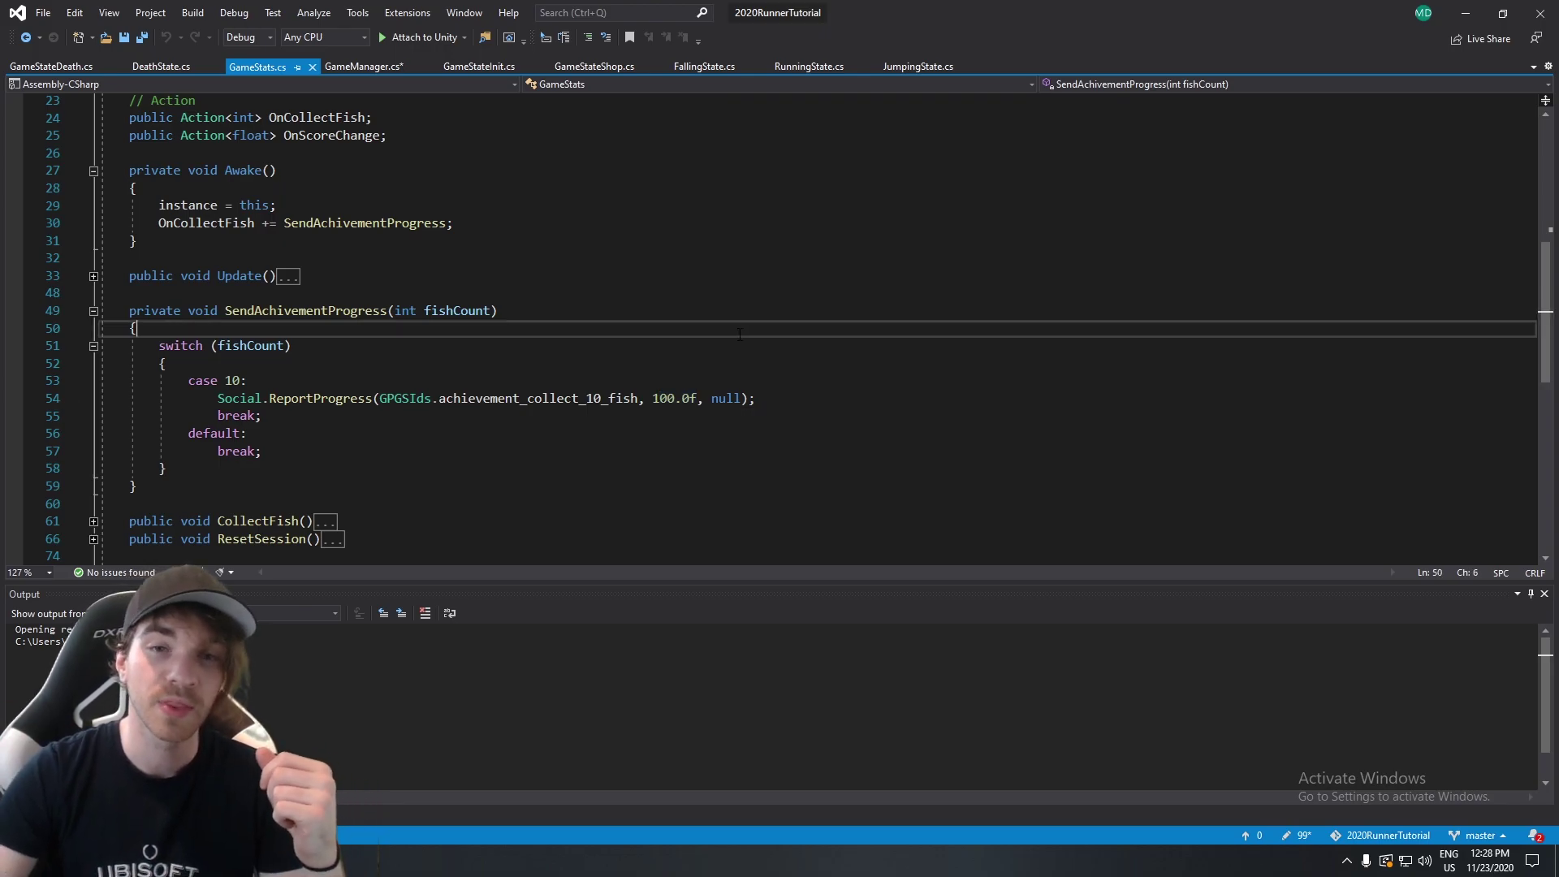
pyautogui.doubleClick(725, 398)
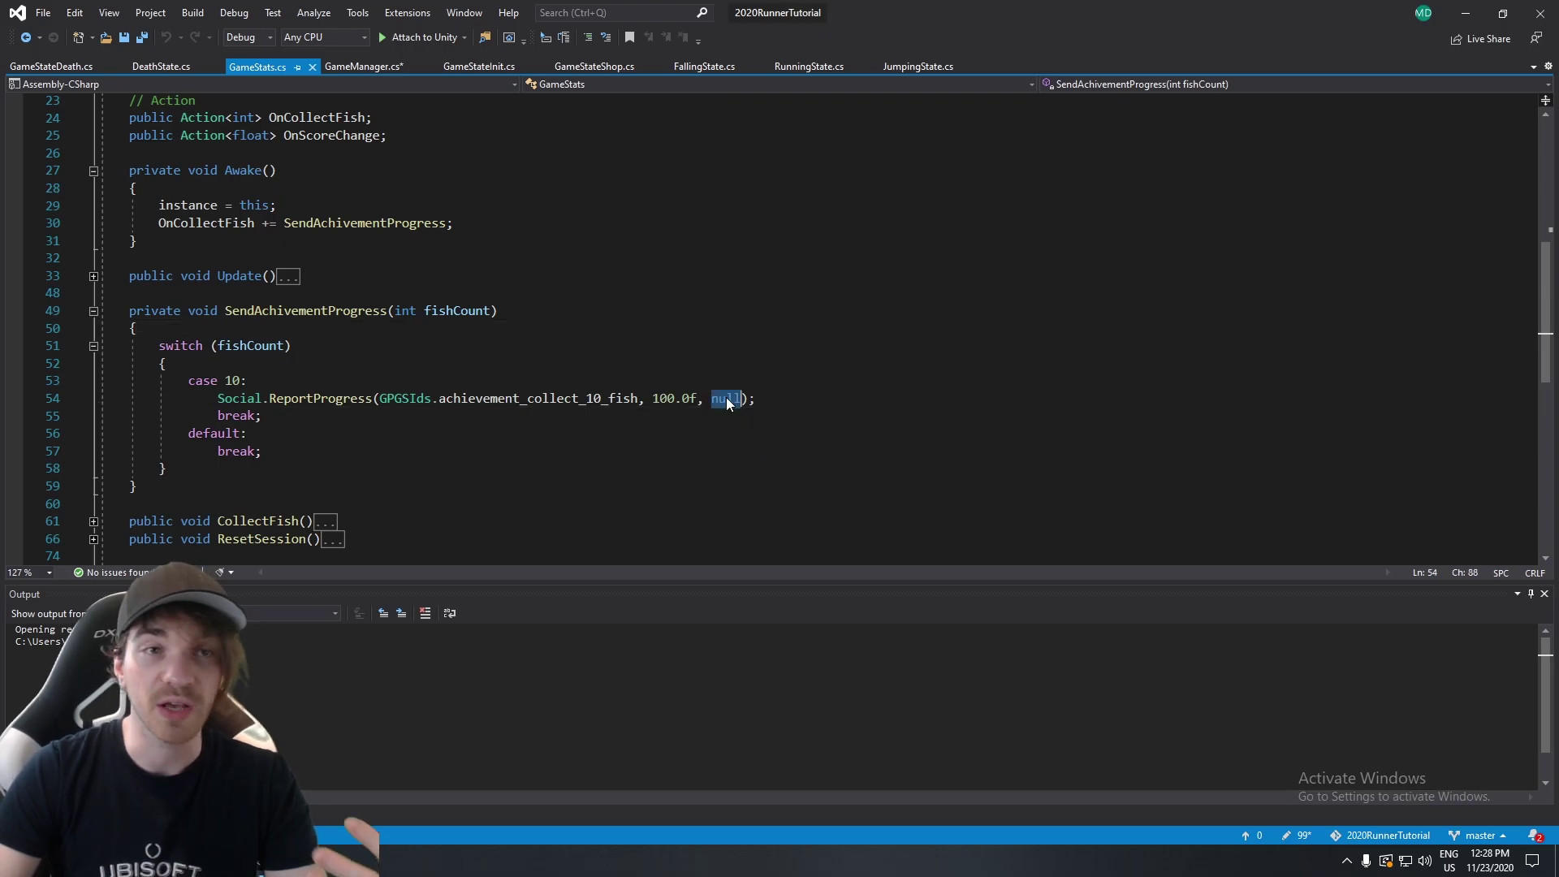
# In GameStateDeath.cs, highlight the success callback parameter and the Debug.LogError failure line.
pyautogui.click(44, 70)
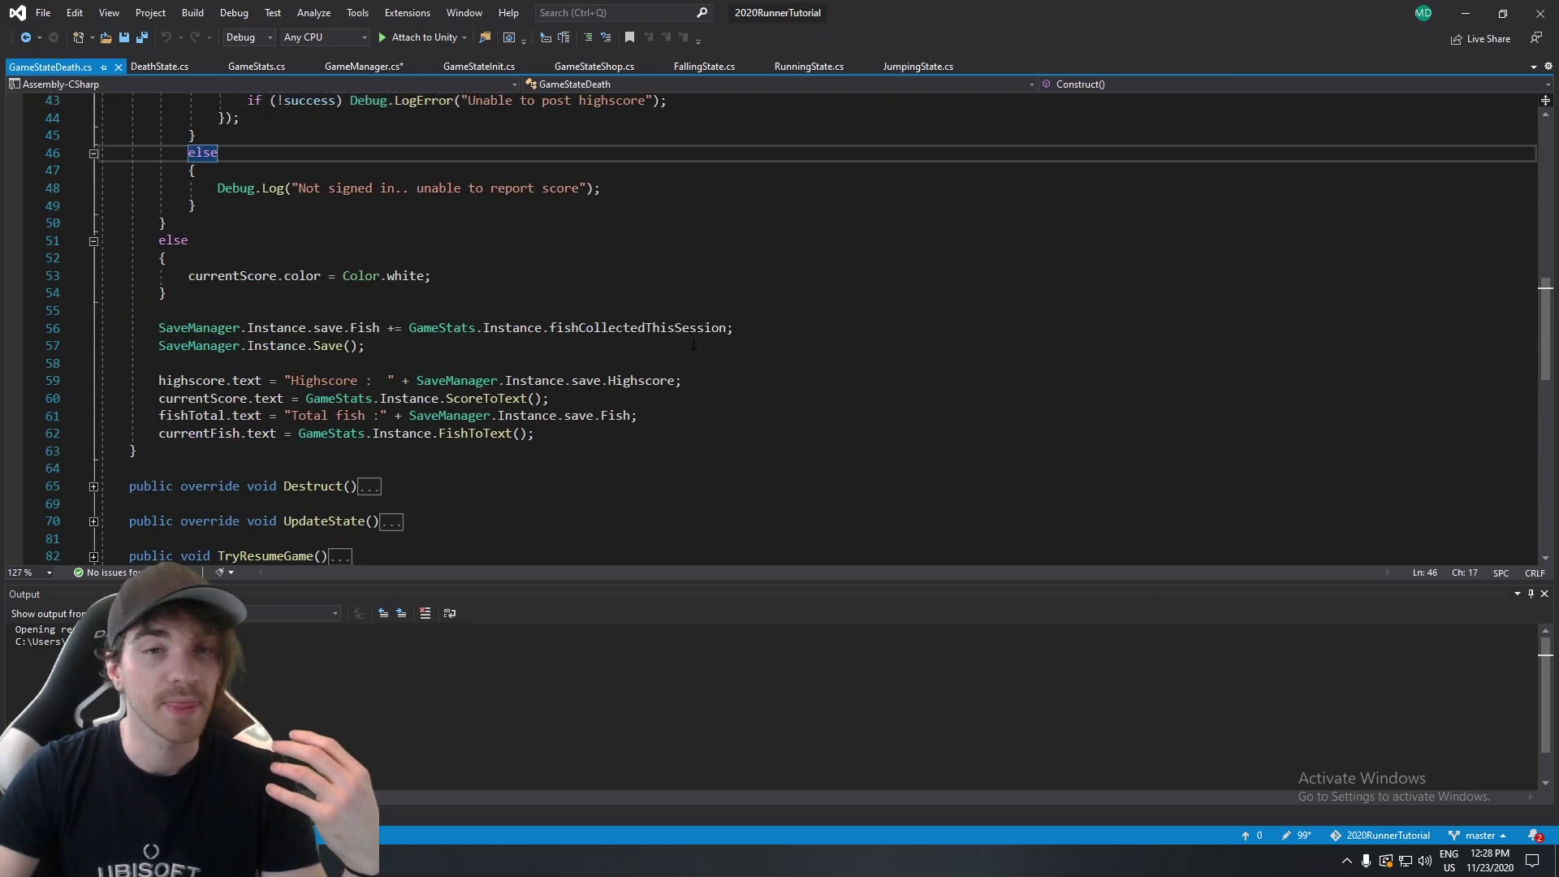
pyautogui.scroll(5, 694, 387)
pyautogui.doubleClick(891, 328)
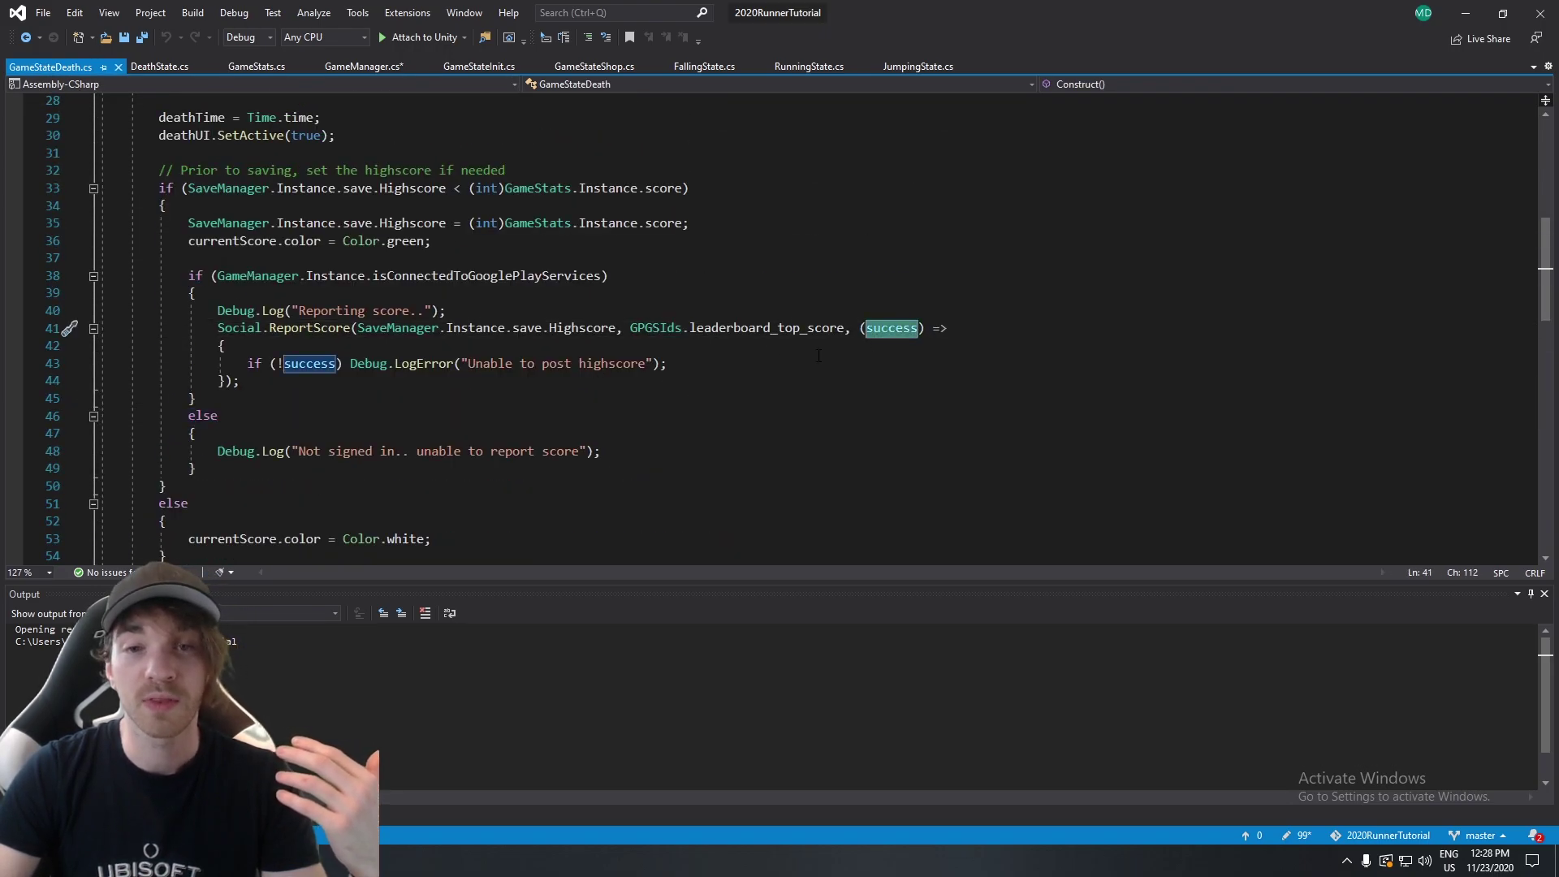
pyautogui.moveTo(684, 365); pyautogui.dragTo(350, 364)
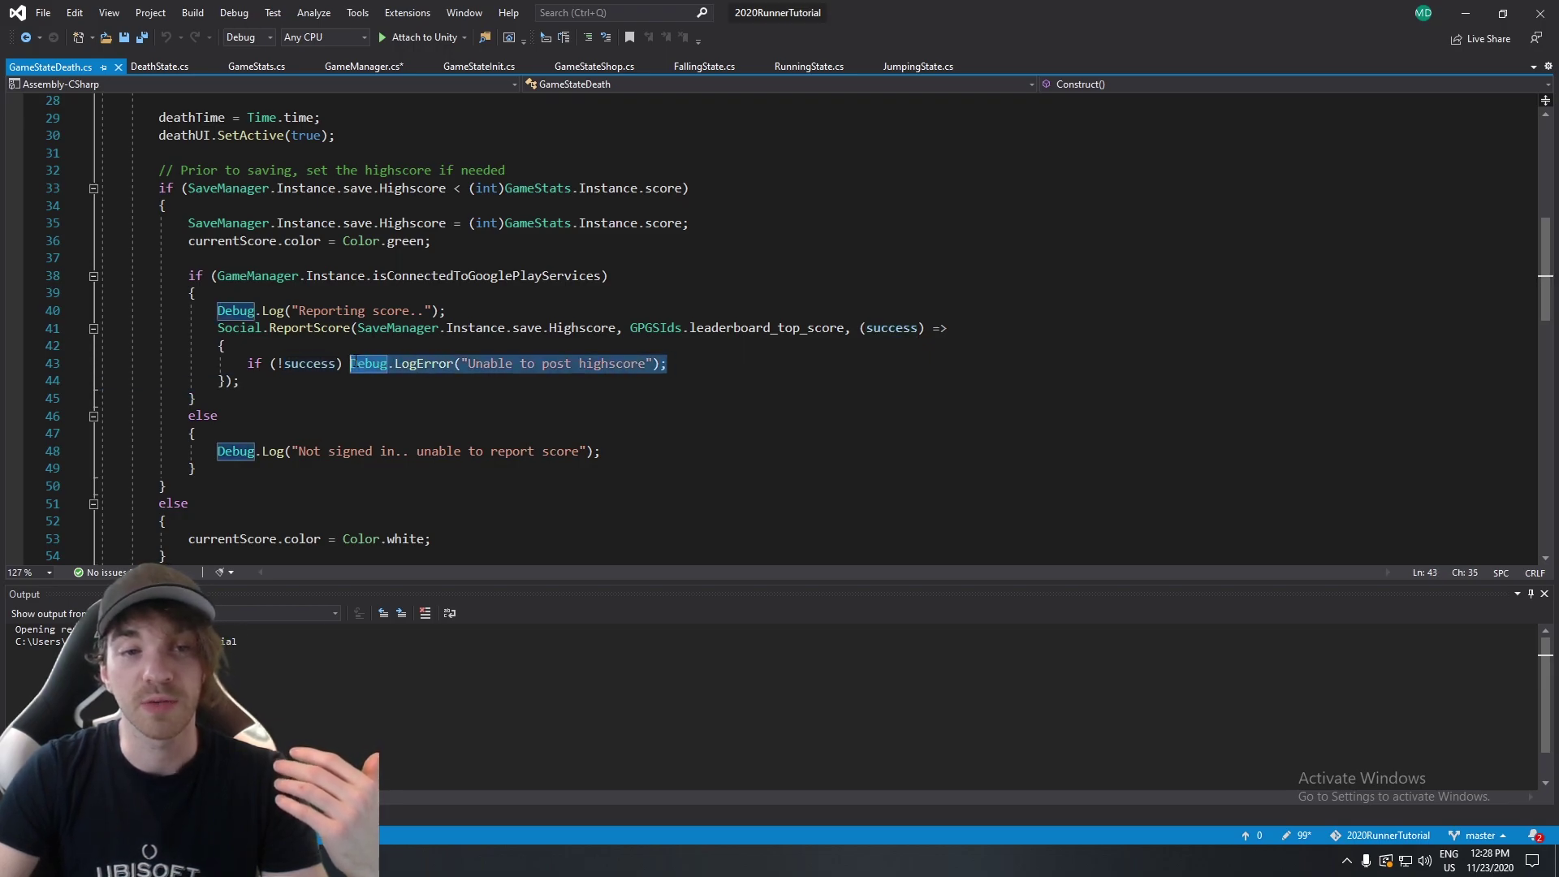
pyautogui.click(881, 294)
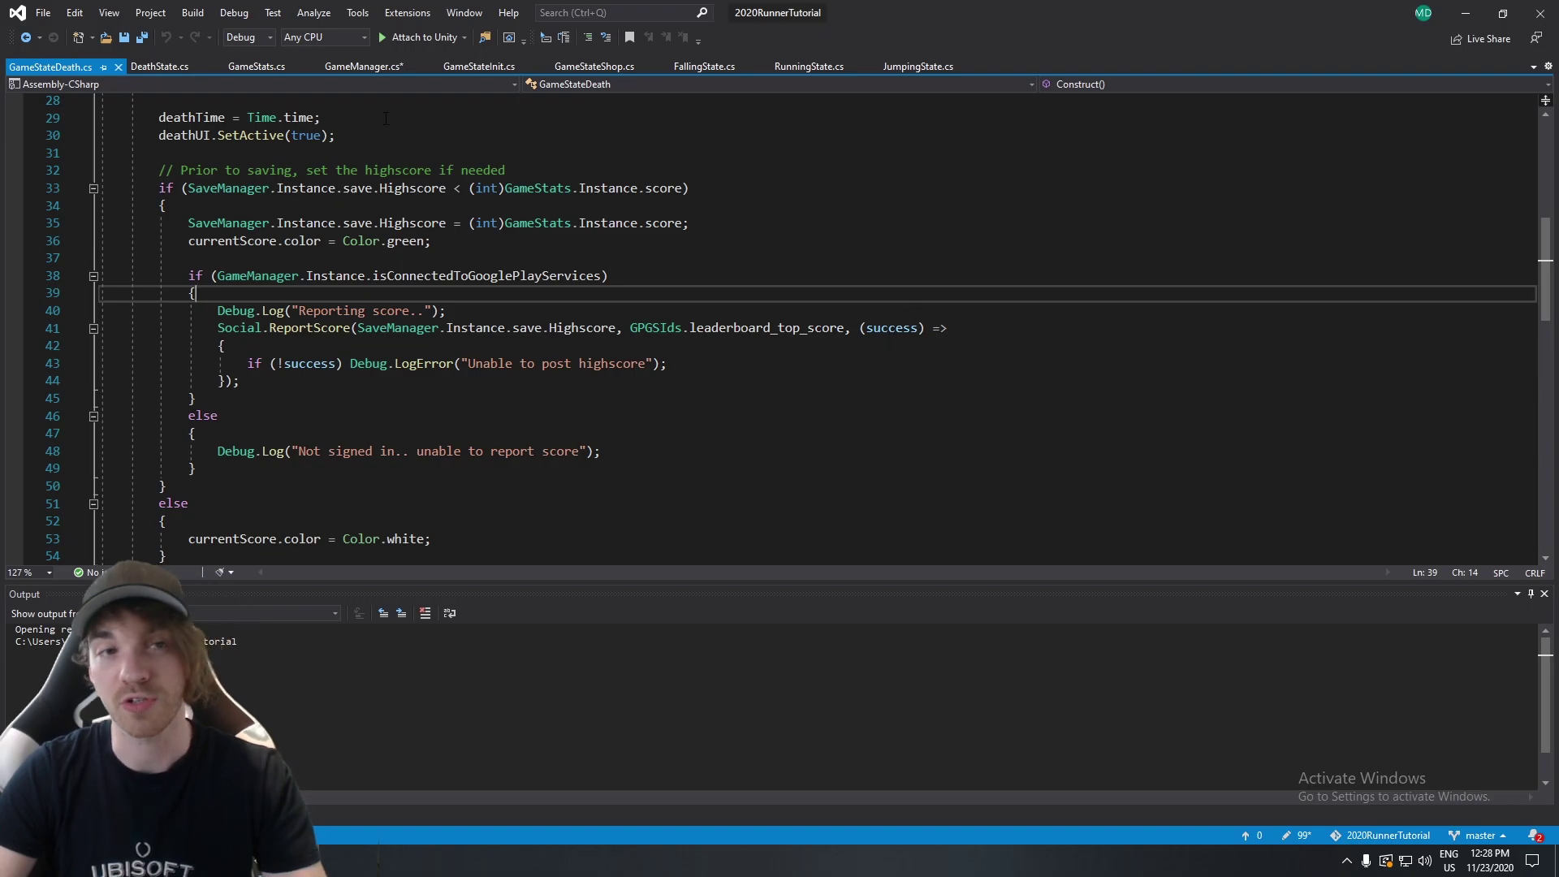
# Look over GameManager.cs, then return to GameStats.cs.
pyautogui.click(366, 67)
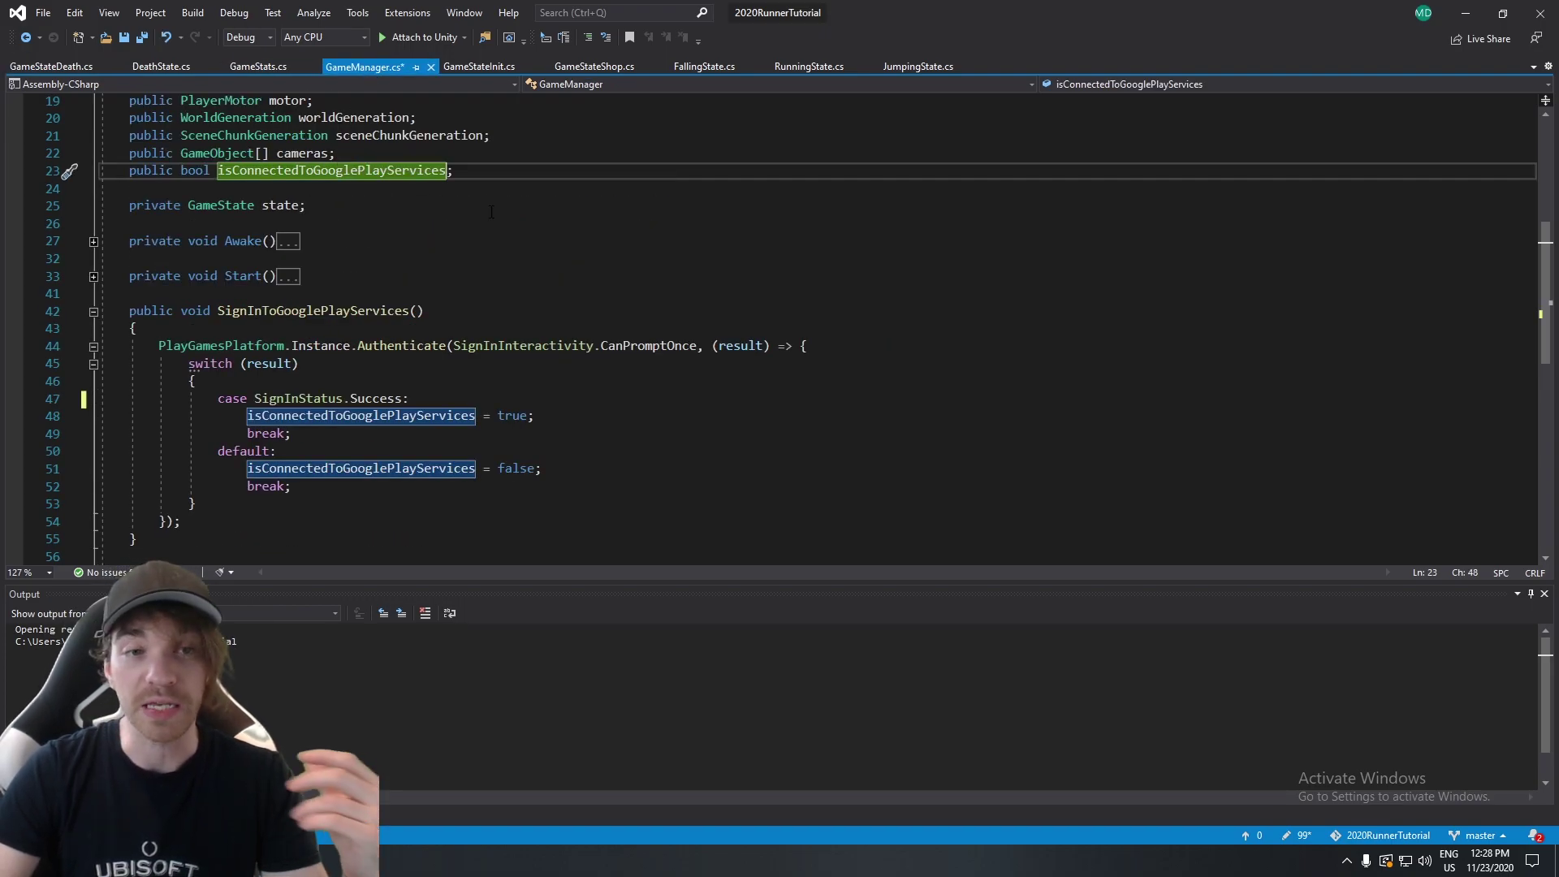
pyautogui.scroll(-1, 461, 371)
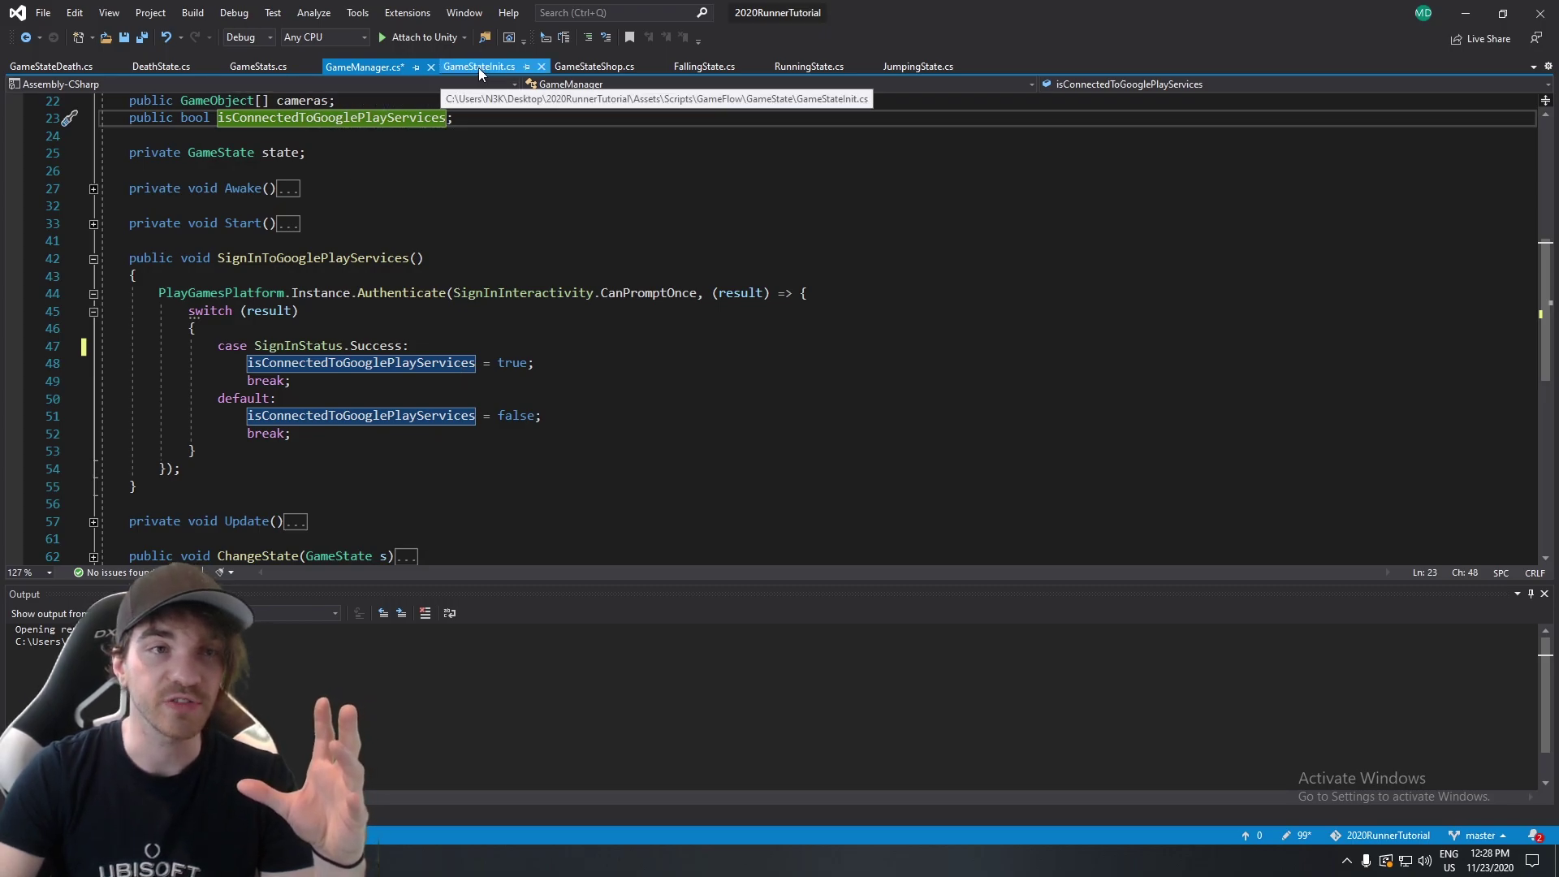
pyautogui.click(264, 68)
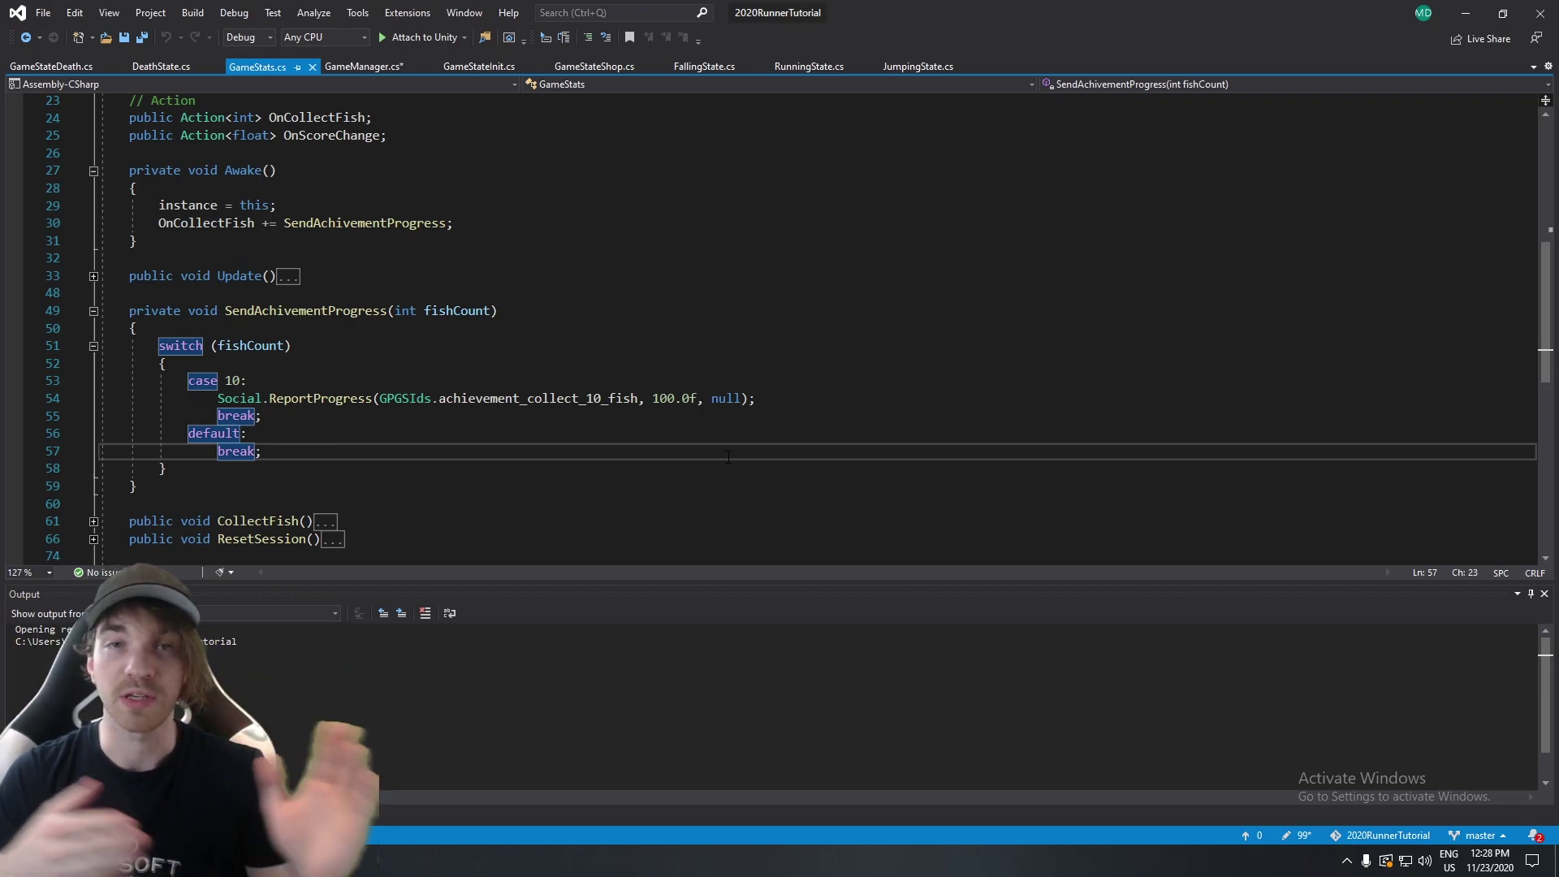
# Highlight the achievement_collect_10_fish id, then return to the Udemy course curriculum.
pyautogui.click(526, 398)
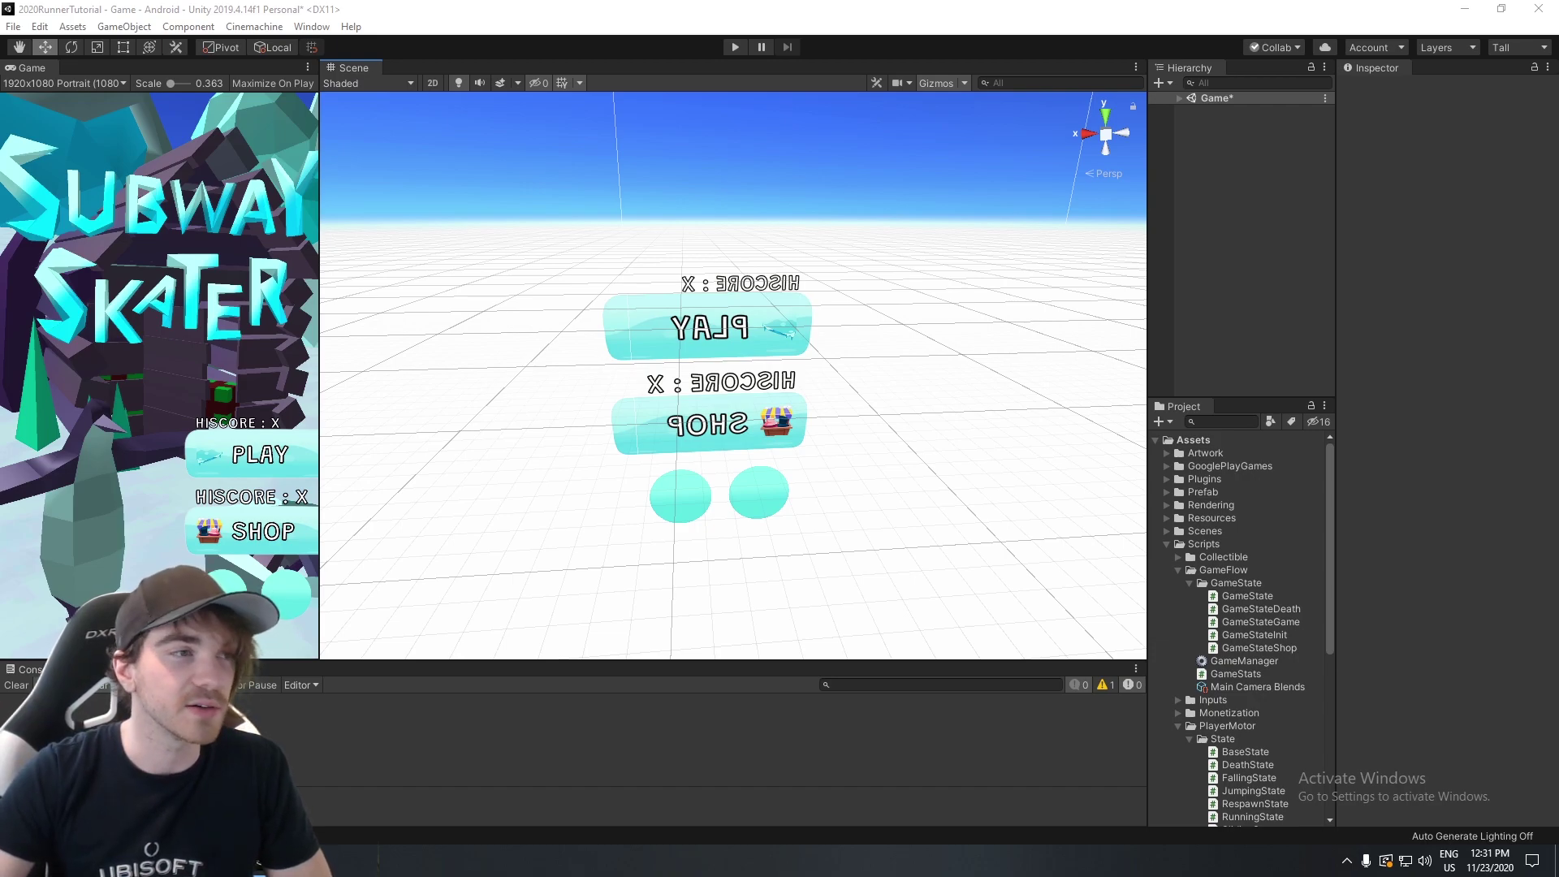
pyautogui.hotkey('alt', 'Tab')
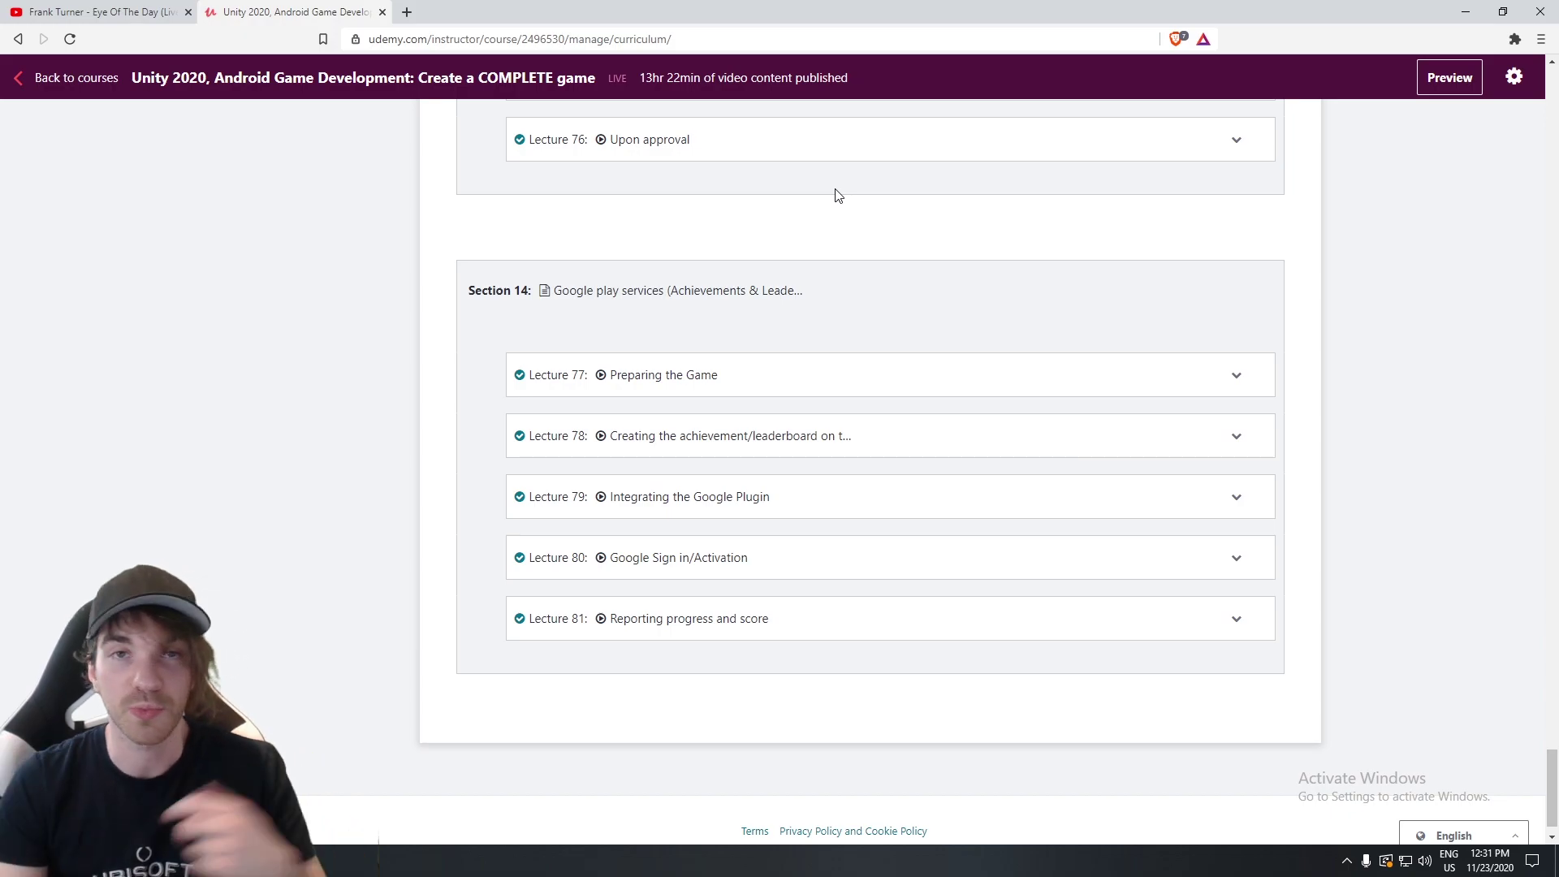
pyautogui.scroll(2, 1455, 473)
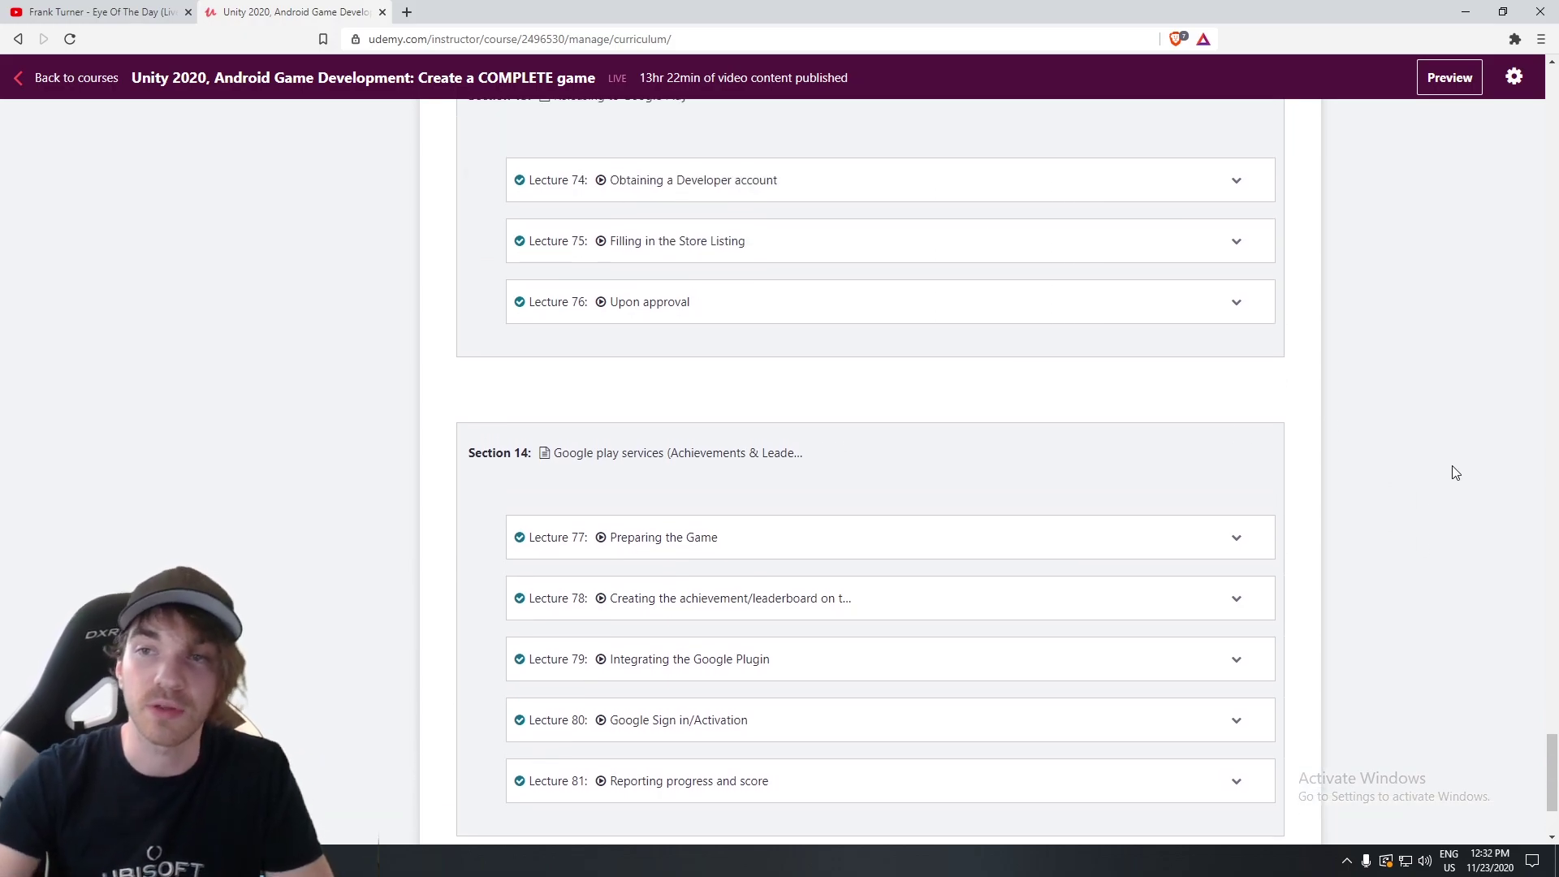
pyautogui.scroll(4, 1455, 473)
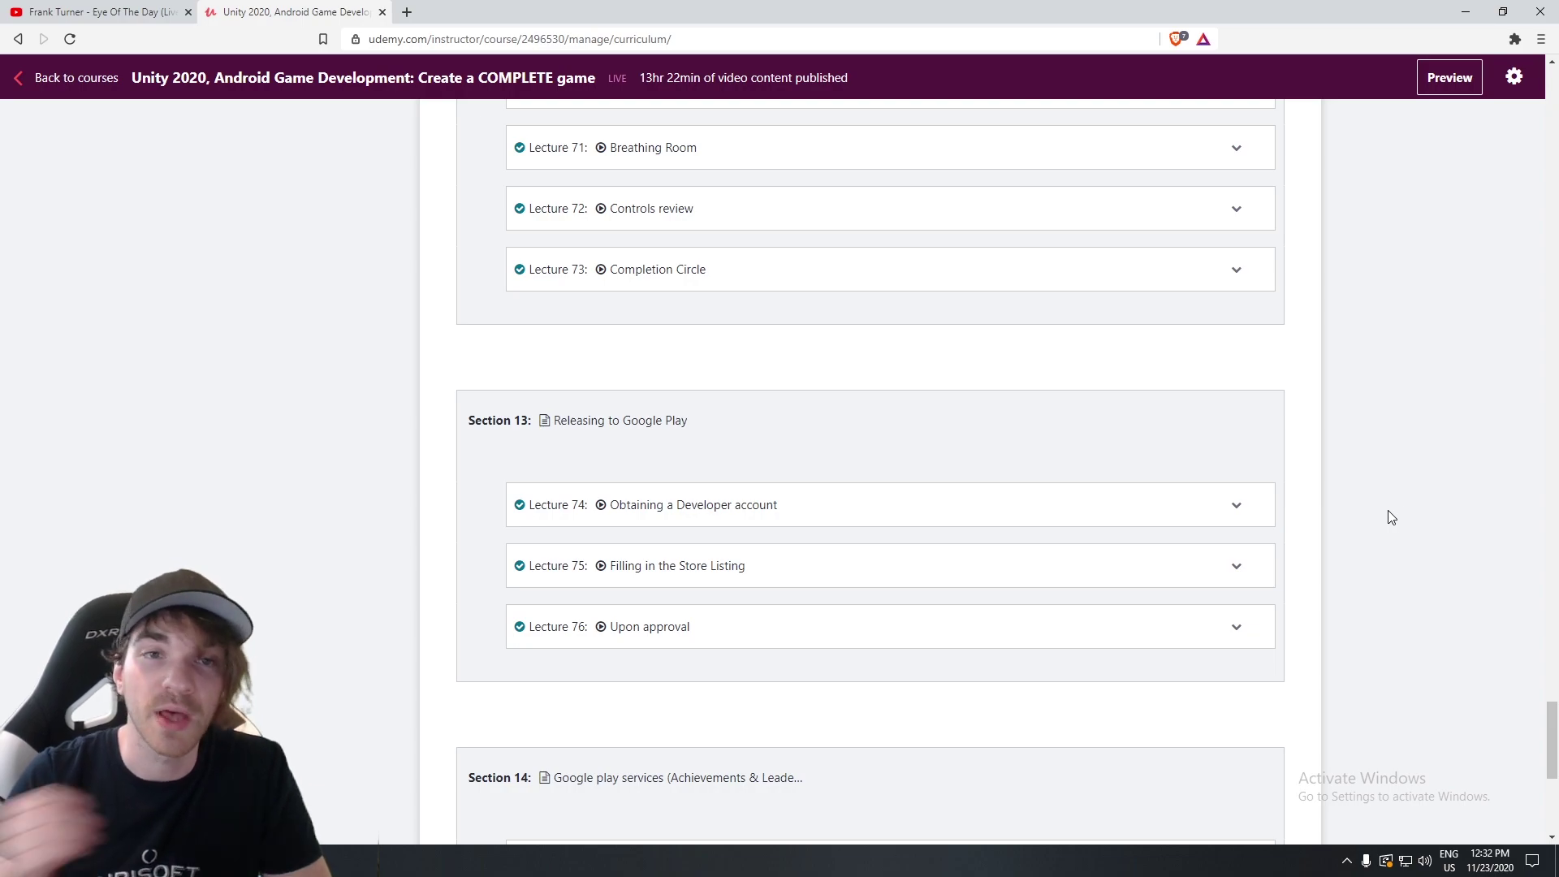